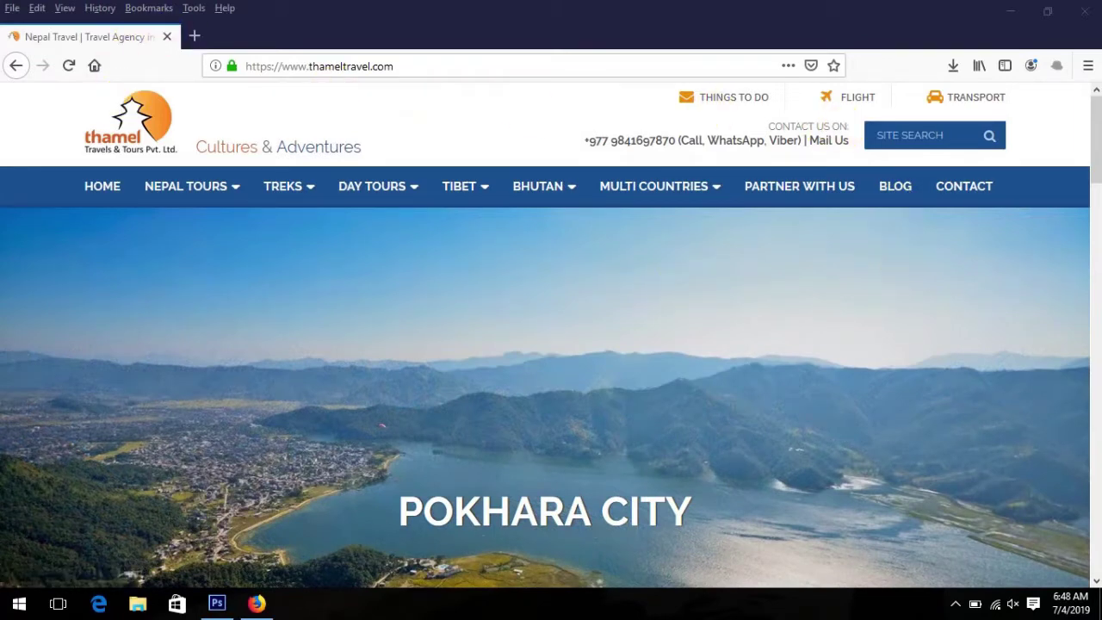
# - Browse the Thamel Travel homepage down to its Best Sellers tours, then open a new blank tab
pyautogui.scroll(-5, 271, 385)
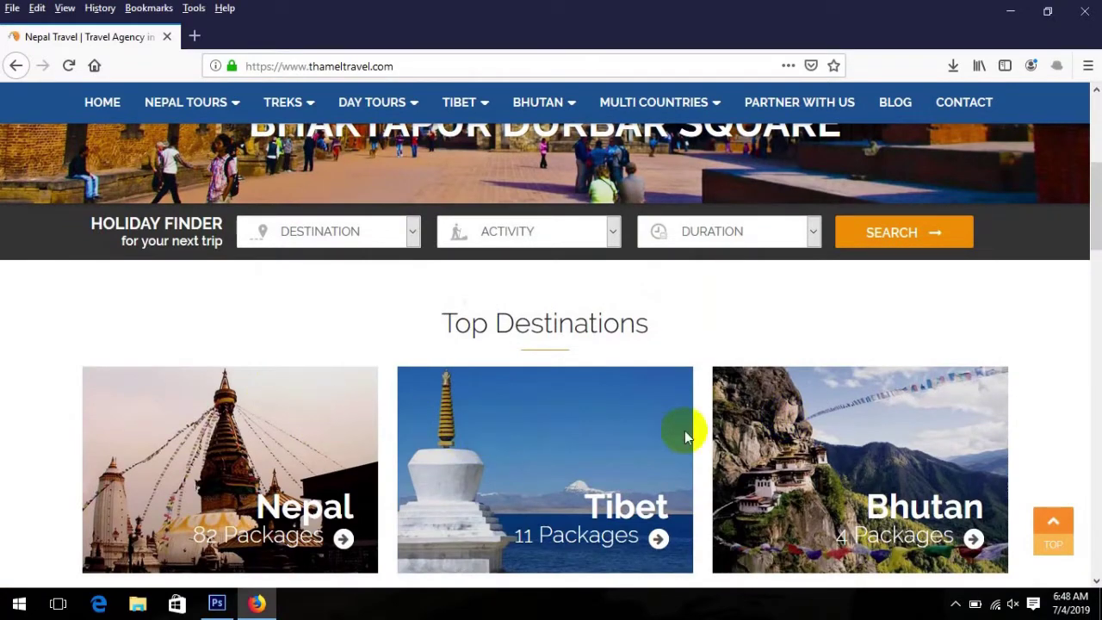
pyautogui.moveTo(1097, 203); pyautogui.dragTo(1097, 271)
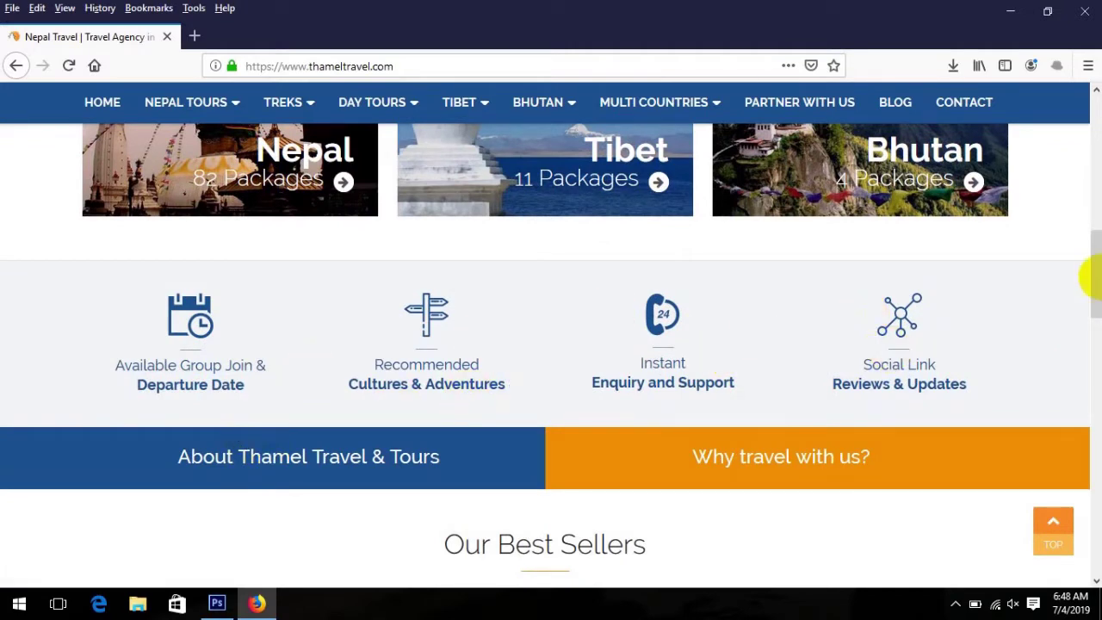
pyautogui.scroll(-5, 551, 345)
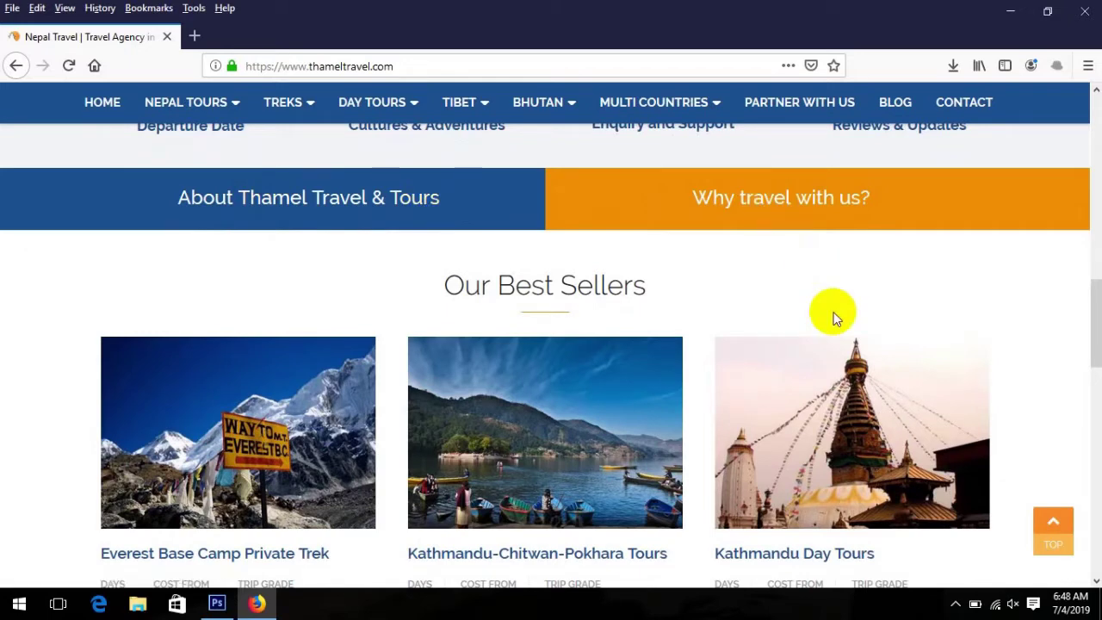
pyautogui.moveTo(1096, 320); pyautogui.dragTo(1097, 360)
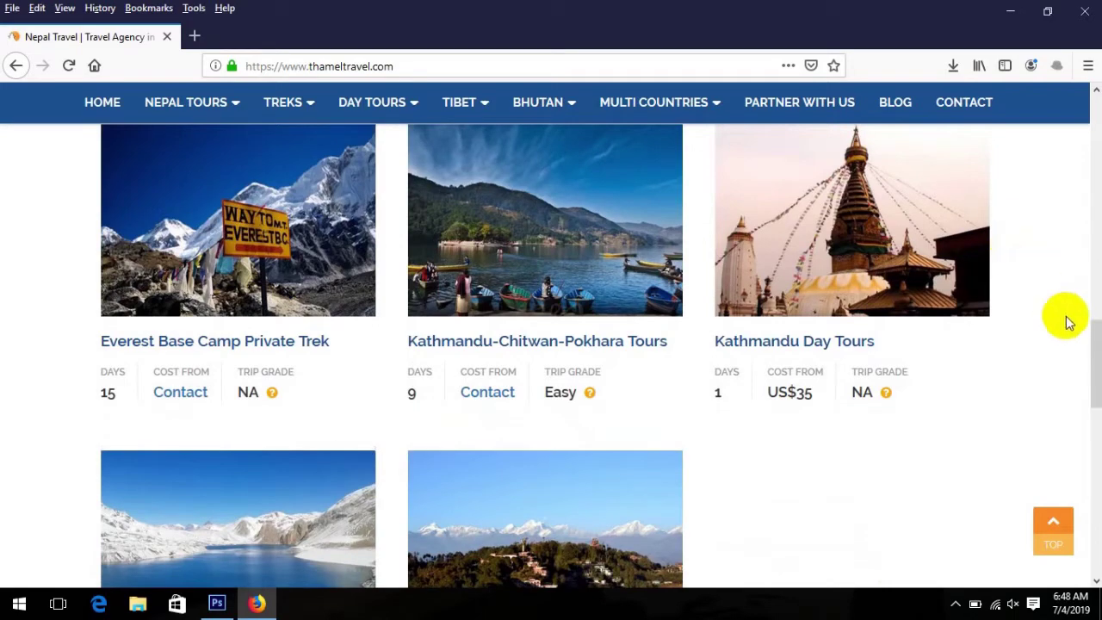
pyautogui.moveTo(1096, 360); pyautogui.dragTo(1095, 129)
pyautogui.click(195, 36)
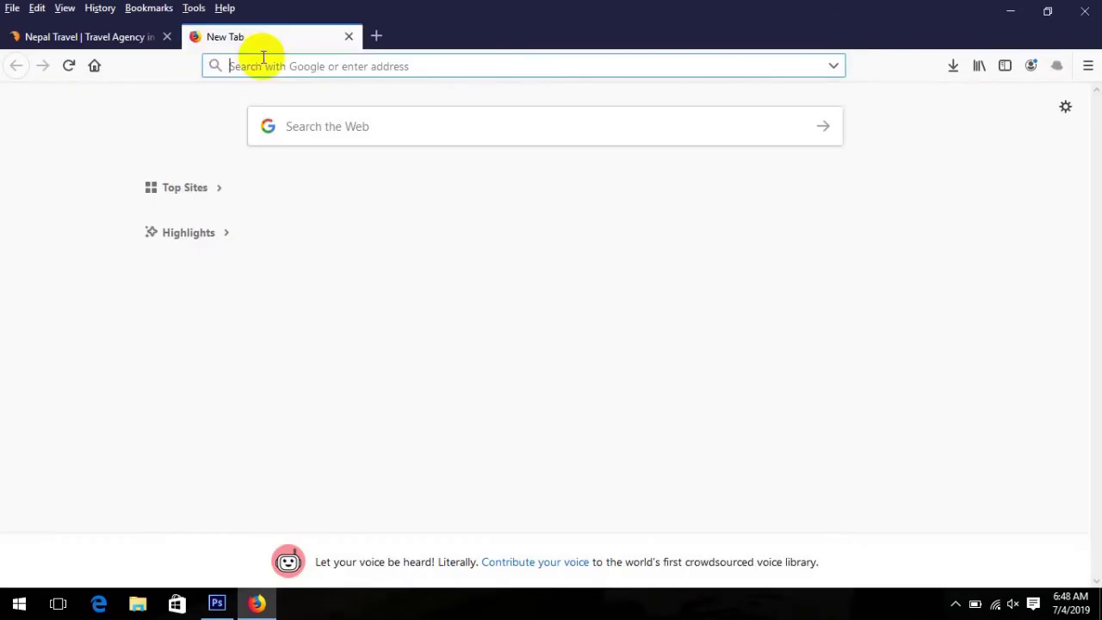
# - Open the Bootstrap 3.3 CSS documentation page from the address-bar suggestion
pyautogui.write('getbootstrap.com/')
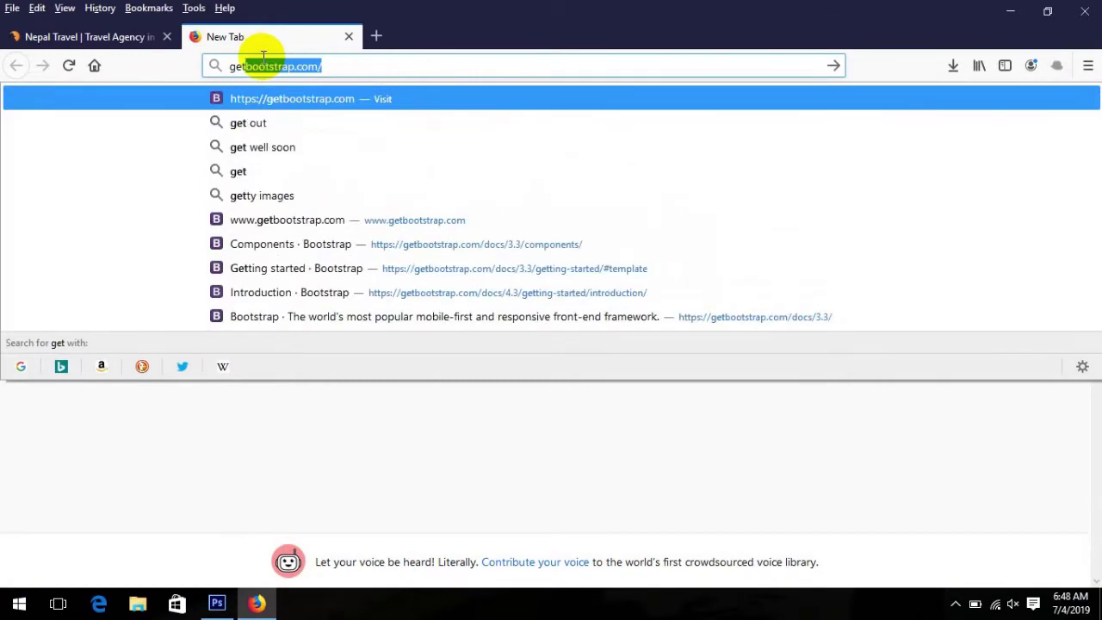
pyautogui.click(405, 235)
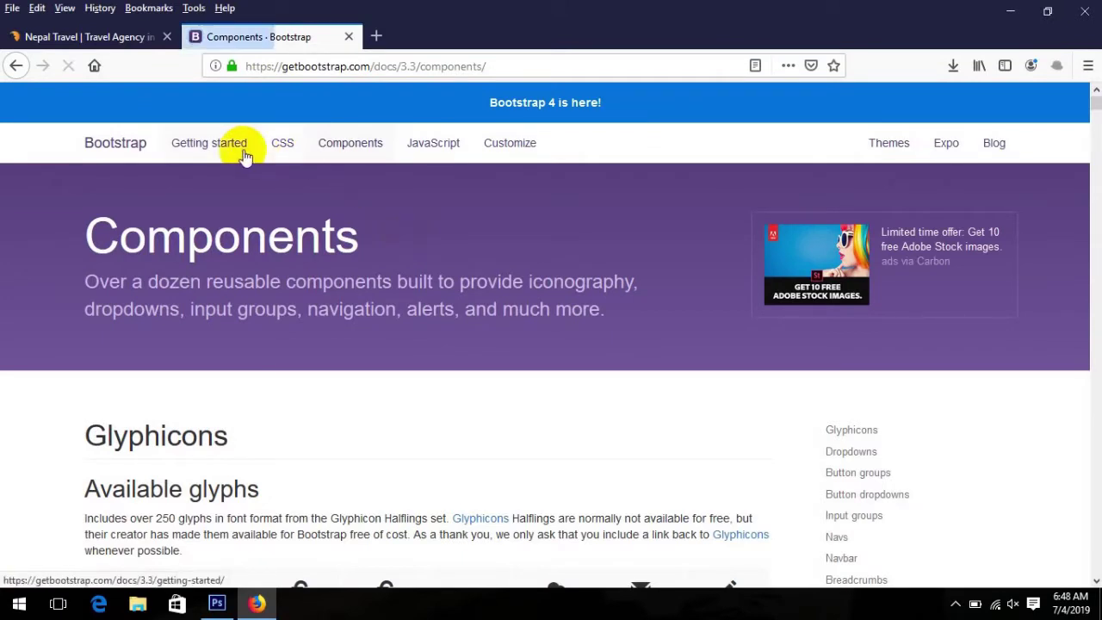
pyautogui.click(209, 145)
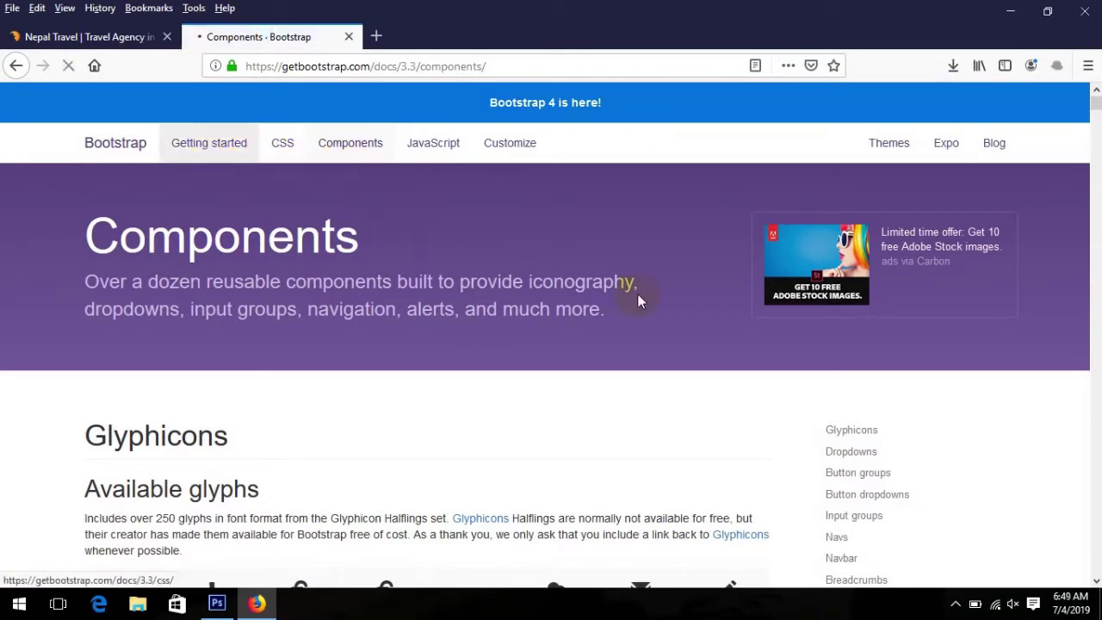
pyautogui.click(282, 151)
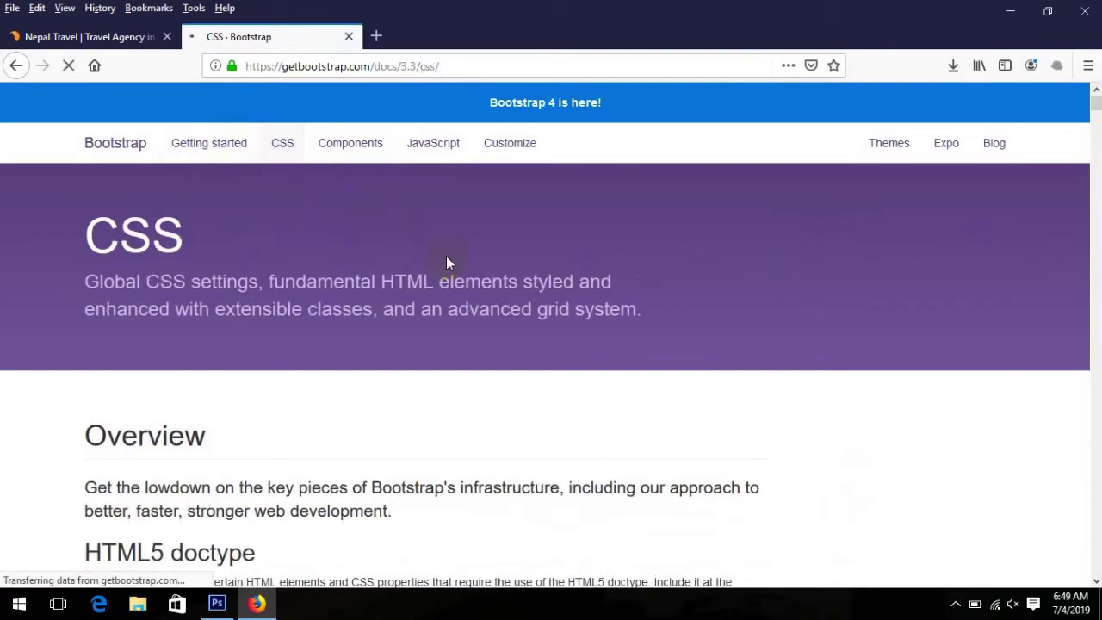
# - Scroll to Grid options, highlight the 12 column count, and start another blank tab
pyautogui.scroll(-2, 446, 255)
pyautogui.scroll(-9, 447, 258)
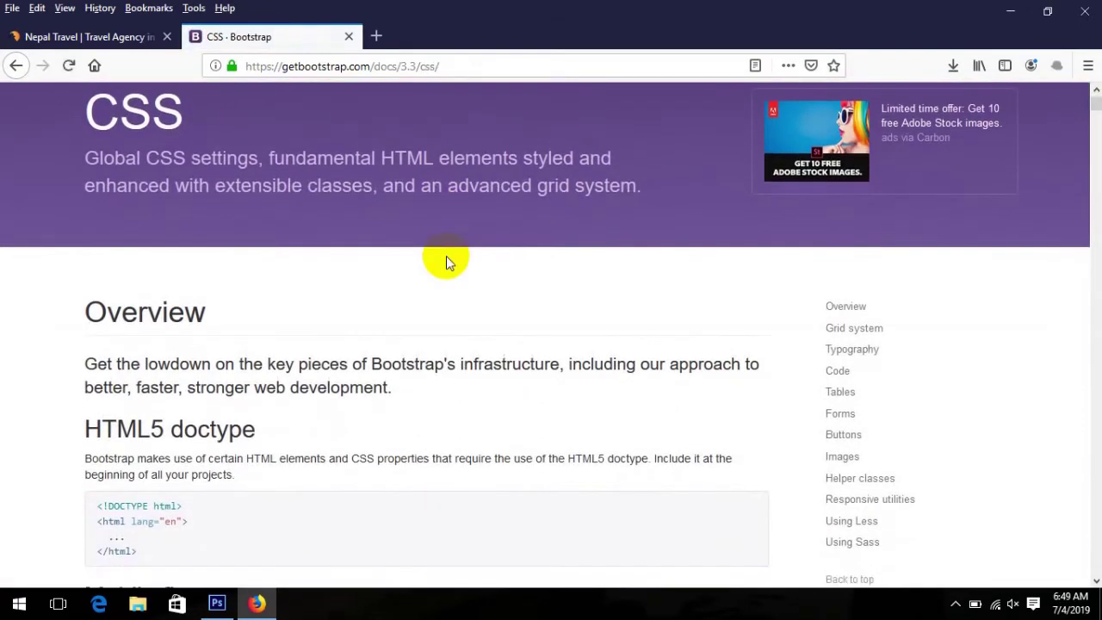
pyautogui.scroll(-15, 445, 256)
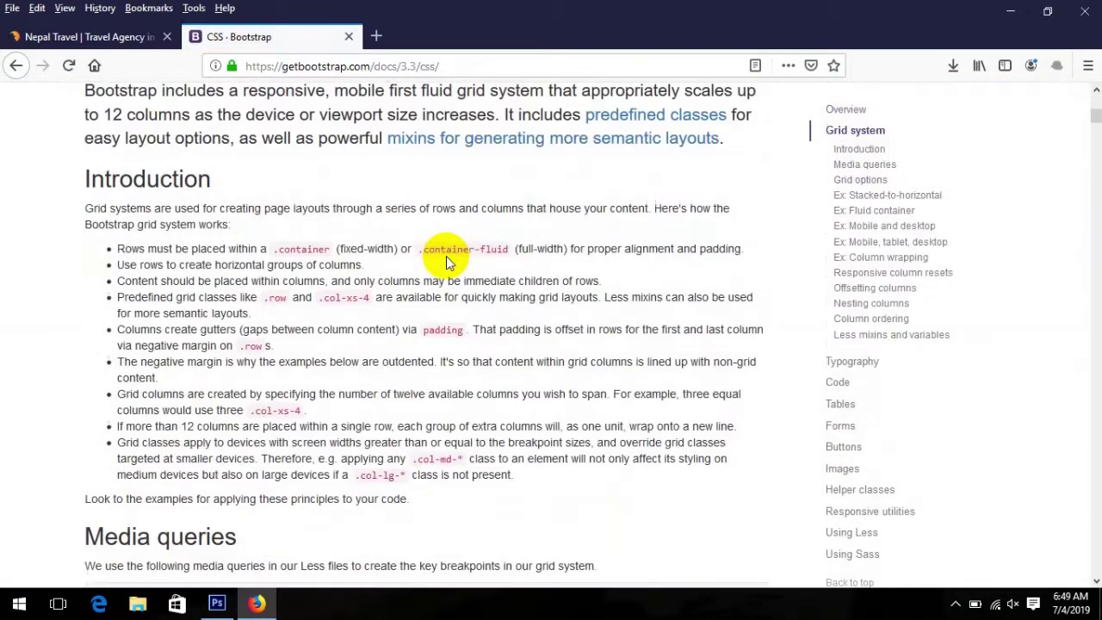
pyautogui.scroll(-6, 446, 255)
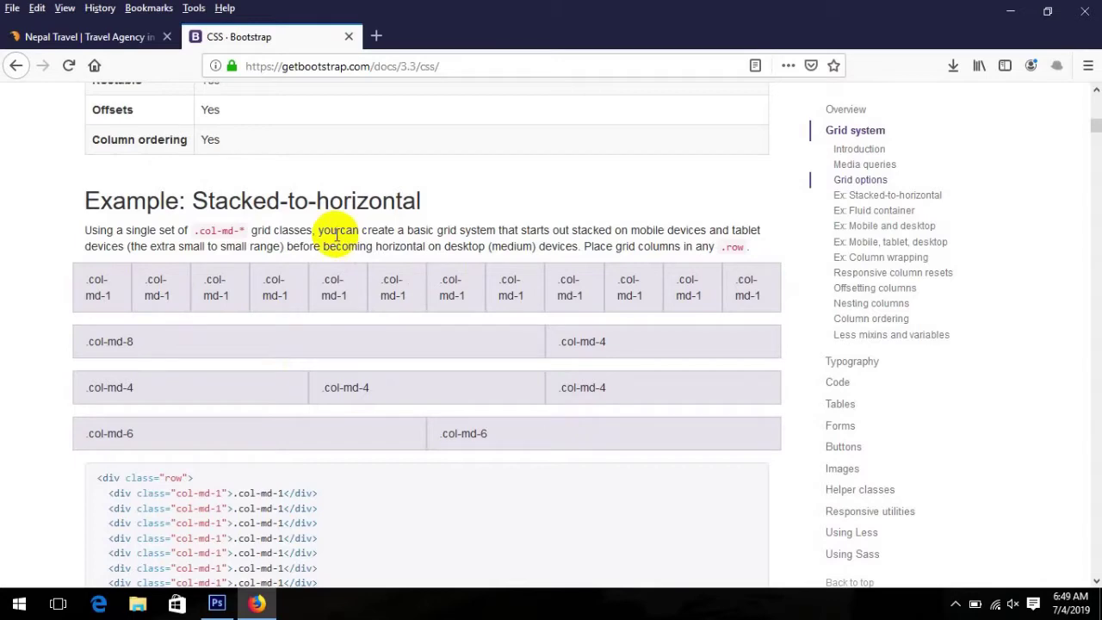
pyautogui.scroll(6, 337, 238)
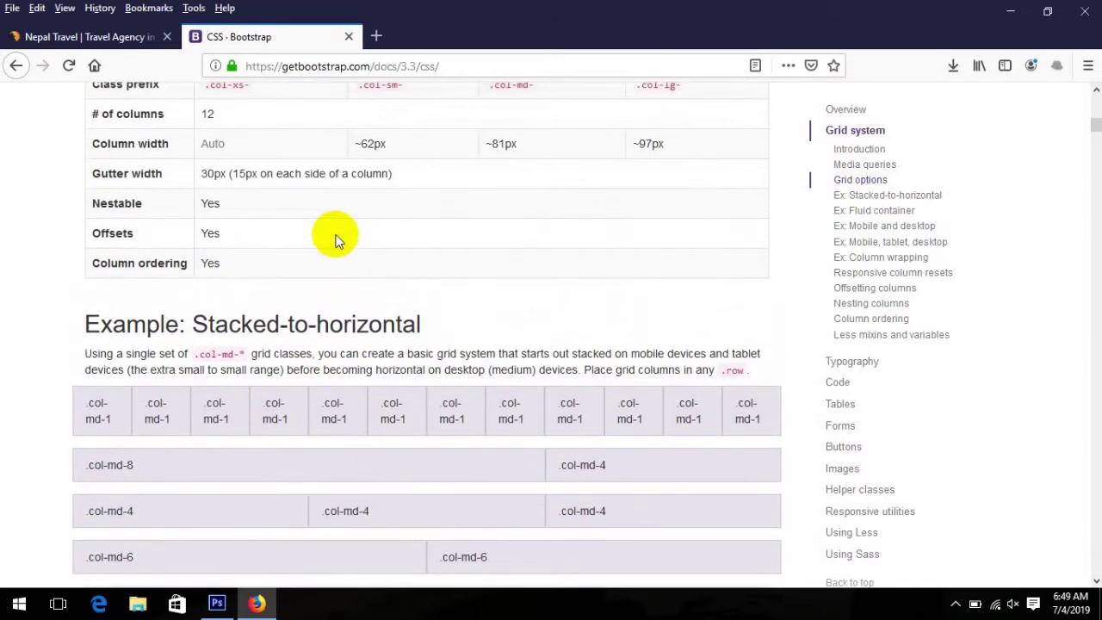
pyautogui.moveTo(229, 287); pyautogui.dragTo(186, 279)
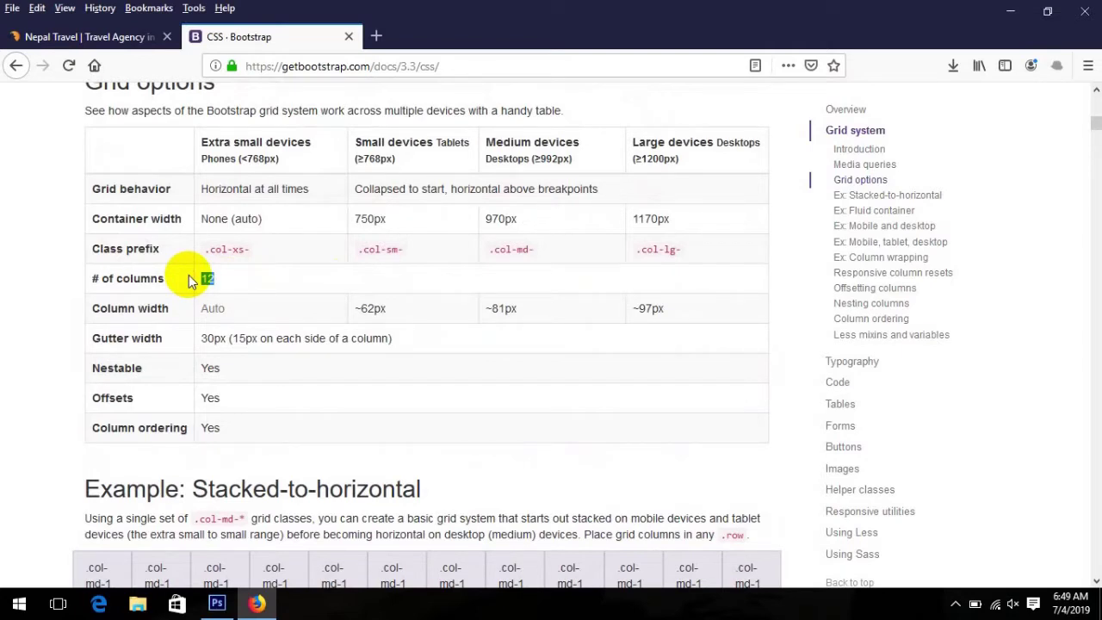
pyautogui.click(376, 36)
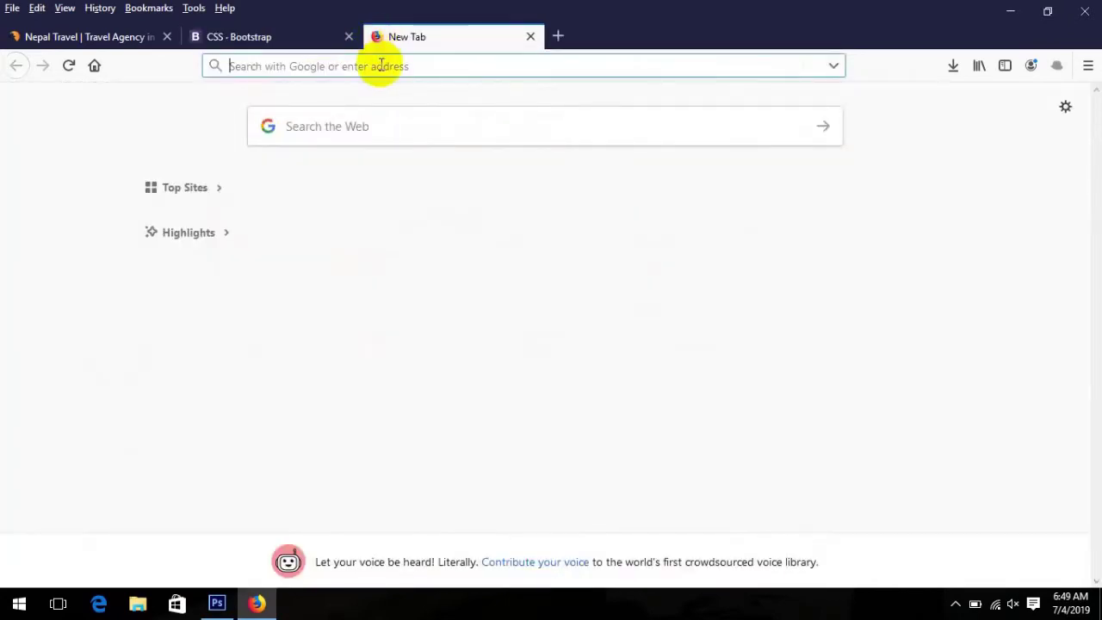
# - Search Google for 'bootstrap grid psd'
pyautogui.write('google.com')
pyautogui.press('Return')
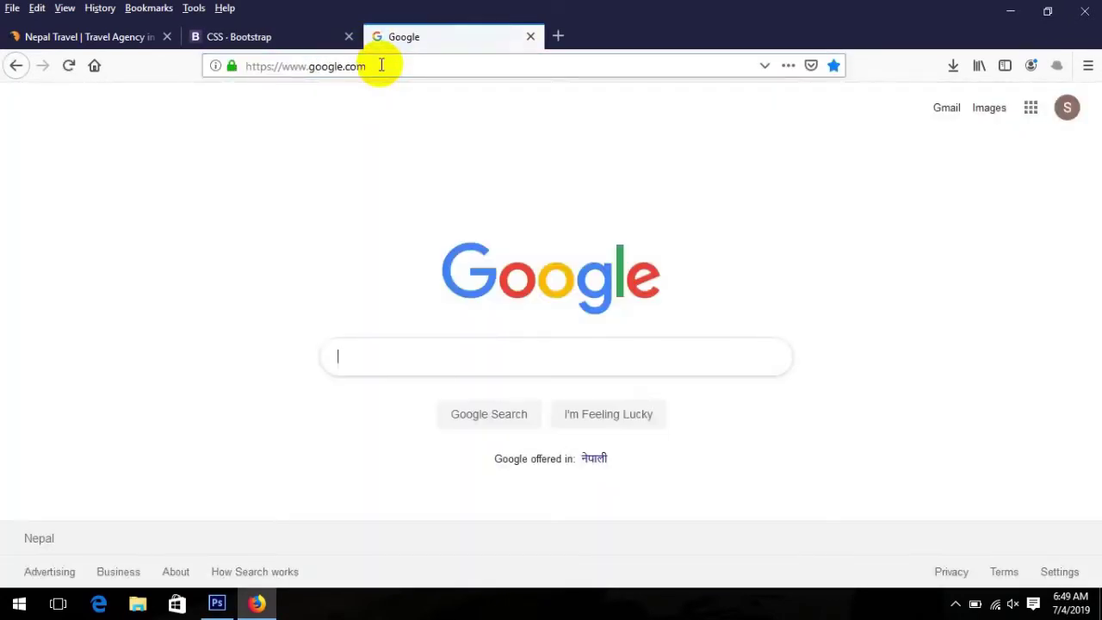
pyautogui.write('bootsr')
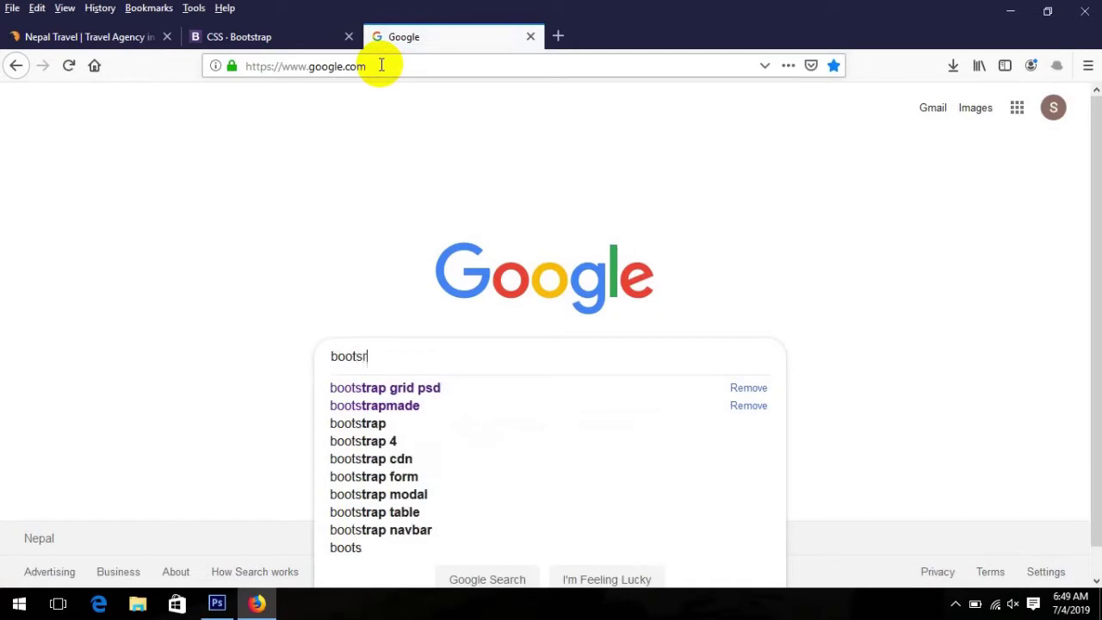
pyautogui.press('Down')
pyautogui.press('Return')
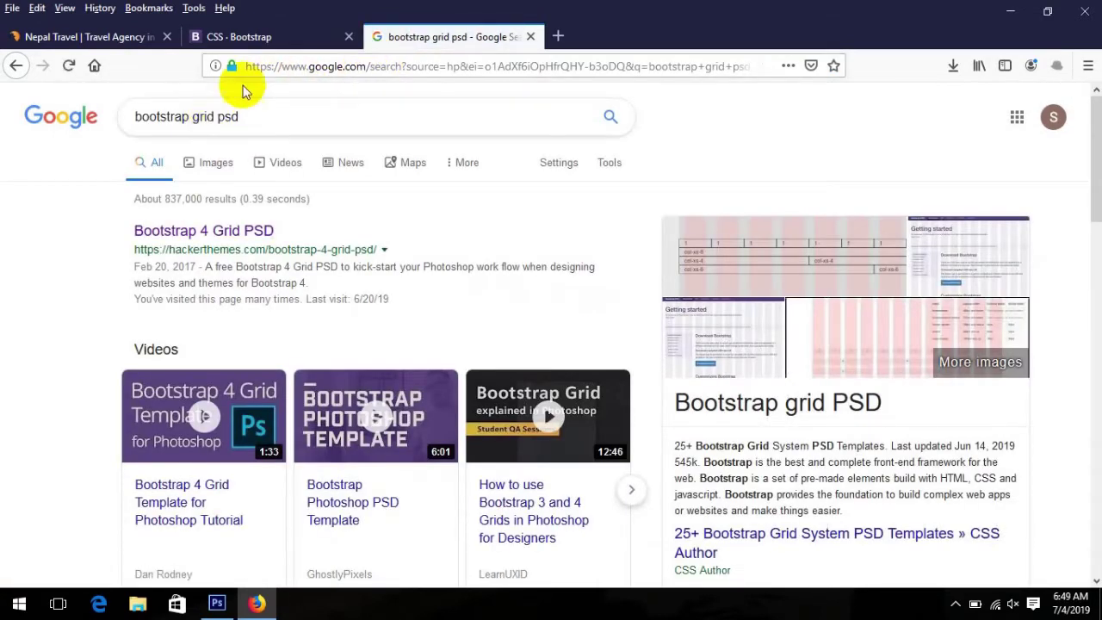
# - Open the hackerthemes Bootstrap 4 Grid PSD result from the search results
pyautogui.click(238, 37)
pyautogui.click(480, 37)
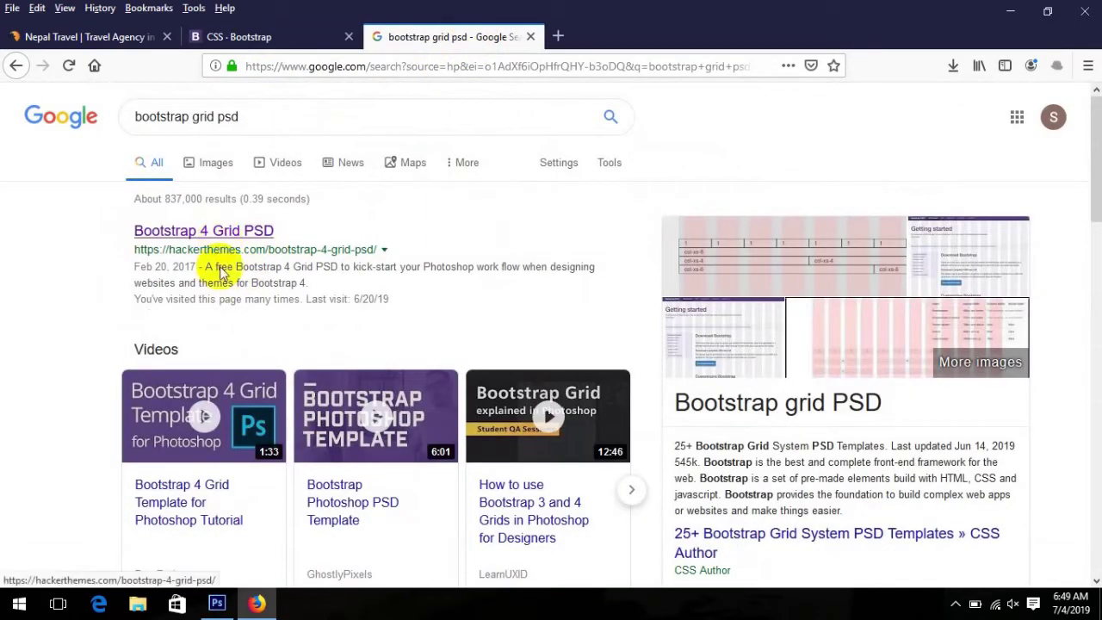
pyautogui.click(241, 232)
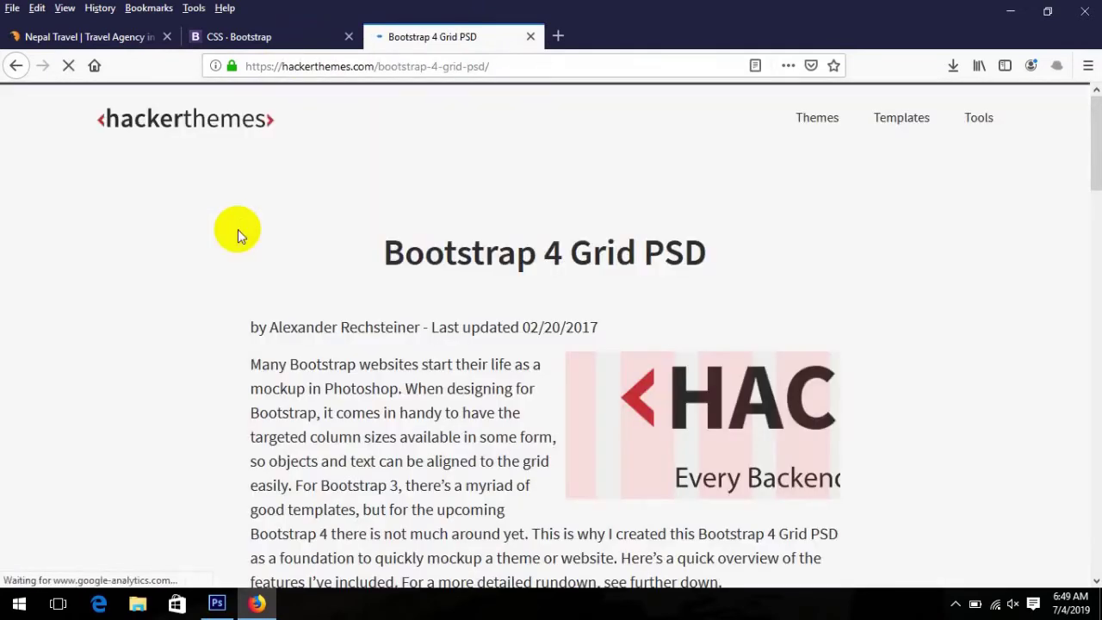
# - Download and save bootstrap-v4-grid_hackerthemes.zip from the Features section
pyautogui.scroll(-5, 1090, 176)
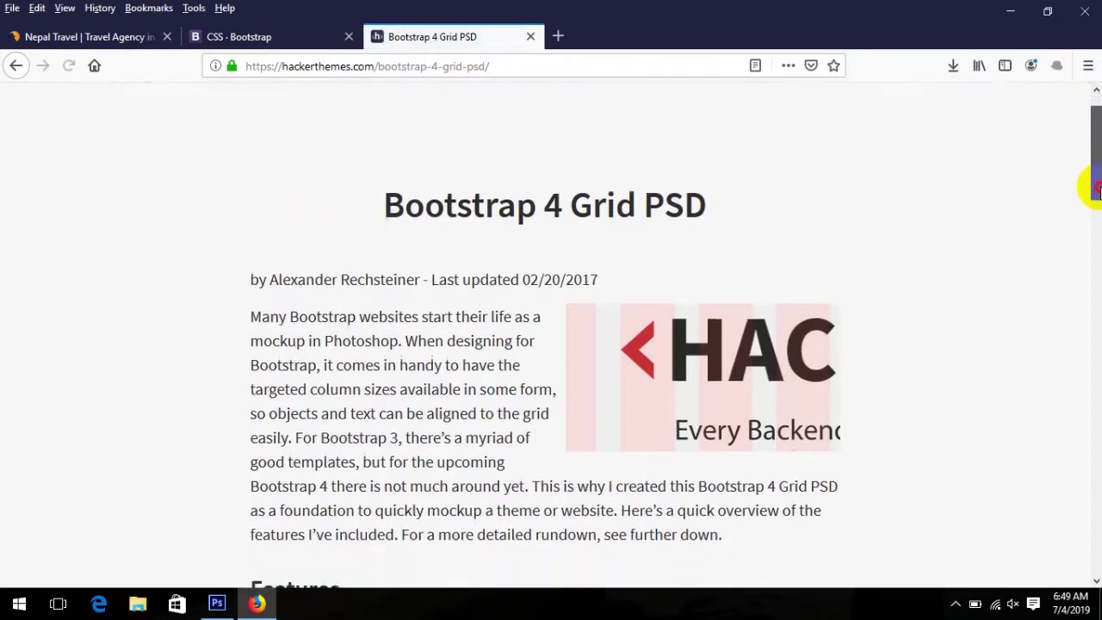
pyautogui.moveTo(1096, 244); pyautogui.dragTo(1096, 243)
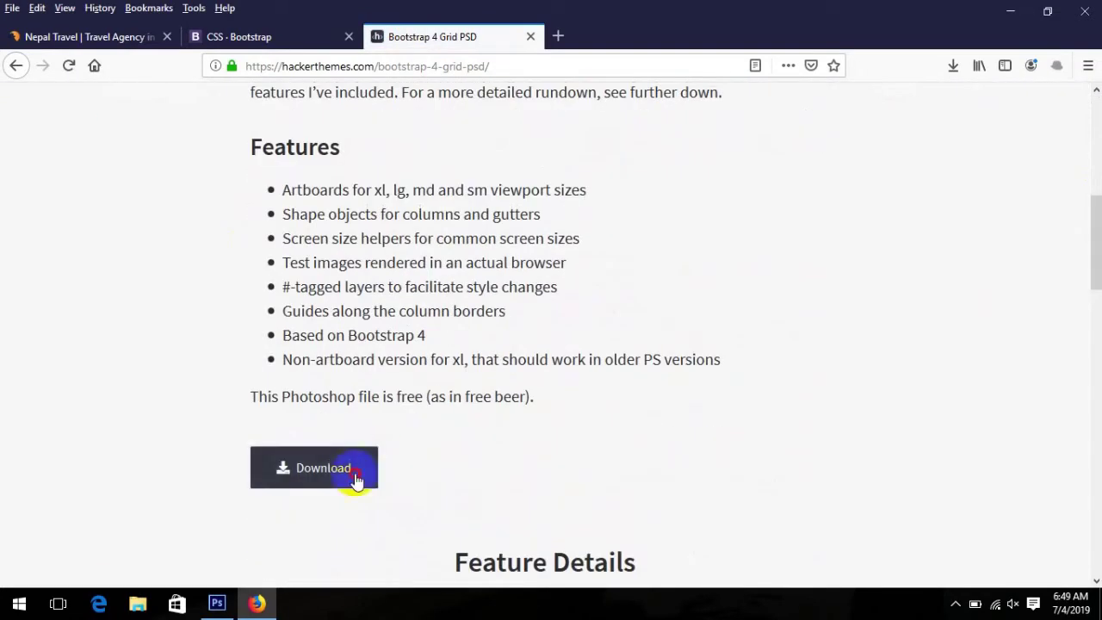
pyautogui.click(357, 482)
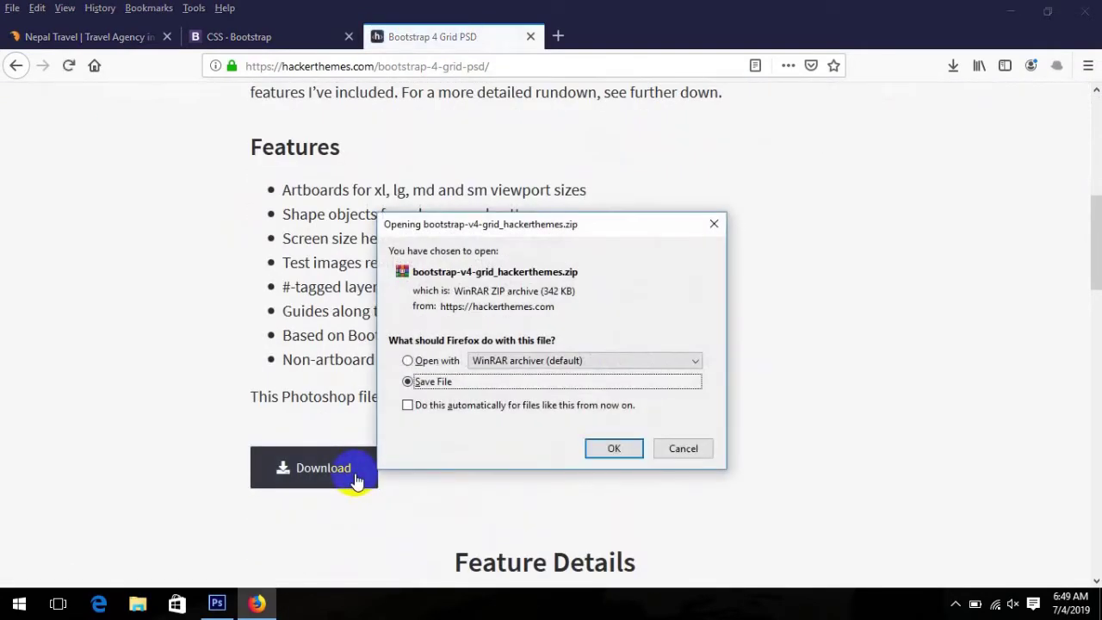
pyautogui.click(598, 450)
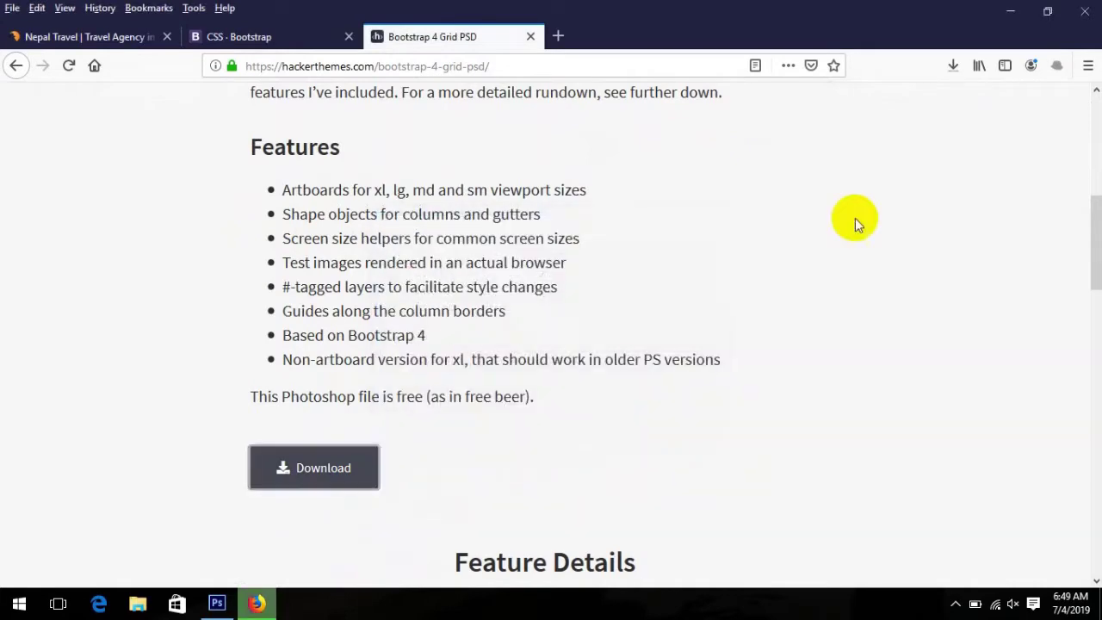
# - Show the downloaded zip in its folder, then close the folder and minimize Firefox
pyautogui.click(952, 66)
pyautogui.click(944, 103)
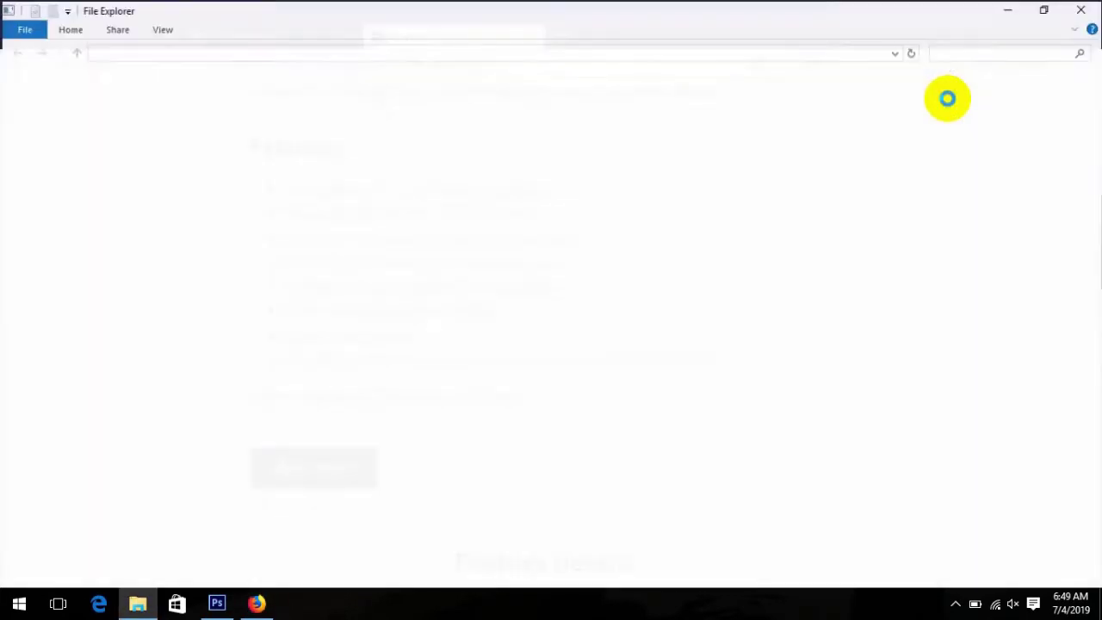
pyautogui.click(1081, 11)
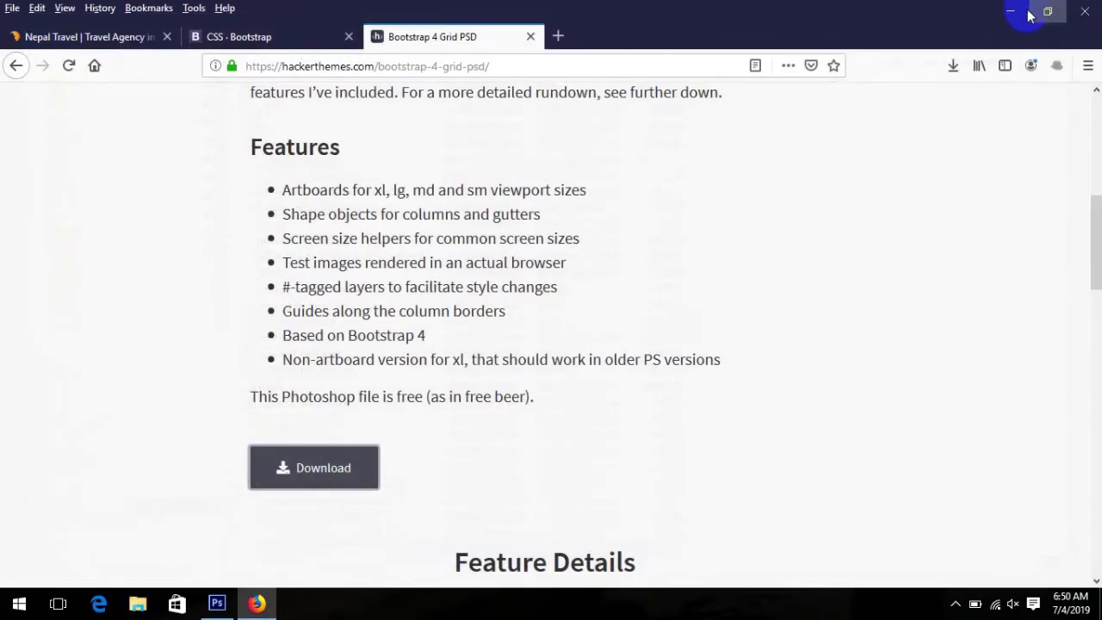
pyautogui.click(1024, 12)
# - Extract the downloaded grid zip onto the desktop with Extract Here
pyautogui.click(1026, 11)
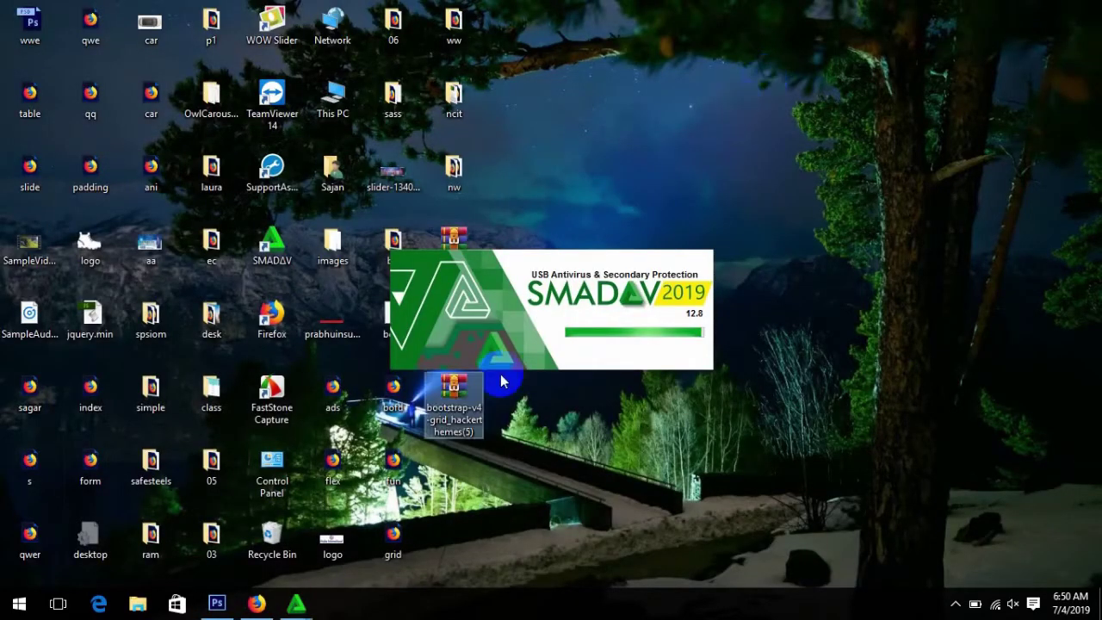
pyautogui.rightClick(472, 408)
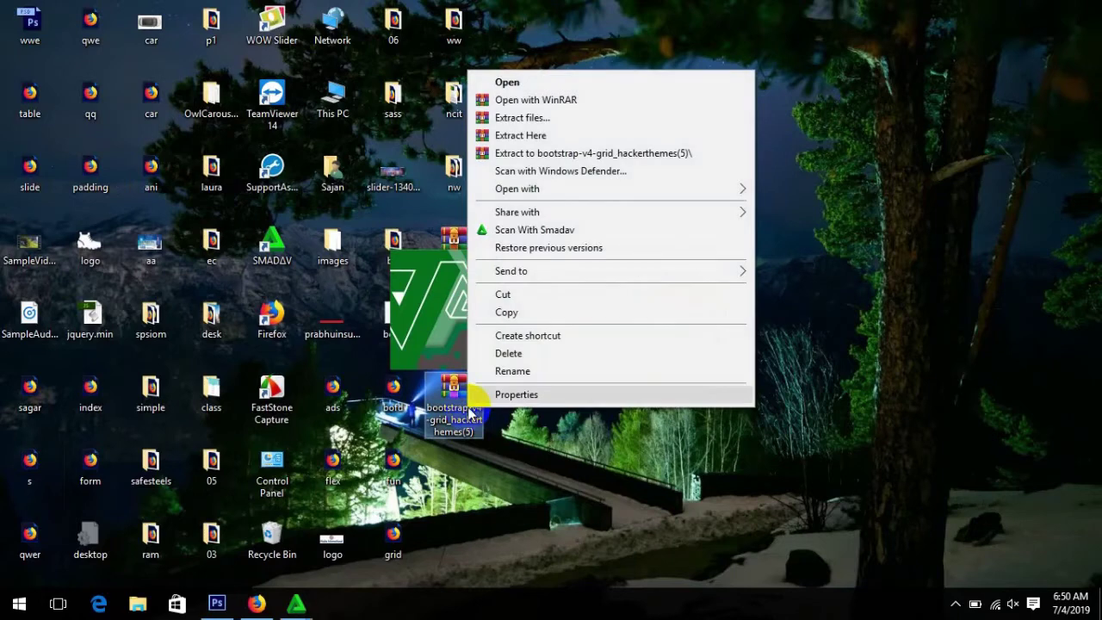
pyautogui.click(568, 133)
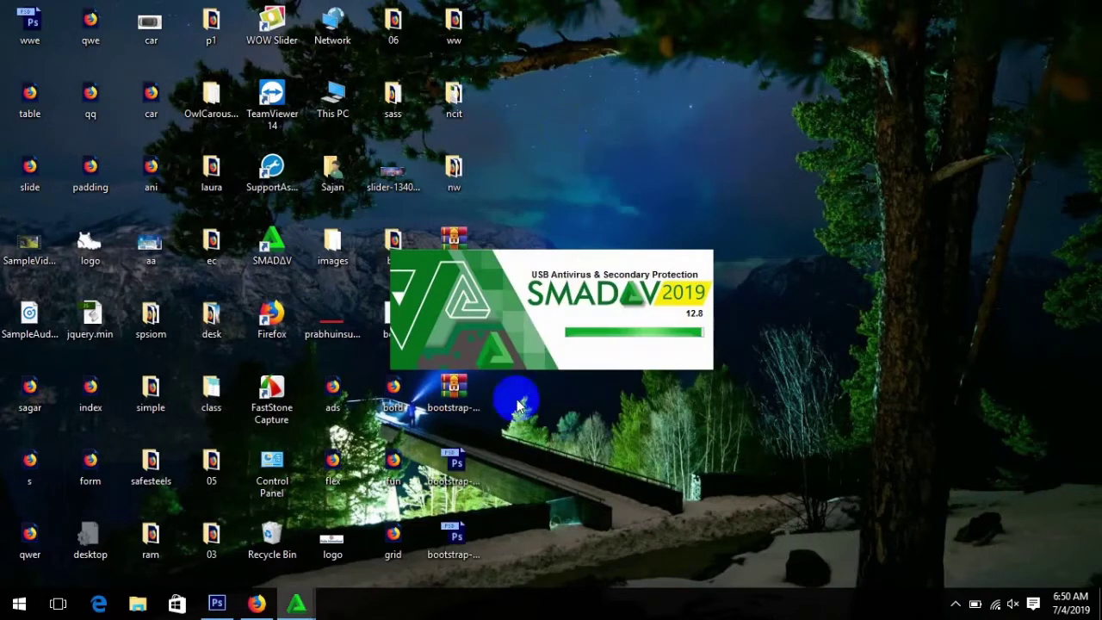
# - Open bootstrap-v4-grid-xl-compatible.psd in Photoshop
pyautogui.click(469, 487)
pyautogui.click(469, 558)
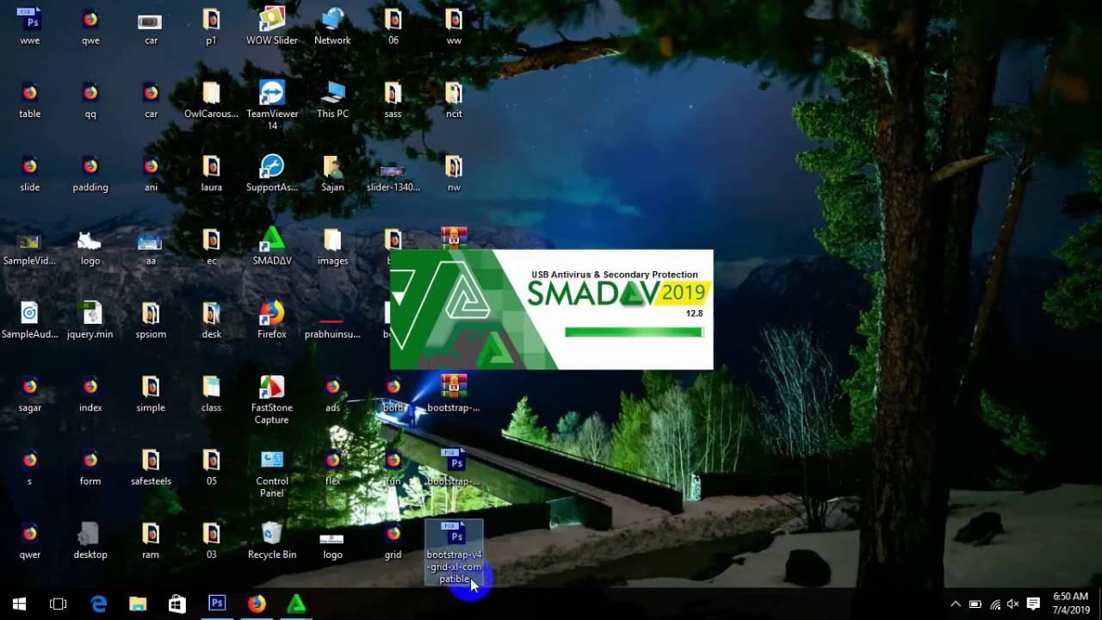
pyautogui.doubleClick(445, 527)
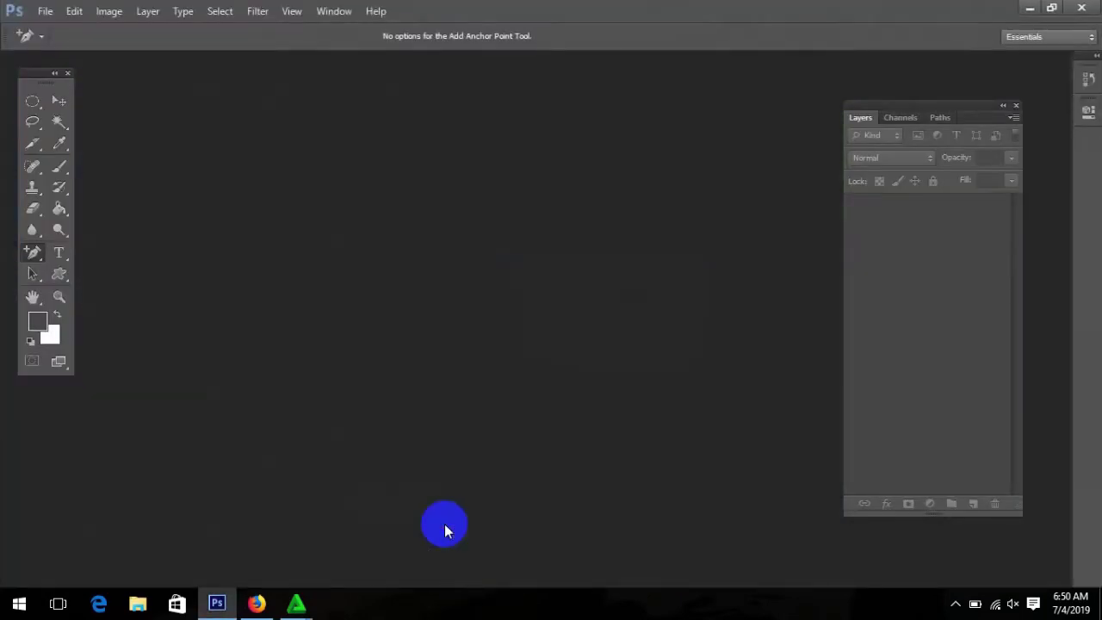
# - Open the template keeping its layers, zoom to 50% and scroll to the top
pyautogui.click(480, 247)
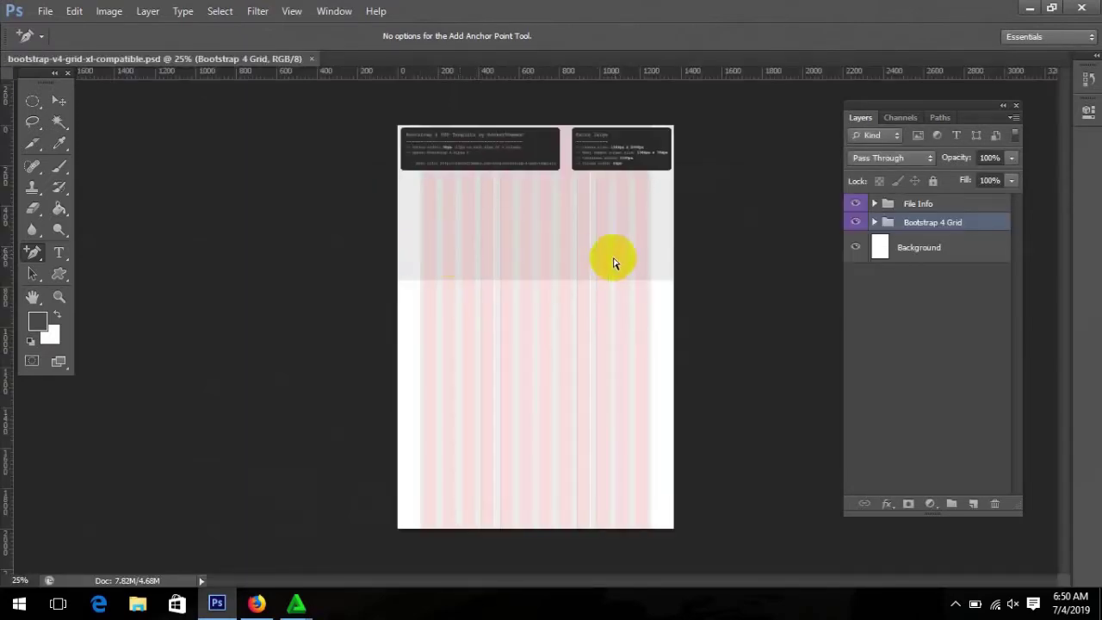
pyautogui.hotkey('ctrl', '+')
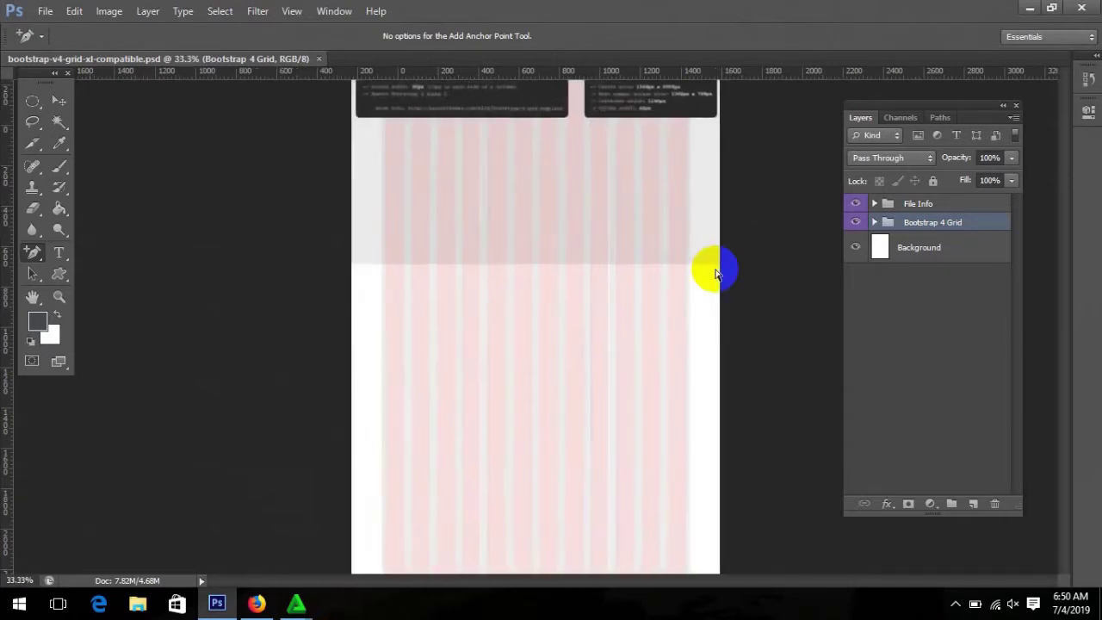
pyautogui.hotkey('ctrl', '+')
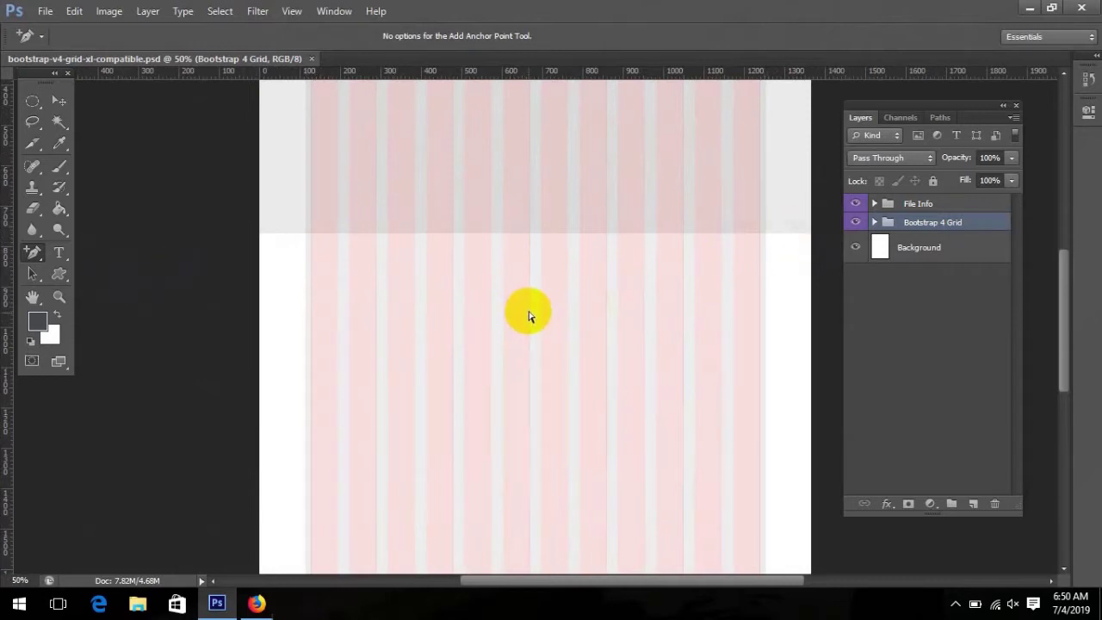
pyautogui.moveTo(1064, 317); pyautogui.dragTo(1049, 246)
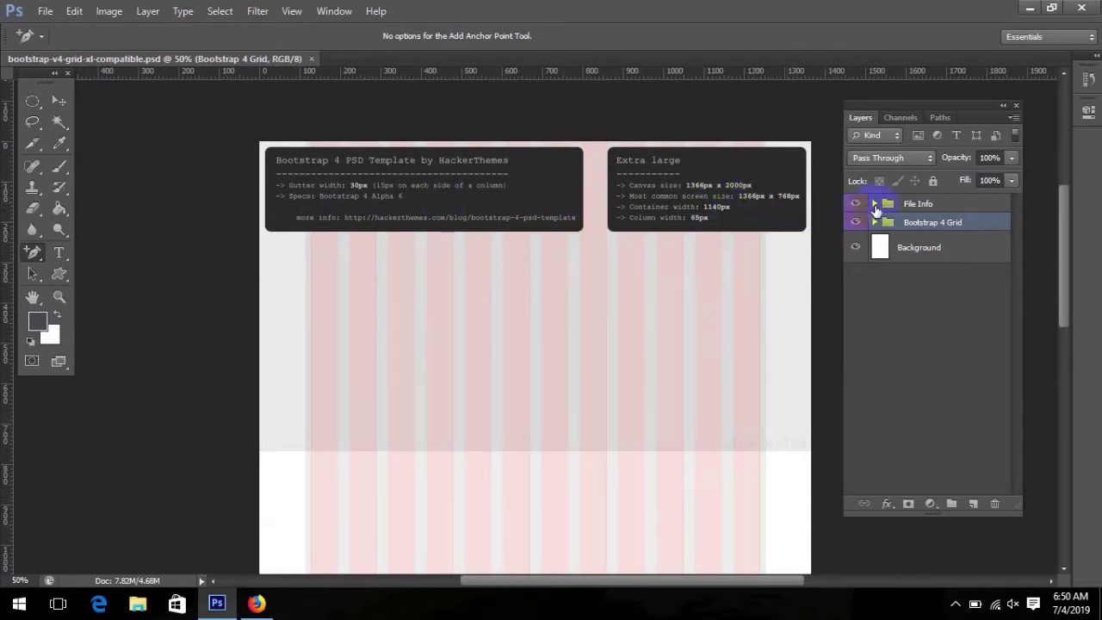
# - Delete the File Info group together with its contents
pyautogui.click(923, 204)
pyautogui.click(996, 504)
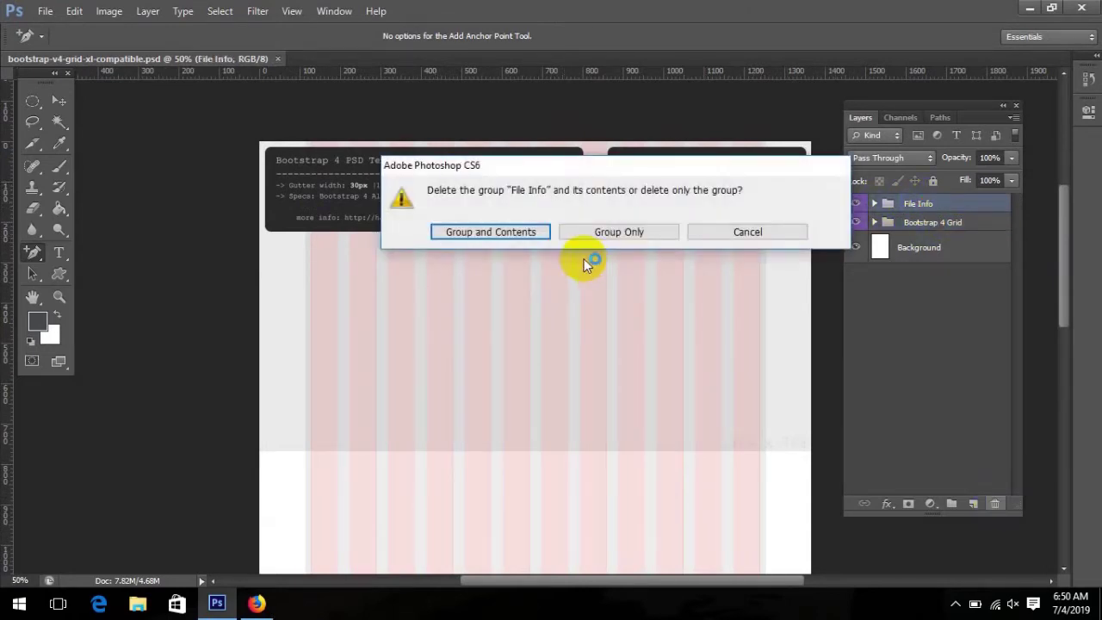
pyautogui.click(516, 233)
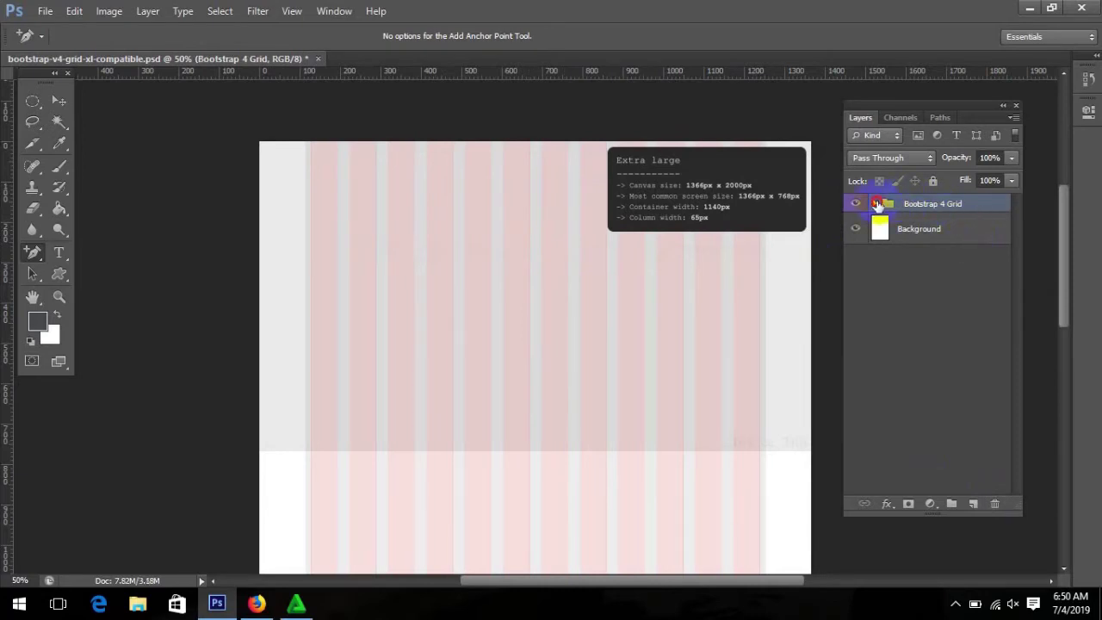
# - Delete the Artboard info group inside Bootstrap 4 Grid, including its contents
pyautogui.click(877, 204)
pyautogui.click(932, 241)
pyautogui.click(929, 223)
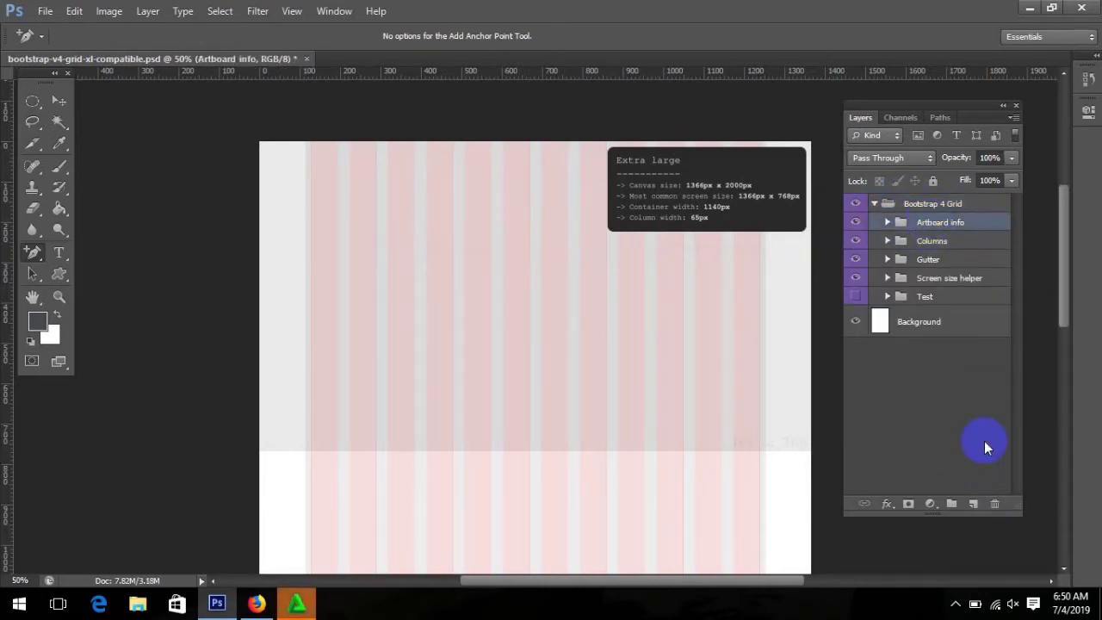
pyautogui.click(991, 503)
pyautogui.click(514, 237)
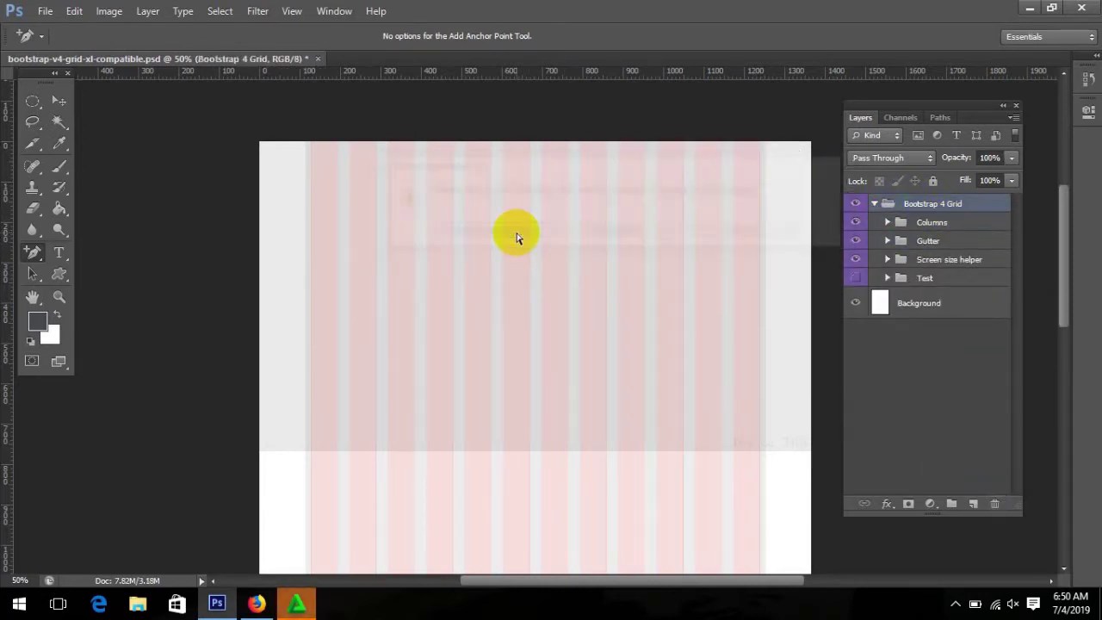
# - Set the view to 66.7%, lower the Layers panel and collapse the Bootstrap 4 Grid group
pyautogui.hotkey('ctrl', '+')
pyautogui.hotkey('ctrl', '+')
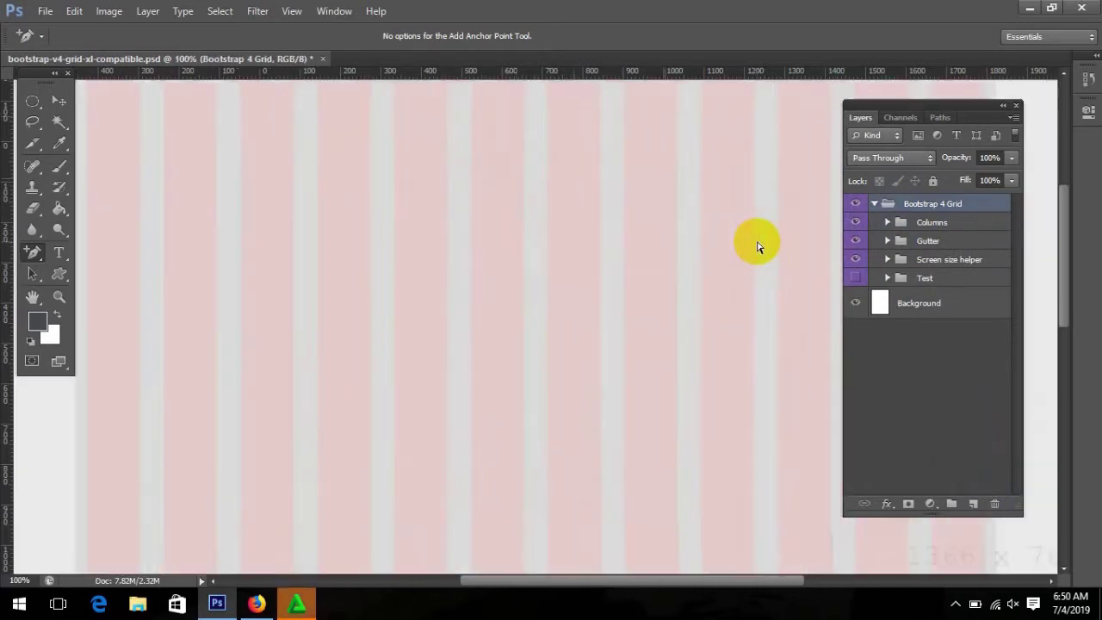
pyautogui.hotkey('ctrl', '-')
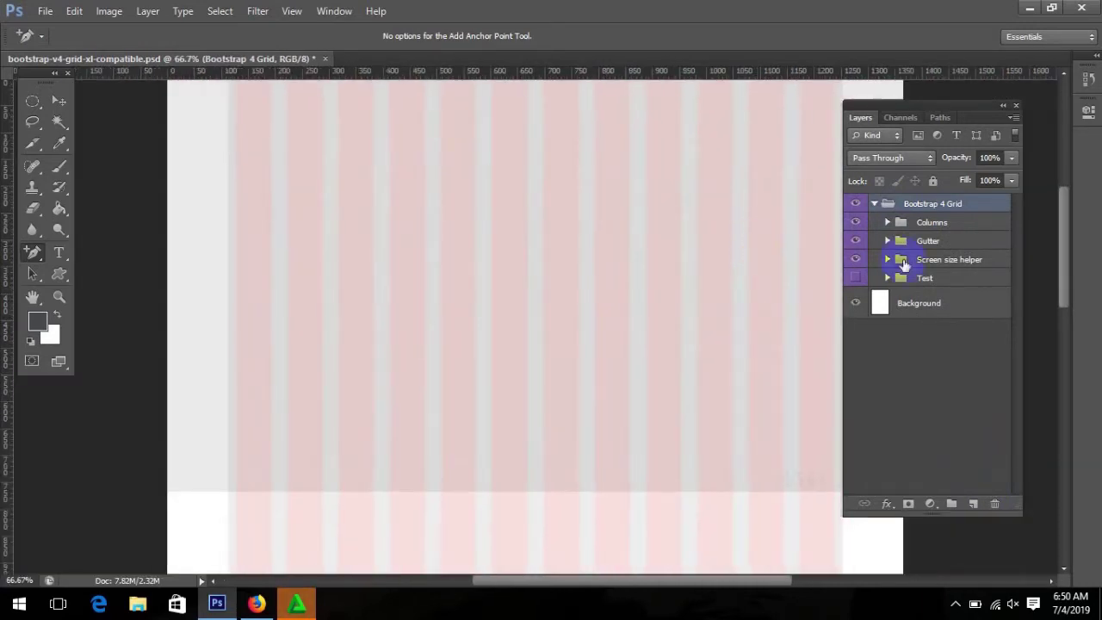
pyautogui.moveTo(935, 112); pyautogui.dragTo(935, 235)
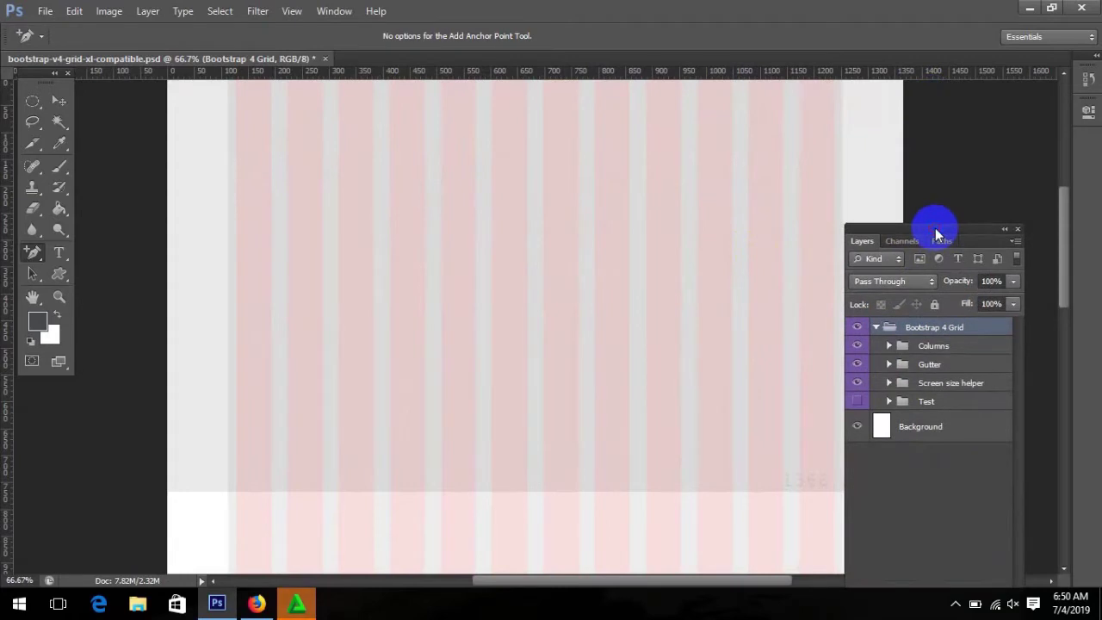
pyautogui.click(875, 327)
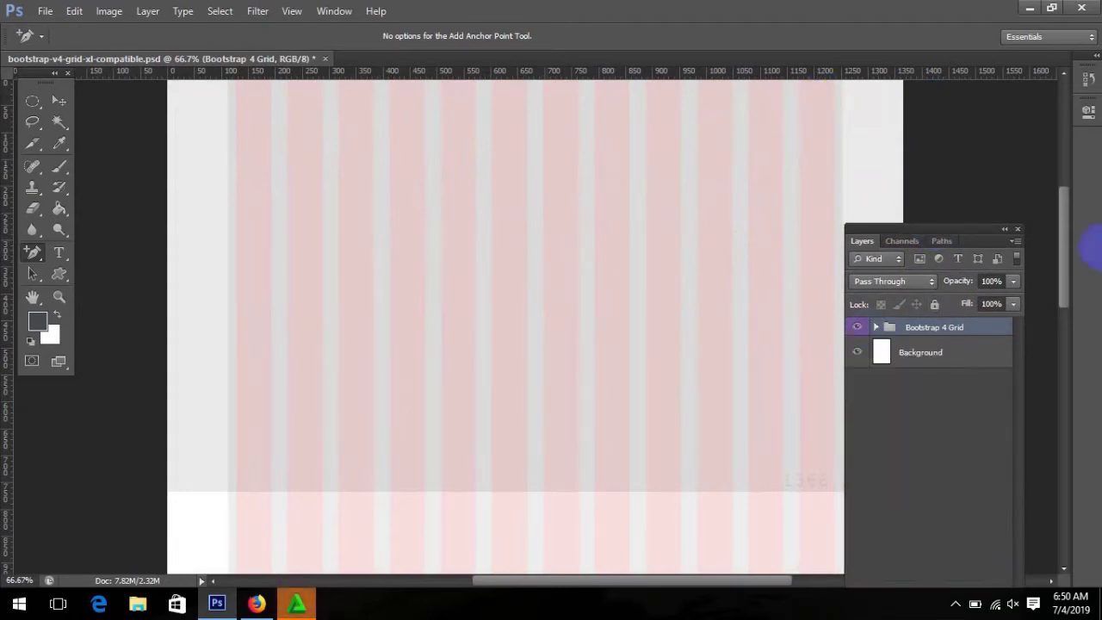
pyautogui.moveTo(1063, 227); pyautogui.dragTo(1064, 197)
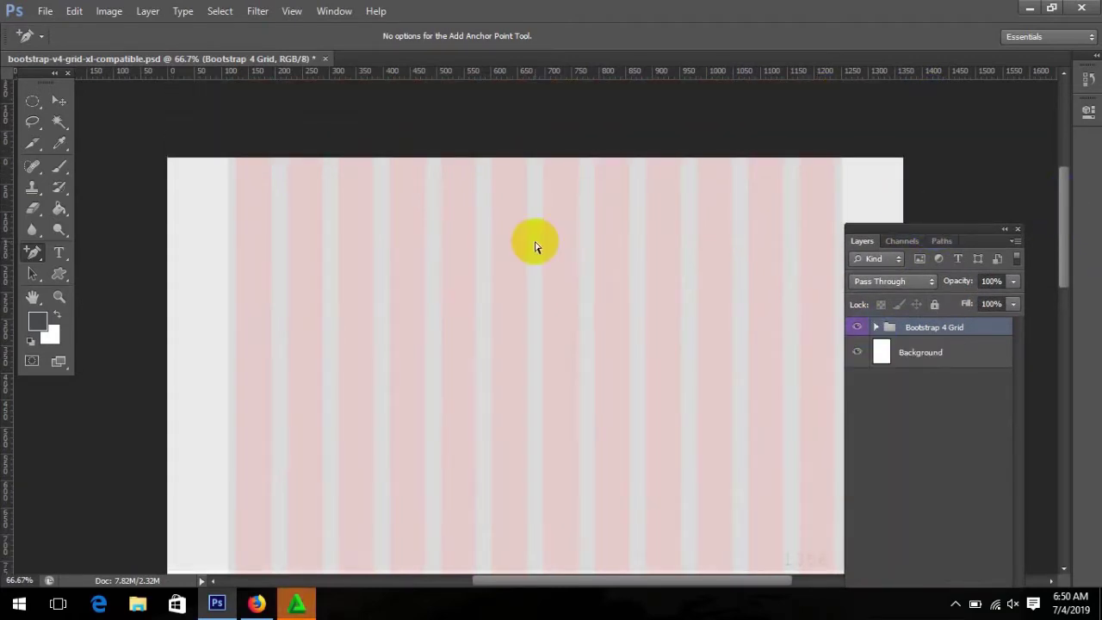
pyautogui.moveTo(503, 583); pyautogui.dragTo(523, 586)
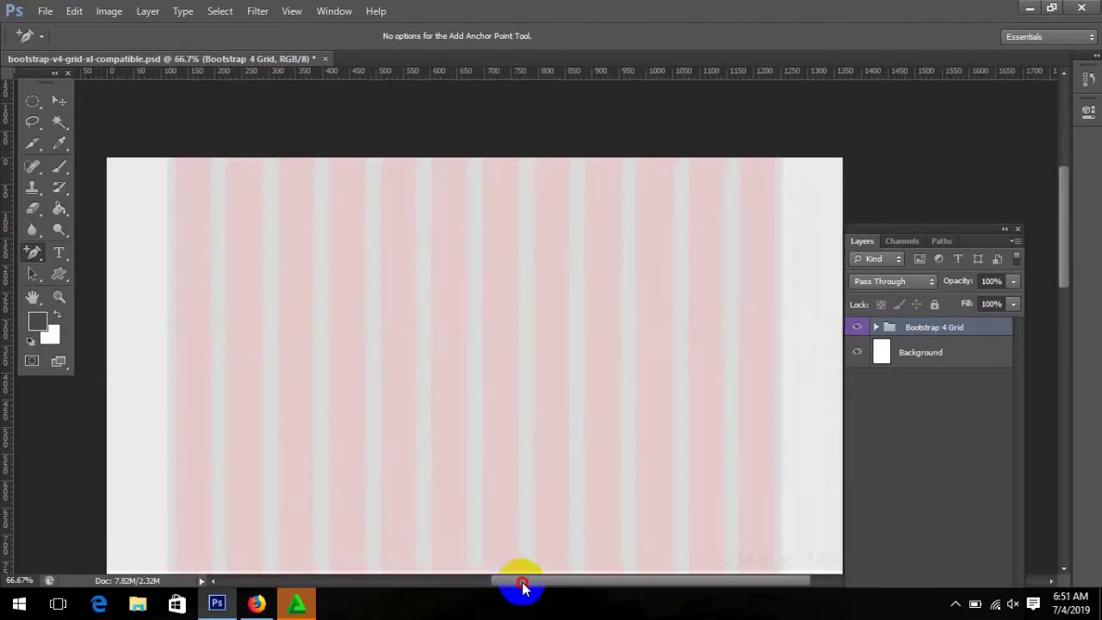
pyautogui.click(257, 603)
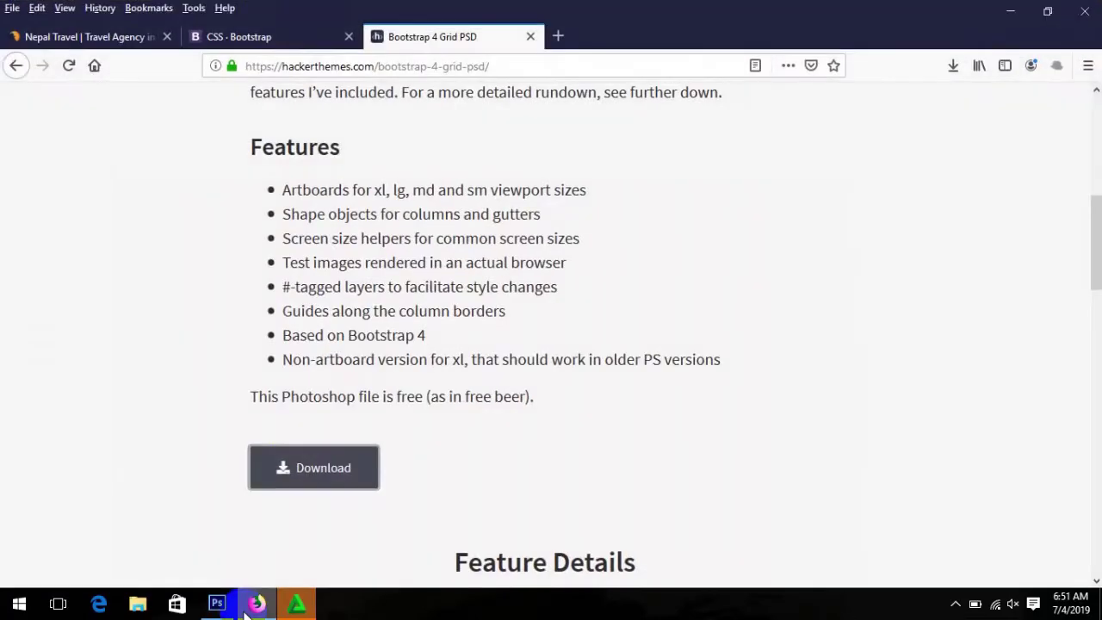
# - Close the Bootstrap 4 Grid PSD tab and revisit the Nepal Travel site before returning to Photoshop
pyautogui.click(530, 36)
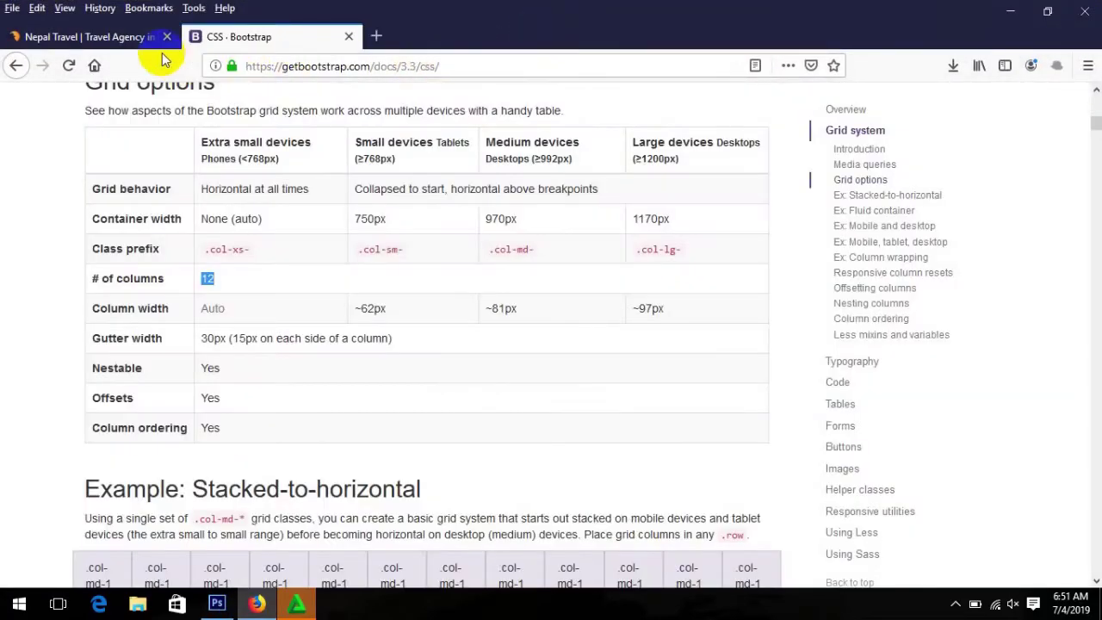
pyautogui.click(127, 39)
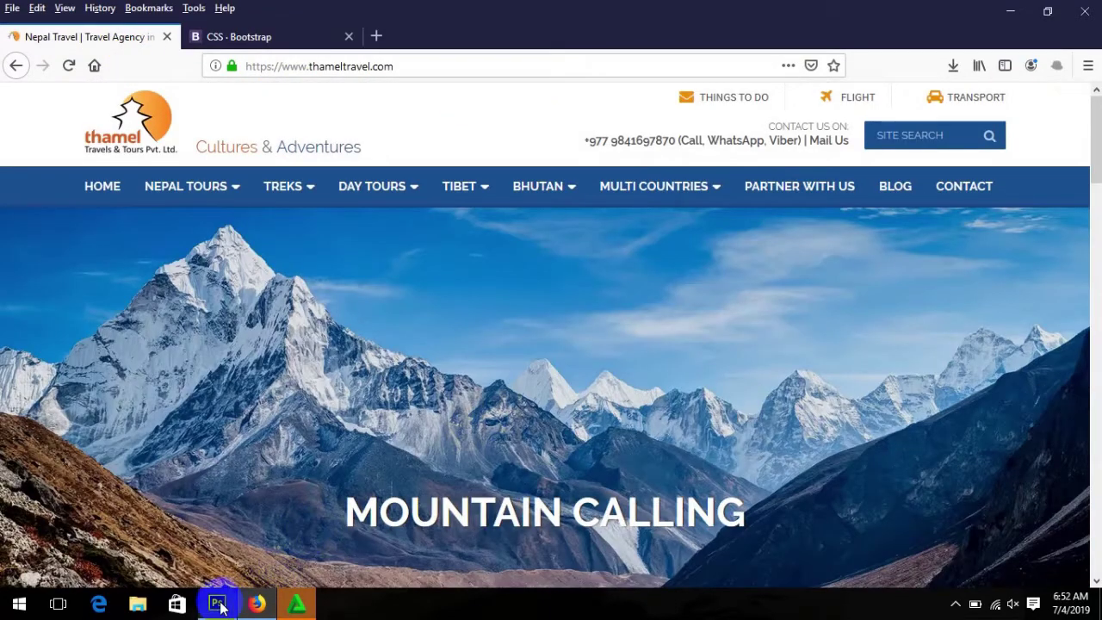
pyautogui.click(217, 602)
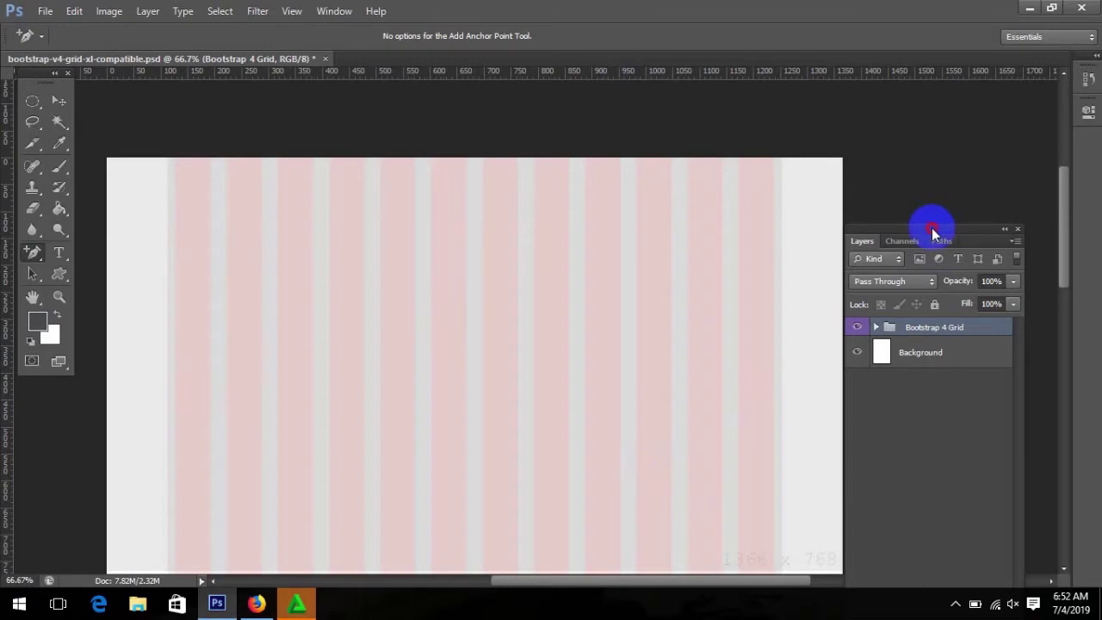
# - Create a 'header' group containing a new layer
pyautogui.moveTo(932, 232); pyautogui.dragTo(953, 179)
pyautogui.click(976, 575)
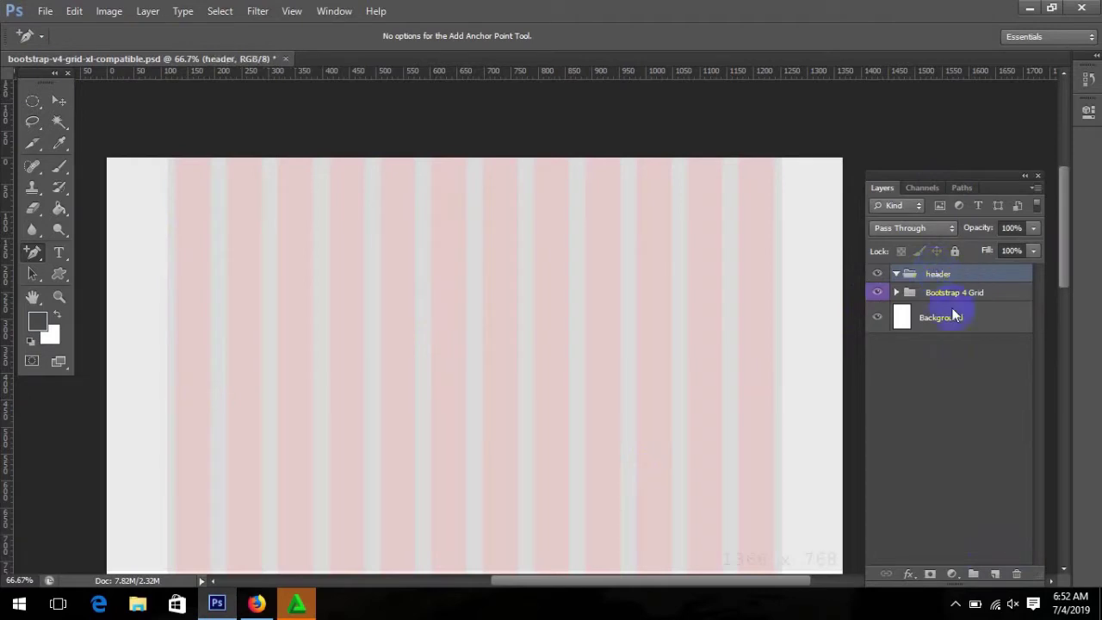
pyautogui.click(994, 574)
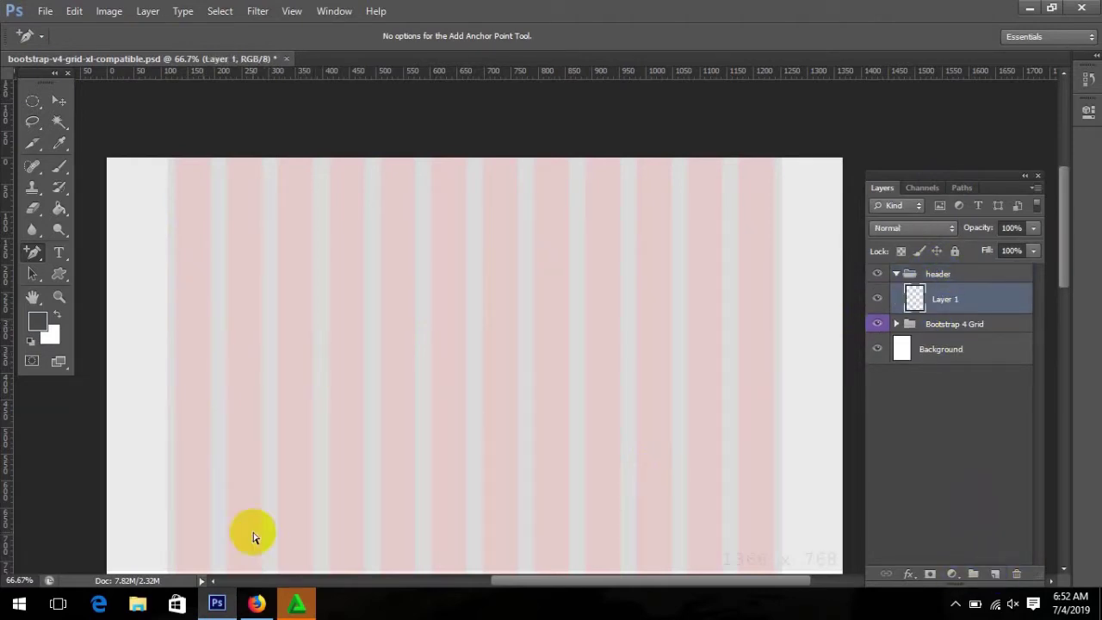
# - Draw a 1370 × 129 px rectangle across the top of the page
pyautogui.click(257, 608)
pyautogui.click(256, 607)
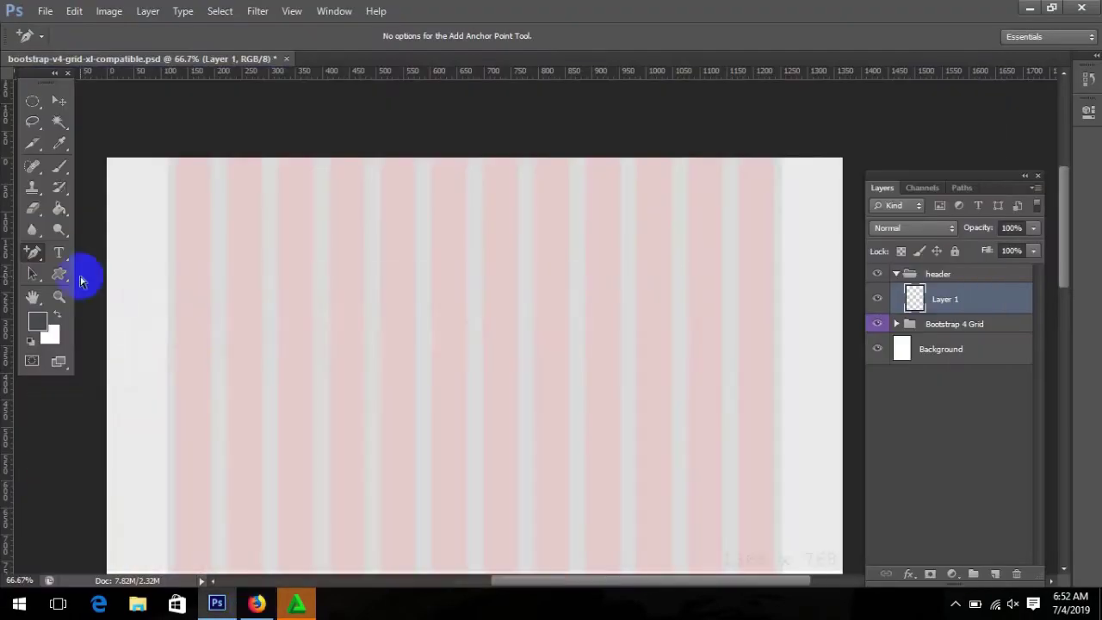
pyautogui.click(60, 274)
pyautogui.click(97, 271)
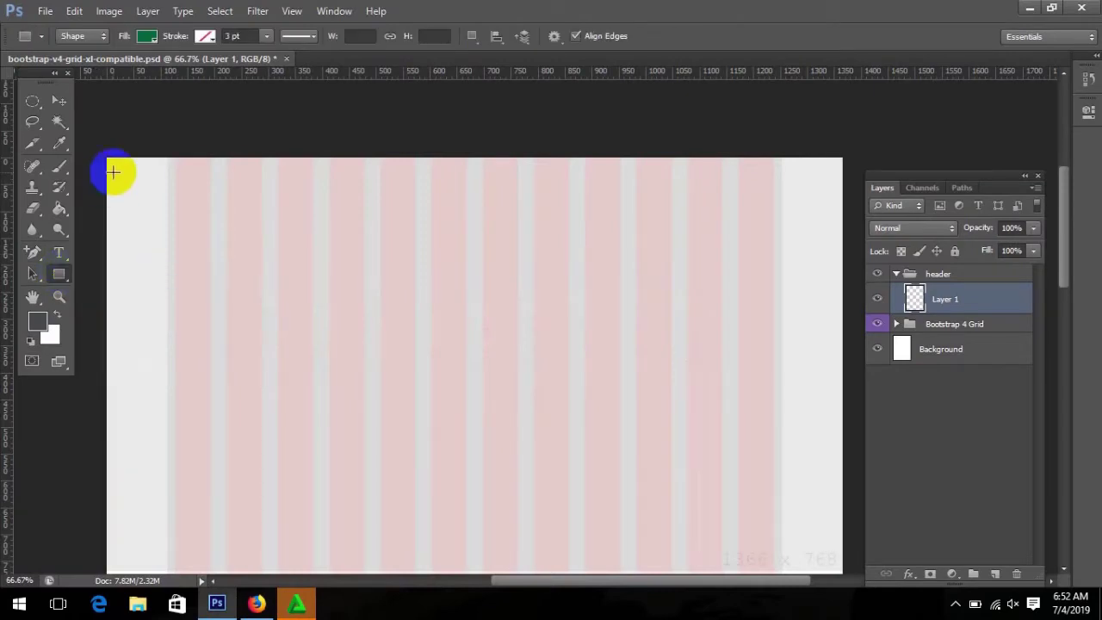
pyautogui.moveTo(106, 158); pyautogui.dragTo(843, 227)
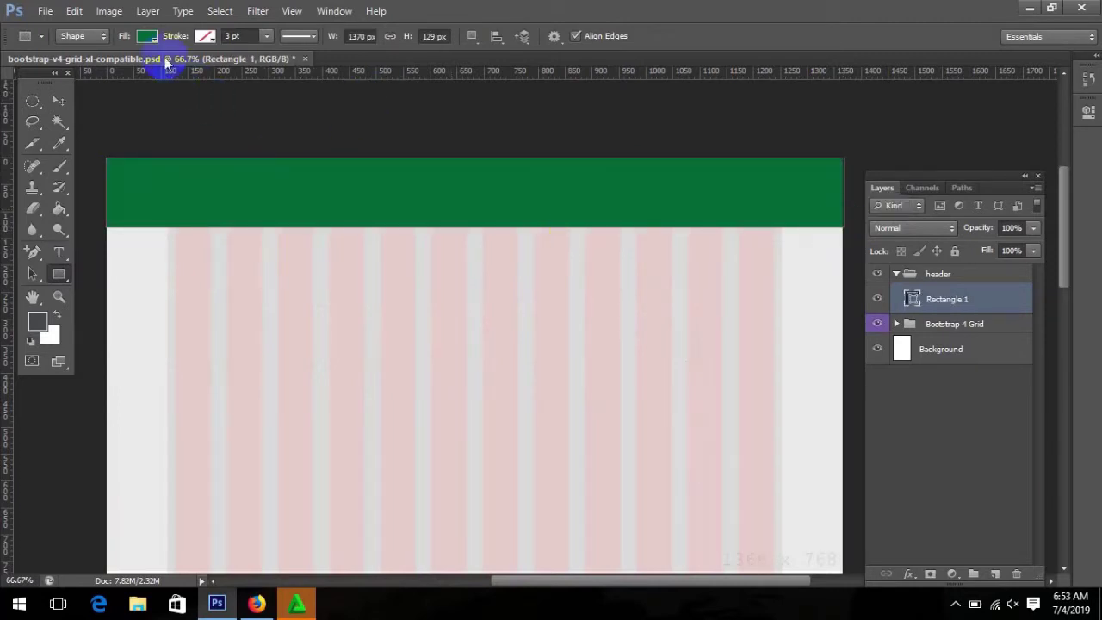
# - Change the header rectangle's fill to white
pyautogui.click(146, 36)
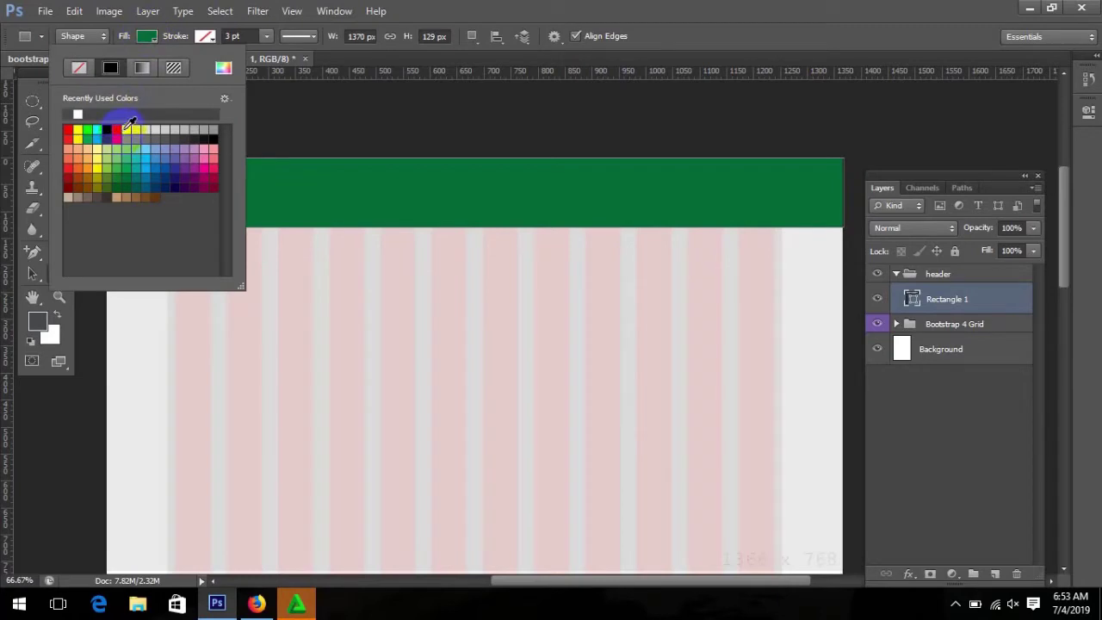
pyautogui.click(131, 123)
pyautogui.click(148, 35)
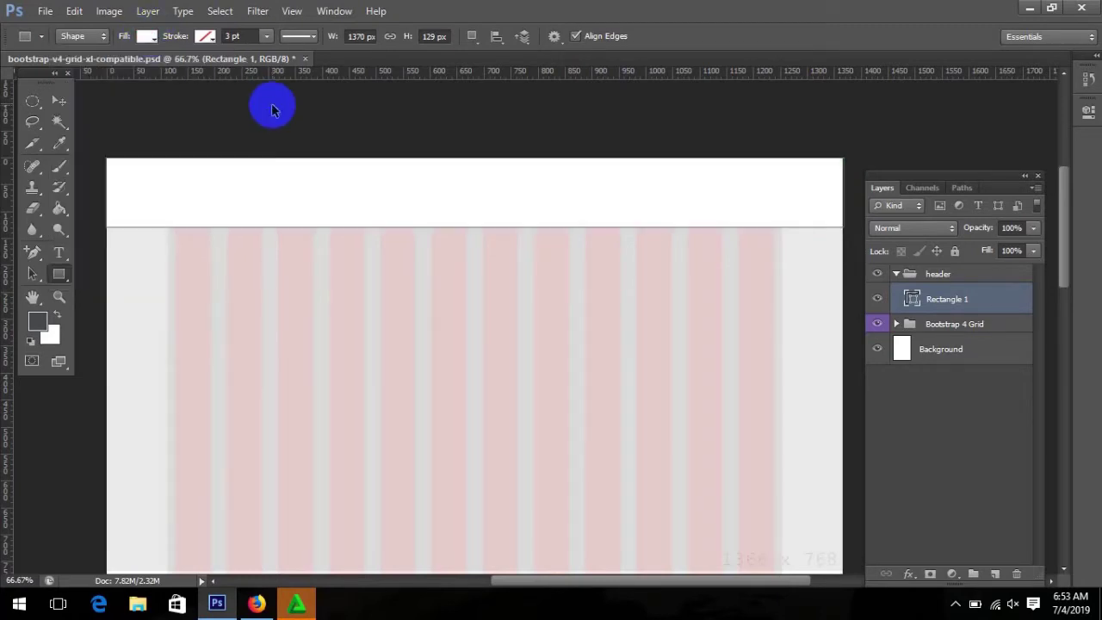
# - Set the zoom to 89%, move the Layers panel, and collapse the toolbox to one column
pyautogui.hotkey('ctrl', '1')
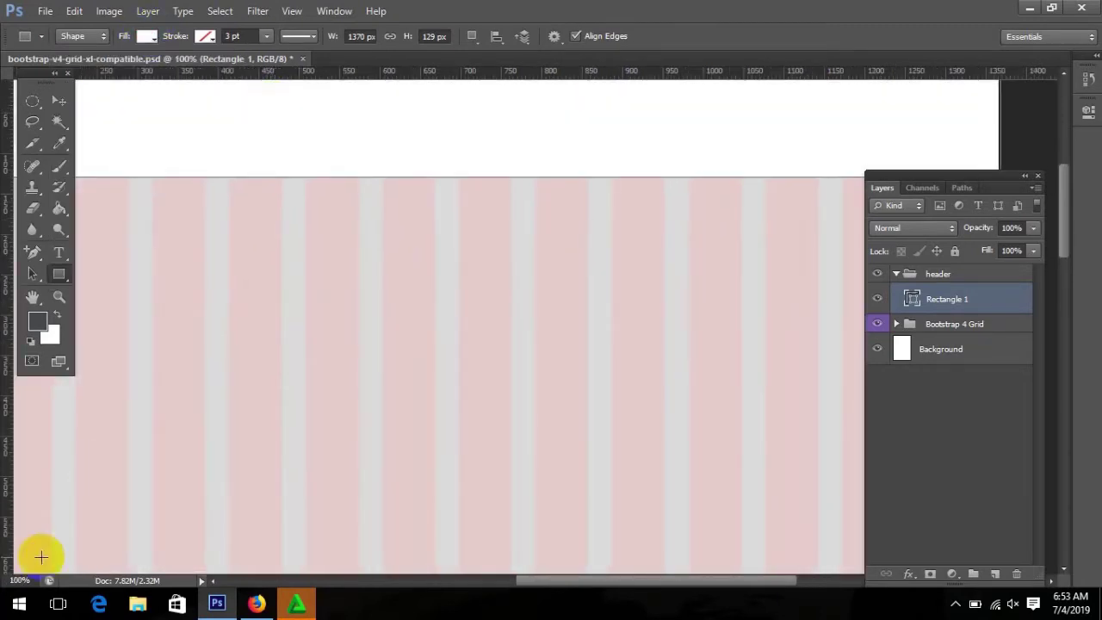
pyautogui.moveTo(663, 588); pyautogui.dragTo(644, 584)
pyautogui.moveTo(25, 582); pyautogui.dragTo(3, 583)
pyautogui.write('89')
pyautogui.press('Return')
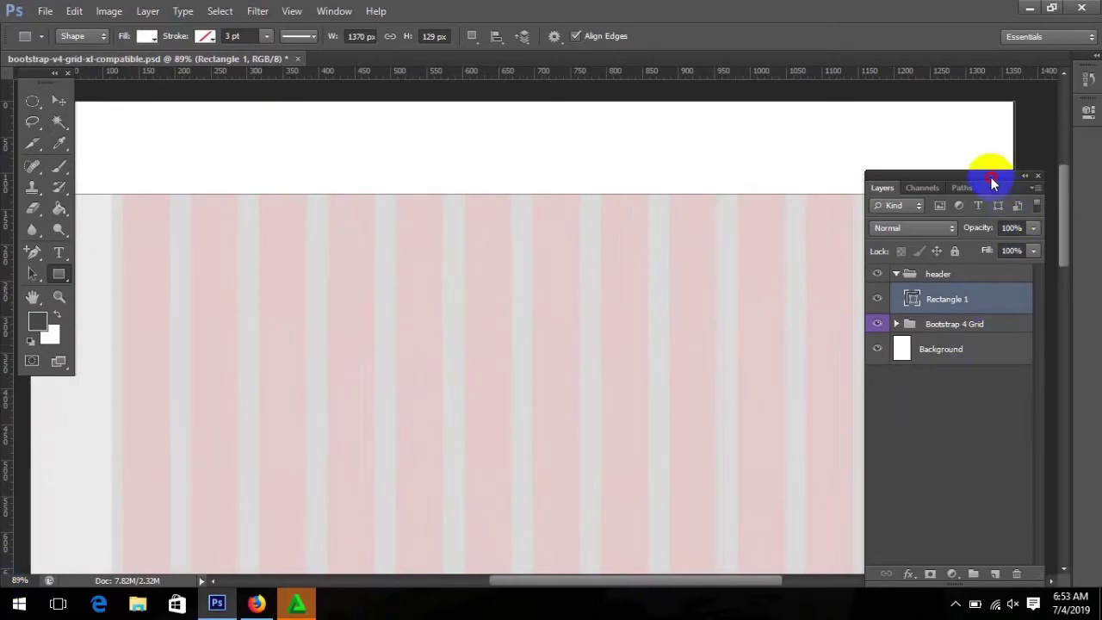
pyautogui.moveTo(993, 176); pyautogui.dragTo(771, 343)
pyautogui.moveTo(586, 585); pyautogui.dragTo(585, 592)
pyautogui.click(59, 76)
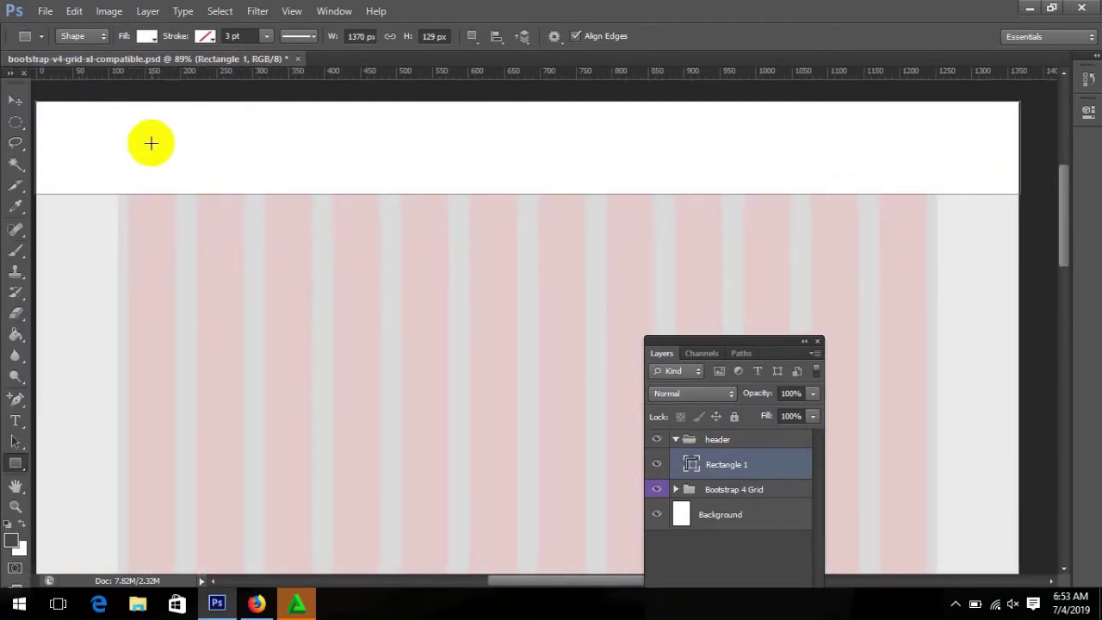
# - Open the Thamel logo image in its own Firefox tab; undo a failed drag into Photoshop
pyautogui.click(257, 602)
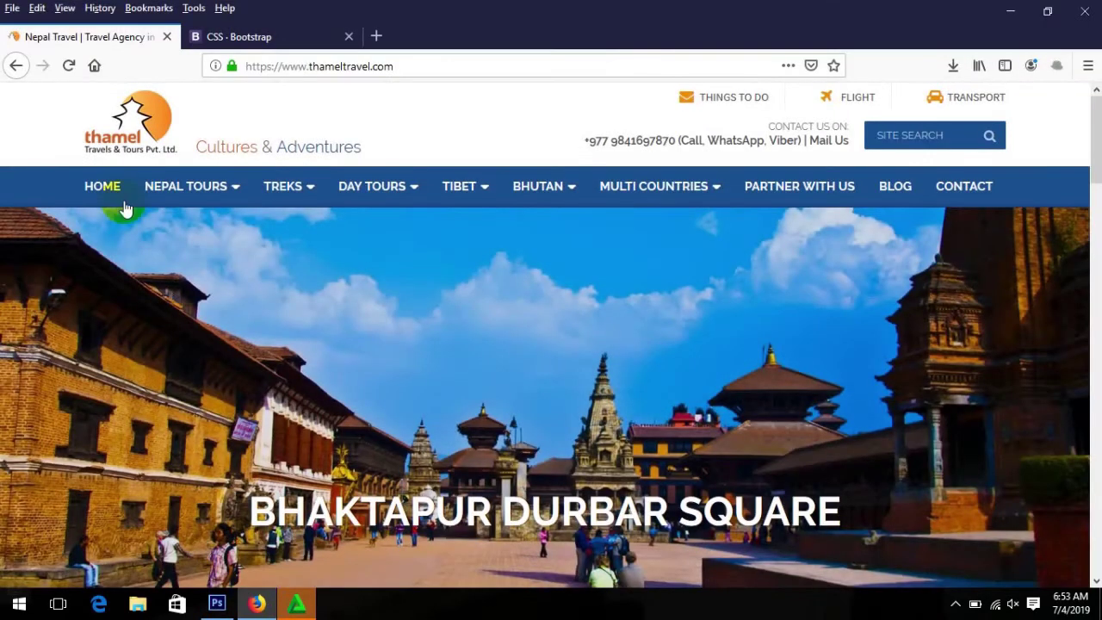
pyautogui.rightClick(167, 116)
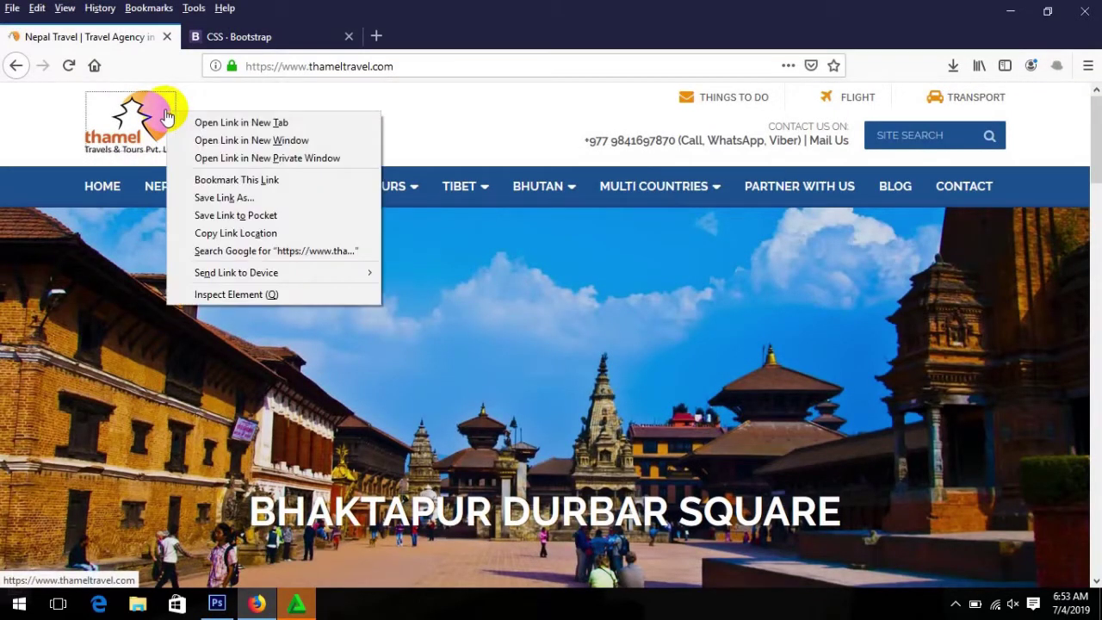
pyautogui.click(265, 293)
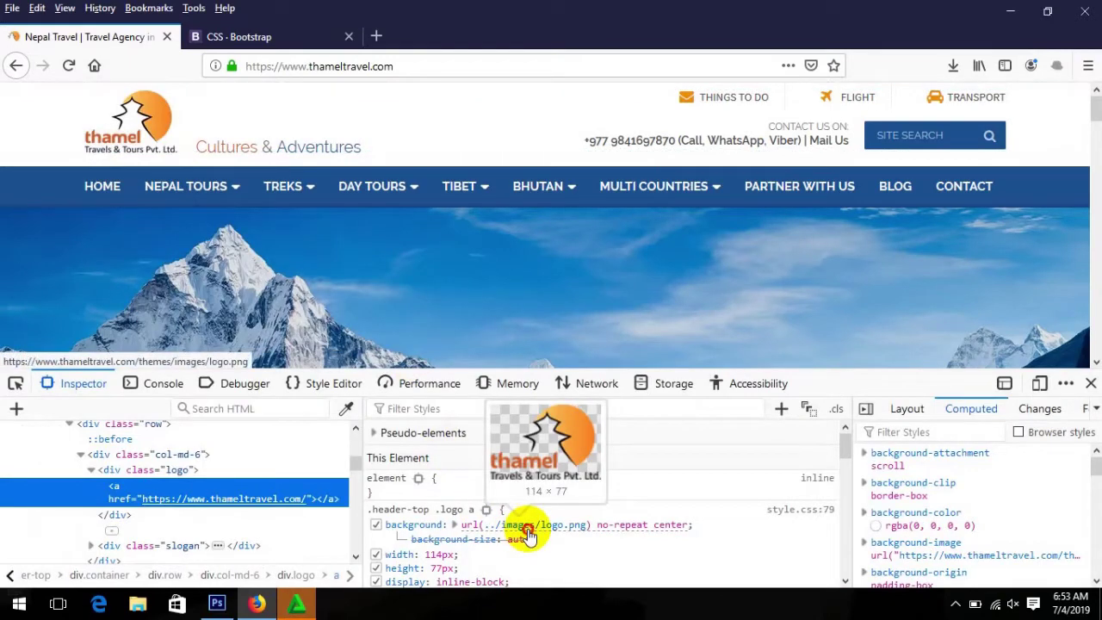
pyautogui.click(528, 533)
pyautogui.moveTo(521, 341); pyautogui.dragTo(301, 139)
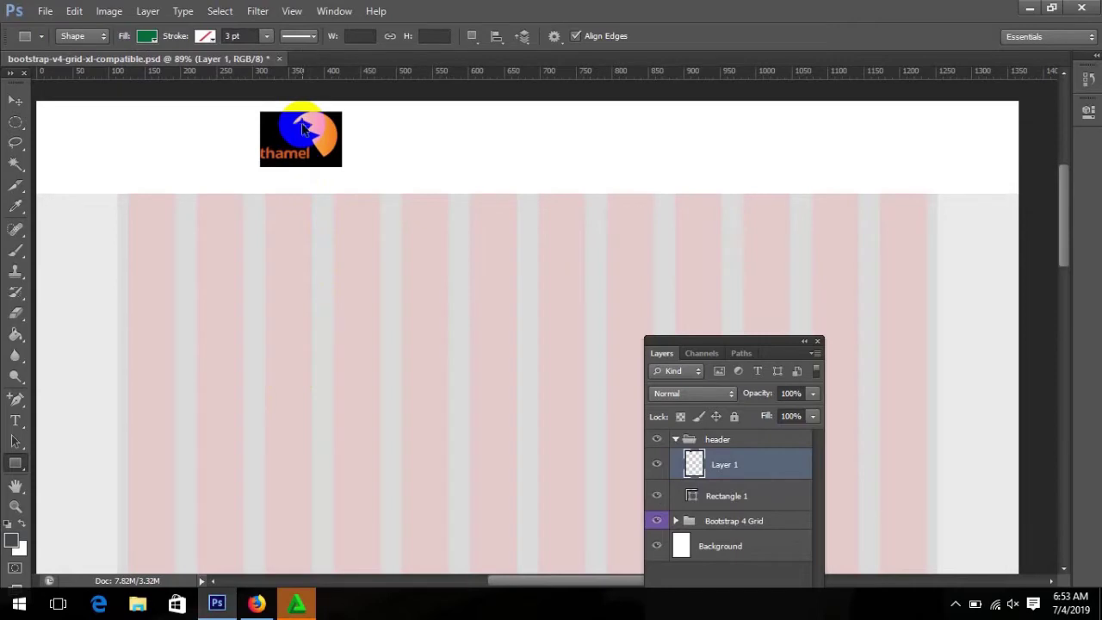
pyautogui.hotkey('ctrl', 'z')
# - Save the logo image as logo.png, replacing the existing file
pyautogui.click(257, 602)
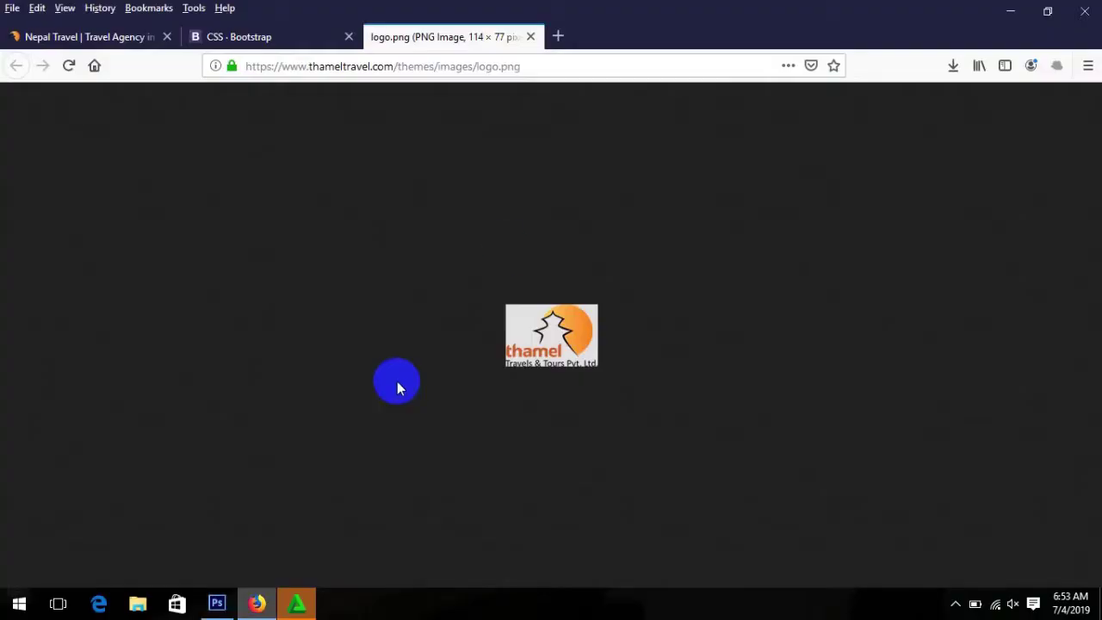
pyautogui.moveTo(502, 67); pyautogui.dragTo(561, 68)
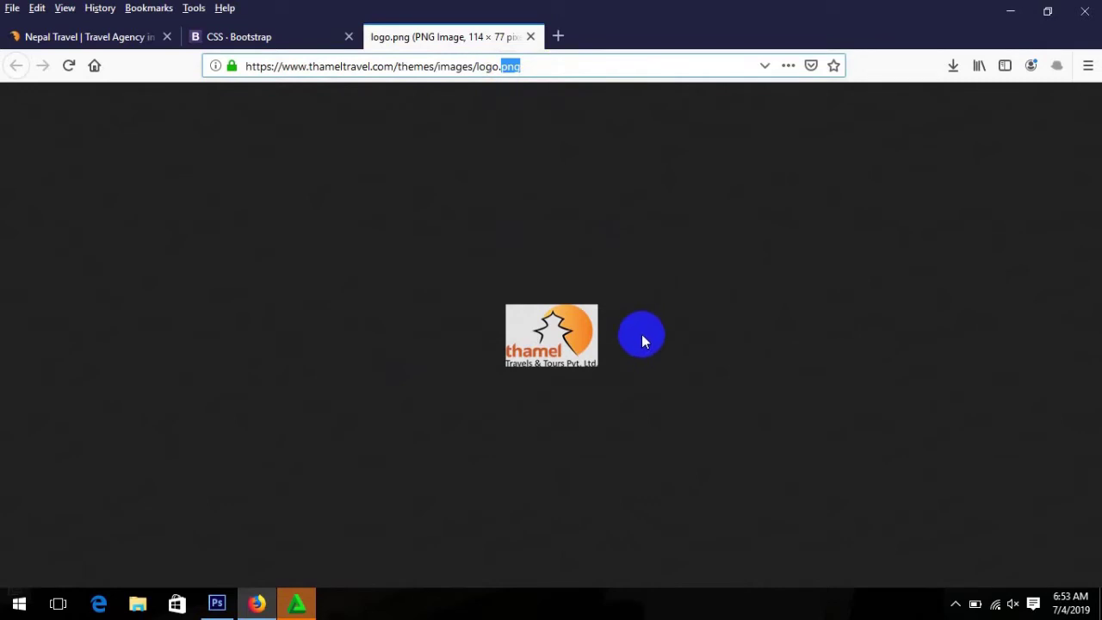
pyautogui.hotkey('ctrl', 's')
pyautogui.click(412, 353)
pyautogui.click(587, 303)
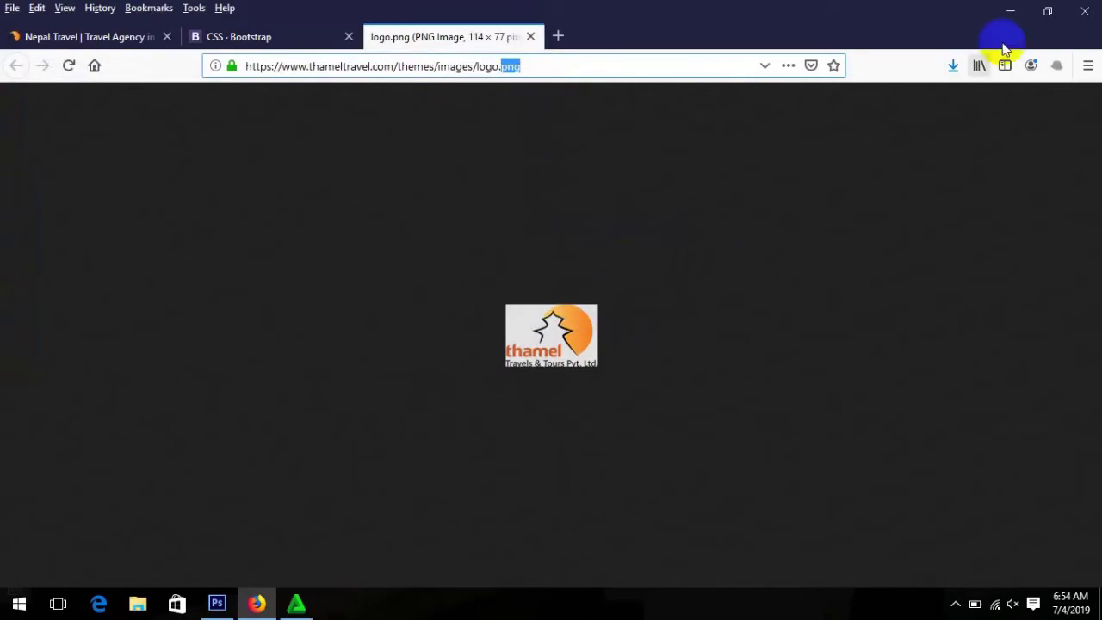
# - Minimize Firefox and Photoshop, close the Smadav window, and drag logo.png into the design
pyautogui.click(1011, 11)
pyautogui.click(1029, 9)
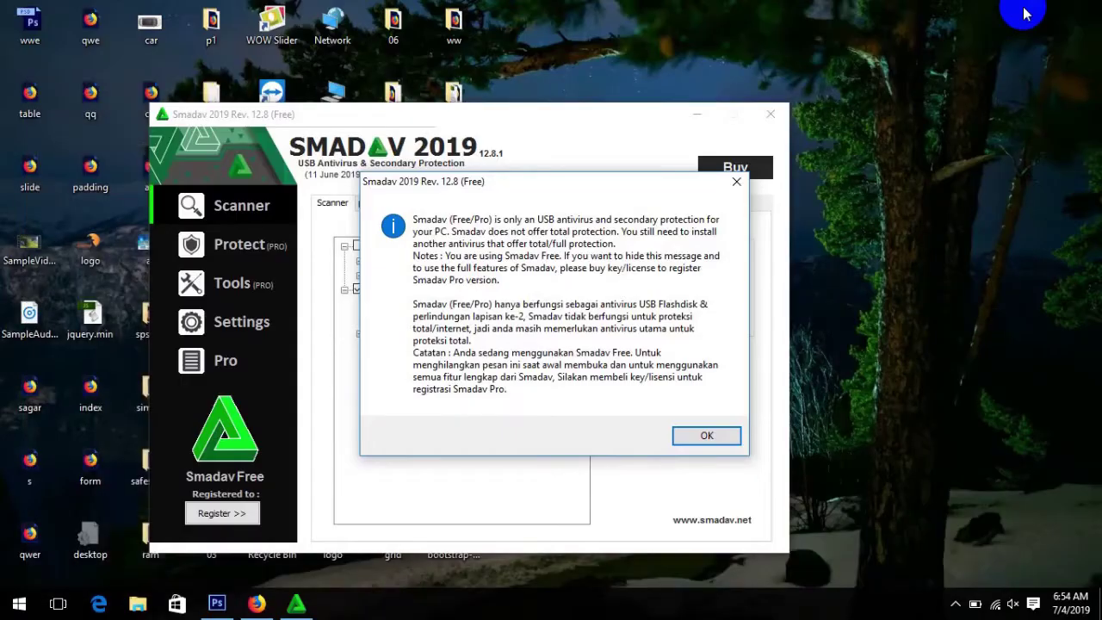
pyautogui.click(728, 186)
pyautogui.click(775, 113)
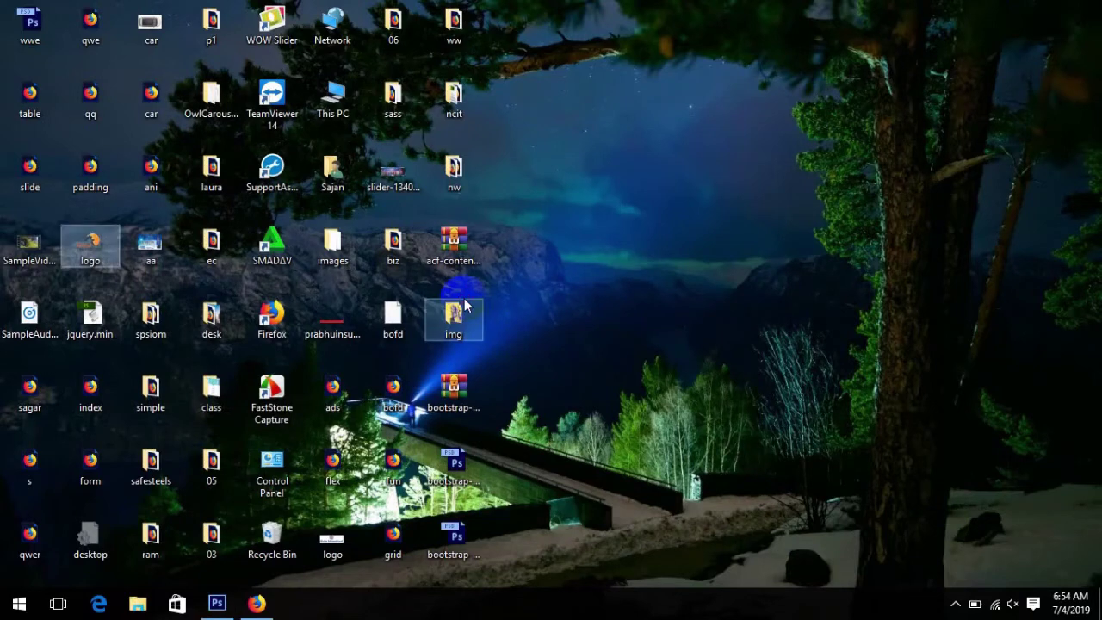
pyautogui.moveTo(91, 241); pyautogui.dragTo(243, 133)
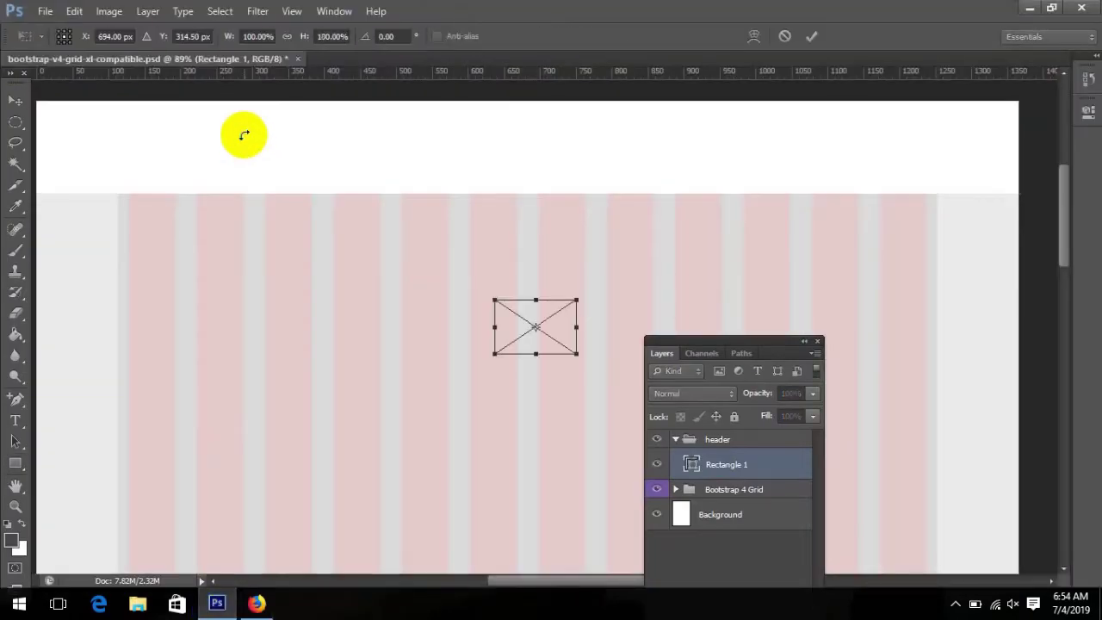
# - Commit the placed logo and position it at the header's top-left against the column guides
pyautogui.press('Return')
pyautogui.click(14, 98)
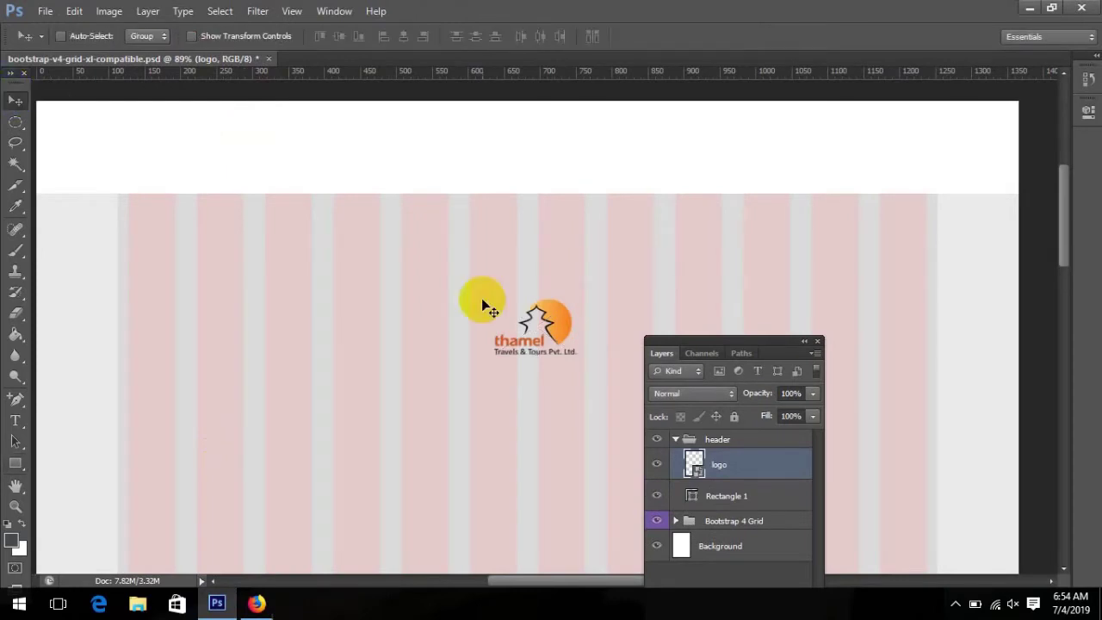
pyautogui.moveTo(551, 343); pyautogui.dragTo(151, 171)
pyautogui.hotkey('ctrl', ';')
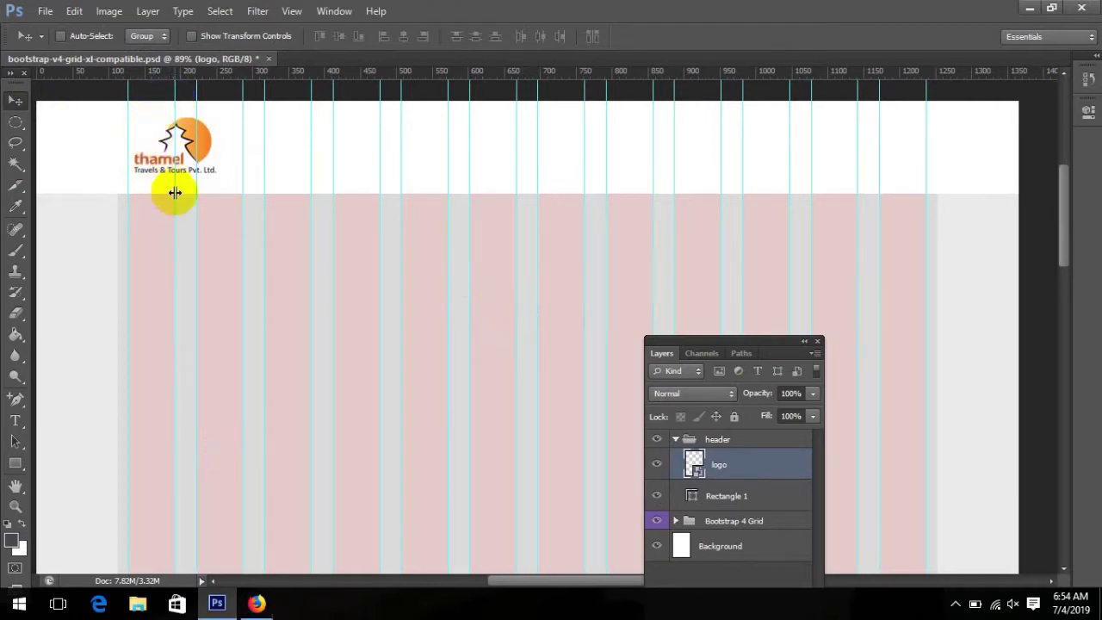
pyautogui.moveTo(182, 145)
pyautogui.mouseDown()
pyautogui.moveTo(183, 166)
pyautogui.moveTo(185, 148)
pyautogui.mouseUp()
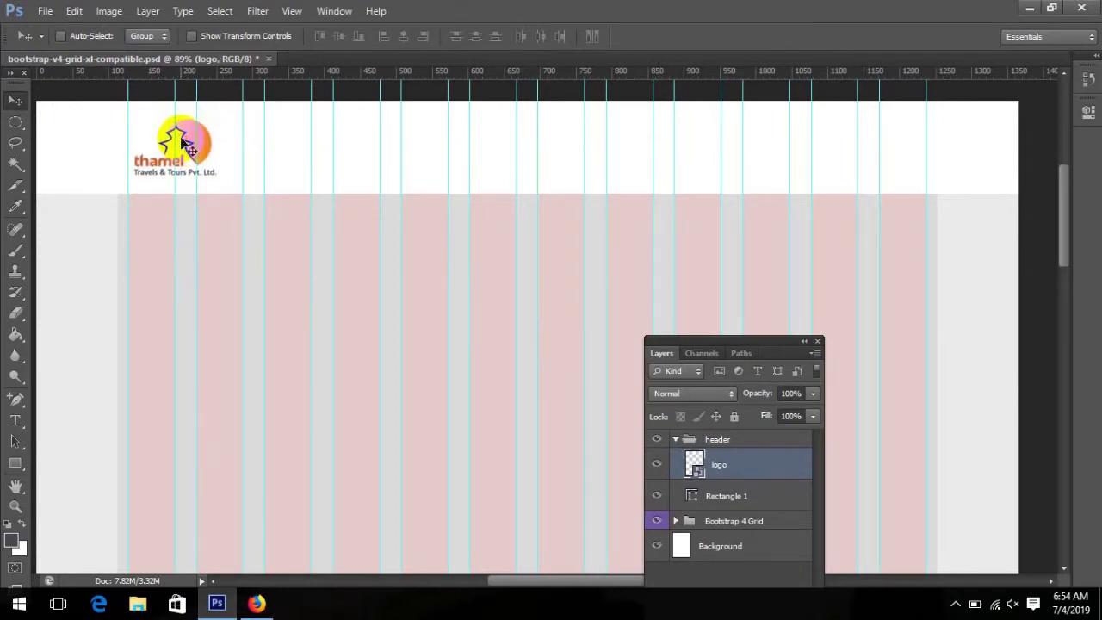
pyautogui.press('Up')
pyautogui.press('Up')
pyautogui.press('Up')
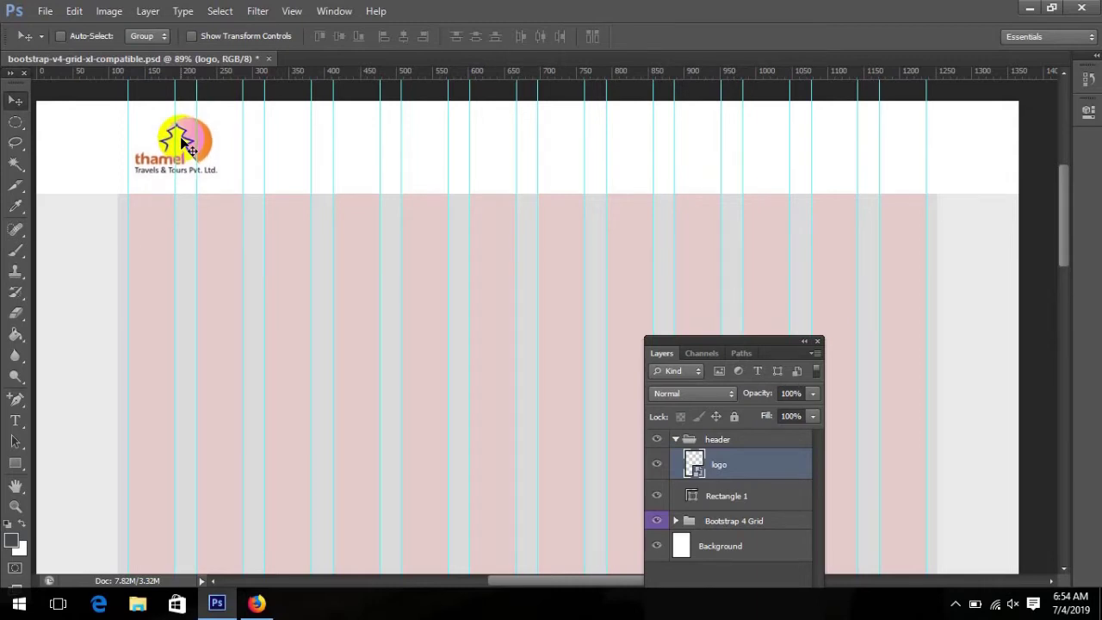
pyautogui.click(257, 602)
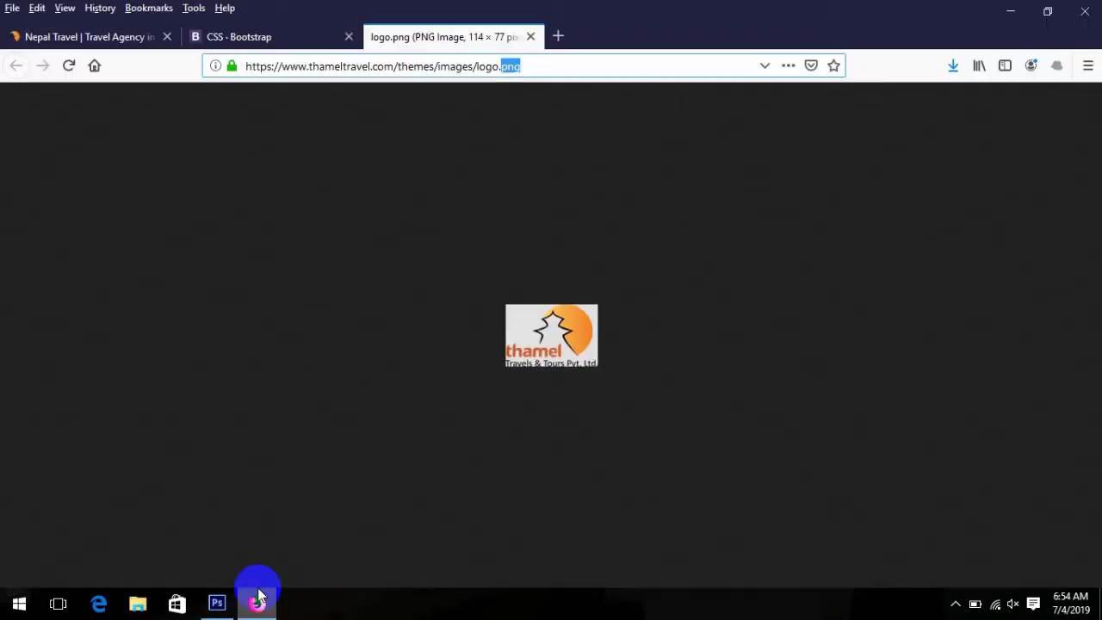
# - Close the logo.png tab and select the 'Cultures & Adventures' slogan on the Nepal Travel page
pyautogui.click(35, 39)
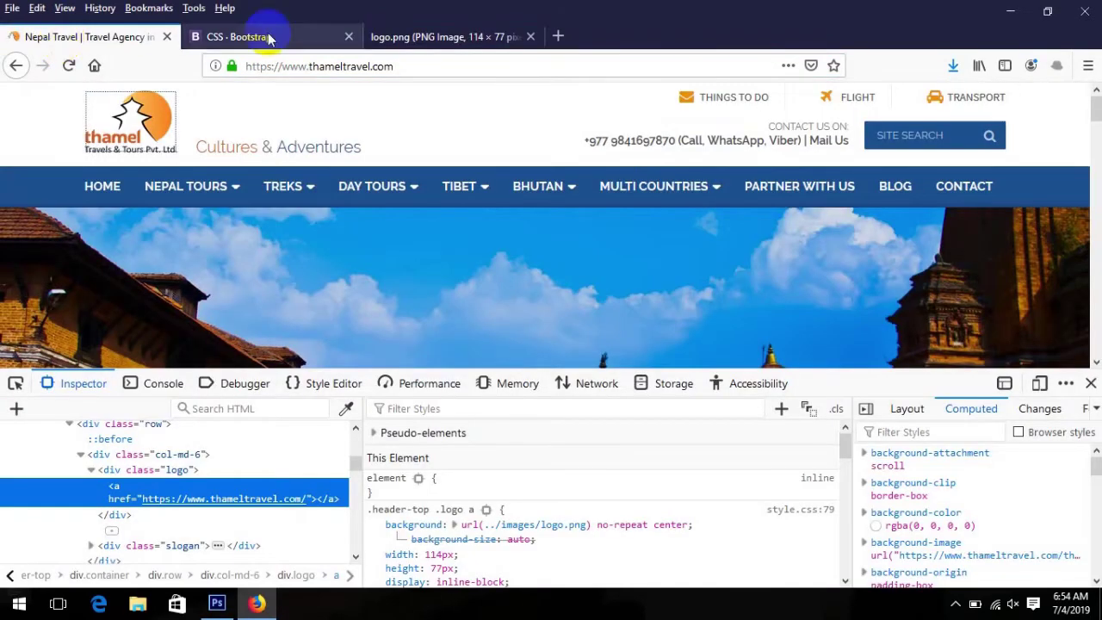
pyautogui.click(531, 37)
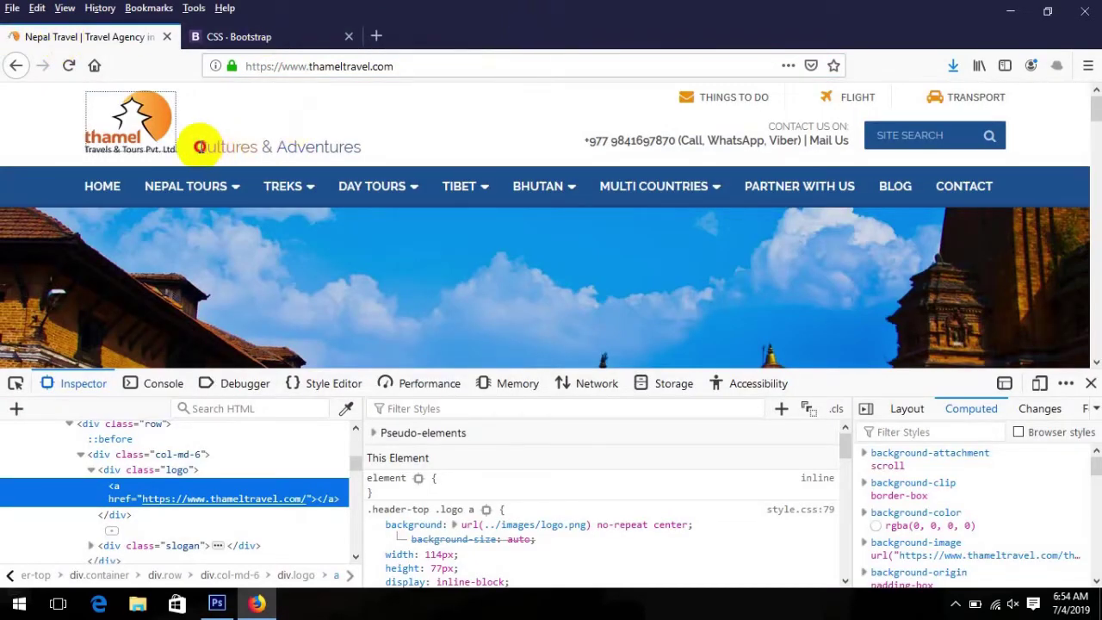
pyautogui.moveTo(199, 148); pyautogui.dragTo(386, 153)
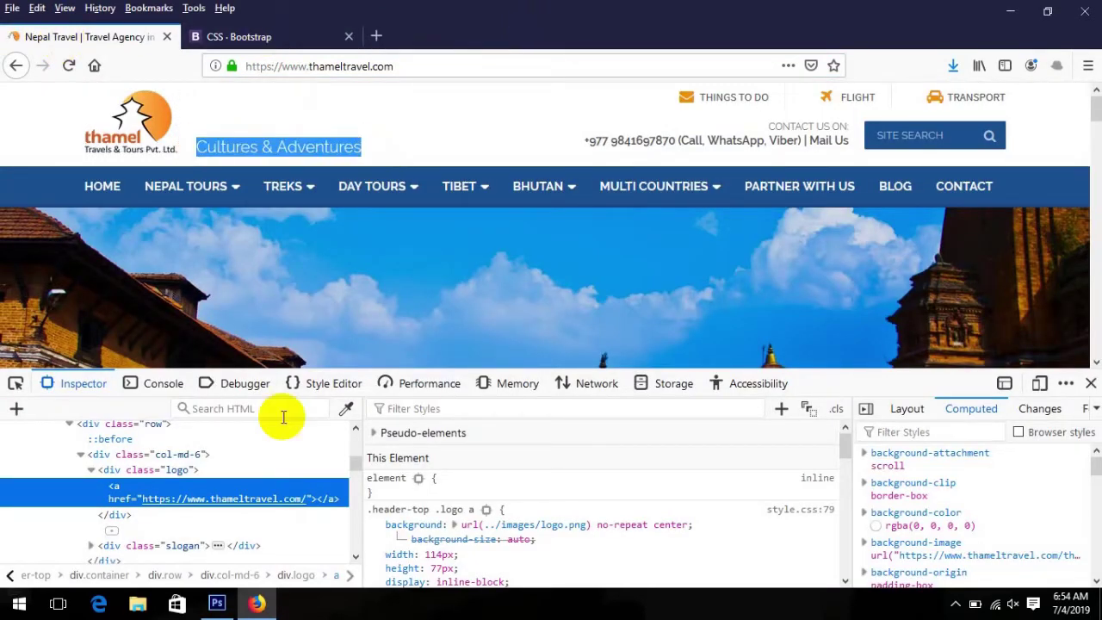
pyautogui.click(216, 603)
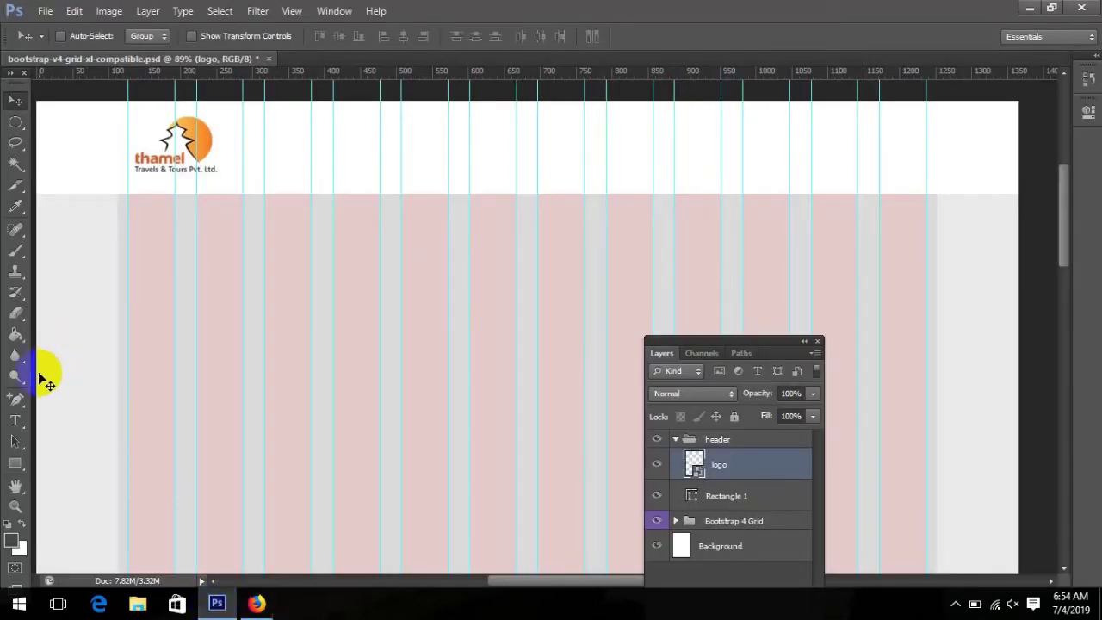
# - Add a text box beside the logo in the logo's orange f79130 at 24 pt
pyautogui.click(15, 420)
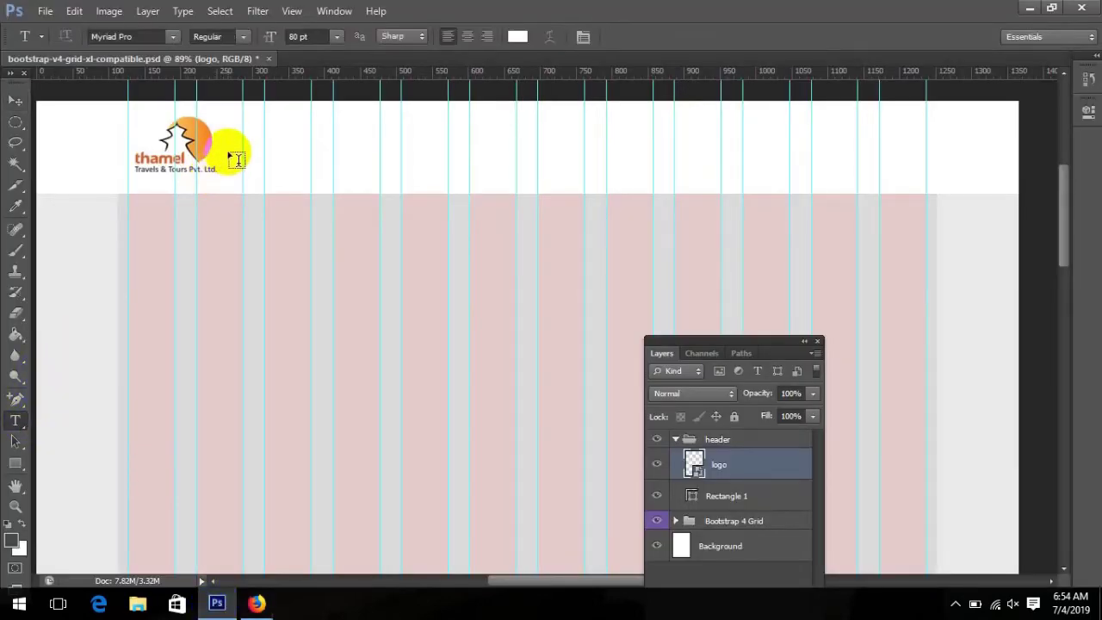
pyautogui.moveTo(228, 145); pyautogui.dragTo(449, 172)
pyautogui.click(509, 26)
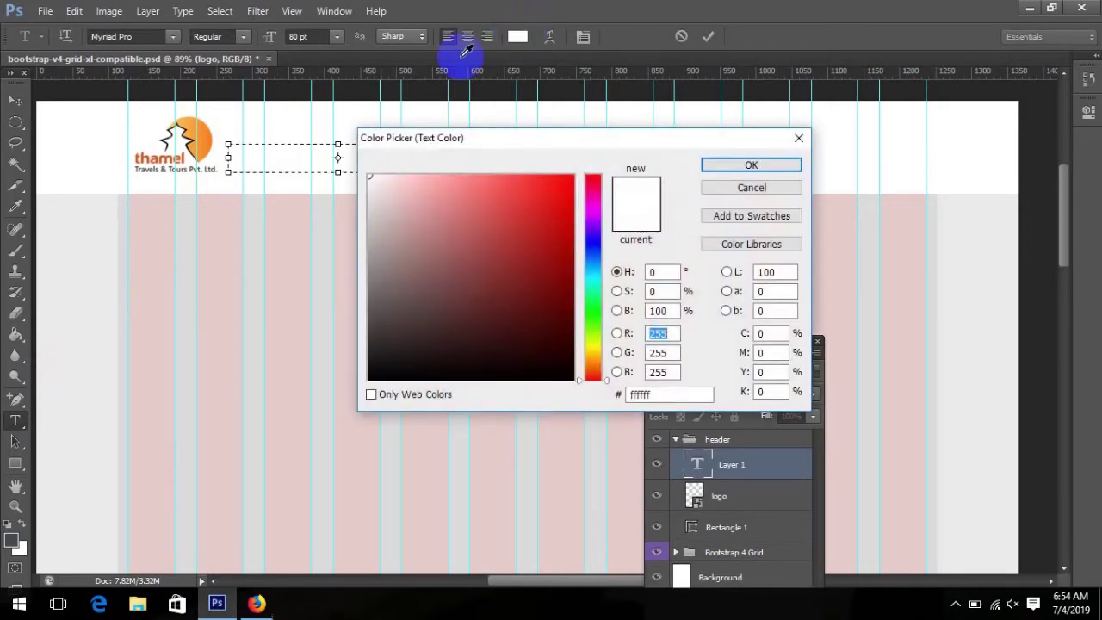
pyautogui.click(201, 136)
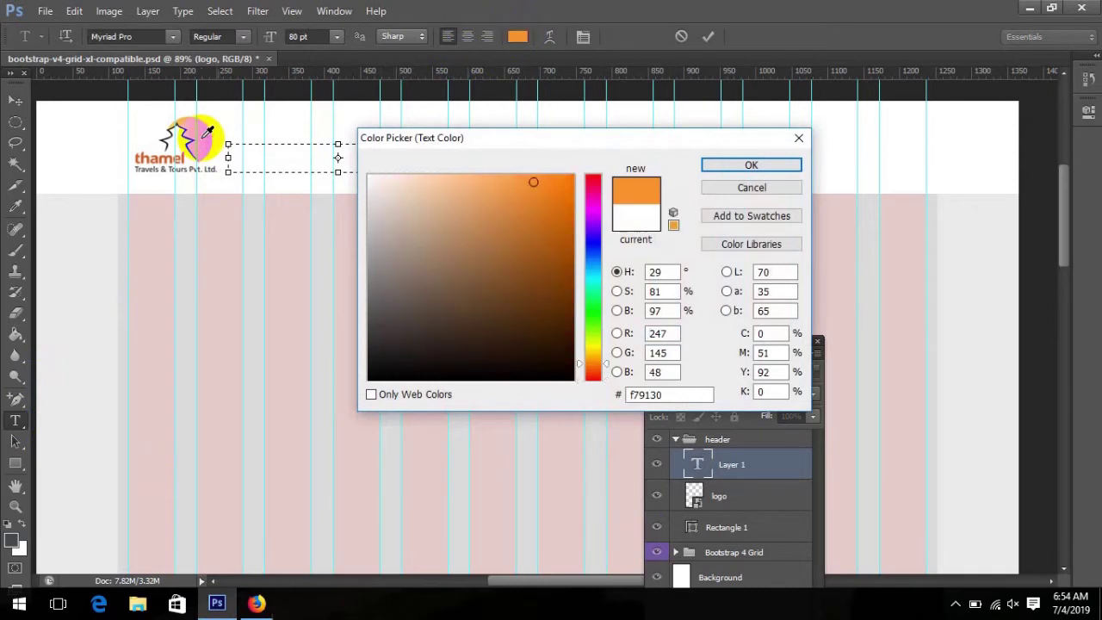
pyautogui.click(739, 164)
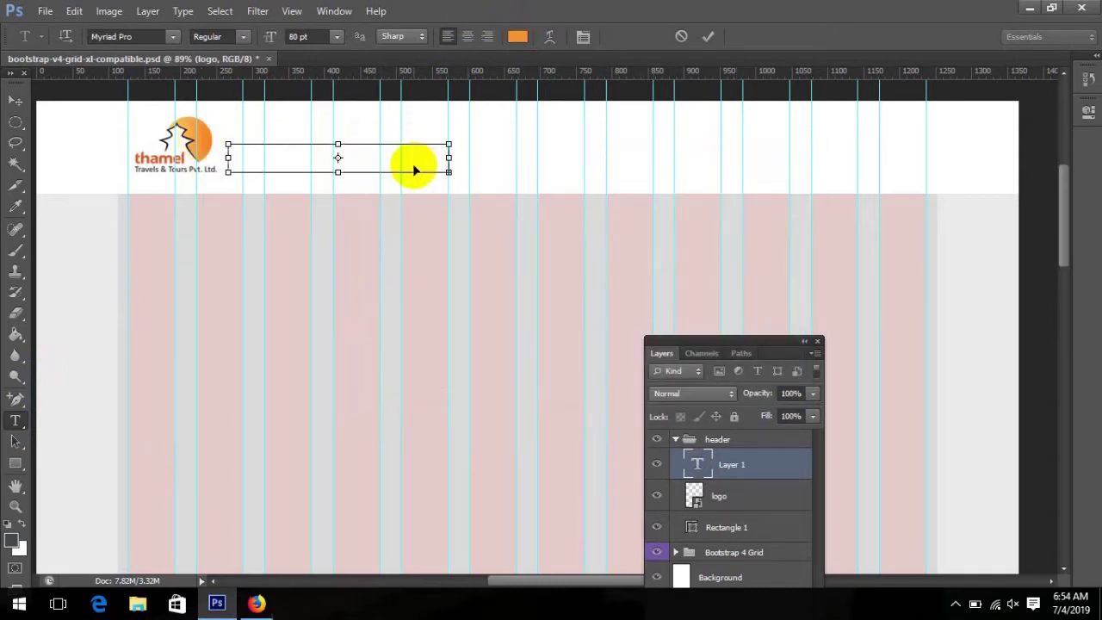
pyautogui.click(336, 37)
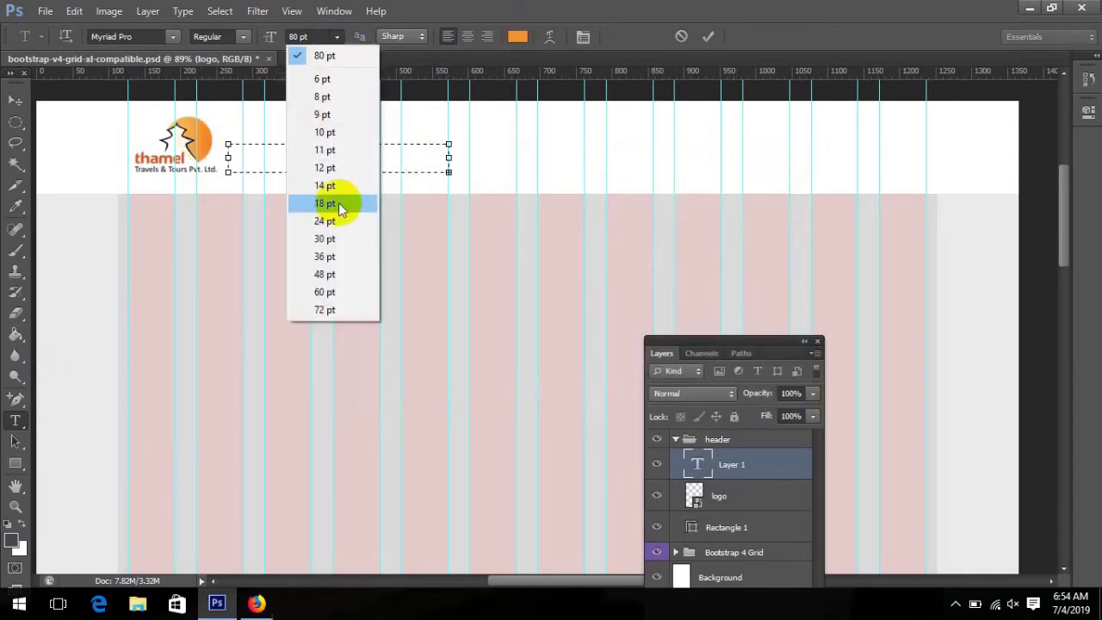
pyautogui.click(327, 221)
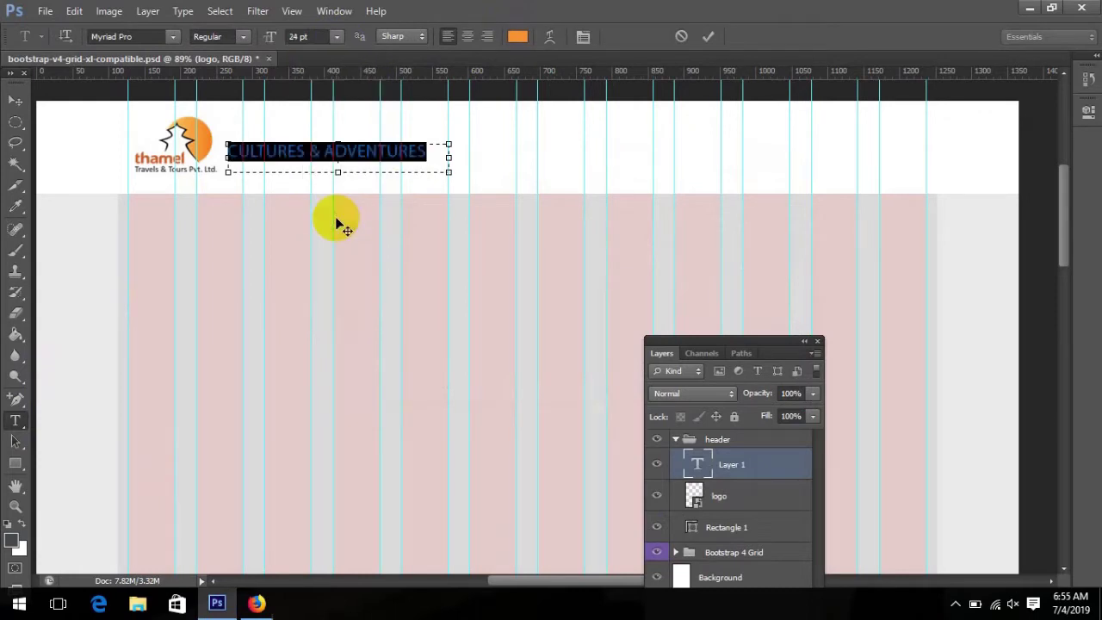
# - Turn off All Caps on the slogan, comparing it with the live site
pyautogui.click(585, 37)
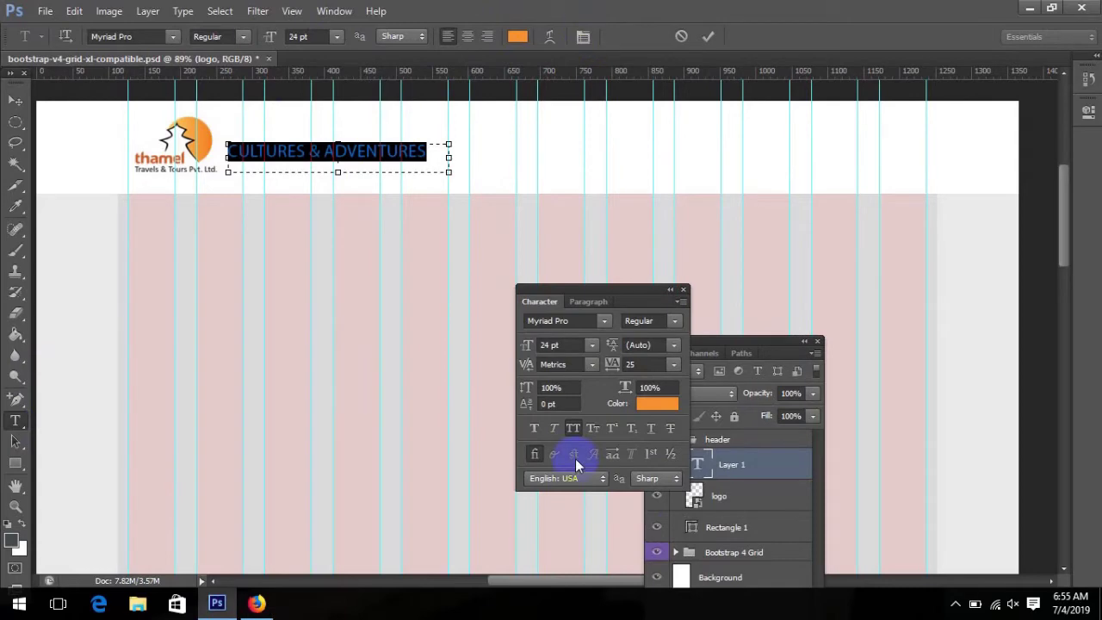
pyautogui.click(573, 429)
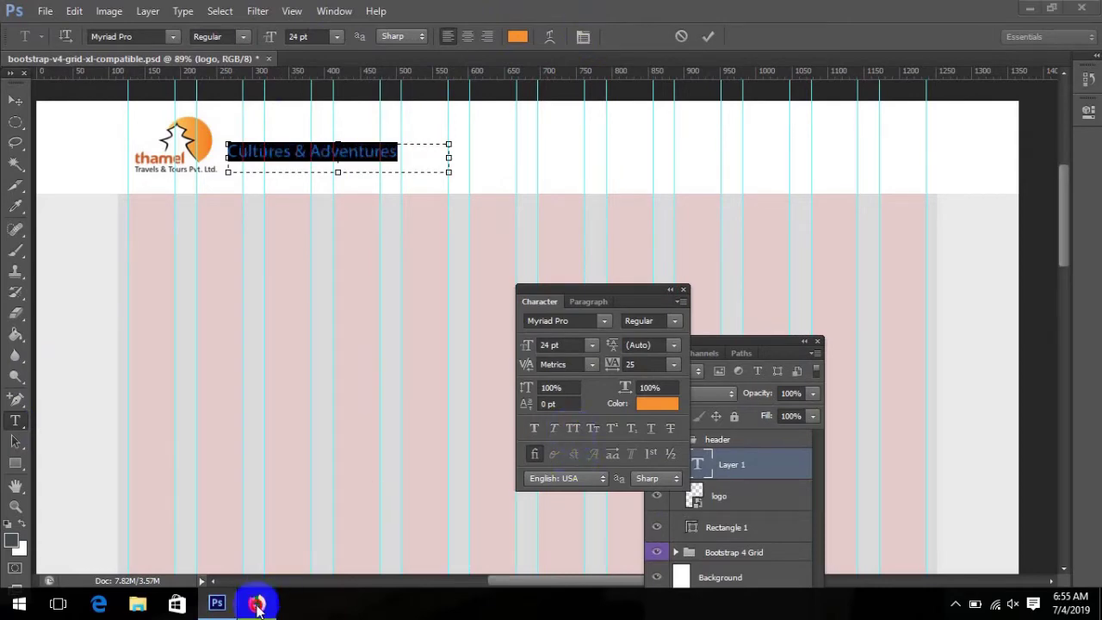
pyautogui.click(256, 604)
pyautogui.click(256, 604)
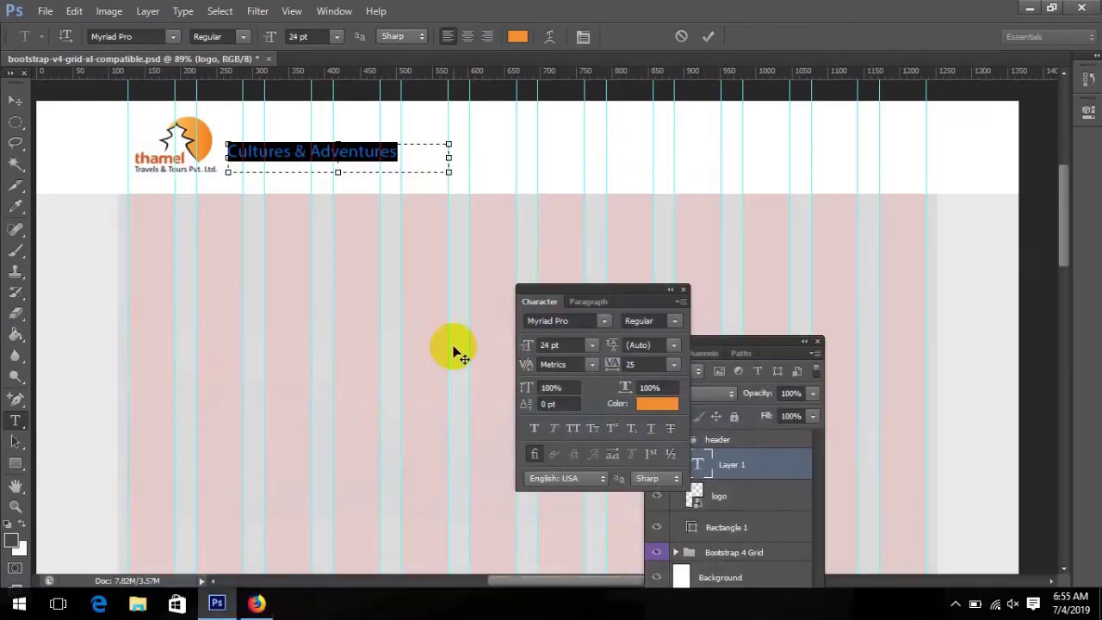
pyautogui.click(257, 604)
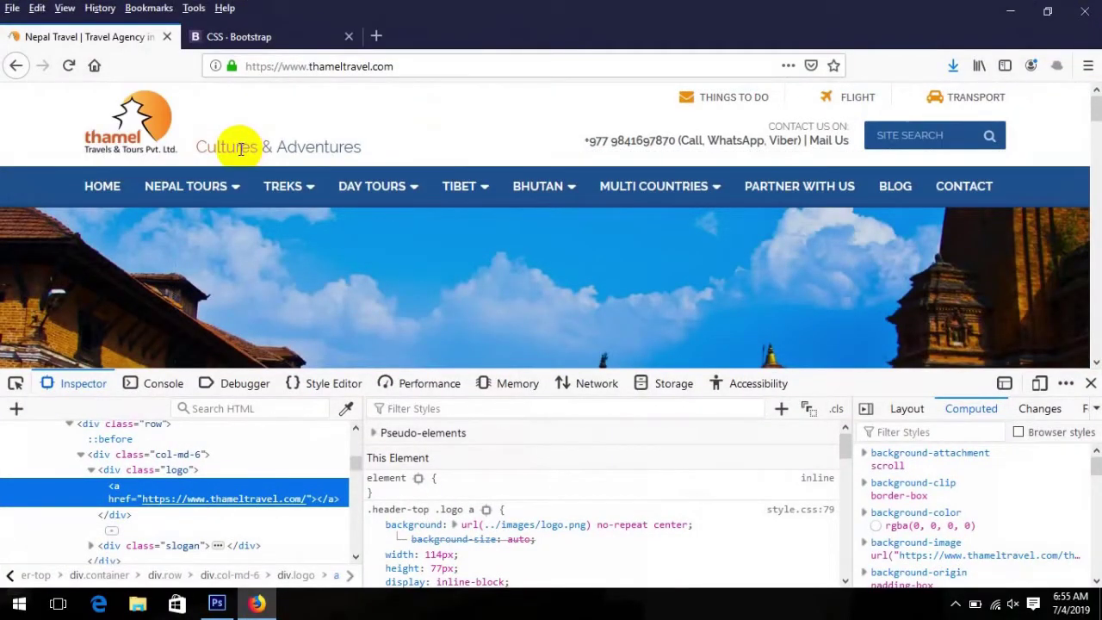
pyautogui.click(258, 602)
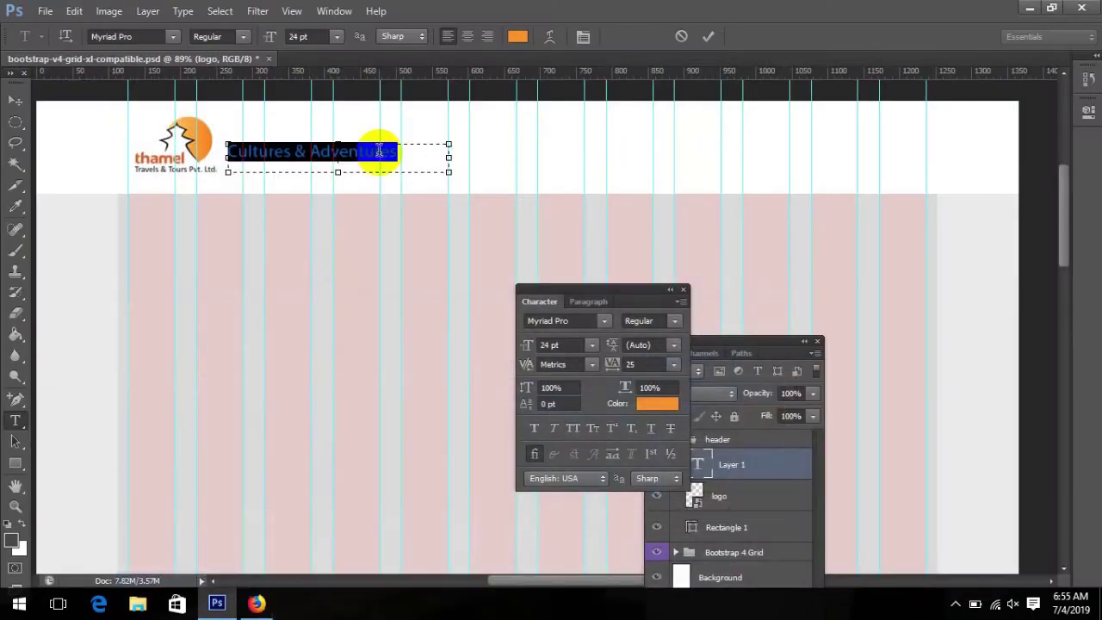
# - Select the word 'Adventures' and open its text colour picker
pyautogui.click(401, 153)
pyautogui.moveTo(414, 152); pyautogui.dragTo(301, 155)
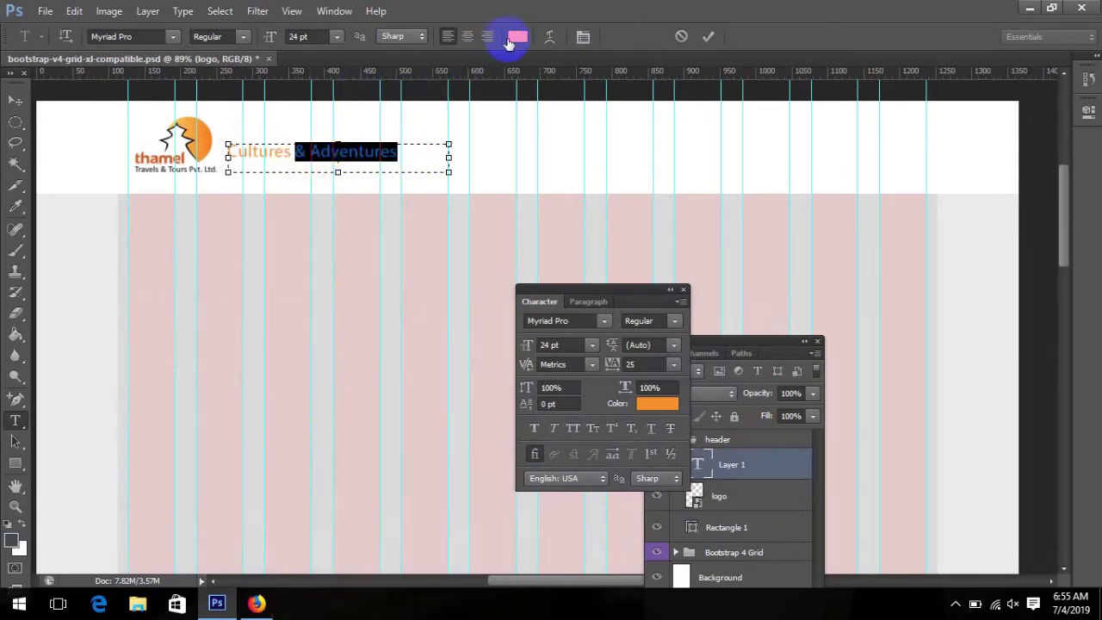
pyautogui.click(517, 37)
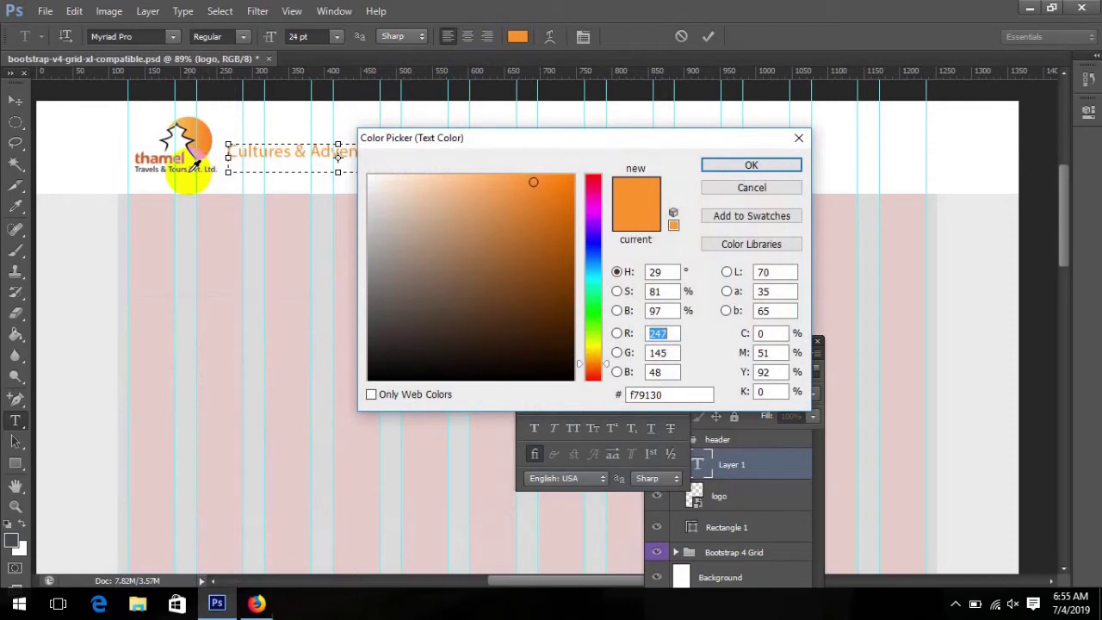
# - Colour '& Adventures' dark blue #081579
pyautogui.click(194, 167)
pyautogui.moveTo(192, 169); pyautogui.dragTo(196, 167)
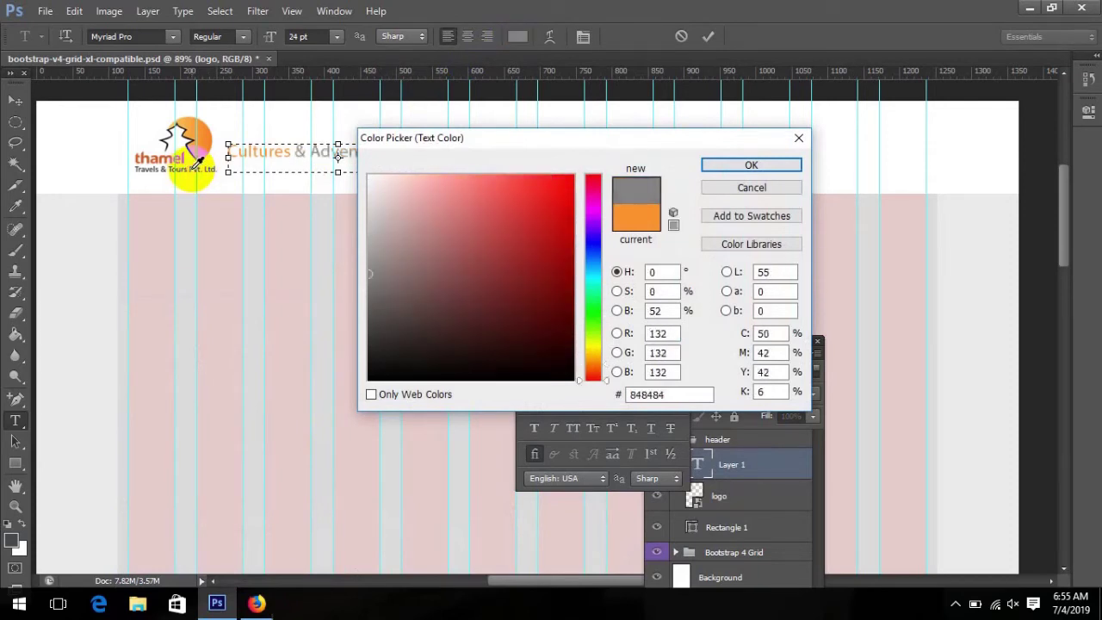
pyautogui.moveTo(196, 167); pyautogui.dragTo(183, 172)
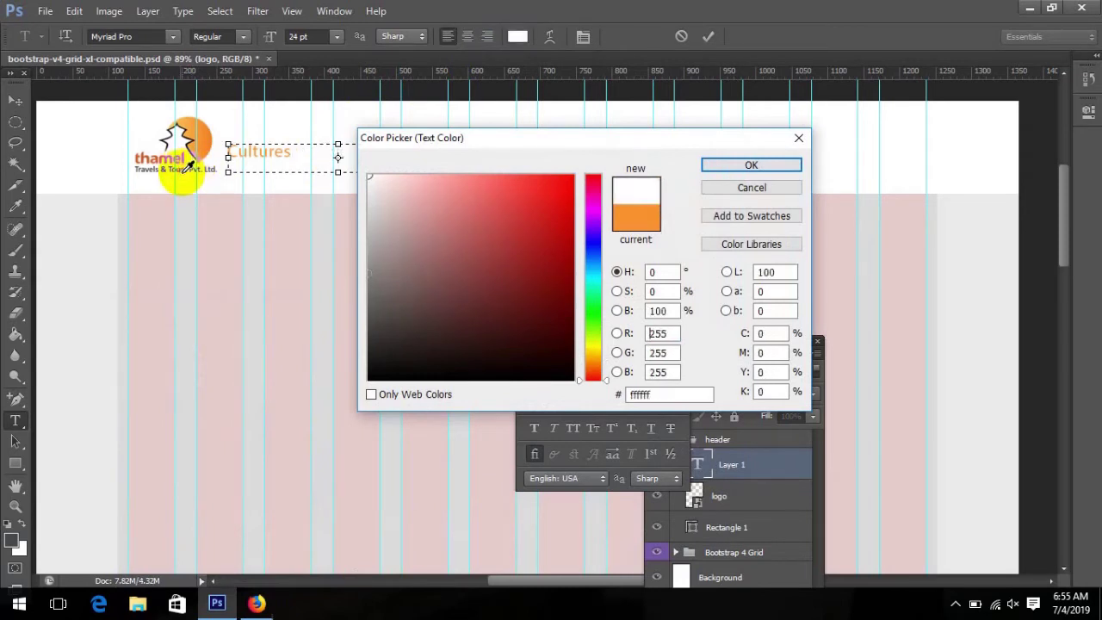
pyautogui.click(588, 250)
pyautogui.moveTo(561, 246); pyautogui.dragTo(563, 258)
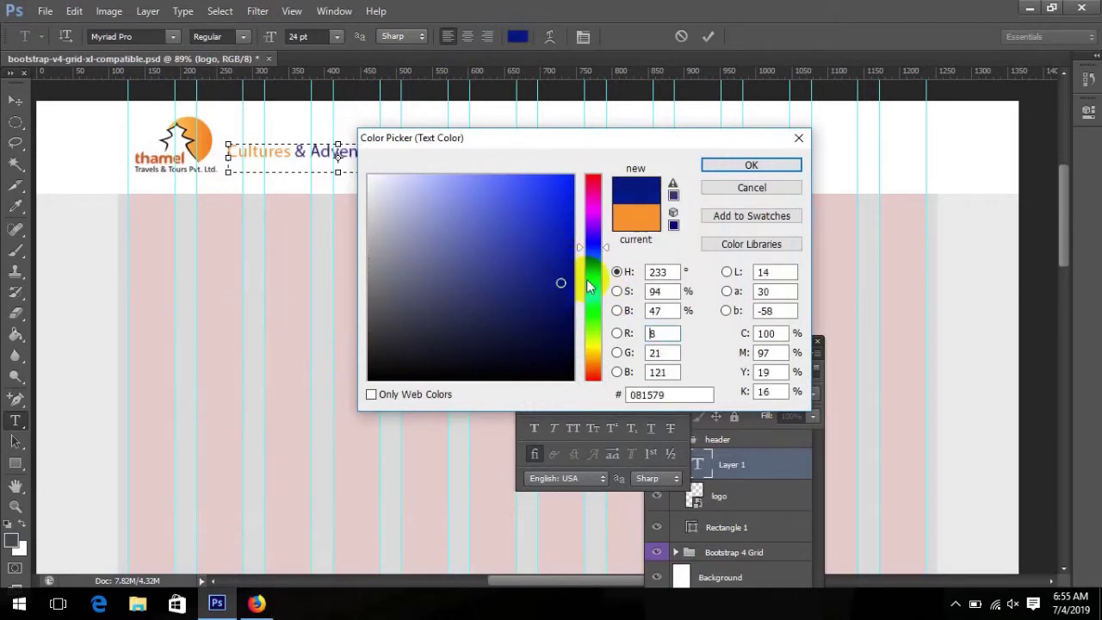
pyautogui.click(746, 164)
# - Select the whole slogan, set it to 22 pt, and commit the text
pyautogui.click(336, 37)
pyautogui.click(253, 142)
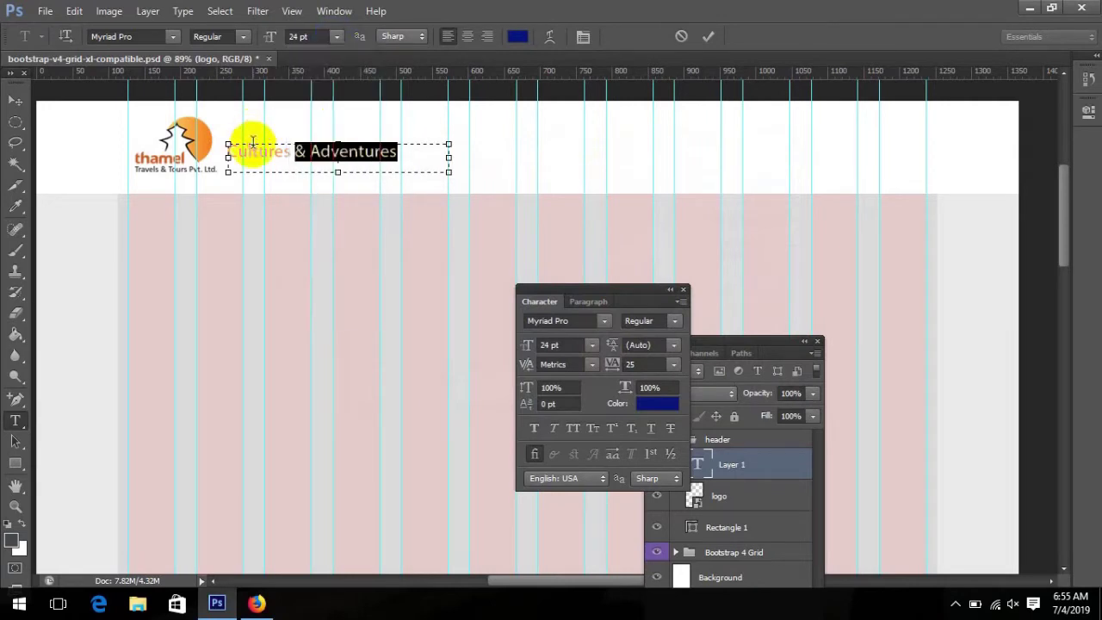
pyautogui.tripleClick(252, 142)
pyautogui.click(336, 39)
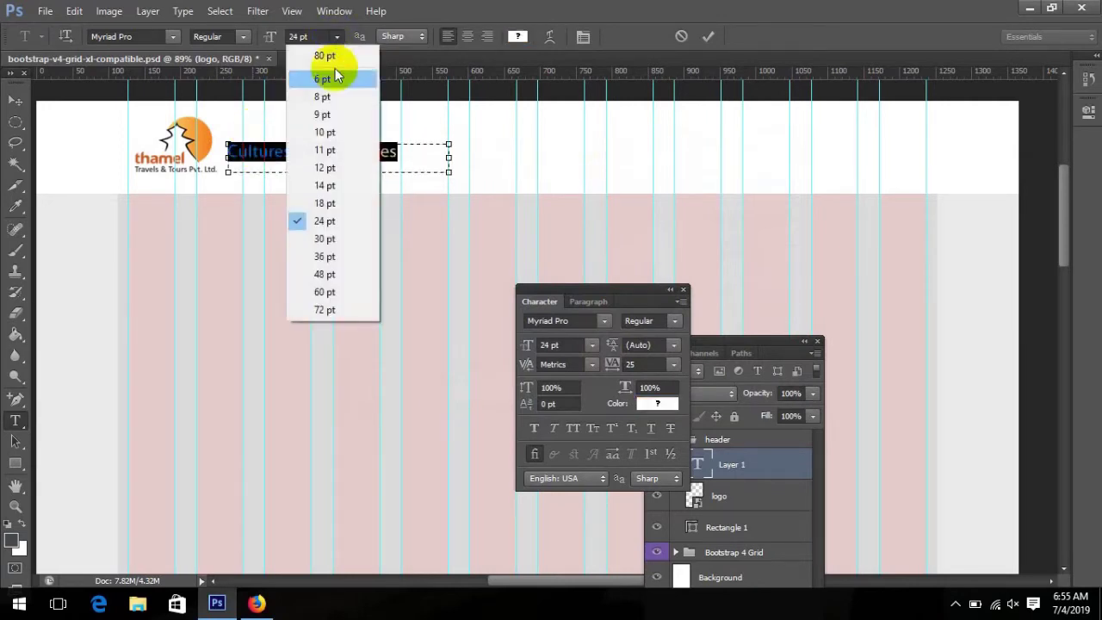
pyautogui.click(328, 238)
pyautogui.click(315, 36)
pyautogui.press('Down')
pyautogui.press('Down')
pyautogui.press('Down')
pyautogui.press('Down')
pyautogui.press('Down')
pyautogui.press('Down')
pyautogui.press('Down')
pyautogui.press('Down')
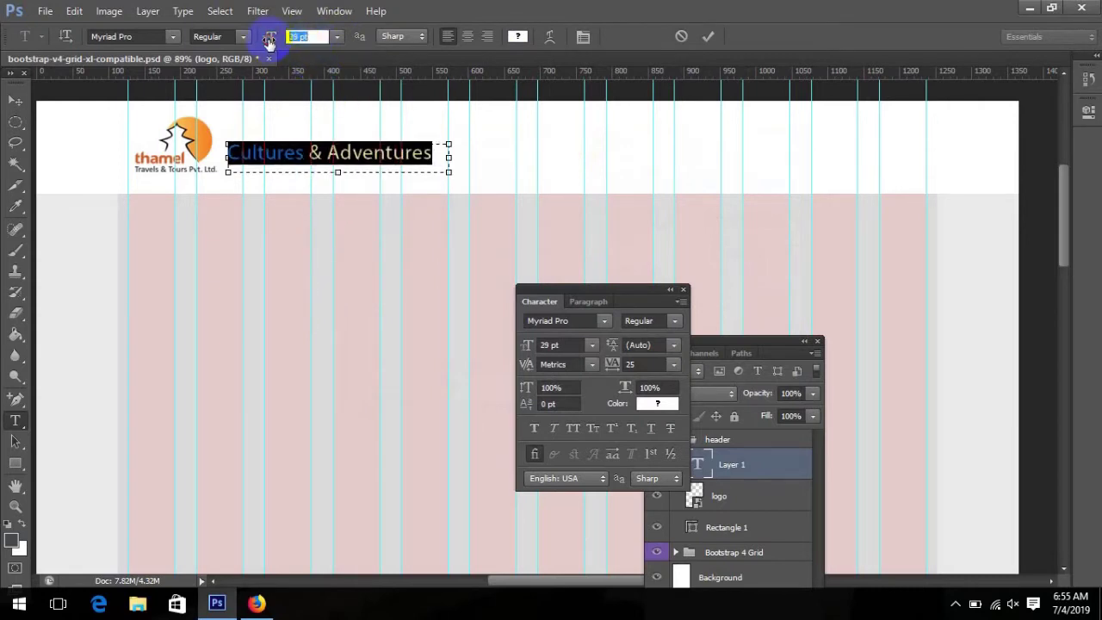
pyautogui.press('Down')
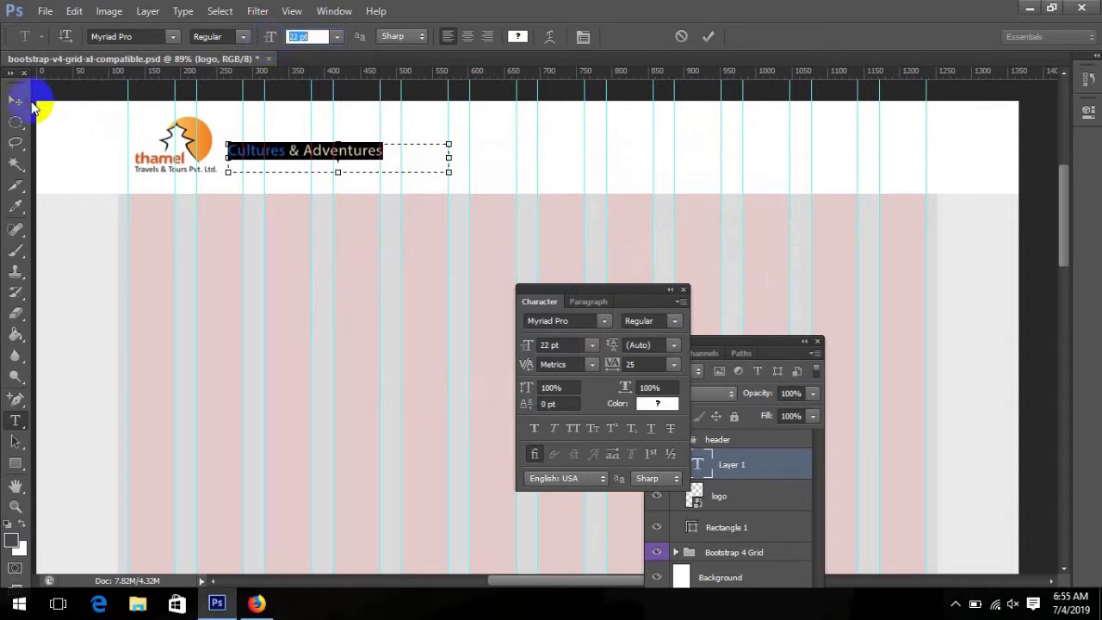
pyautogui.click(17, 102)
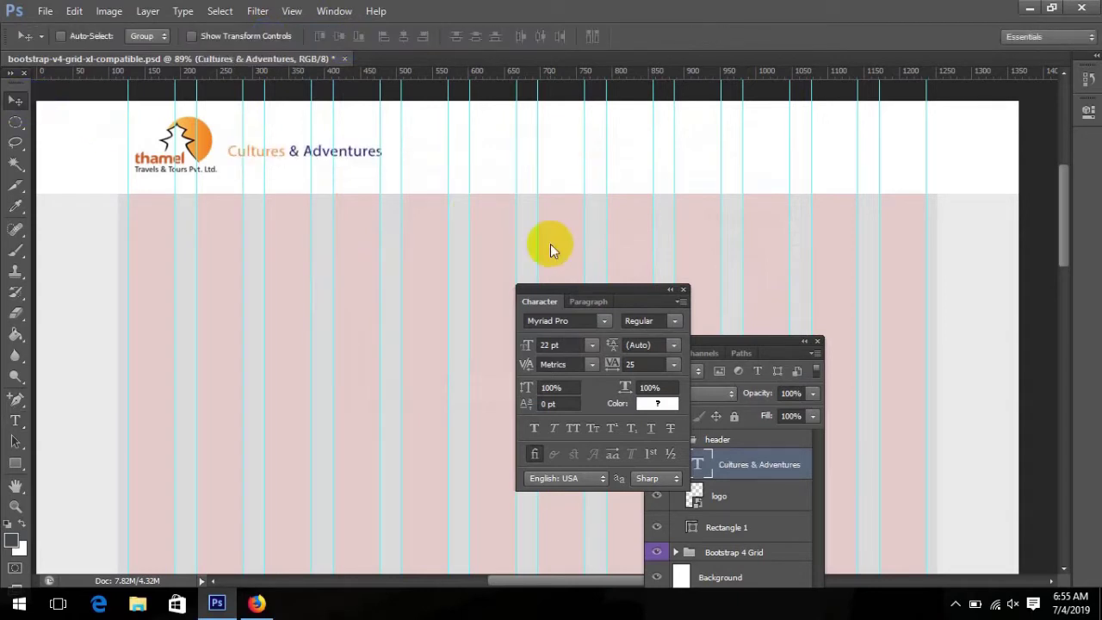
# - Nudge the slogan right and down to the logo's middle, matching the live site, then close Character panel
pyautogui.press('Right')
pyautogui.press('Right')
pyautogui.press('Right')
pyautogui.press('Right')
pyautogui.press('Right')
pyautogui.press('Right')
pyautogui.press('Right')
pyautogui.press('Right')
pyautogui.press('Down')
pyautogui.press('Down')
pyautogui.press('Down')
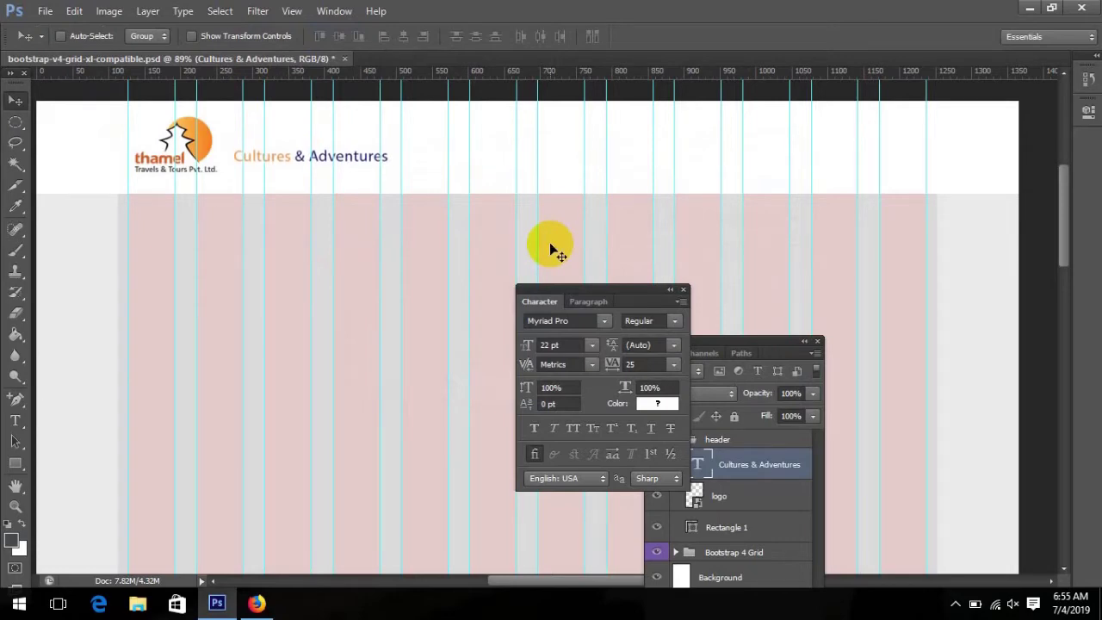
pyautogui.click(275, 605)
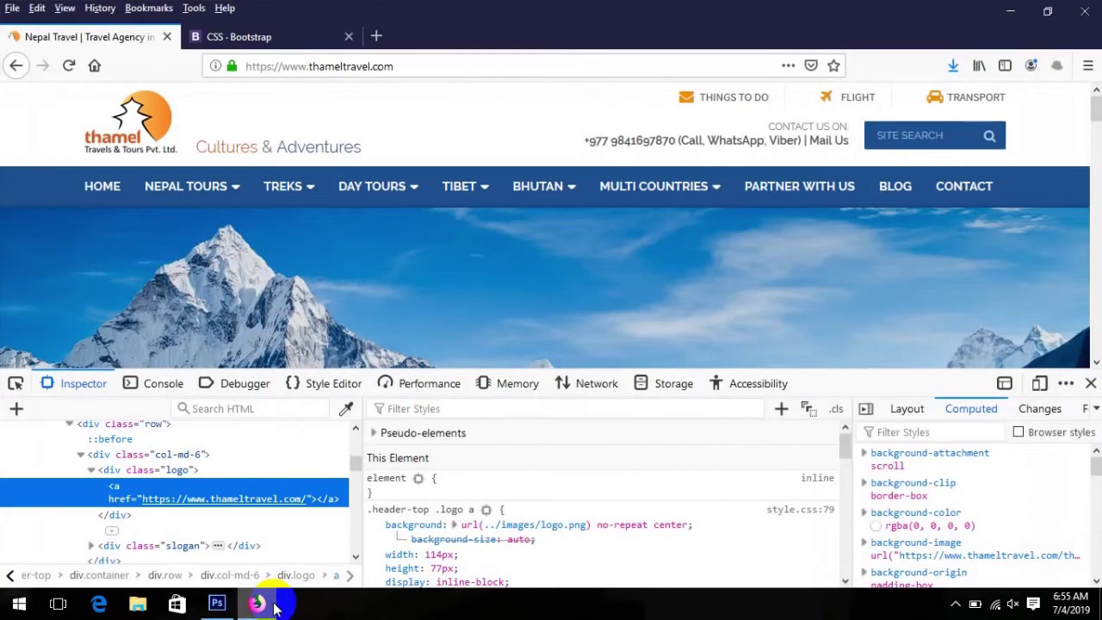
pyautogui.click(274, 605)
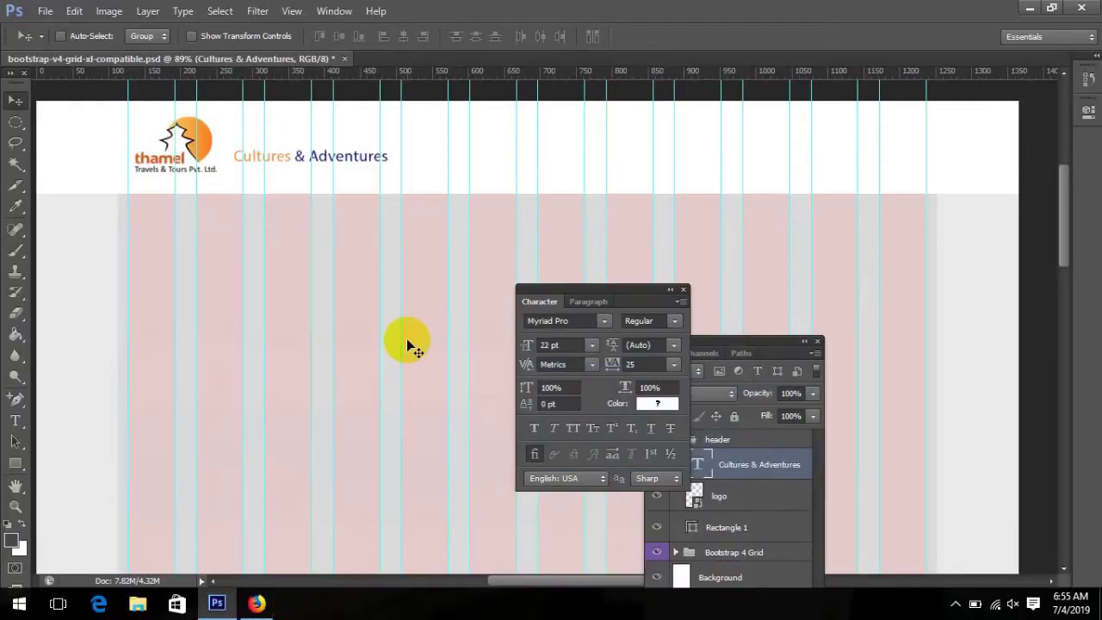
pyautogui.press('Down')
pyautogui.press('Down')
pyautogui.press('Down')
pyautogui.press('Down')
pyautogui.press('Down')
pyautogui.press('Down')
pyautogui.press('Down')
pyautogui.press('Down')
pyautogui.press('Down')
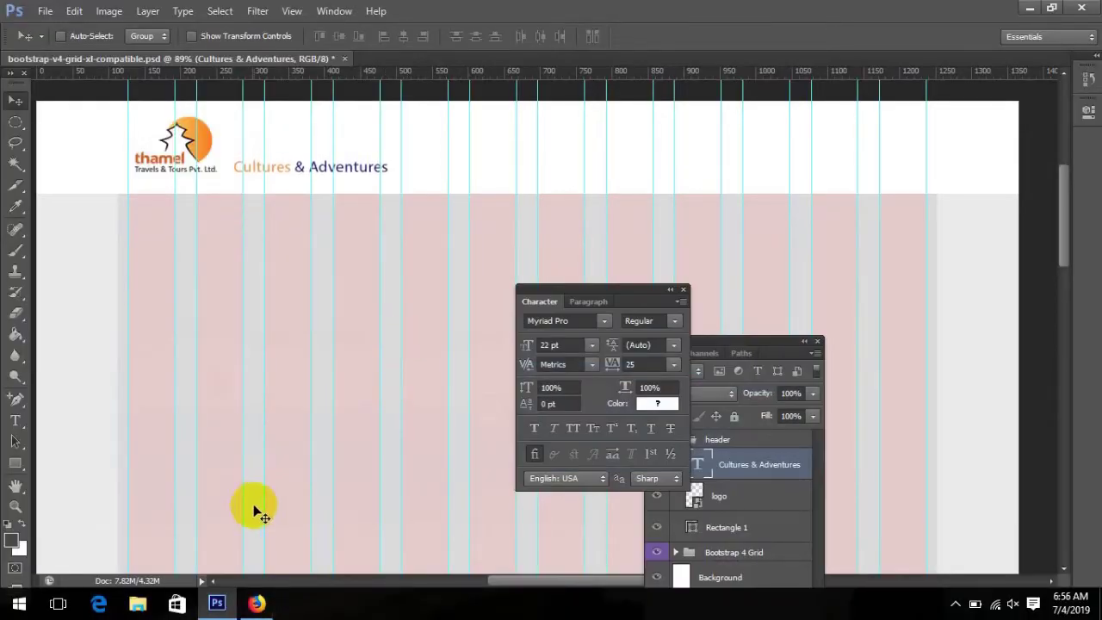
pyautogui.click(257, 604)
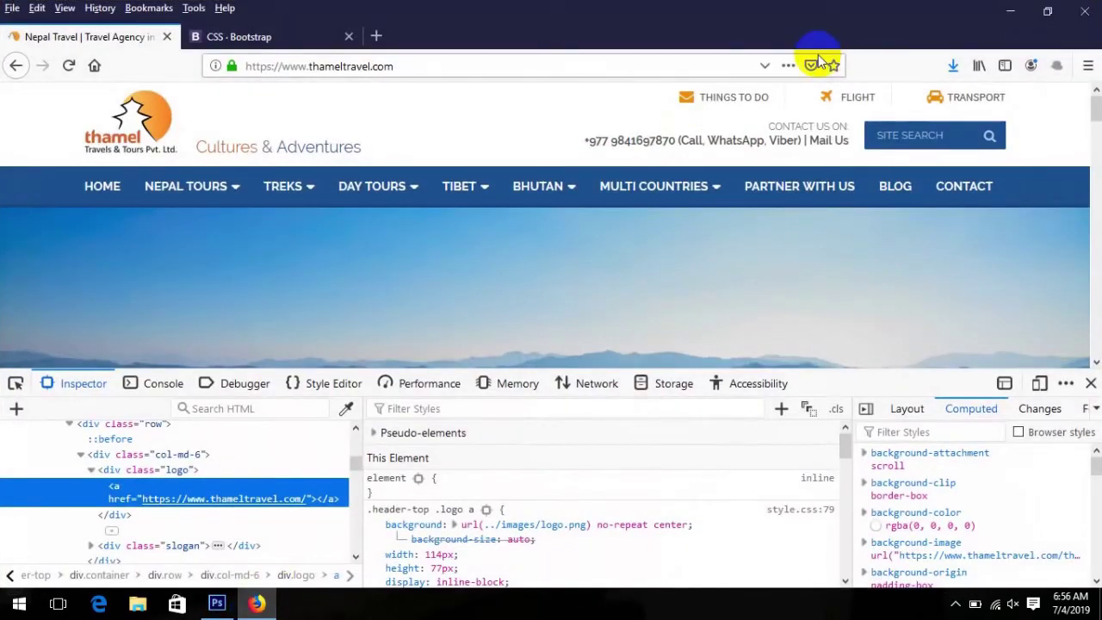
pyautogui.click(222, 605)
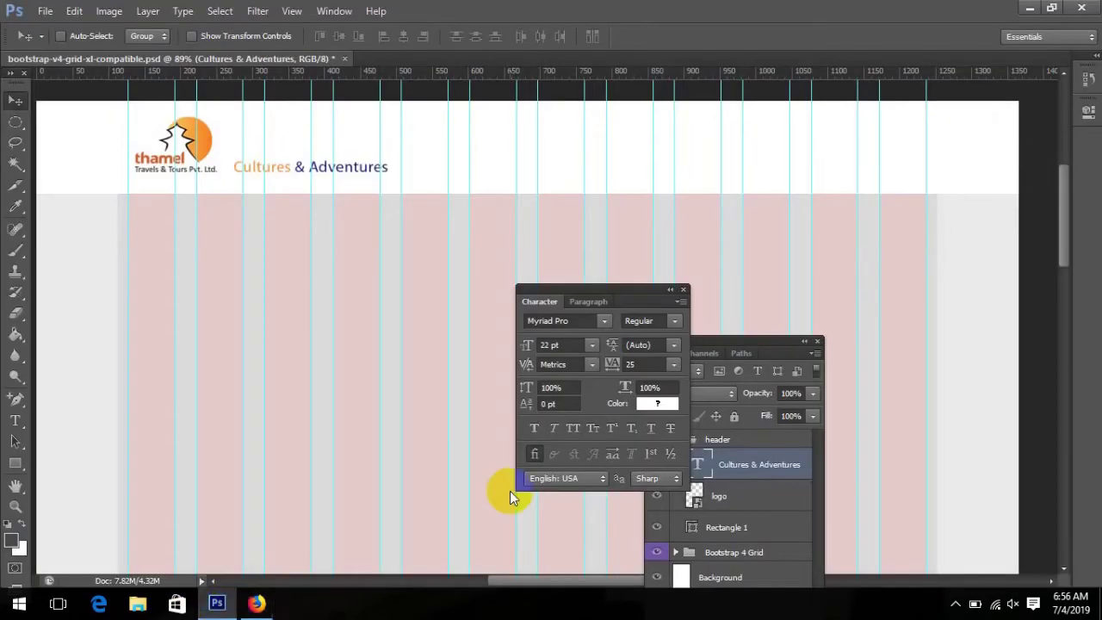
pyautogui.click(682, 290)
# - Create a 'logo' group inside header and move the slogan and logo layers into it
pyautogui.moveTo(760, 342); pyautogui.dragTo(765, 126)
pyautogui.click(761, 522)
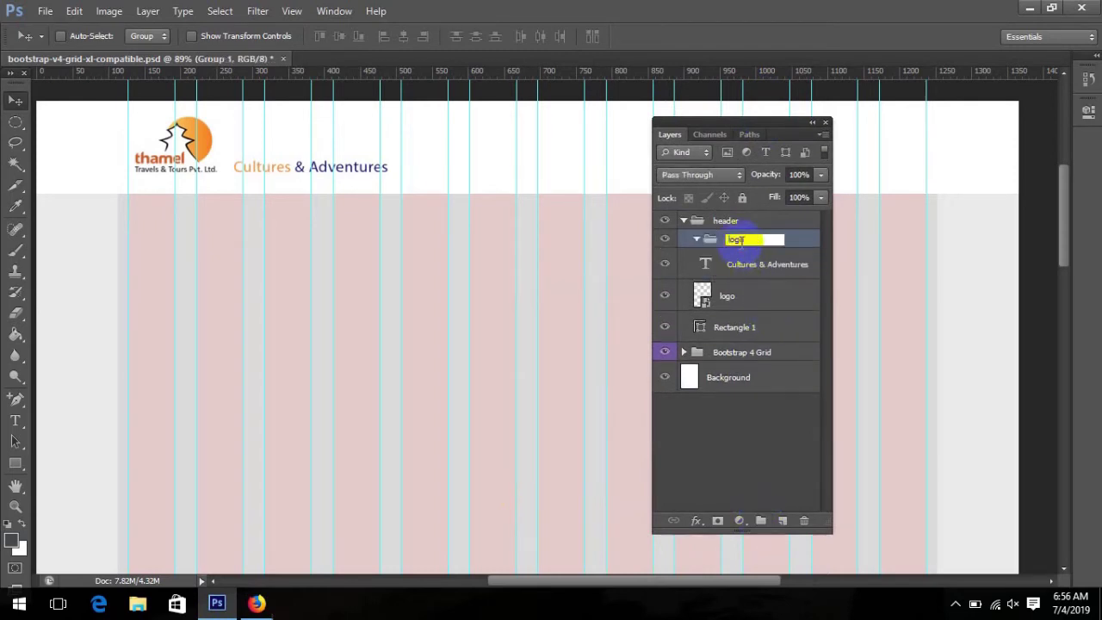
pyautogui.press('Return')
pyautogui.click(751, 268)
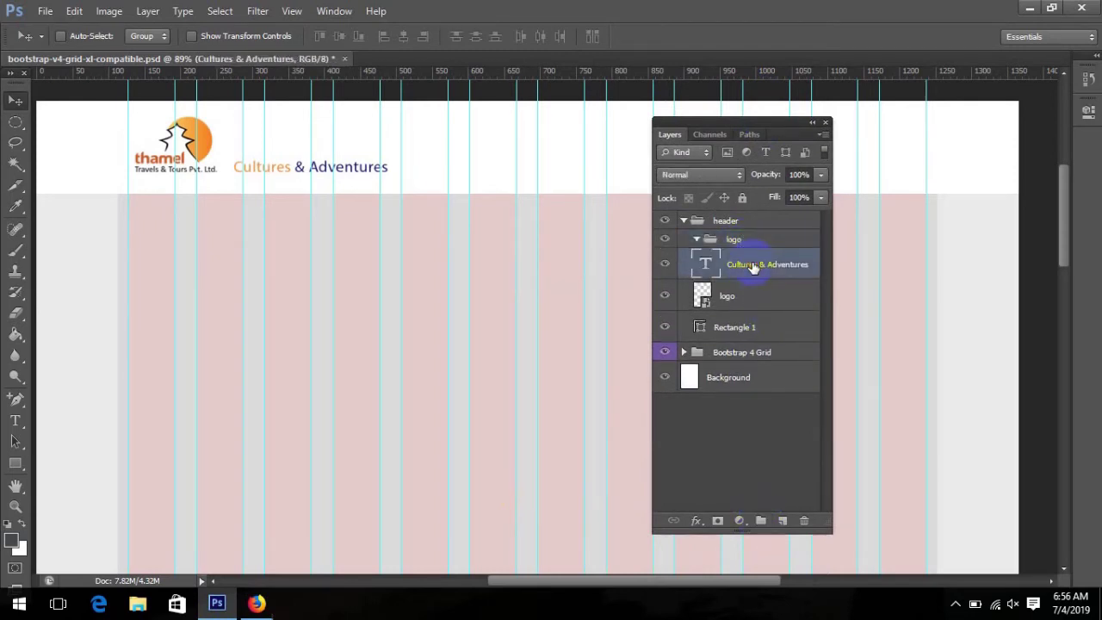
pyautogui.keyDown('shift'); pyautogui.click(751, 293); pyautogui.keyUp('shift')
pyautogui.moveTo(747, 266); pyautogui.dragTo(754, 249)
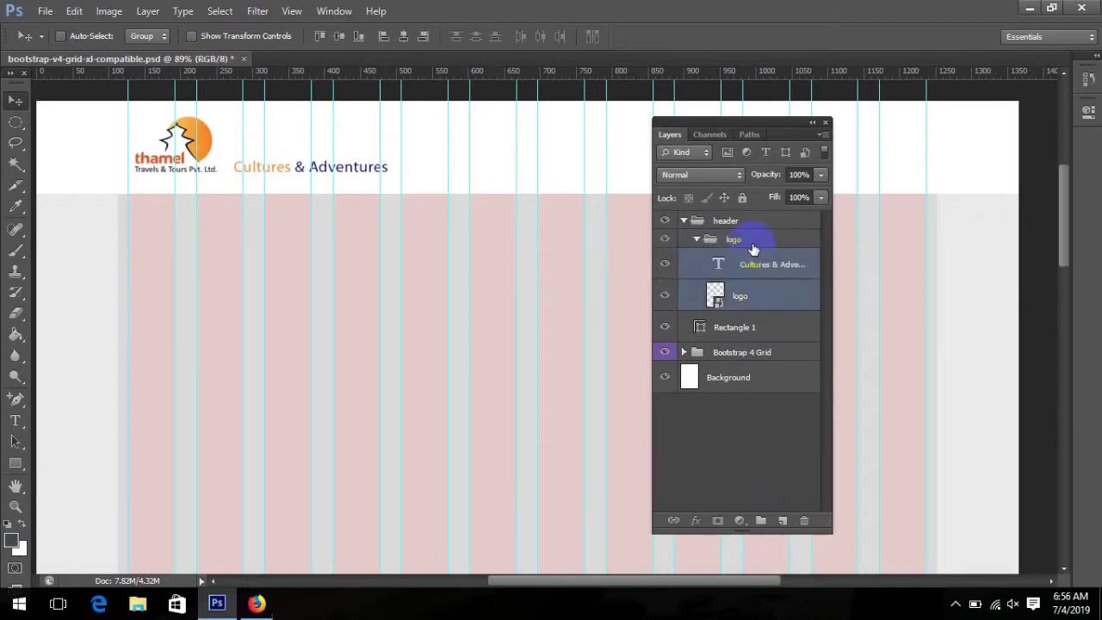
pyautogui.click(695, 238)
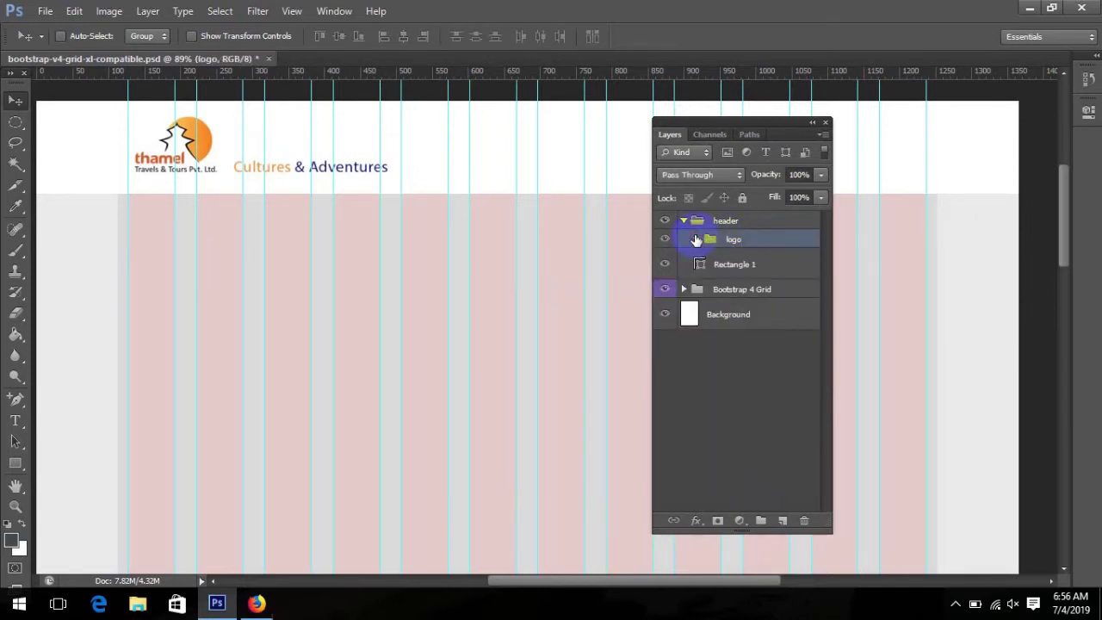
# - Add a 'topright' group containing a new empty layer
pyautogui.click(759, 520)
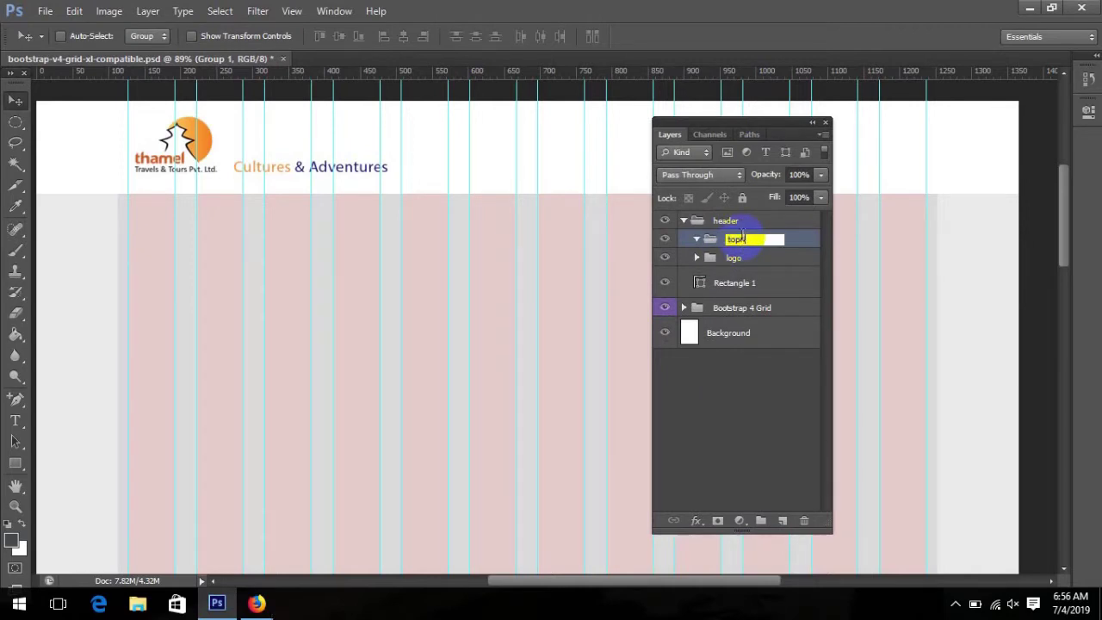
pyautogui.press('Return')
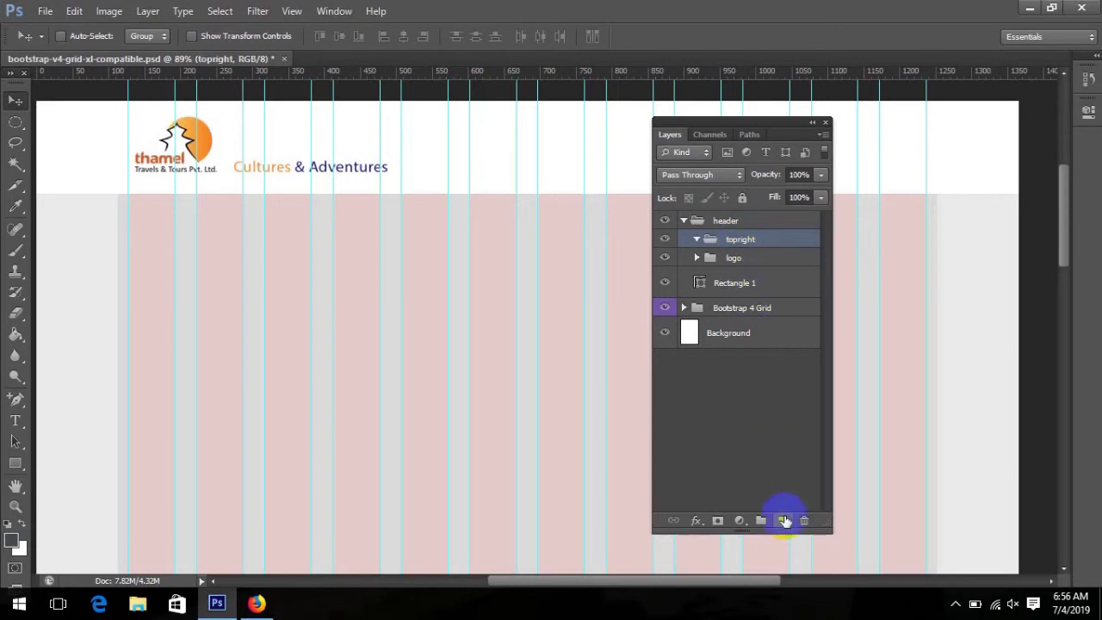
pyautogui.click(782, 520)
pyautogui.click(256, 602)
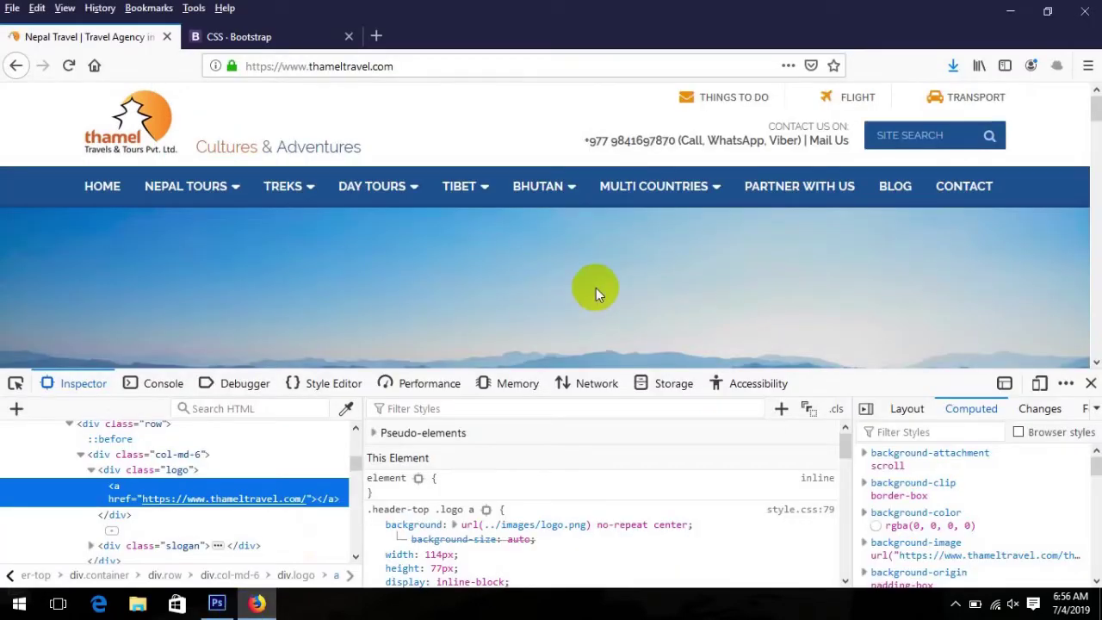
# - Select and copy the THINGS TO DO, FLIGHT, TRANSPORT link text, then return to Photoshop
pyautogui.moveTo(1016, 99); pyautogui.dragTo(705, 99)
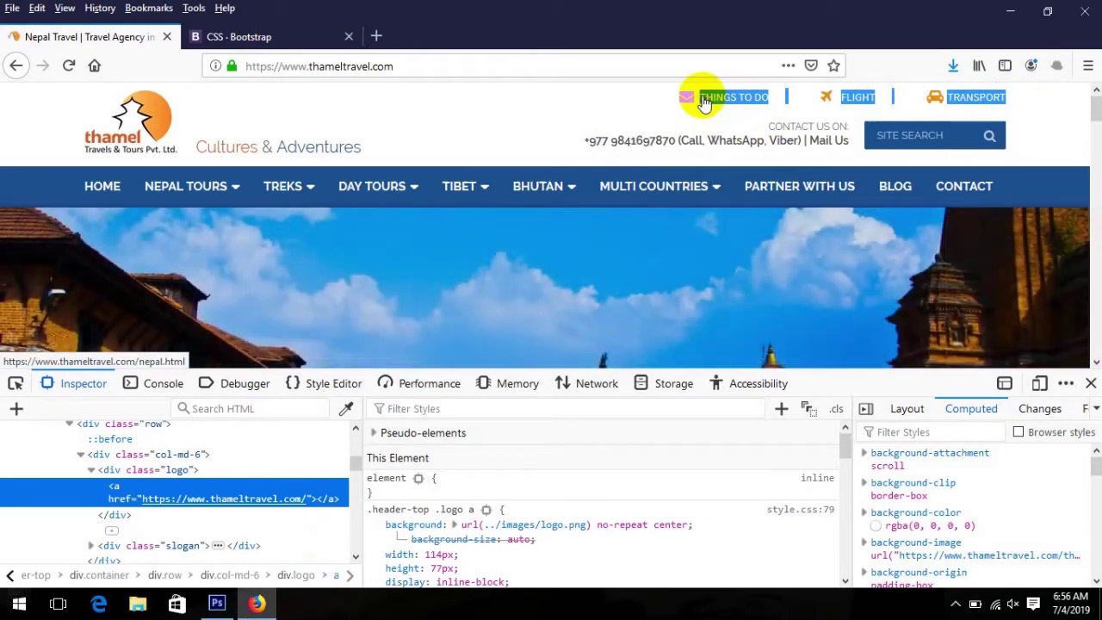
pyautogui.click(214, 605)
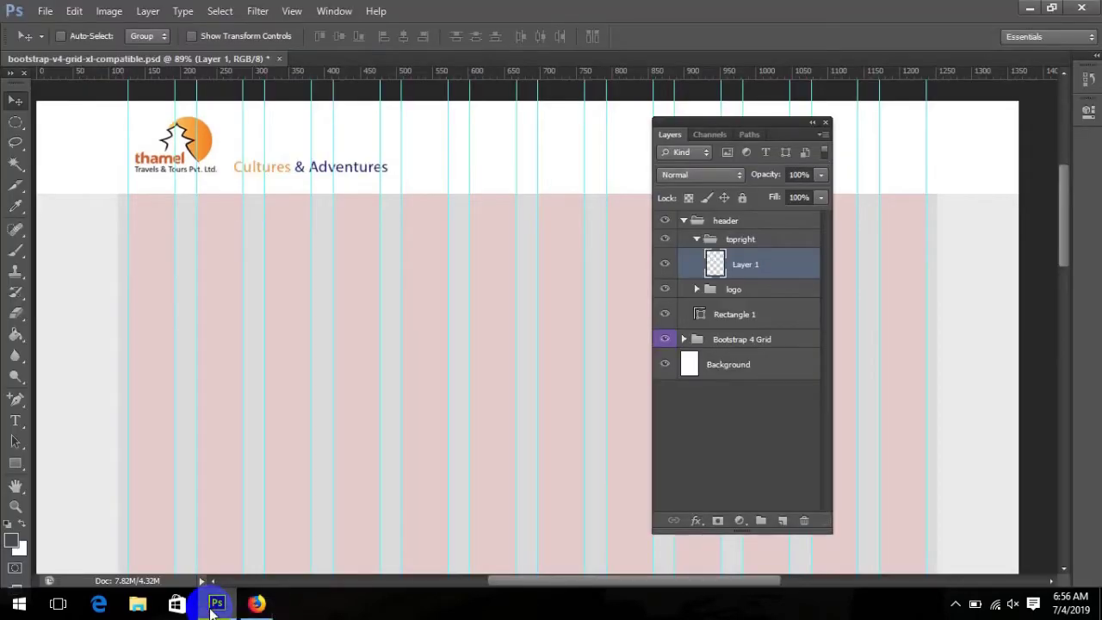
# - Paste the link text into a right-aligned top-right text box in Lato at 18 pt
pyautogui.click(15, 419)
pyautogui.moveTo(763, 120); pyautogui.dragTo(566, 216)
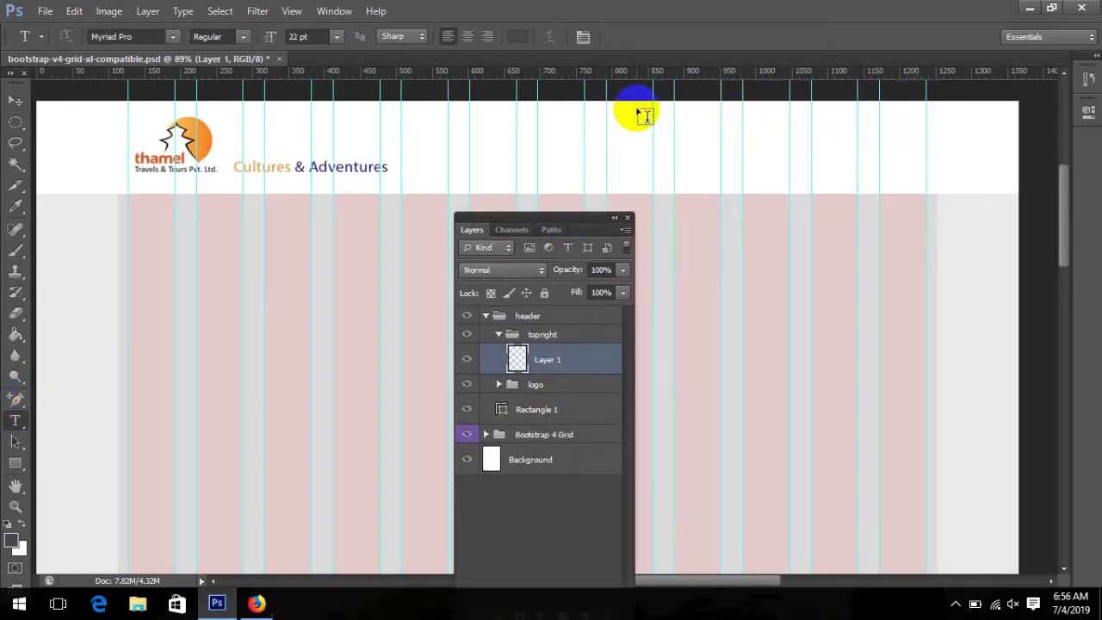
pyautogui.moveTo(585, 102); pyautogui.dragTo(921, 152)
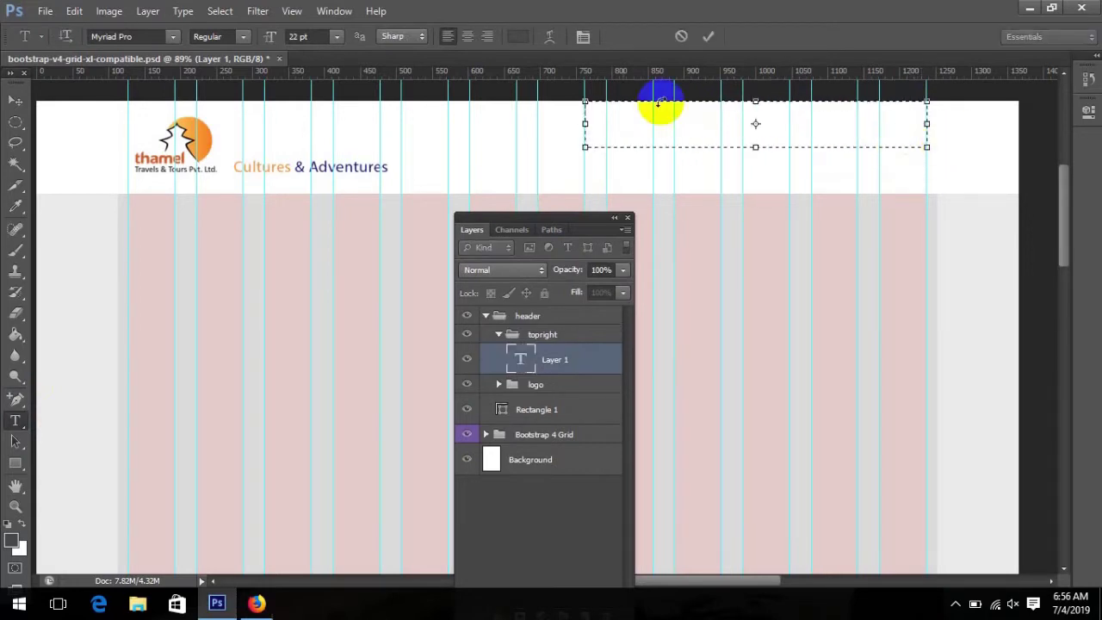
pyautogui.click(488, 36)
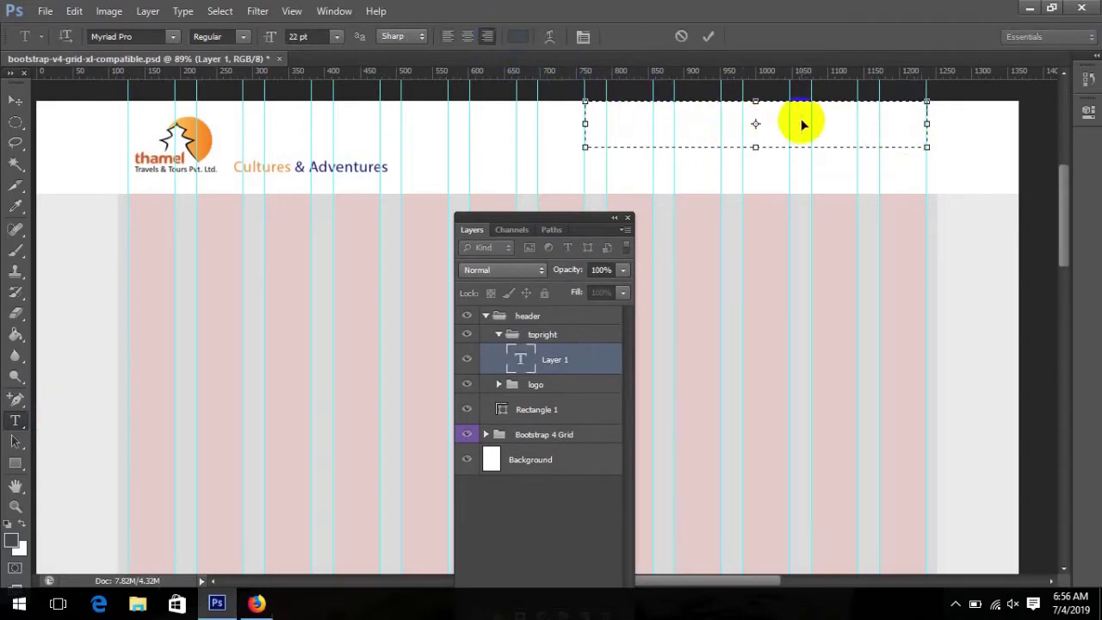
pyautogui.write('Things to do Flight Transport')
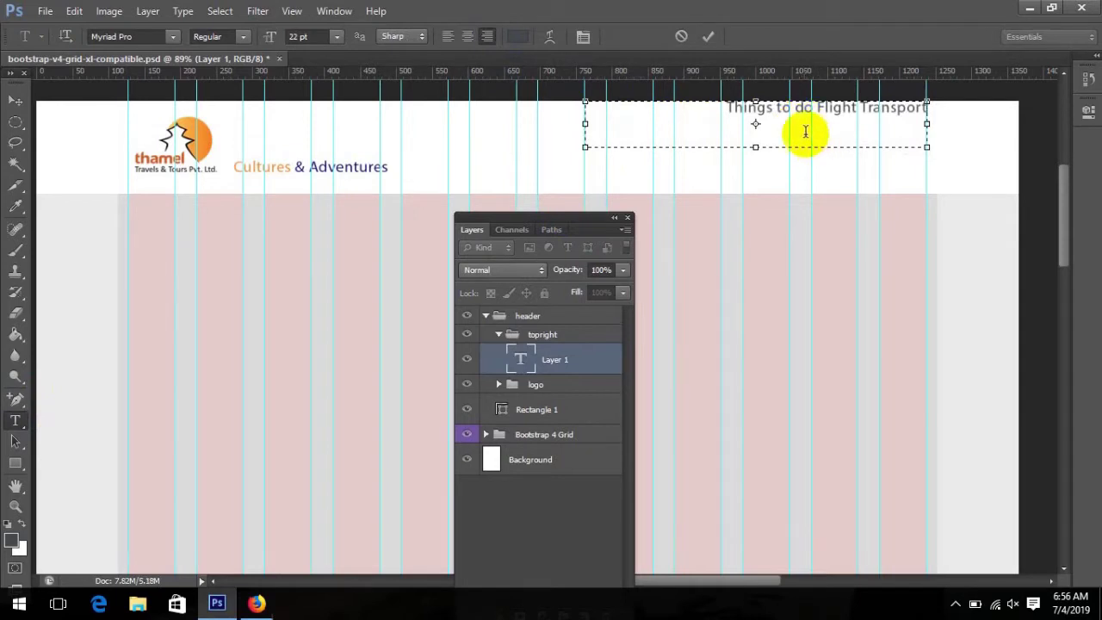
pyautogui.hotkey('ctrl', 'a')
pyautogui.click(334, 39)
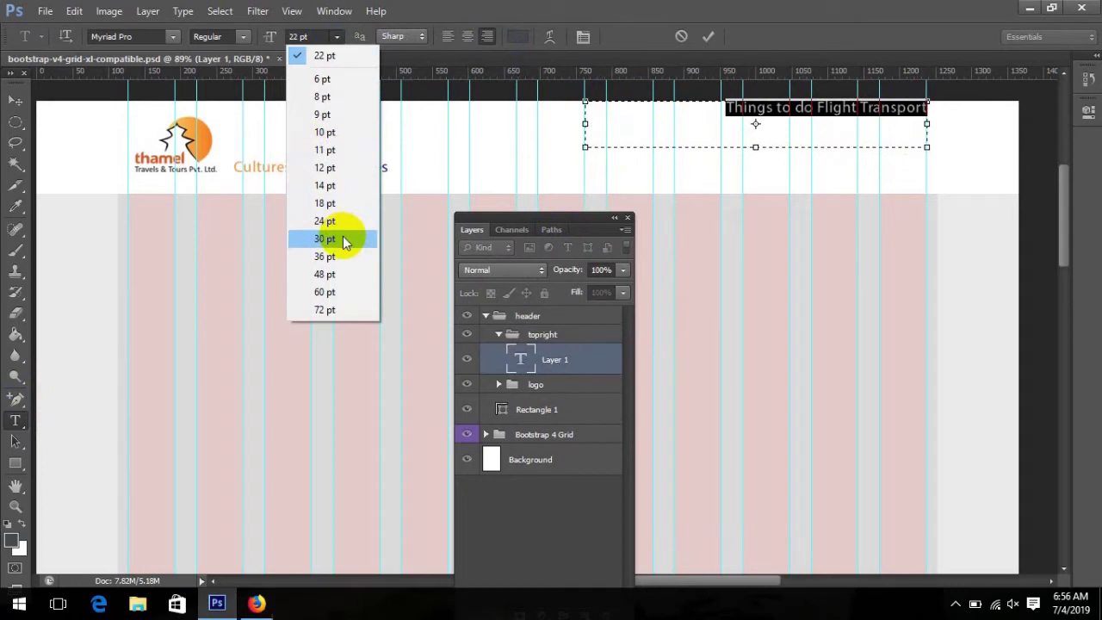
pyautogui.click(332, 202)
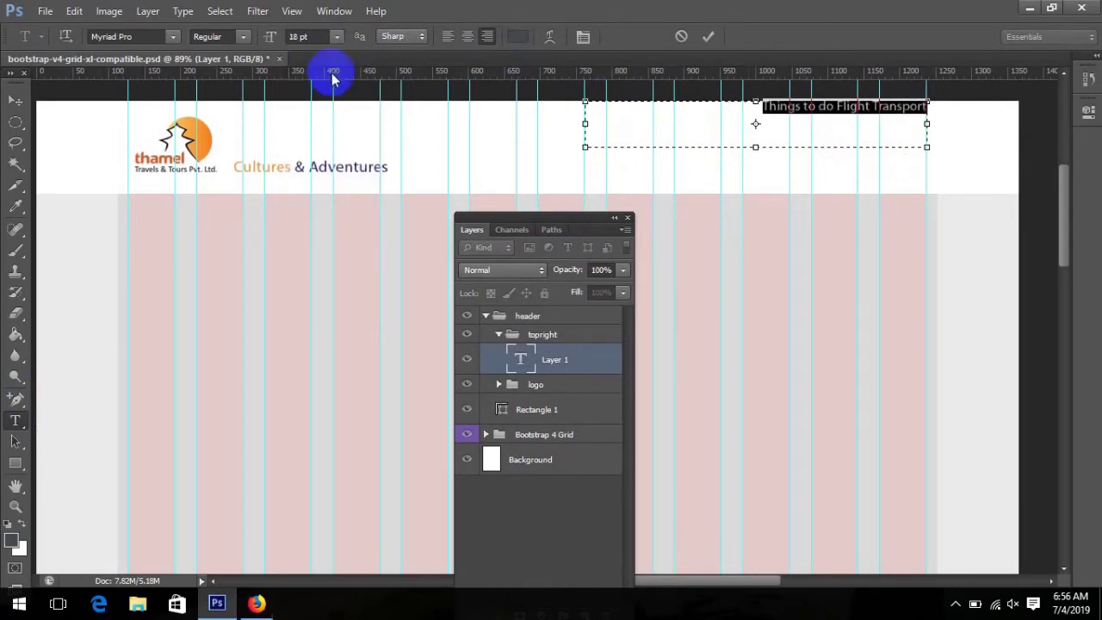
pyautogui.click(112, 36)
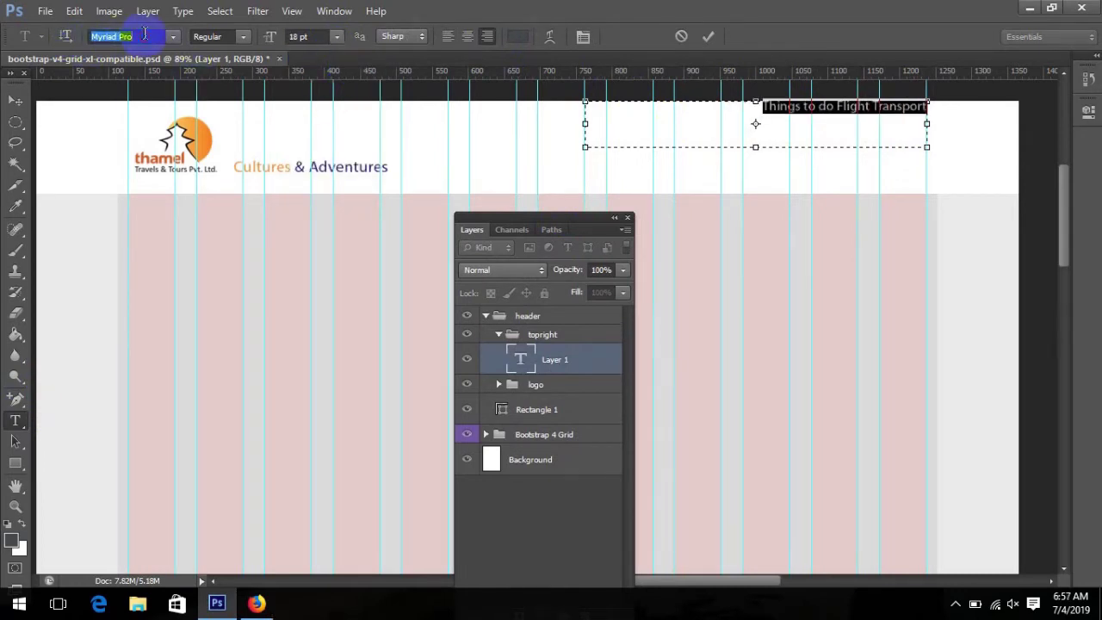
pyautogui.press('Return')
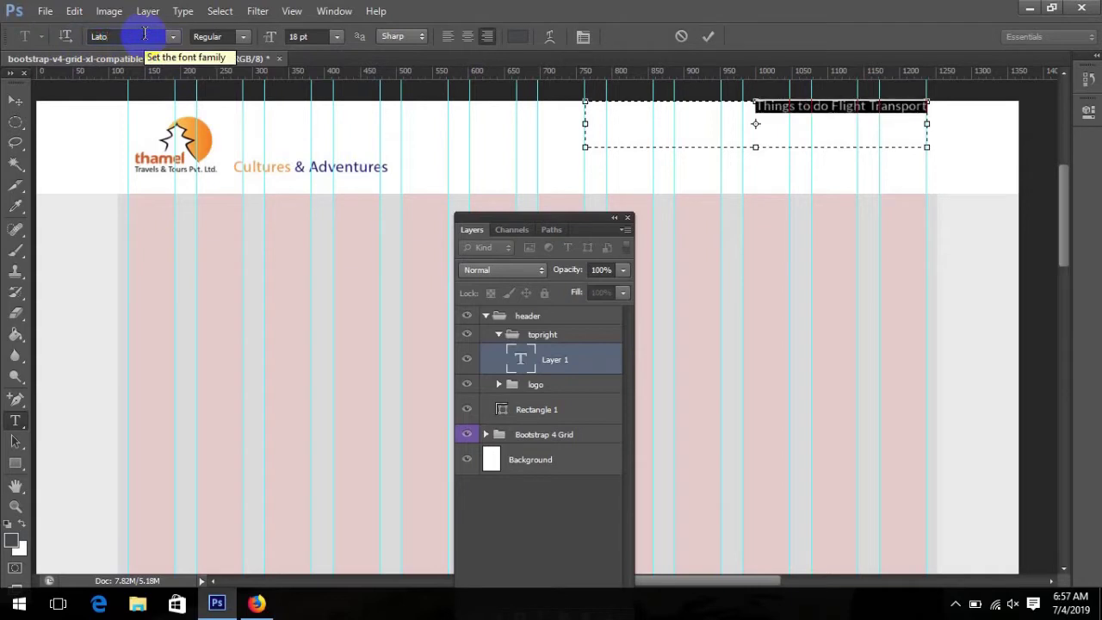
# - Widen the spacing between the links, commit, and nudge the text down and left
pyautogui.click(822, 109)
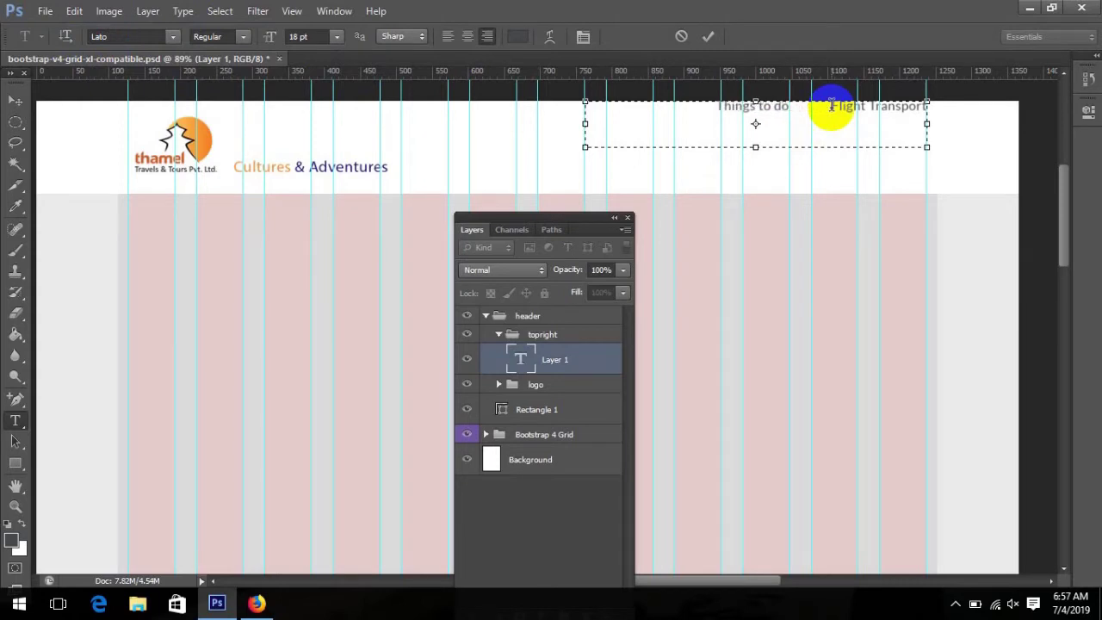
pyautogui.moveTo(789, 106); pyautogui.dragTo(837, 109)
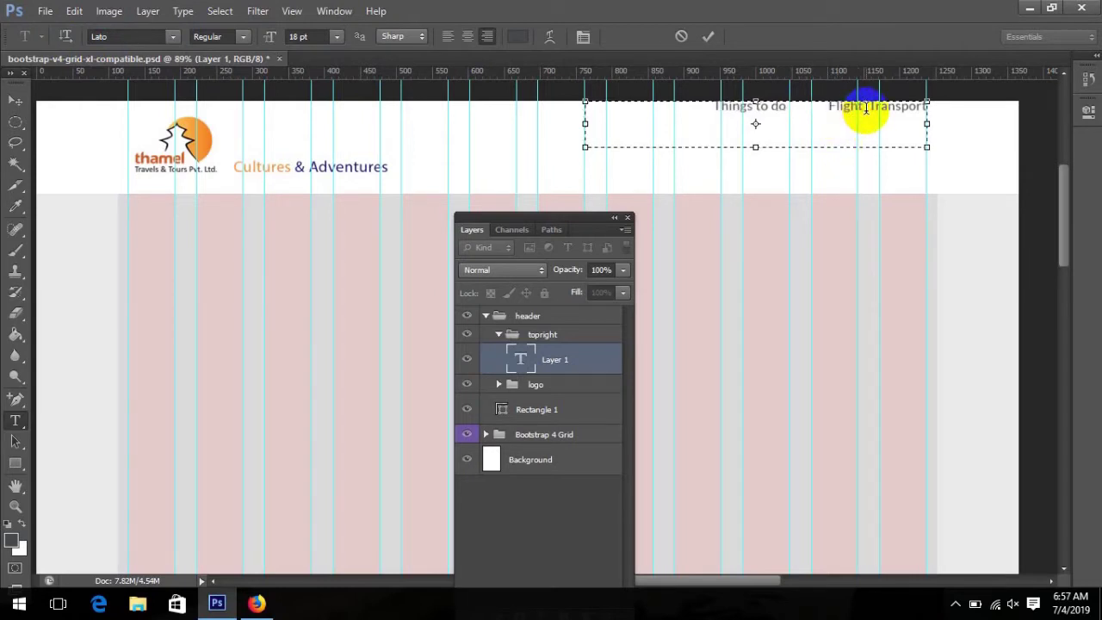
pyautogui.hotkey('ctrl', 'v')
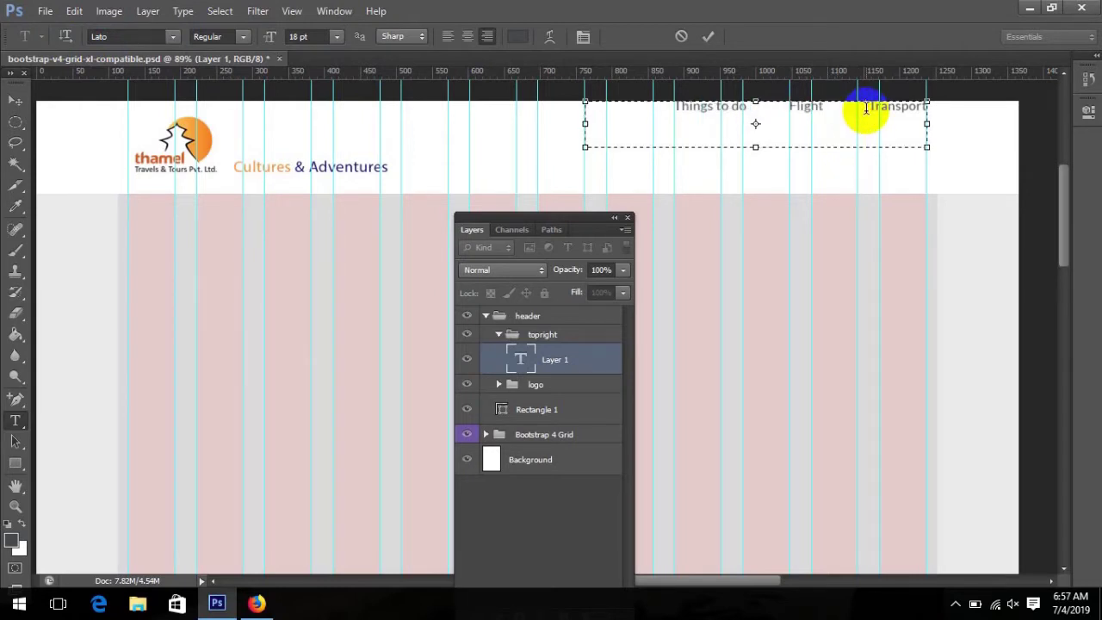
pyautogui.click(15, 101)
pyautogui.press('Down')
pyautogui.press('Down')
pyautogui.press('Down')
pyautogui.press('Down')
pyautogui.press('Down')
pyautogui.press('Down')
pyautogui.press('Down')
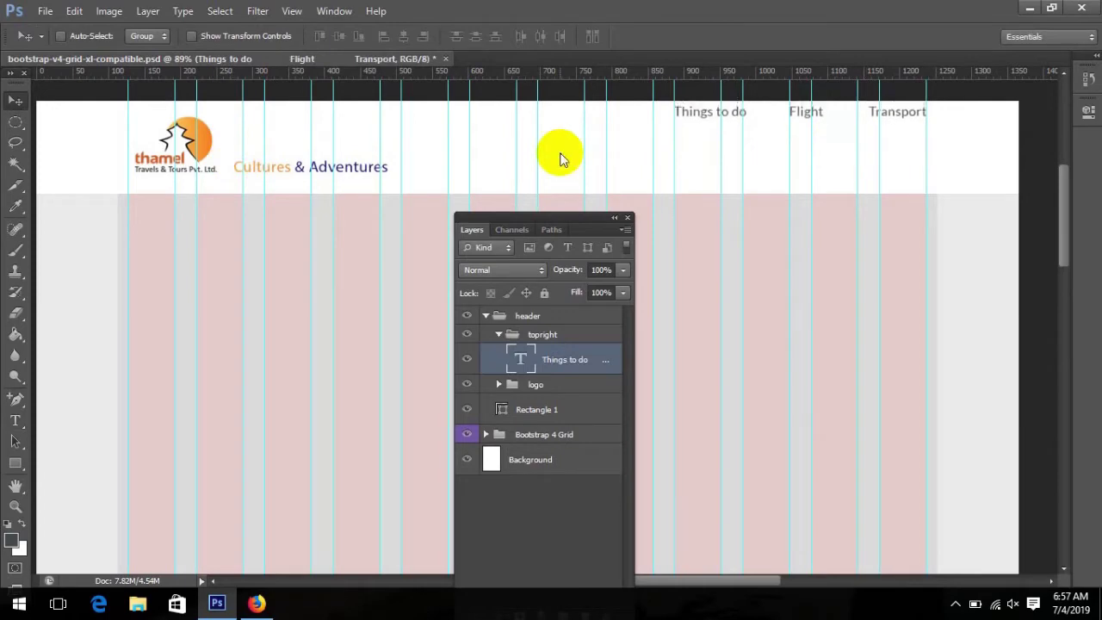
pyautogui.press('Left')
pyautogui.press('Left')
pyautogui.press('Left')
pyautogui.press('Down')
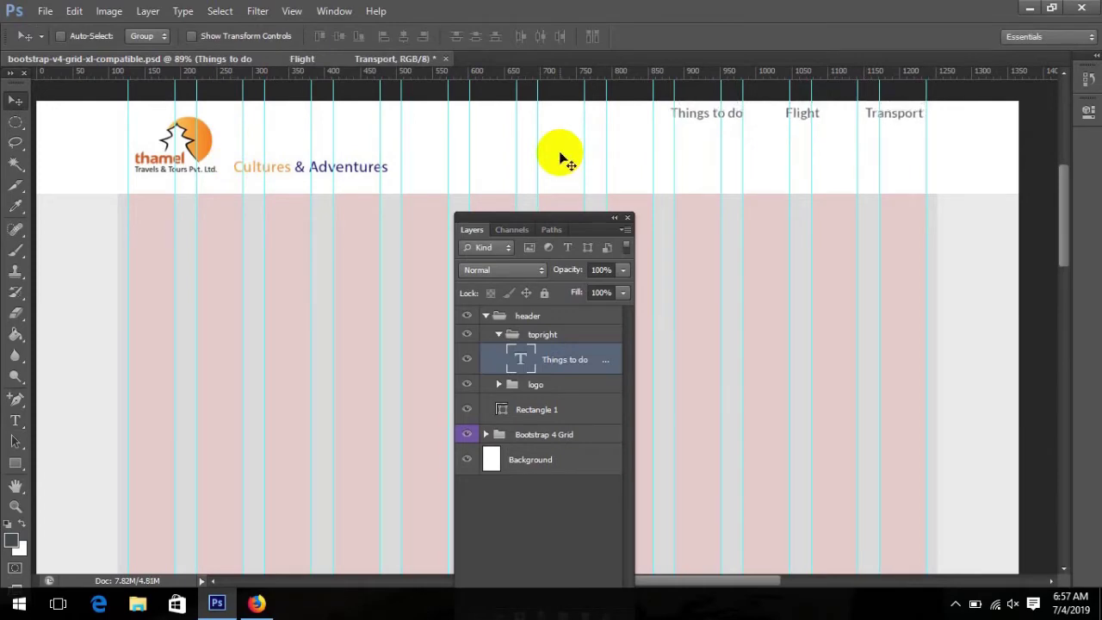
pyautogui.click(257, 602)
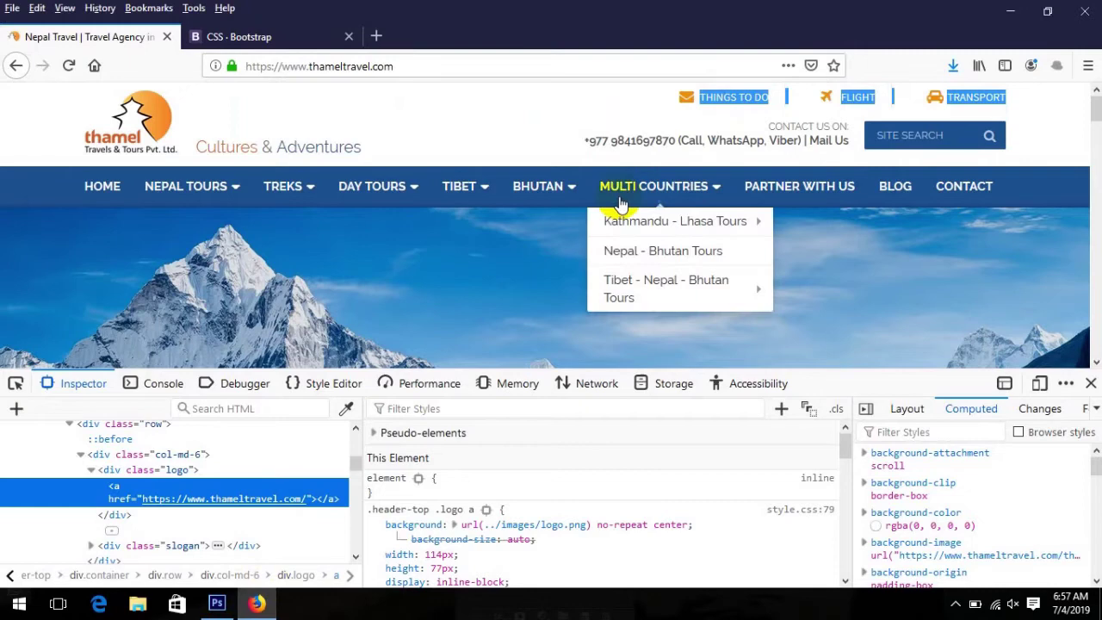
pyautogui.click(531, 107)
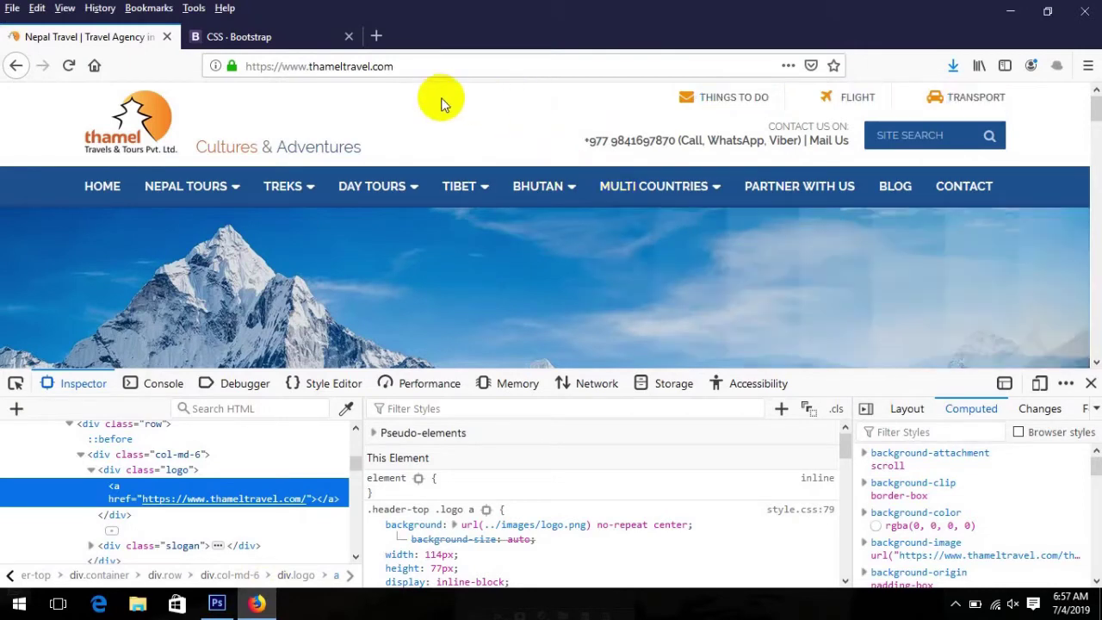
pyautogui.click(215, 606)
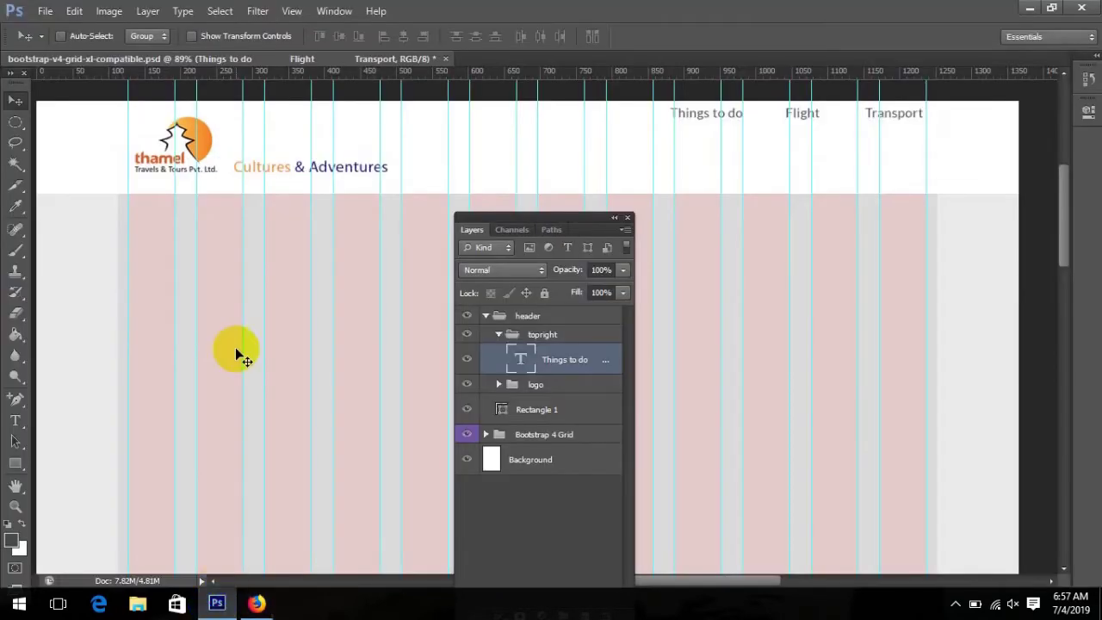
# - Make the link text All Caps and resize it to 16 pt
pyautogui.click(16, 420)
pyautogui.click(706, 119)
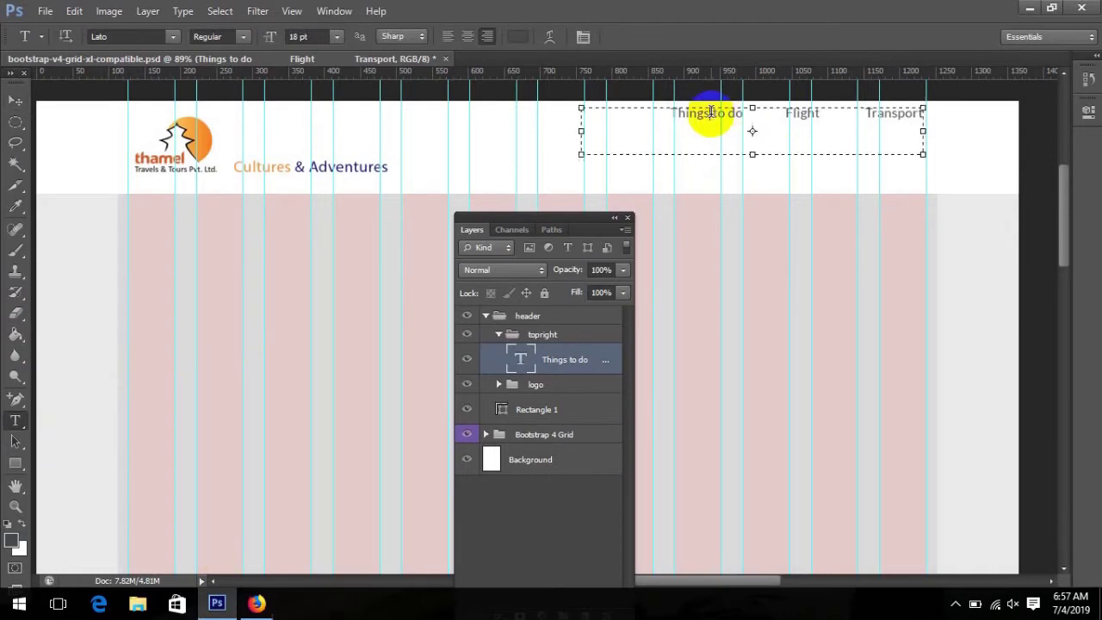
pyautogui.hotkey('ctrl', 'a')
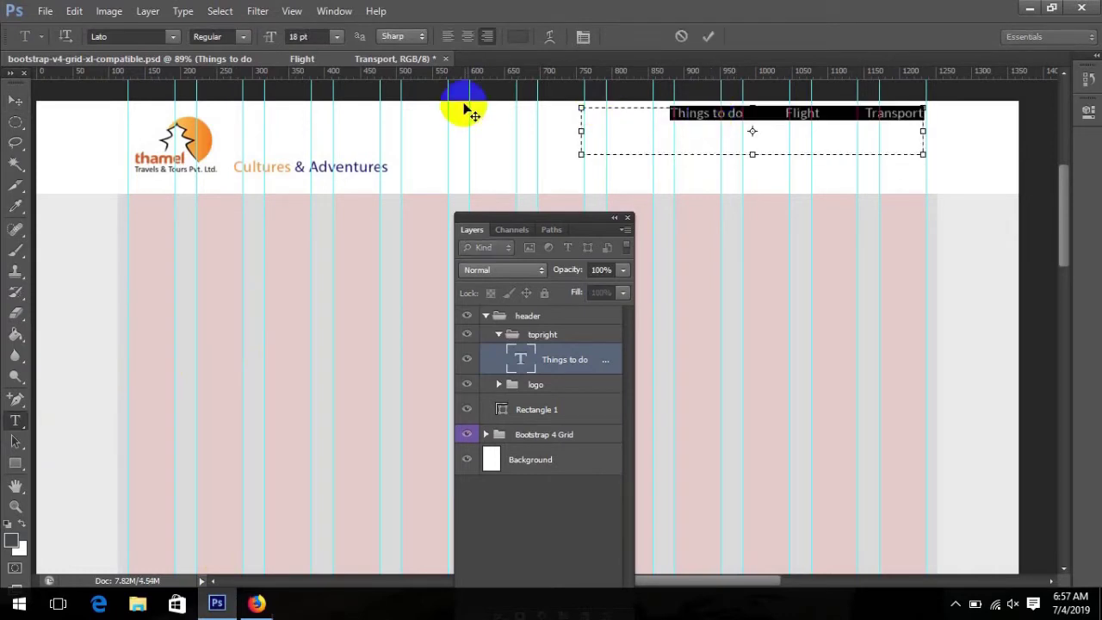
pyautogui.click(582, 36)
pyautogui.click(572, 429)
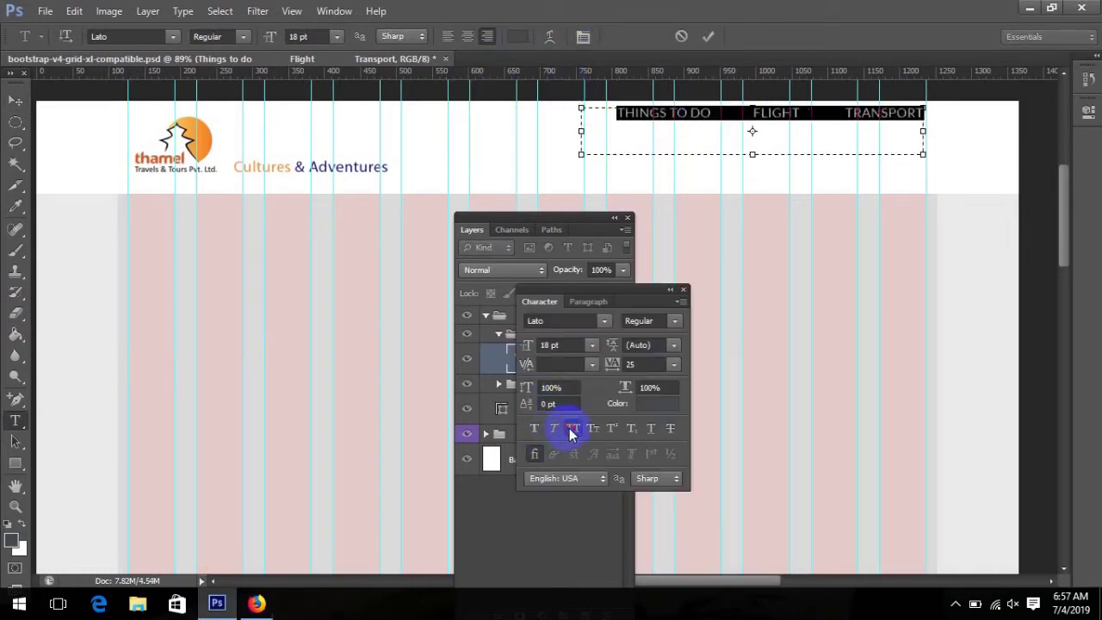
pyautogui.click(334, 40)
pyautogui.click(342, 190)
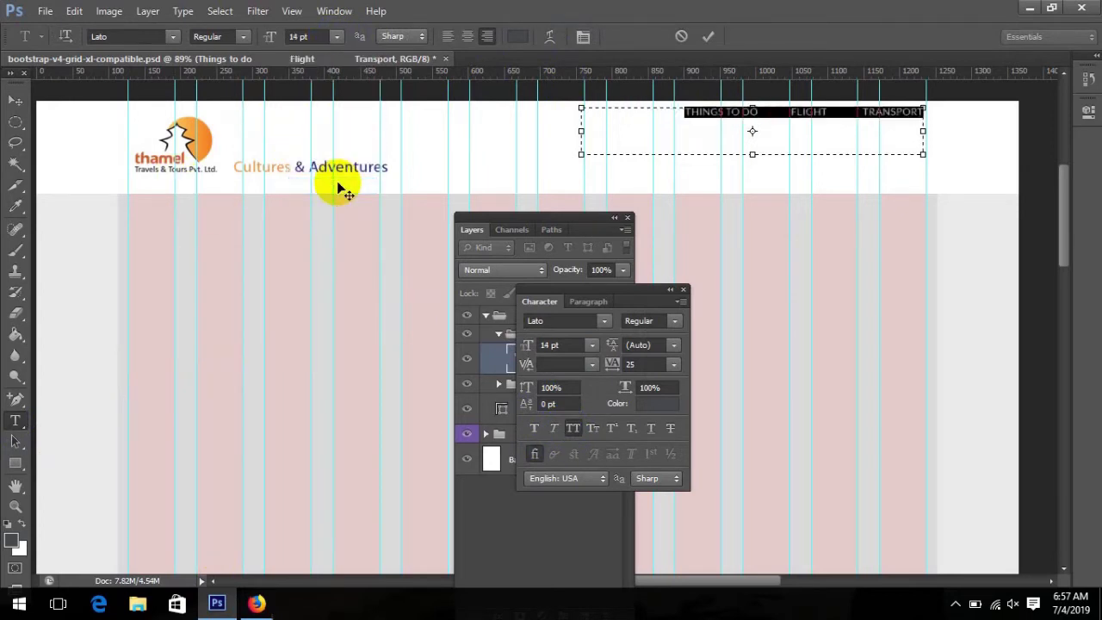
pyautogui.click(312, 37)
pyautogui.press('Up')
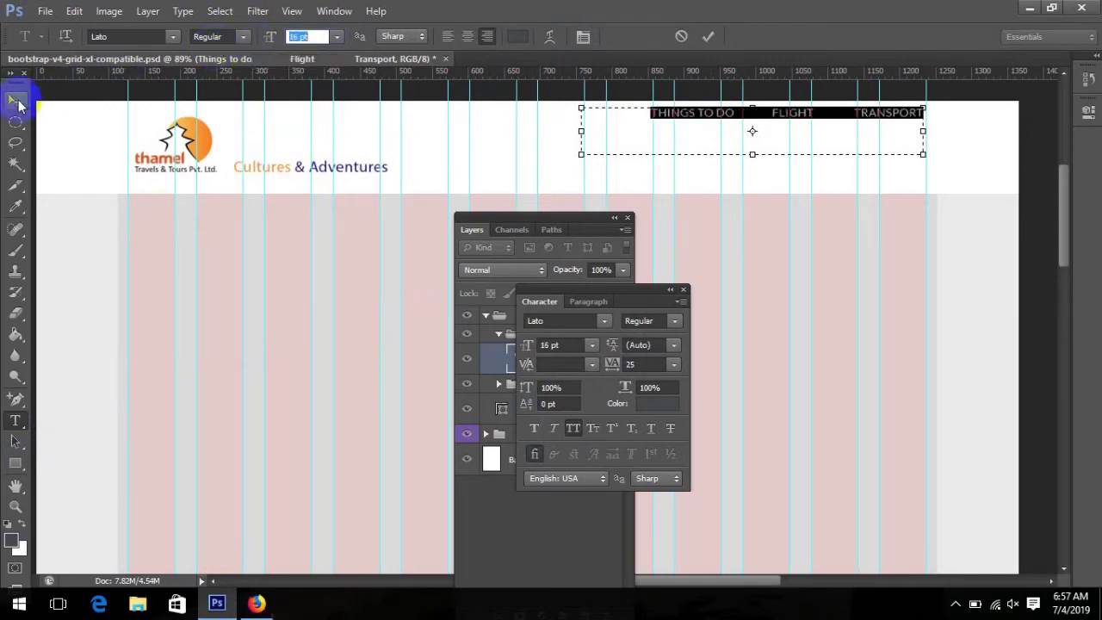
pyautogui.click(17, 102)
# - Nudge the link text right and down into place
pyautogui.press('Right')
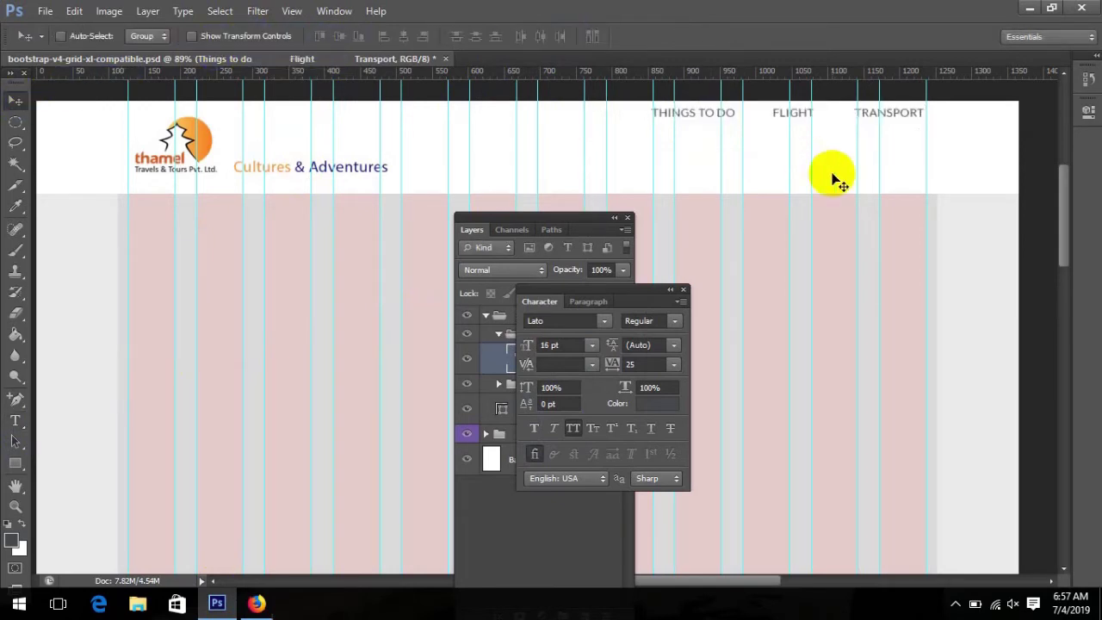
pyautogui.press('Right')
pyautogui.press('Down')
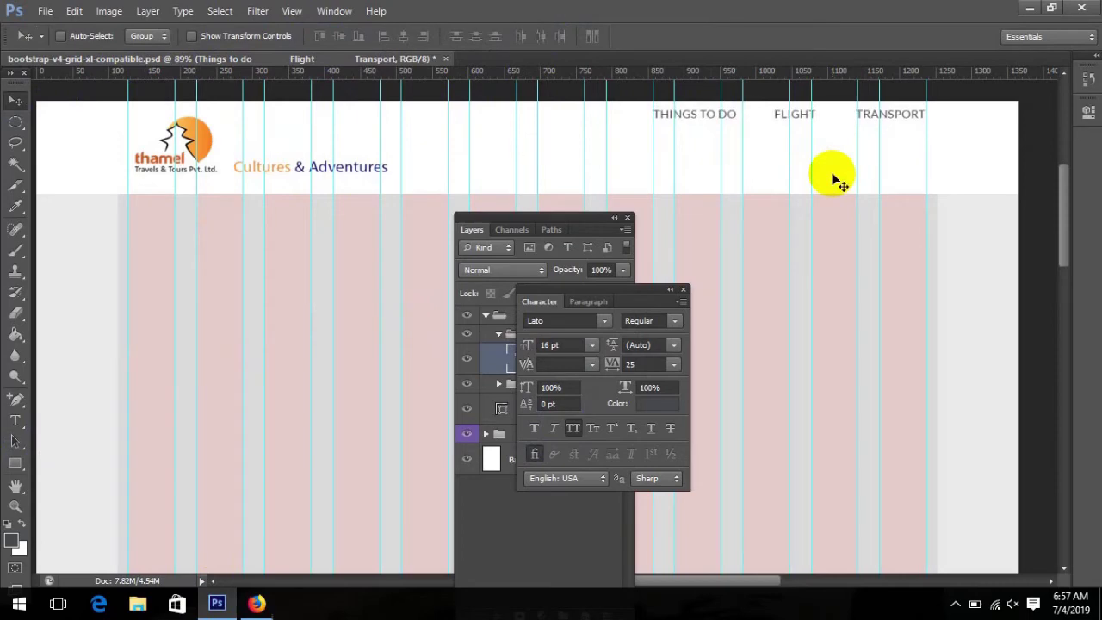
pyautogui.click(257, 603)
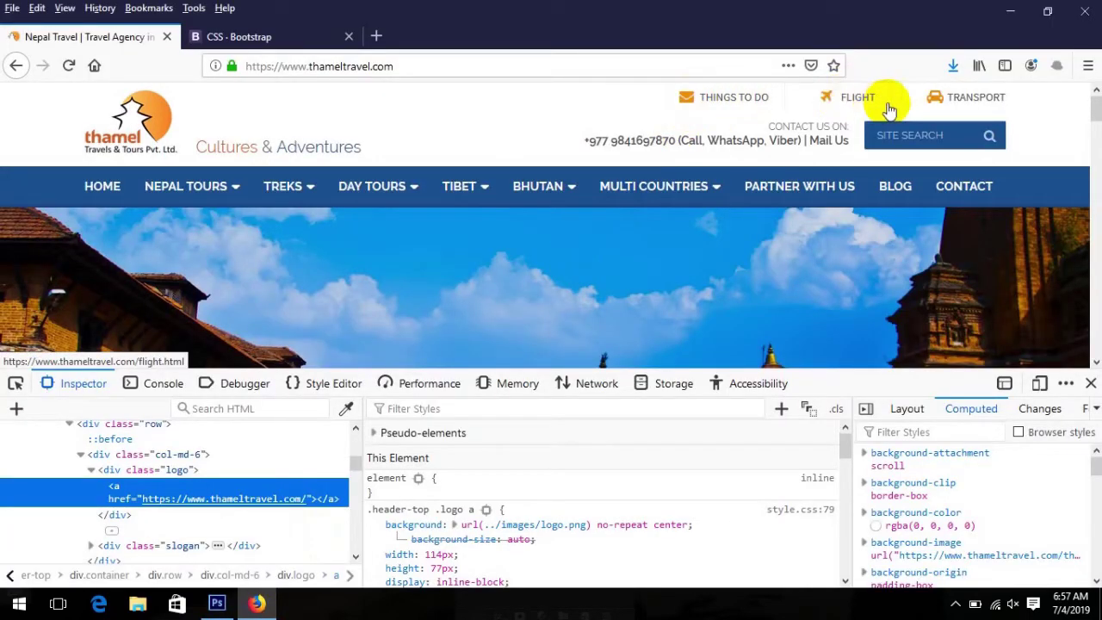
# - Open the Font Awesome 4.7.0 cheatsheet on fontawesome.com in a new Firefox tab
pyautogui.click(376, 36)
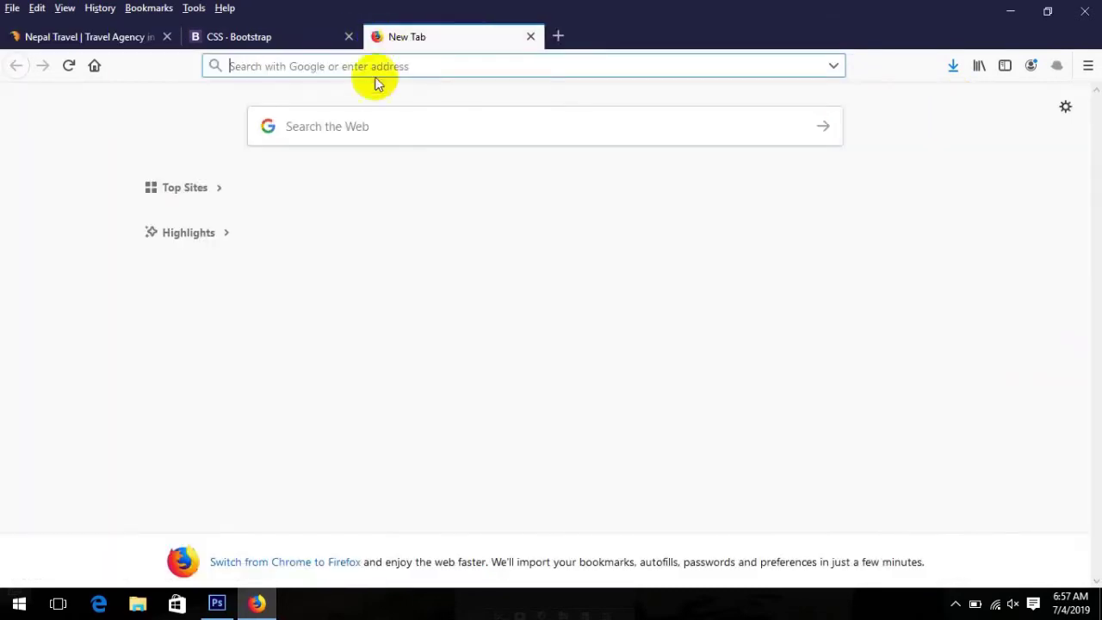
pyautogui.write('fon')
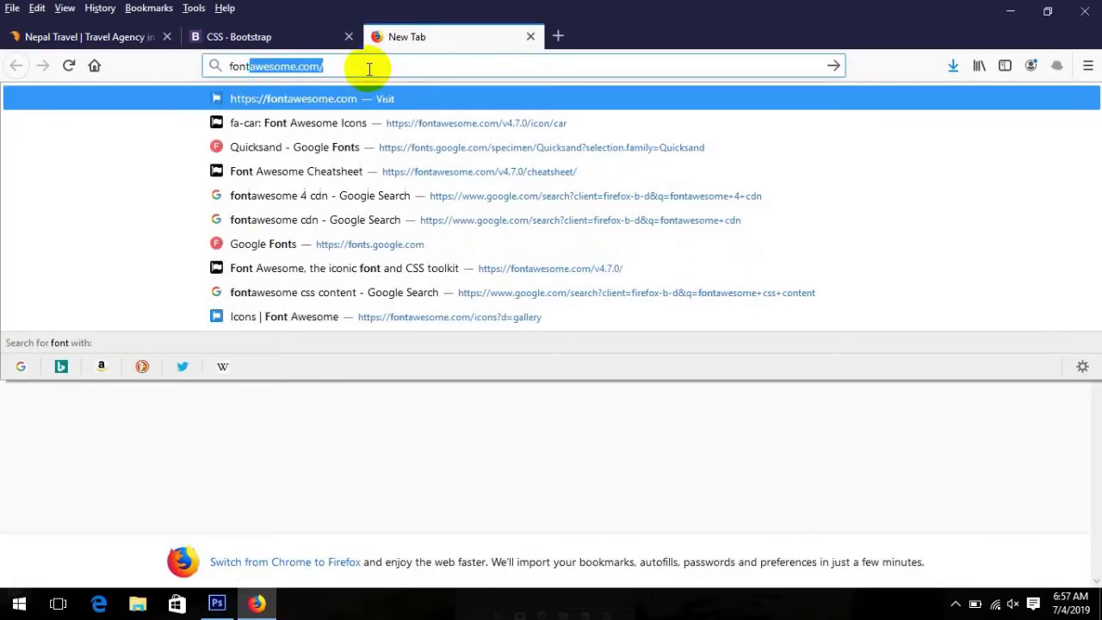
pyautogui.write('t')
pyautogui.click(367, 66)
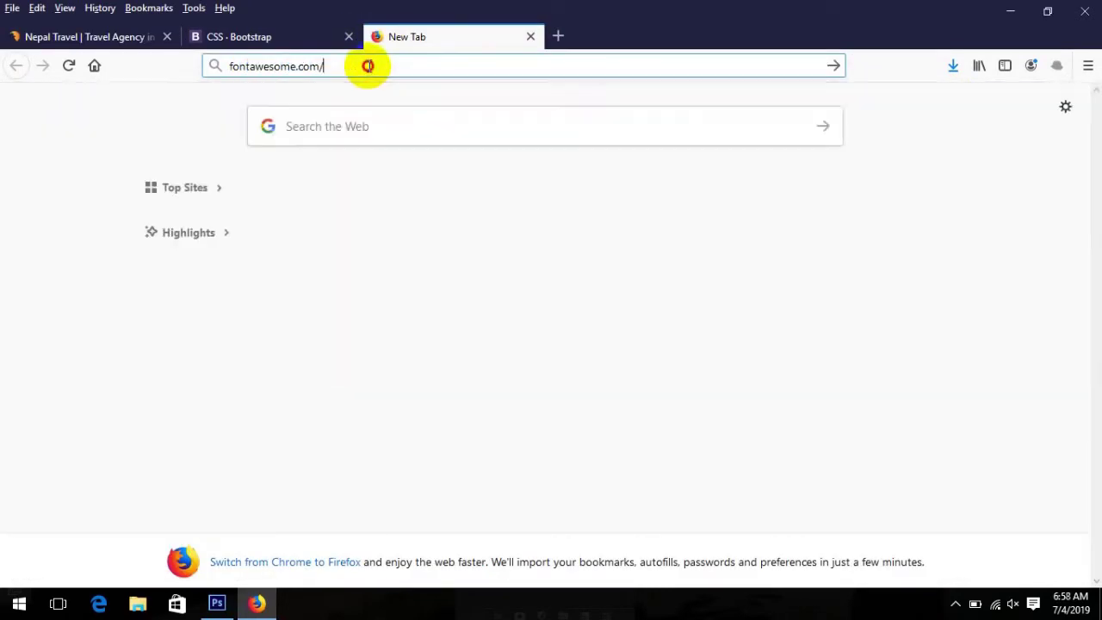
pyautogui.write('v')
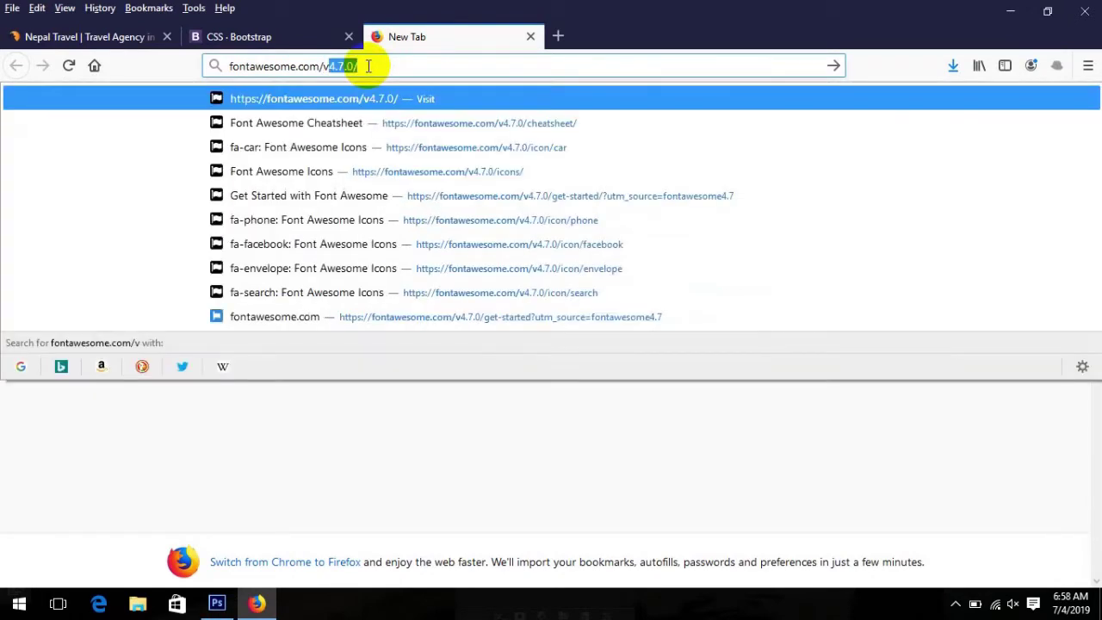
pyautogui.click(436, 119)
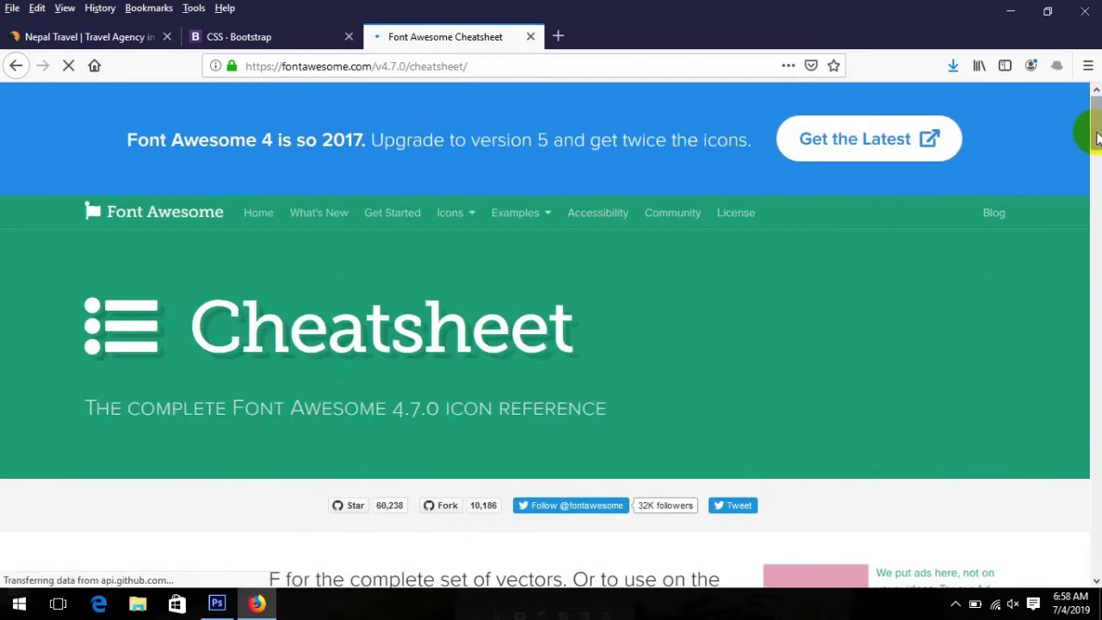
pyautogui.moveTo(1096, 138); pyautogui.dragTo(1097, 191)
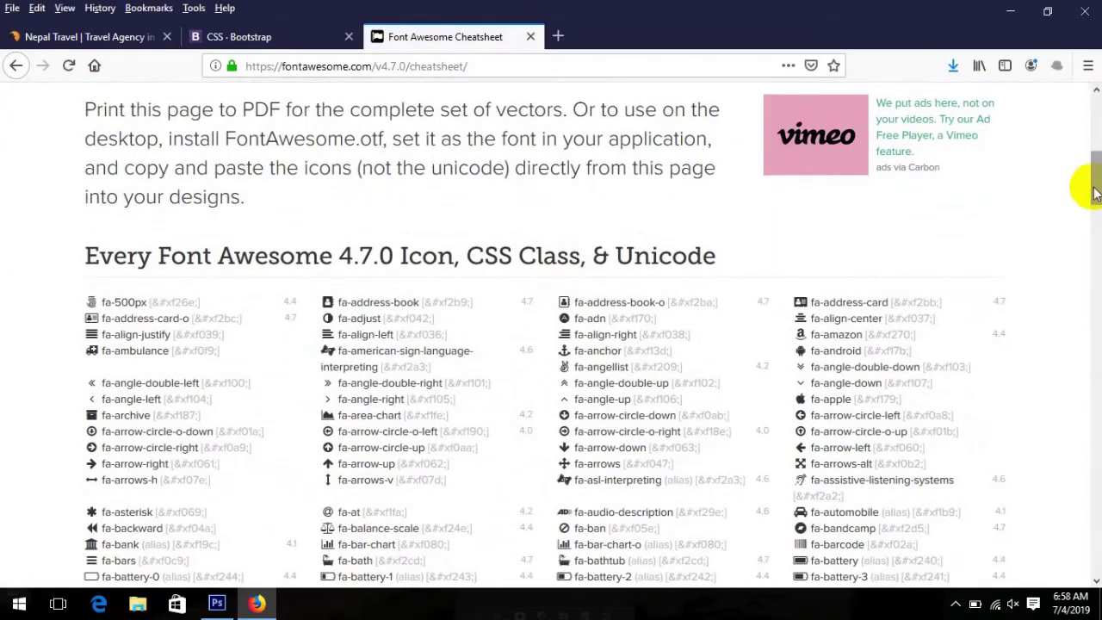
# - Search the cheatsheet for 'env', select the fa-envelope glyph, and return to Photoshop
pyautogui.click(103, 36)
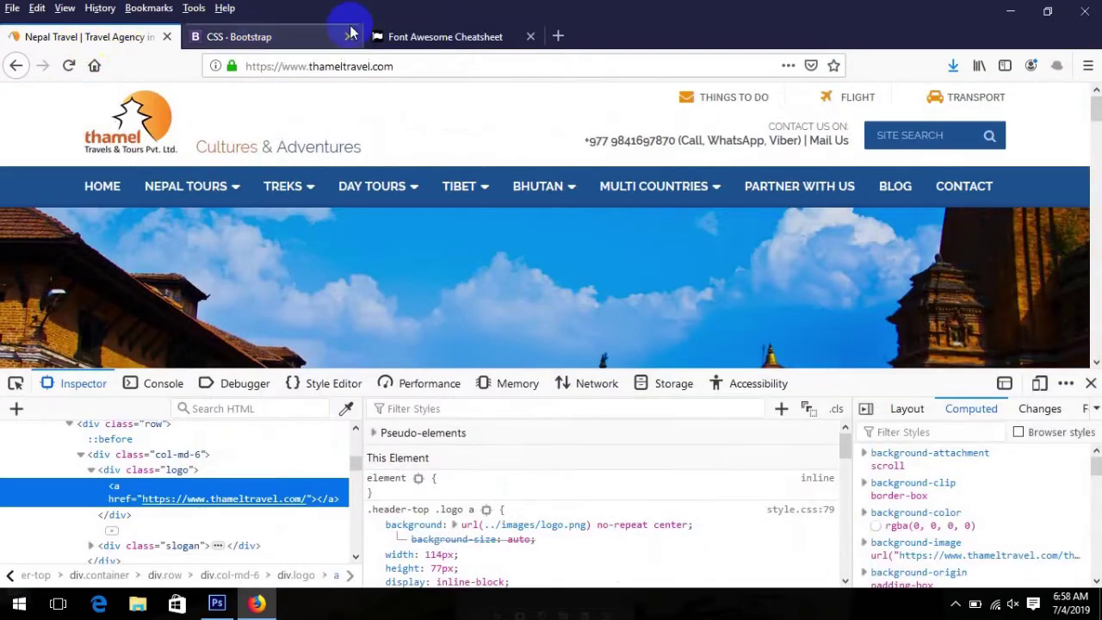
pyautogui.click(413, 36)
pyautogui.hotkey('ctrl', 'f')
pyautogui.write('env')
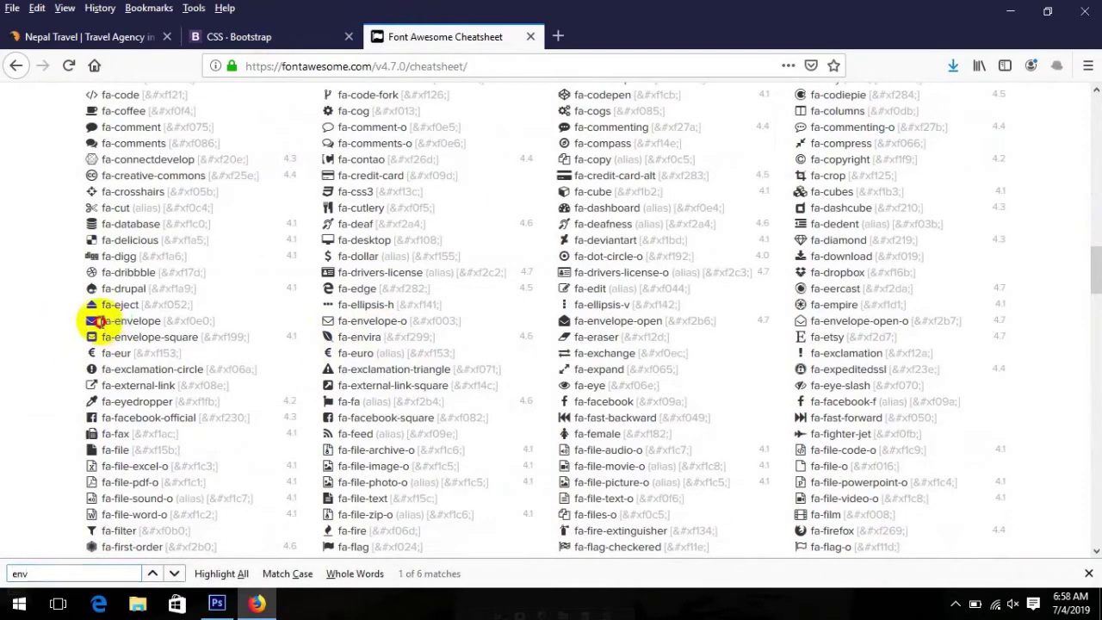
pyautogui.click(96, 320)
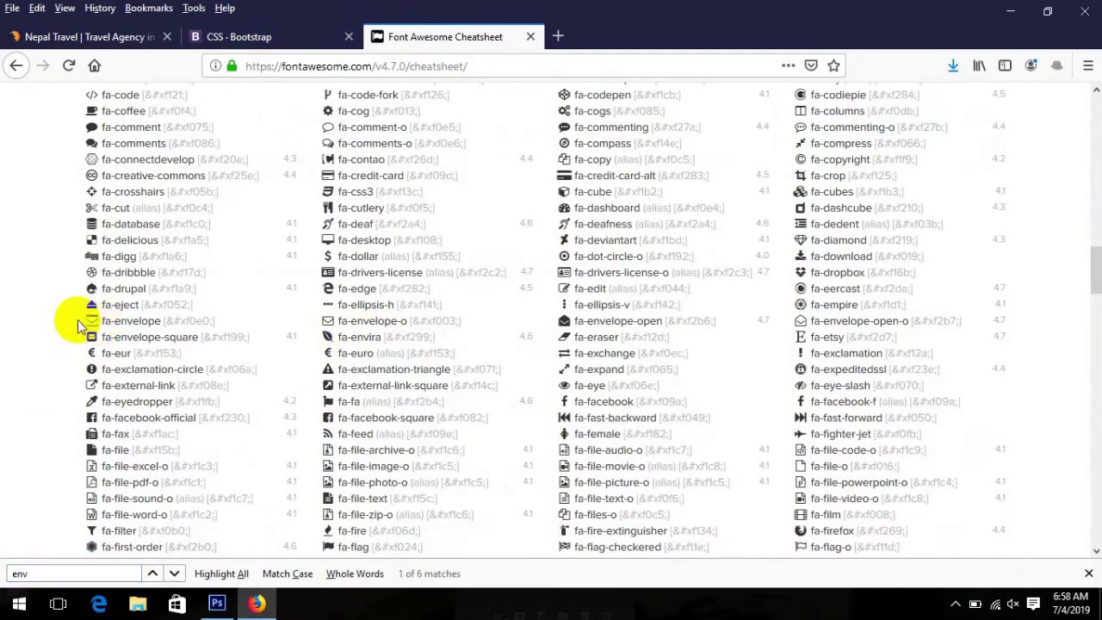
pyautogui.click(217, 603)
pyautogui.click(16, 421)
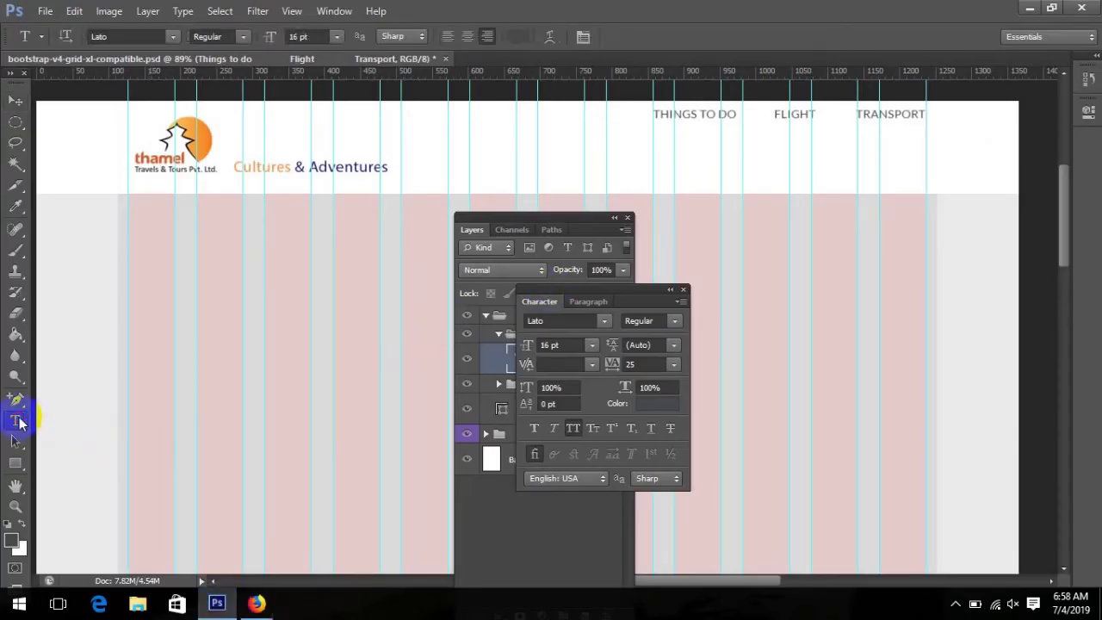
# - Add the envelope glyph in FontAwesome, logo-orange, and place it beside THINGS TO DO
pyautogui.click(517, 36)
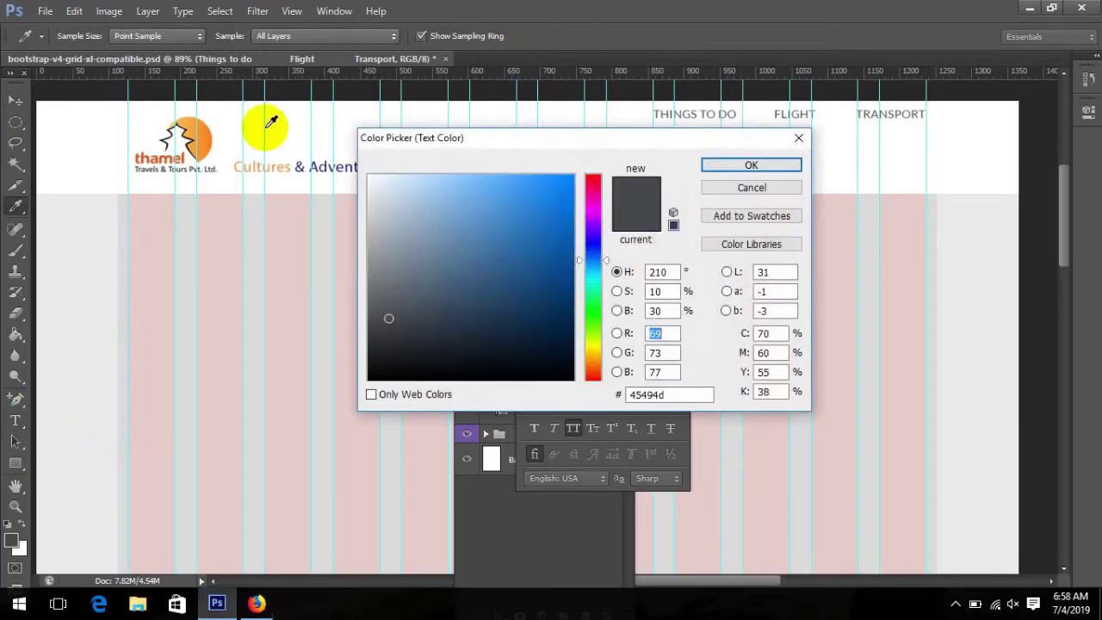
pyautogui.click(191, 139)
pyautogui.click(723, 165)
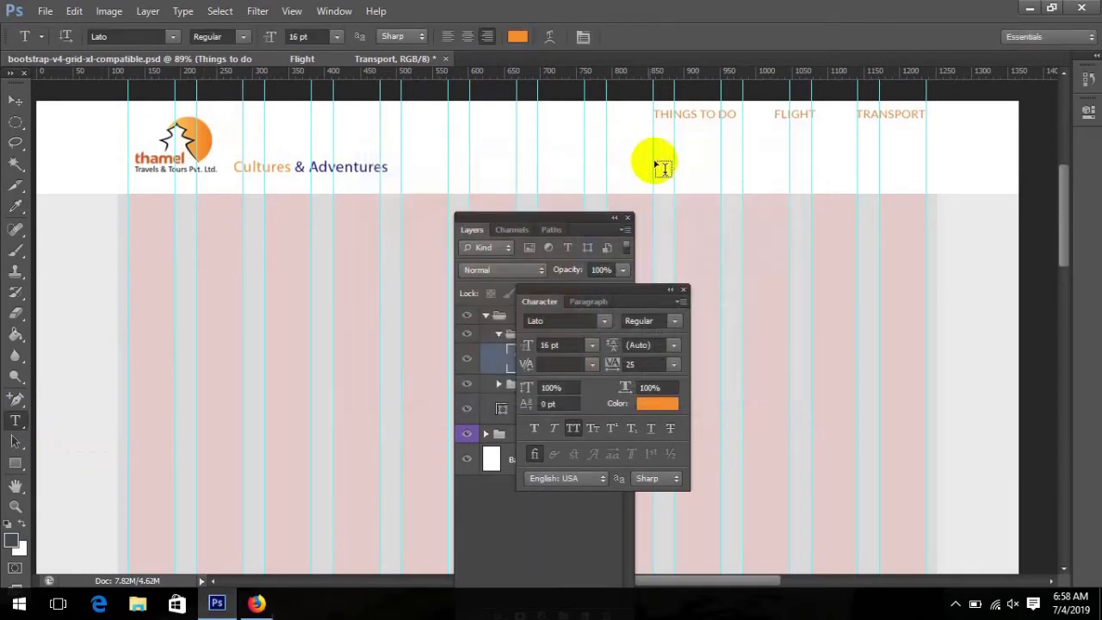
pyautogui.click(618, 154)
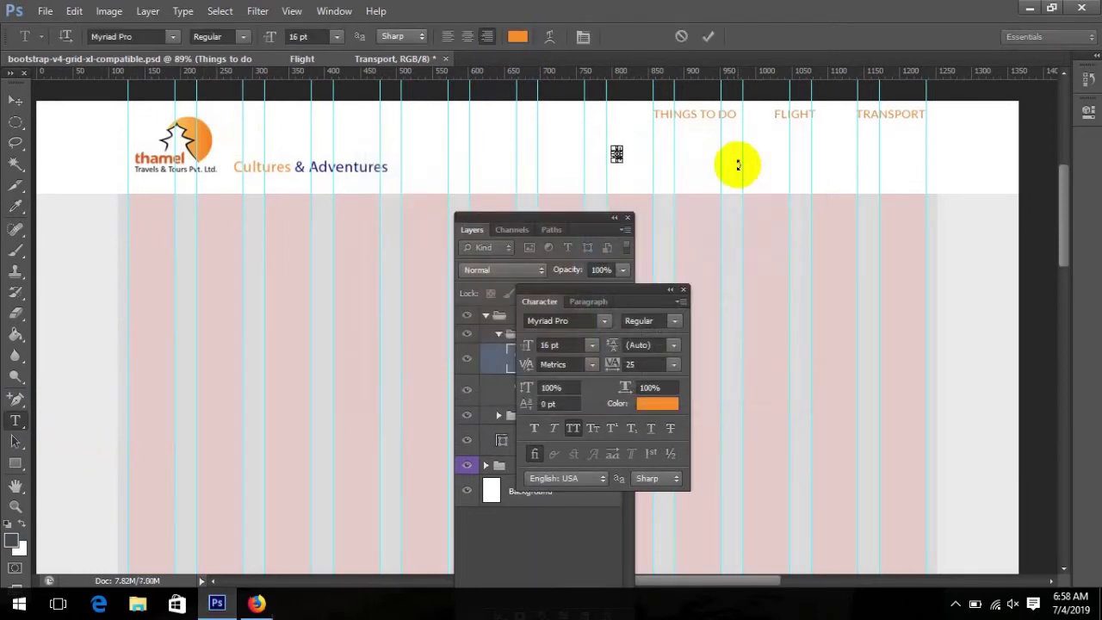
pyautogui.click(142, 36)
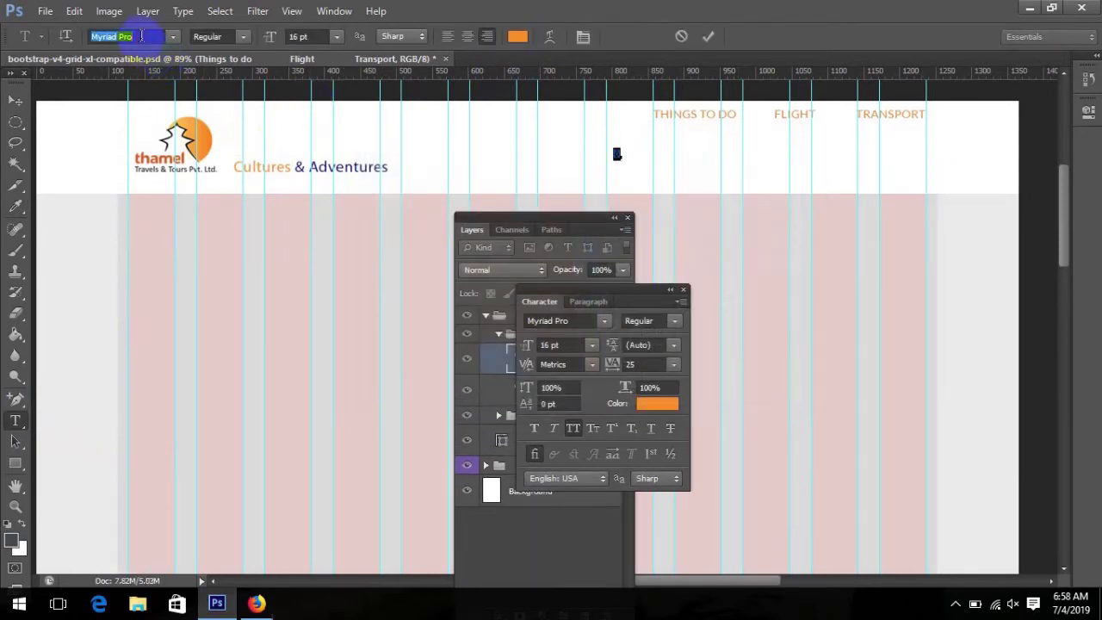
pyautogui.write('FontAwesome')
pyautogui.press('Return')
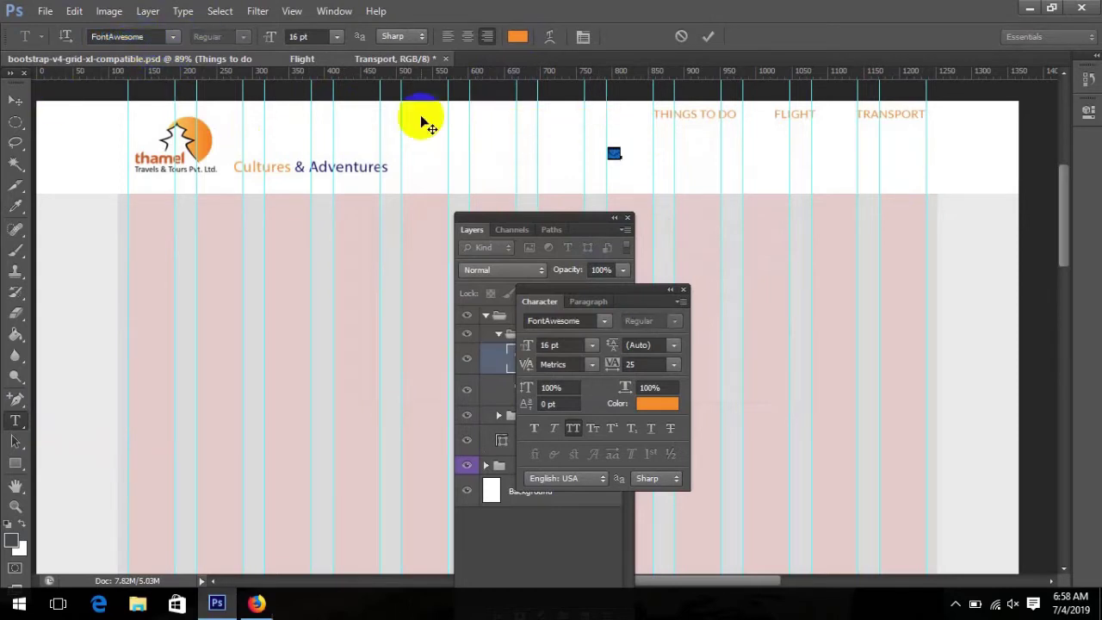
pyautogui.click(15, 101)
pyautogui.moveTo(614, 155); pyautogui.dragTo(650, 127)
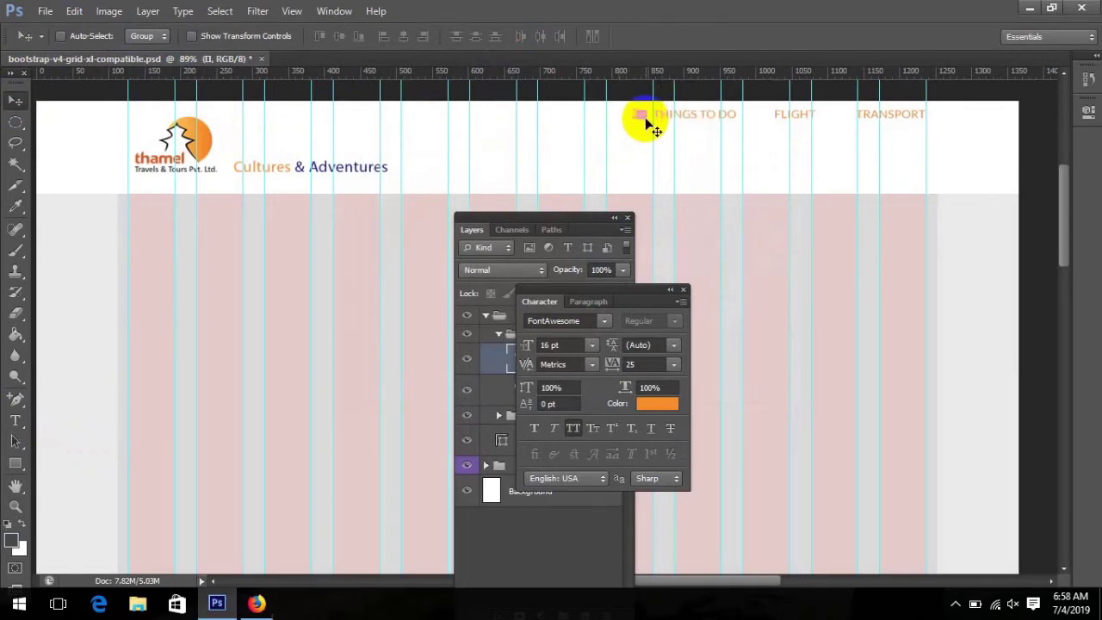
# - Recolour all the header link text to near-black 040404
pyautogui.click(16, 420)
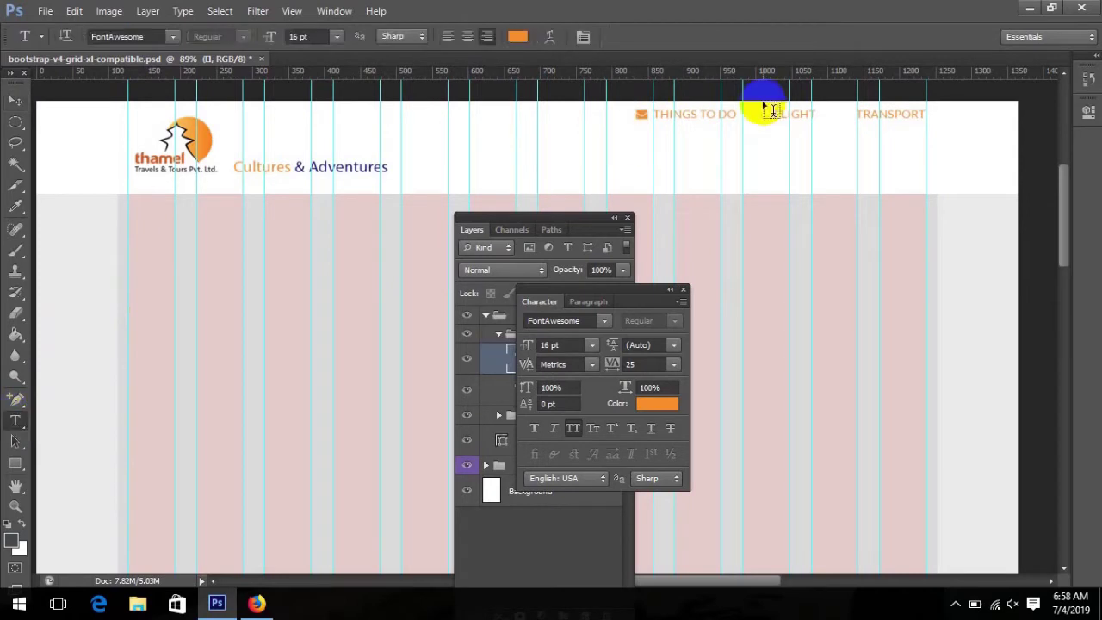
pyautogui.click(716, 112)
pyautogui.hotkey('ctrl', 'a')
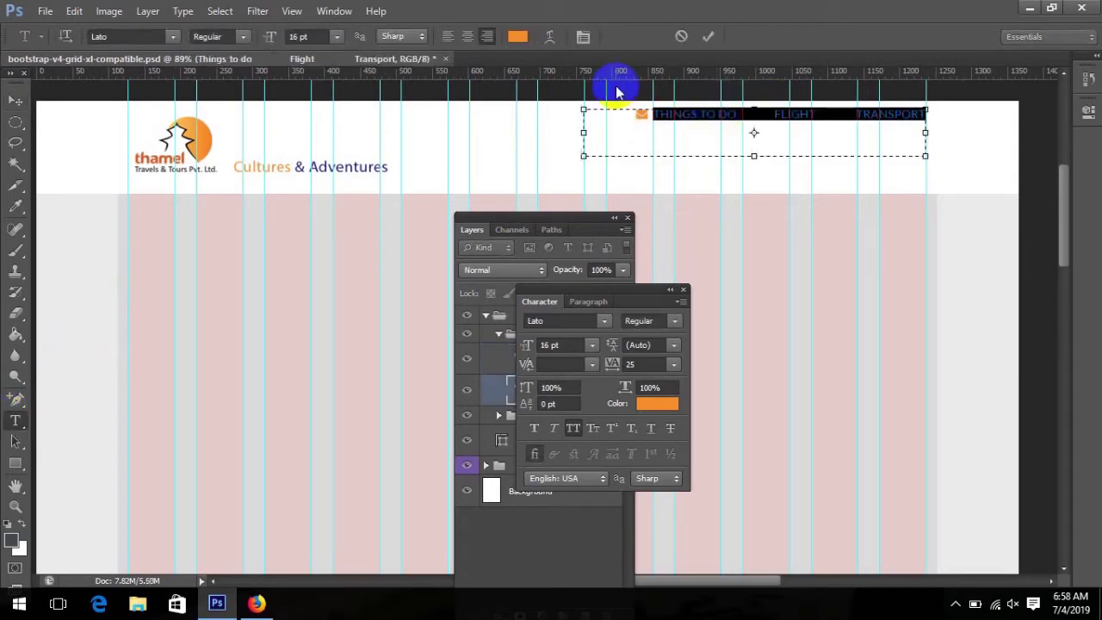
pyautogui.click(517, 36)
pyautogui.moveTo(469, 250)
pyautogui.mouseDown()
pyautogui.moveTo(369, 332)
pyautogui.moveTo(369, 380)
pyautogui.mouseUp()
pyautogui.click(740, 165)
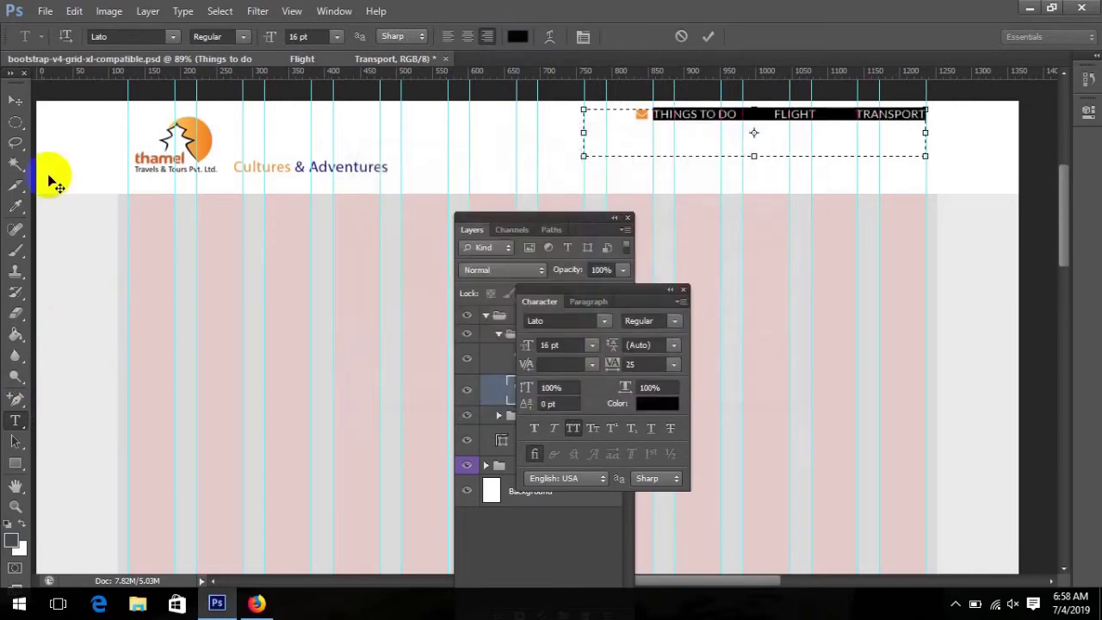
pyautogui.click(17, 103)
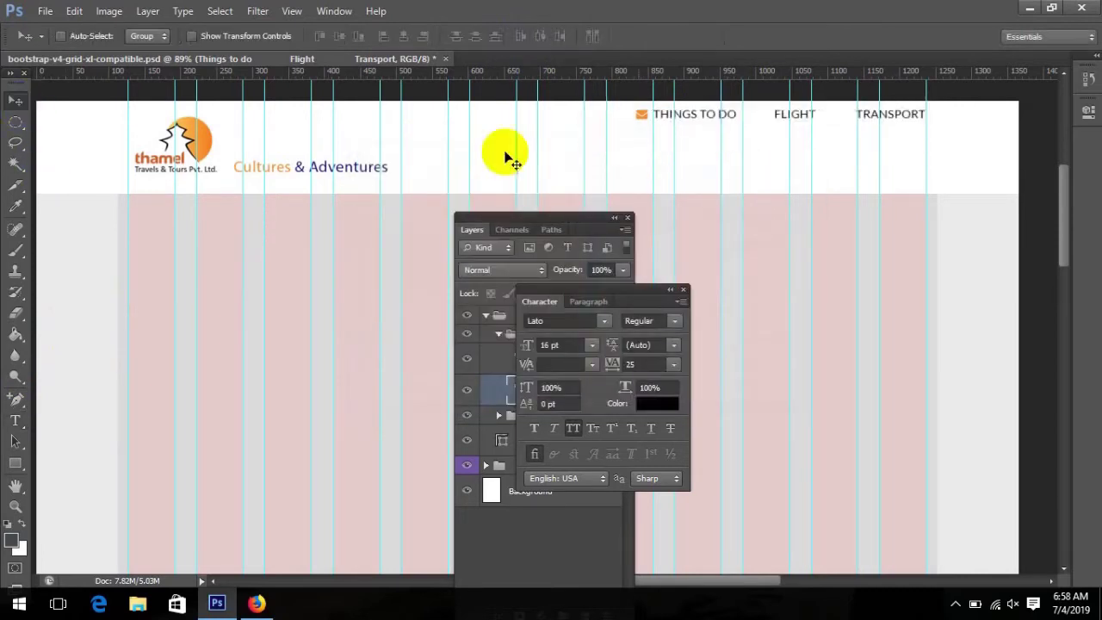
# - Find and copy the fa-plane glyph on the cheatsheet, then go back to Photoshop
pyautogui.click(270, 603)
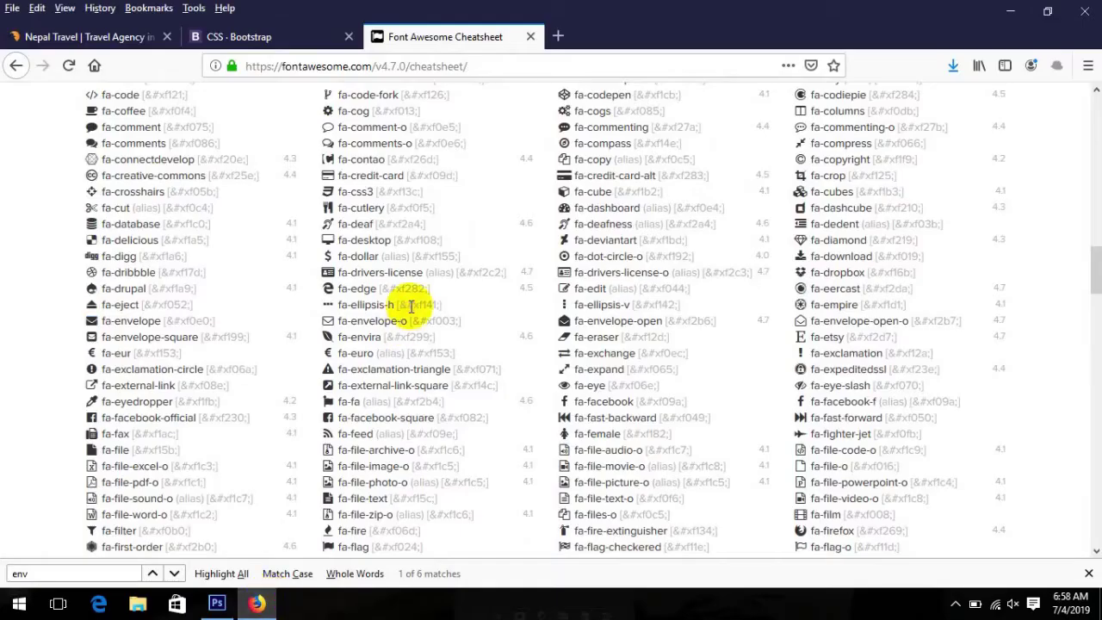
pyautogui.write('fli')
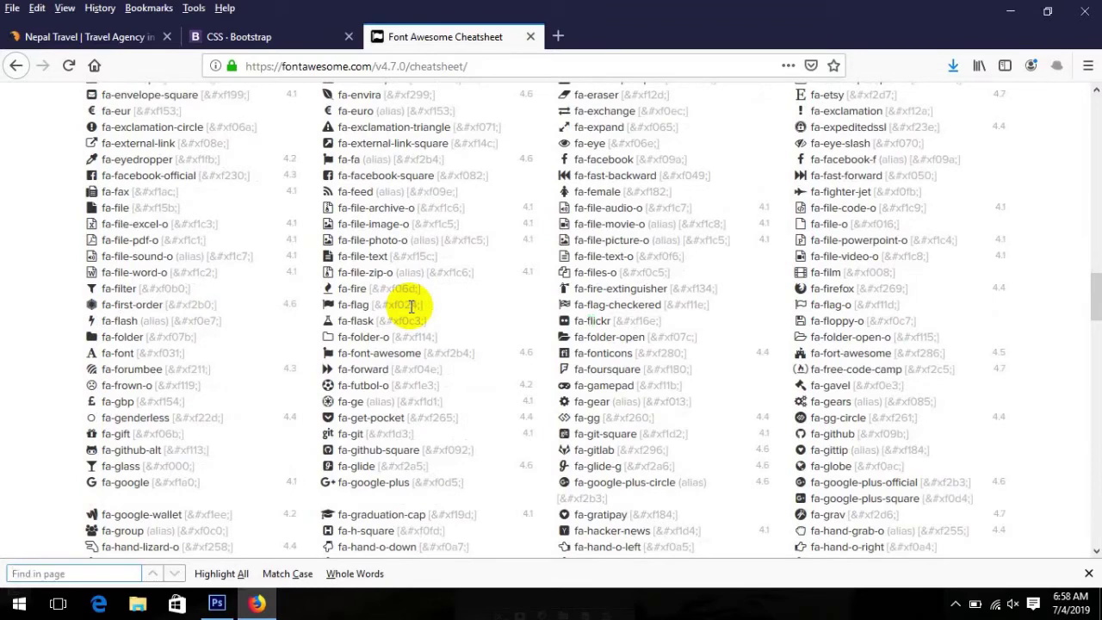
pyautogui.write('lane')
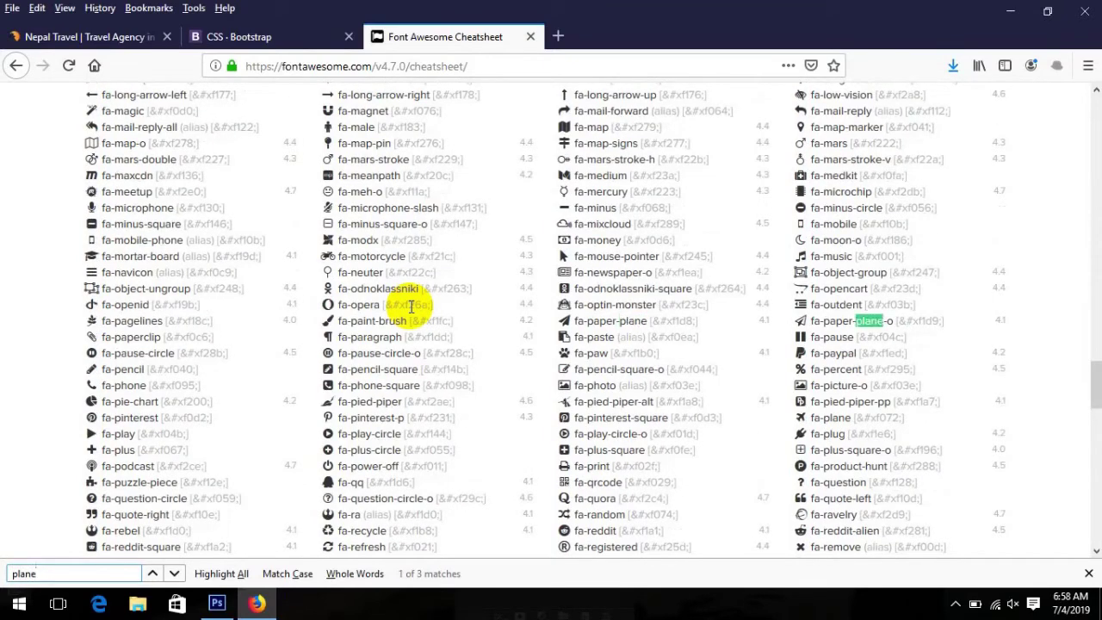
pyautogui.press('Return')
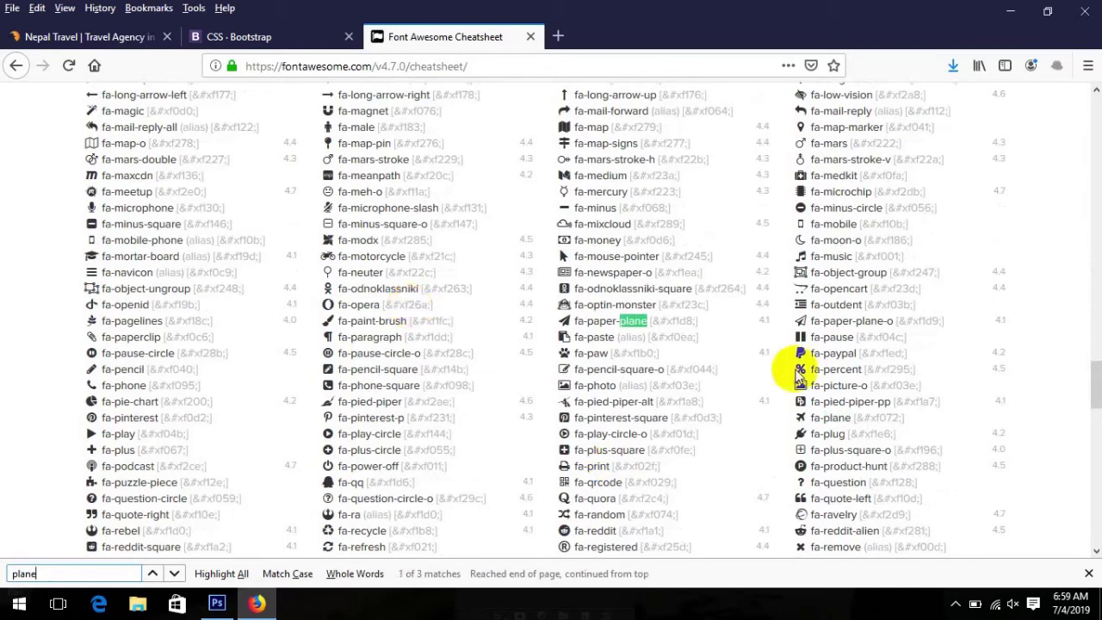
pyautogui.click(801, 418)
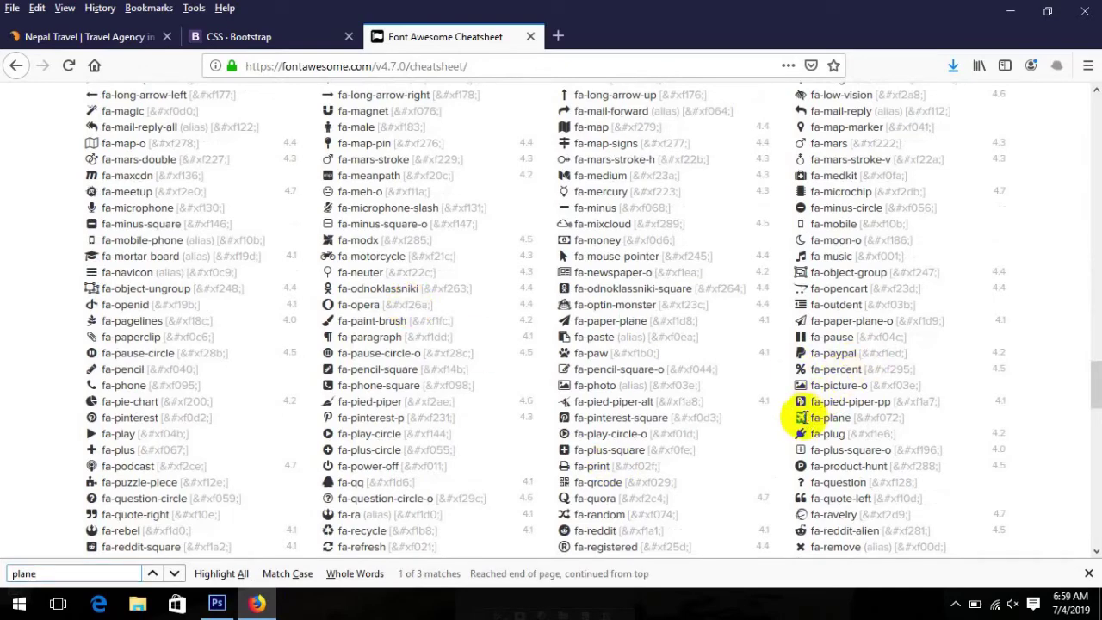
pyautogui.click(217, 603)
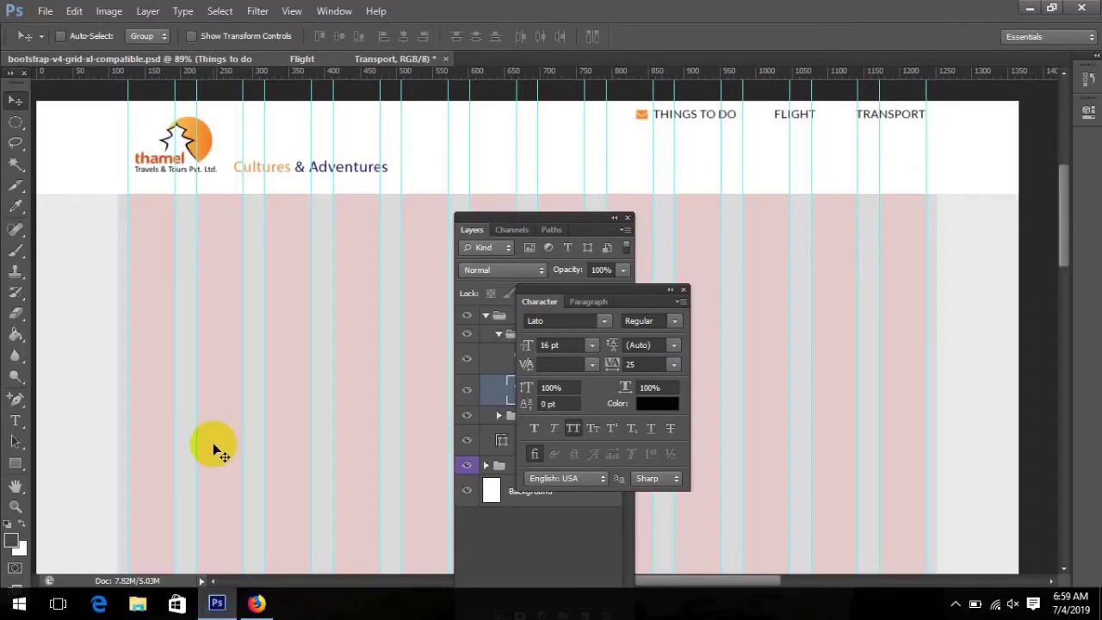
# - Paste the plane glyph as a FontAwesome text layer in logo orange and drag it beside FLIGHT
pyautogui.click(15, 420)
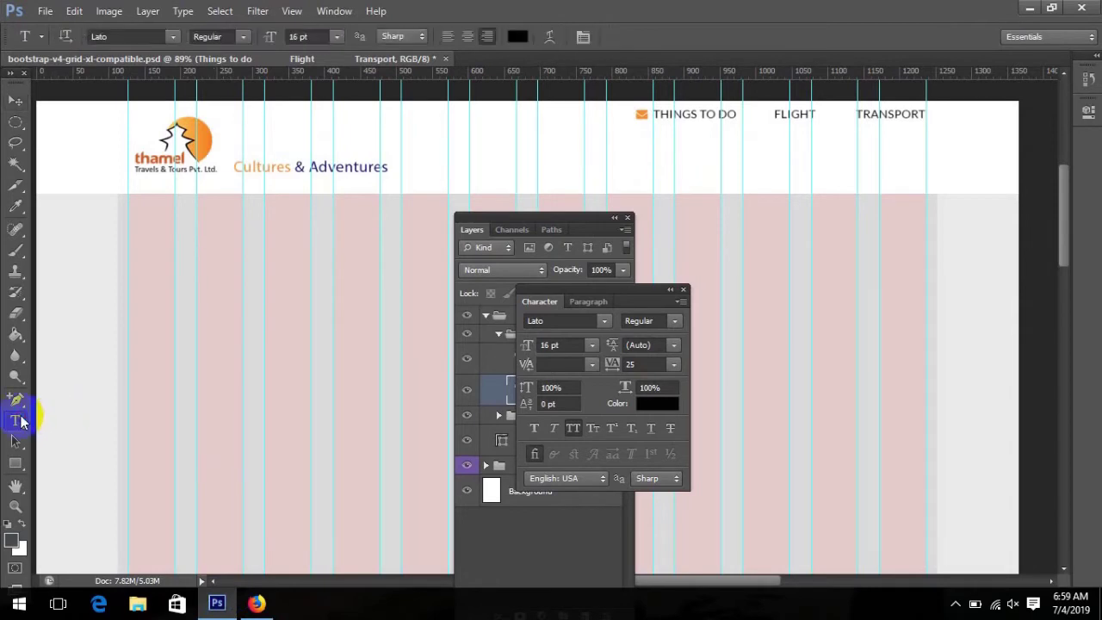
pyautogui.click(752, 174)
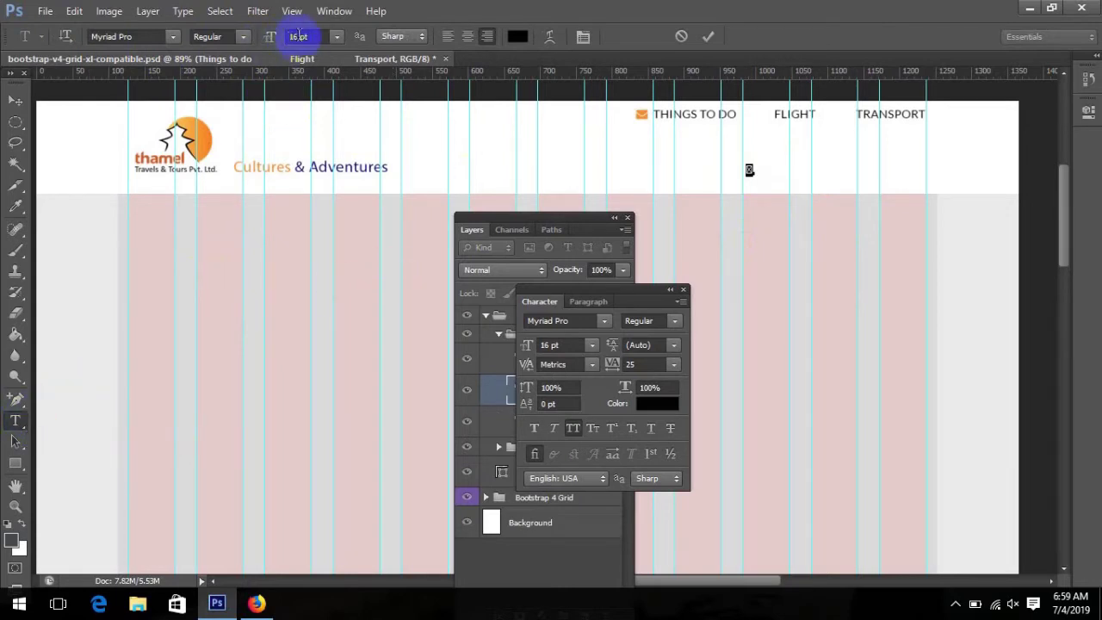
pyautogui.click(156, 36)
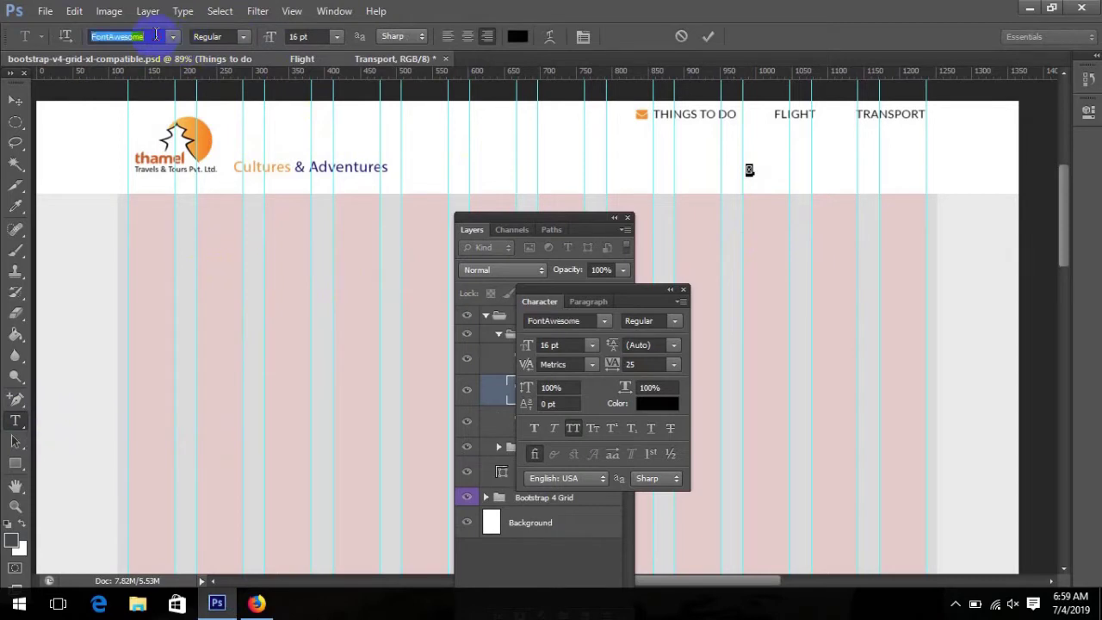
pyautogui.press('Return')
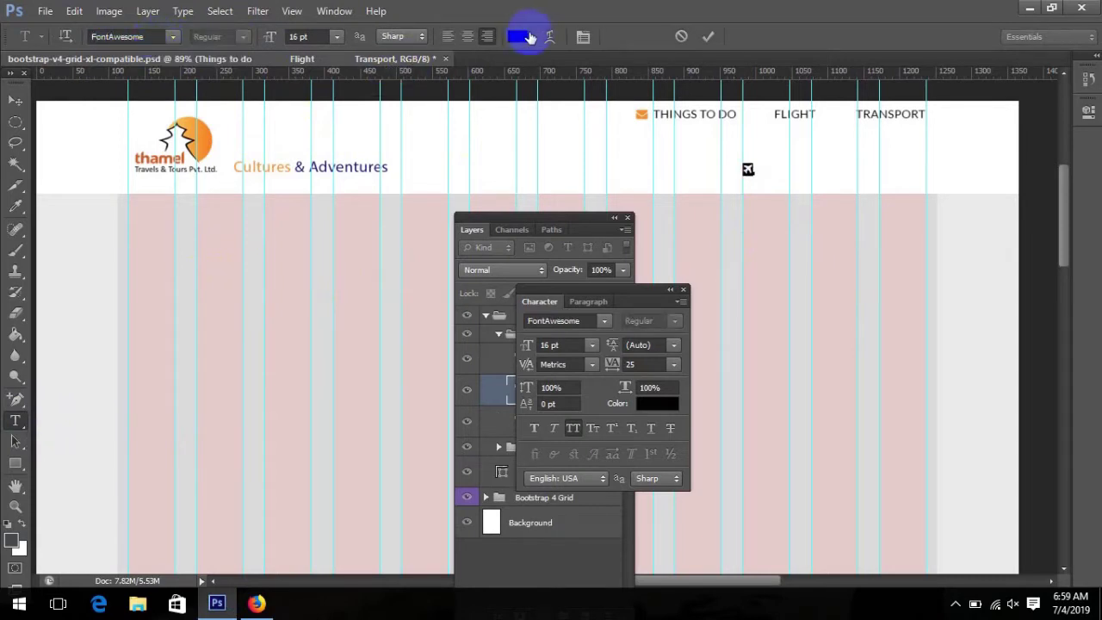
pyautogui.click(517, 36)
pyautogui.click(200, 131)
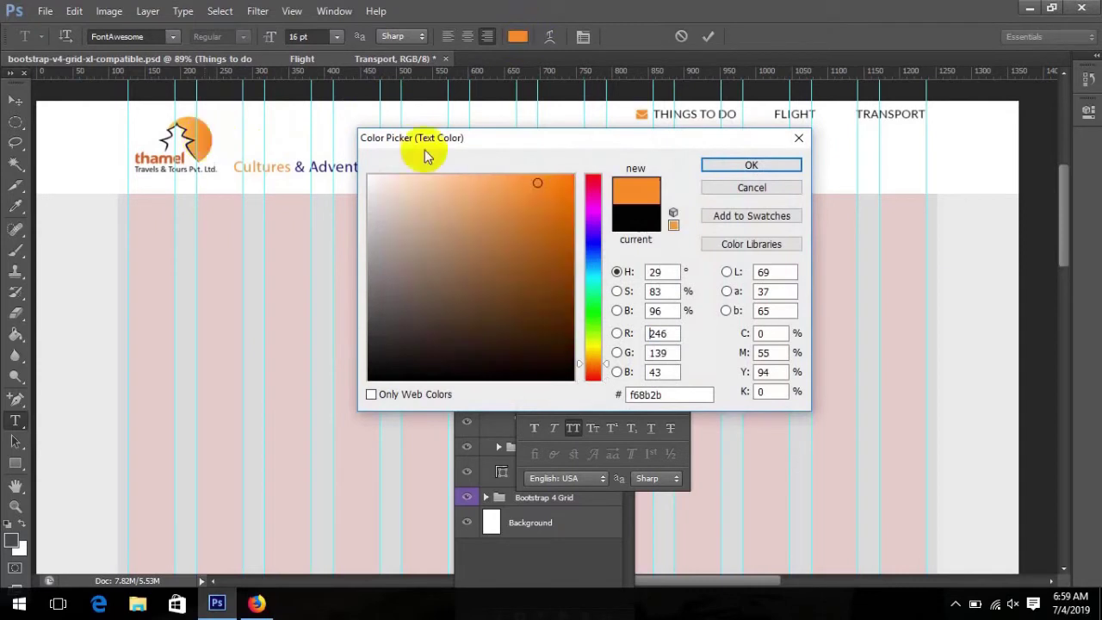
pyautogui.click(734, 166)
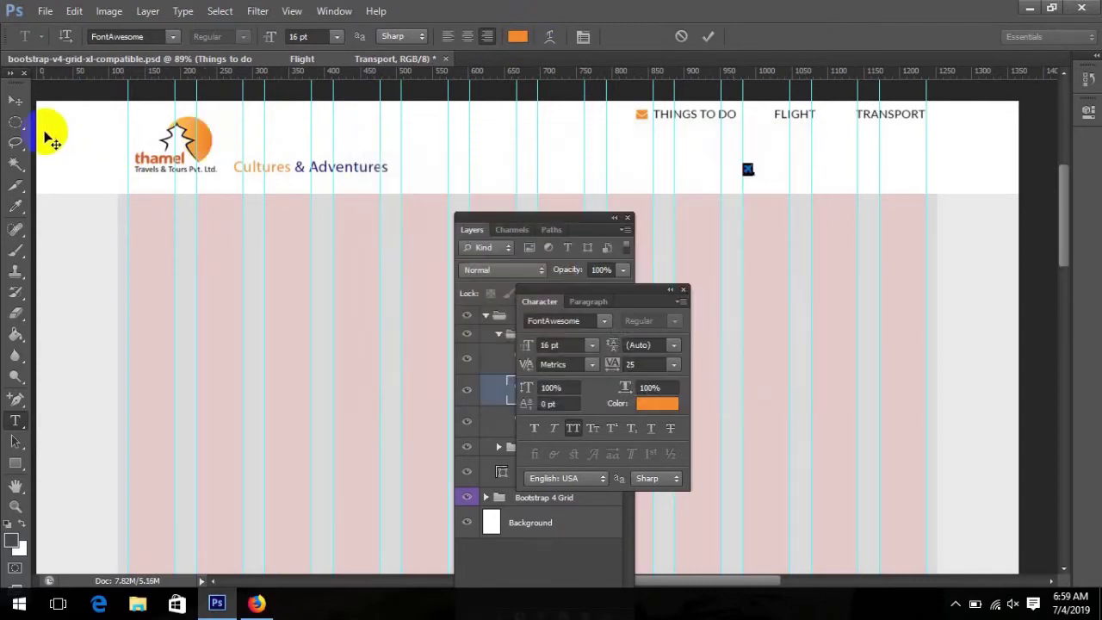
pyautogui.click(15, 99)
pyautogui.moveTo(754, 172); pyautogui.dragTo(772, 124)
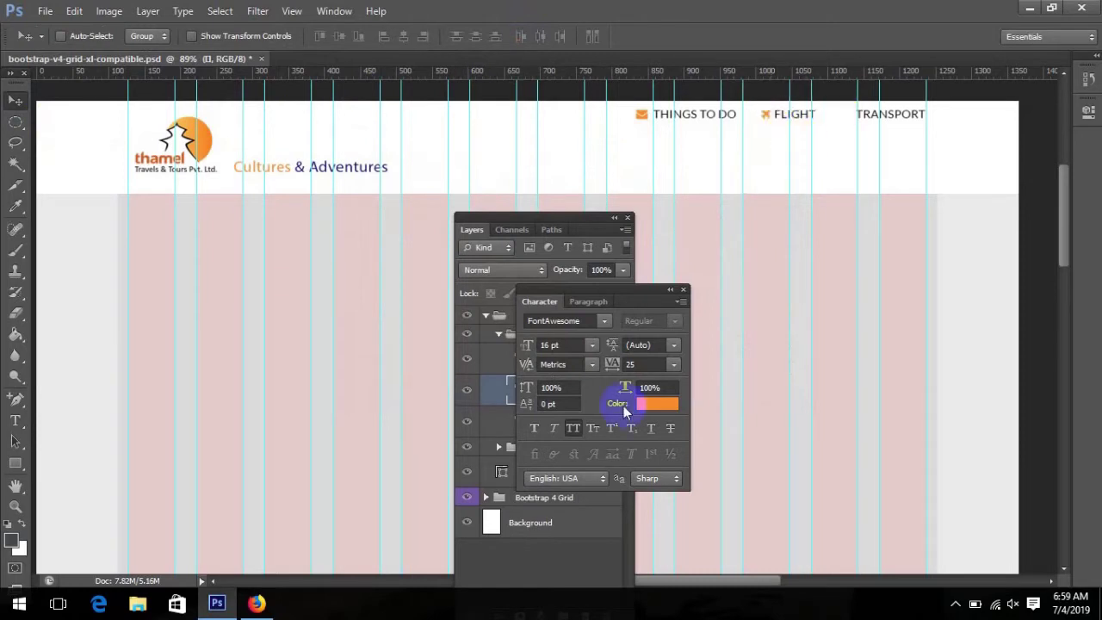
pyautogui.click(256, 604)
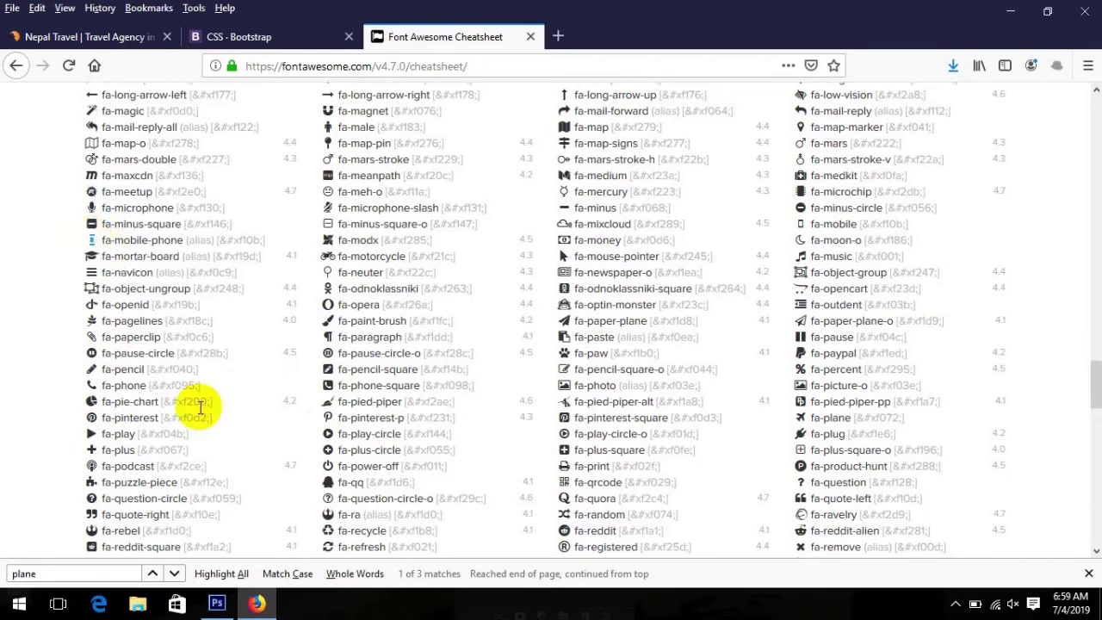
# - Paste another FontAwesome glyph as a new text layer and move it next to TRANSPORT
pyautogui.click(217, 604)
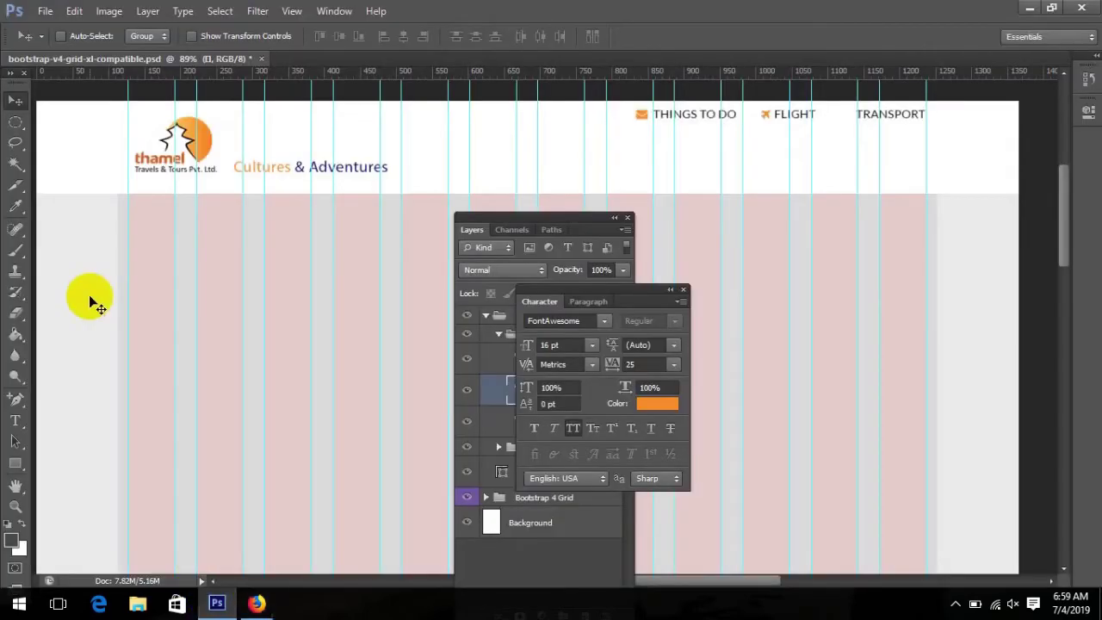
pyautogui.click(17, 420)
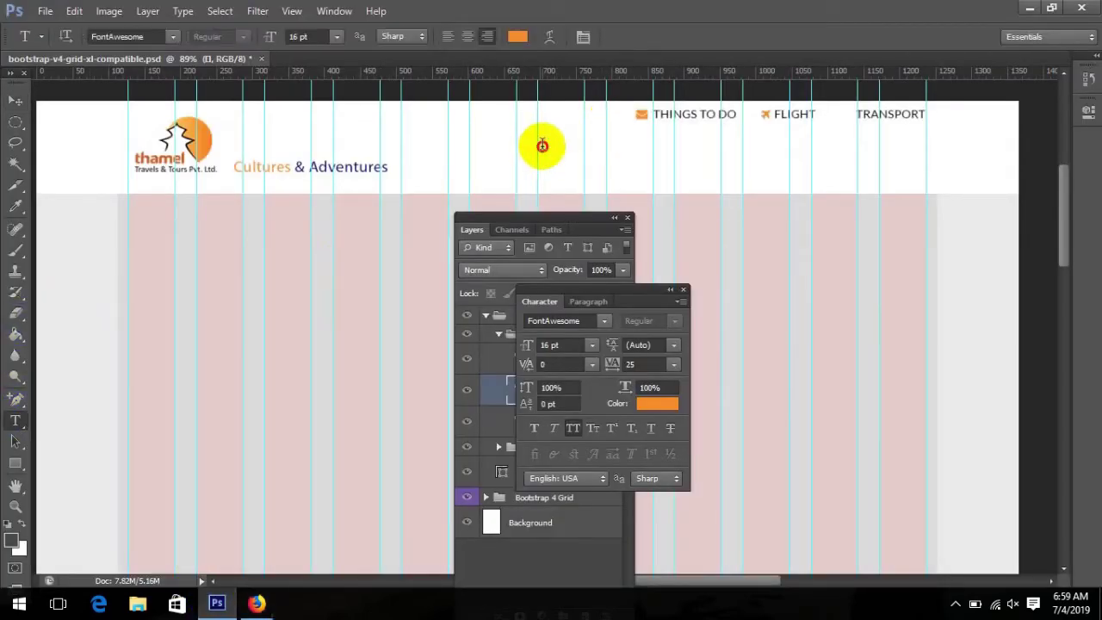
pyautogui.click(541, 144)
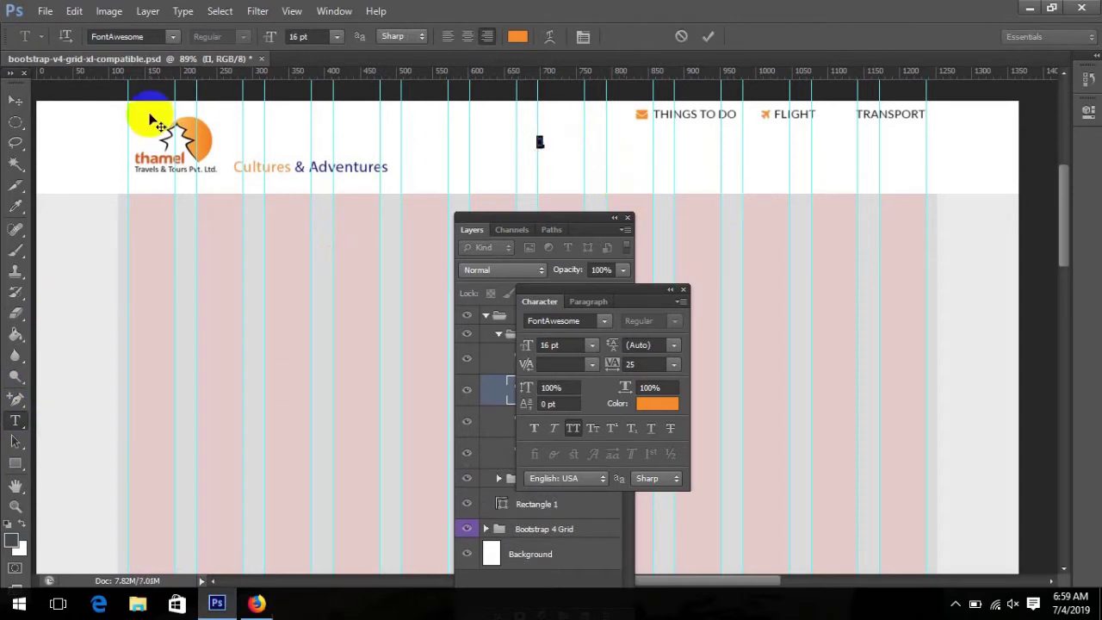
pyautogui.click(16, 100)
pyautogui.moveTo(555, 148); pyautogui.dragTo(858, 113)
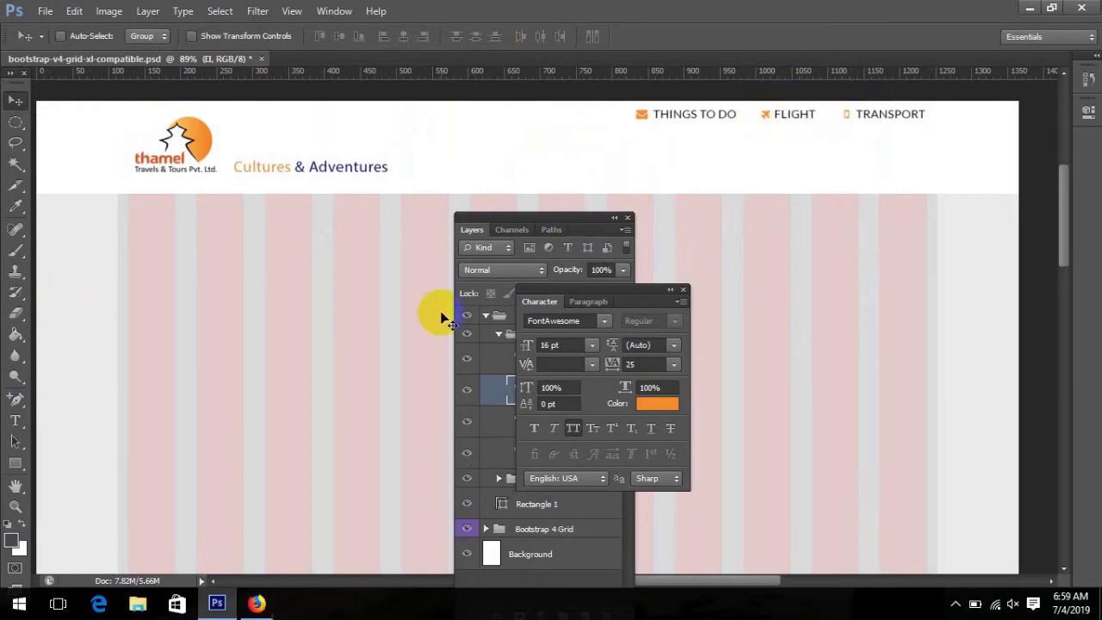
pyautogui.click(257, 603)
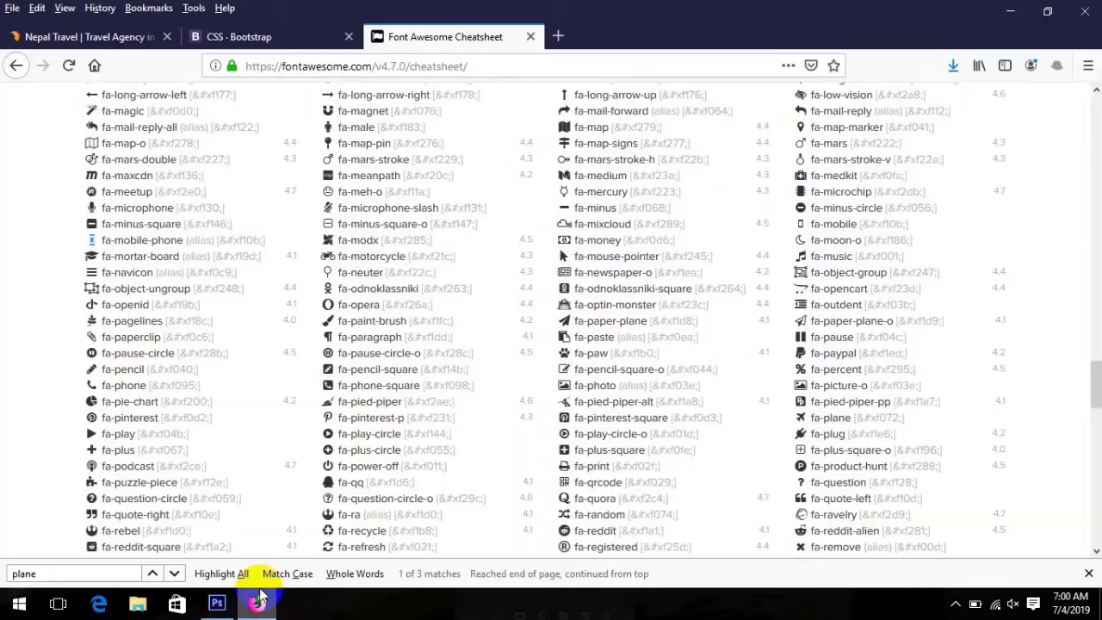
# - Review the Nepal Travel, Font Awesome and Bootstrap tabs, then select the top layer in topright
pyautogui.click(95, 36)
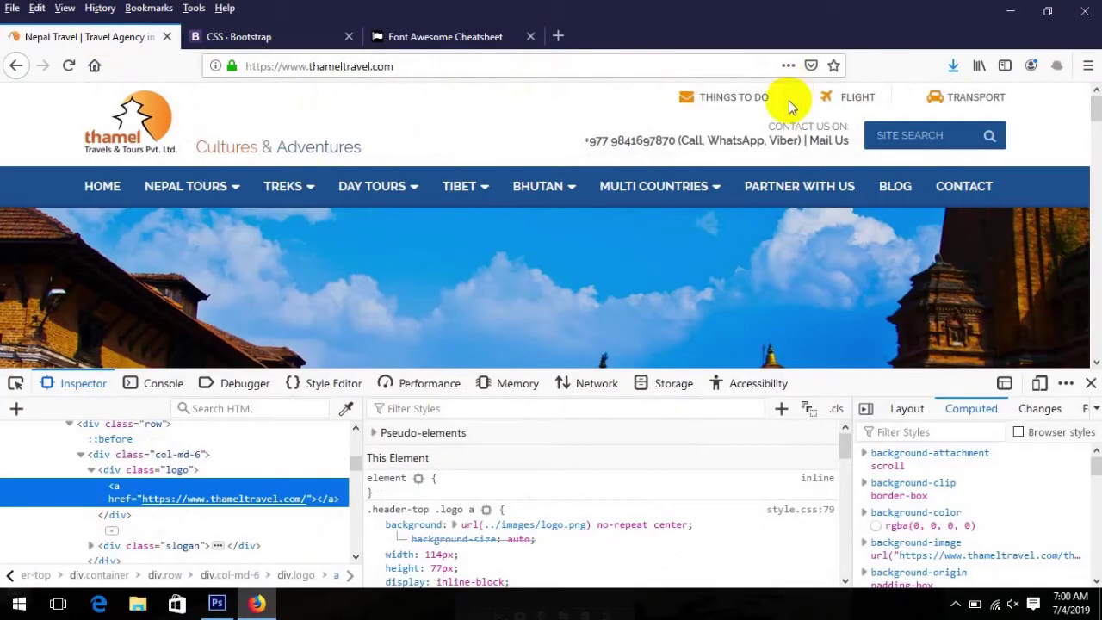
pyautogui.click(368, 36)
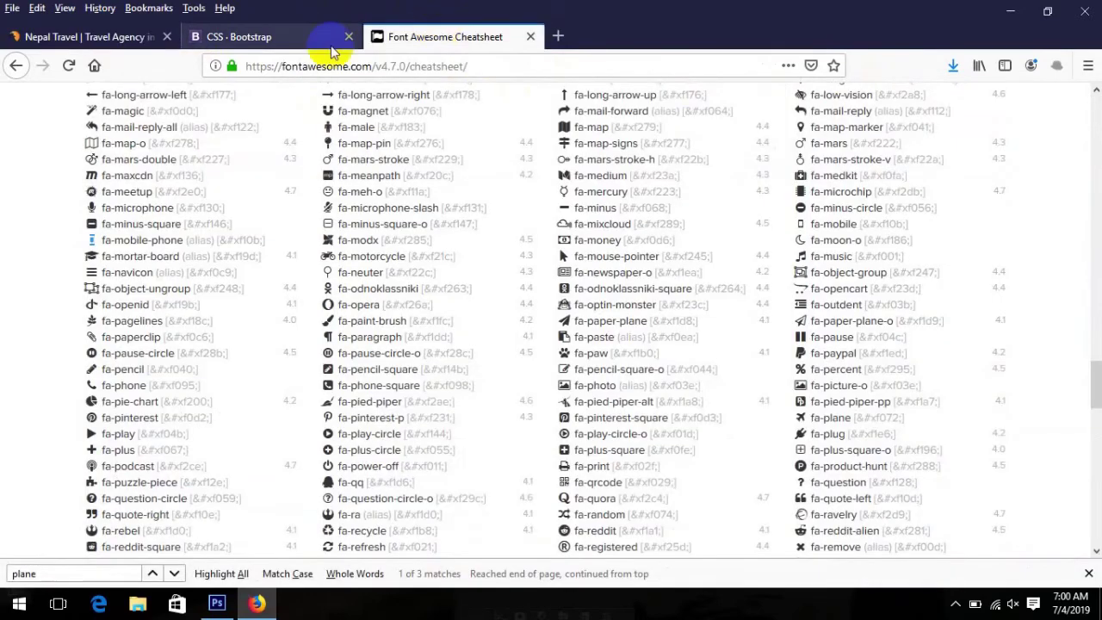
pyautogui.click(284, 39)
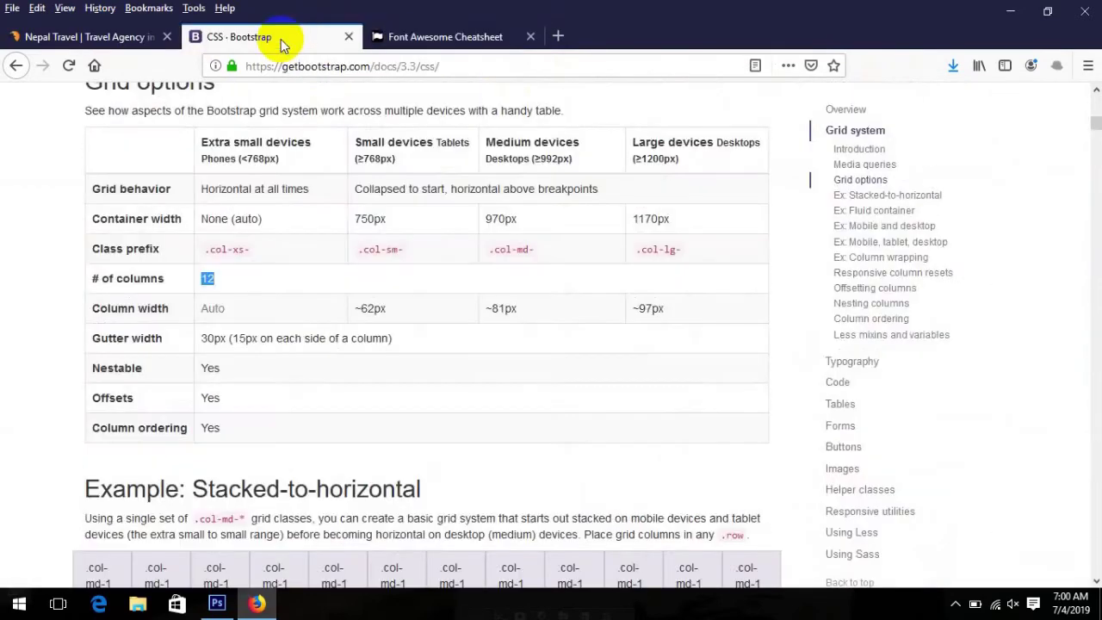
pyautogui.click(217, 602)
pyautogui.moveTo(648, 297); pyautogui.dragTo(941, 253)
pyautogui.click(576, 383)
pyautogui.click(567, 370)
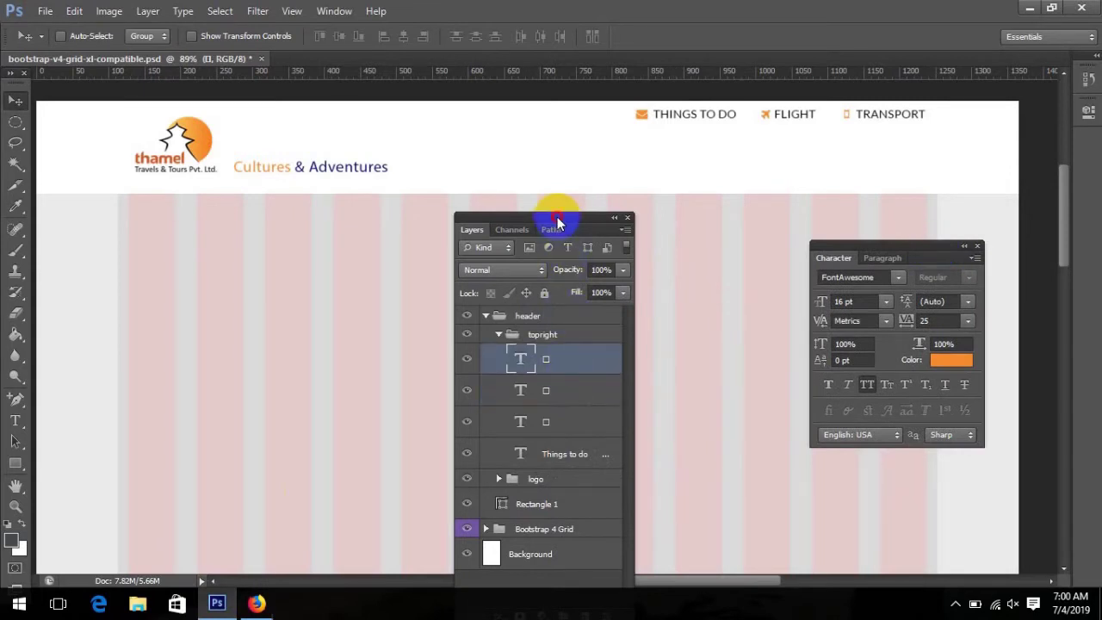
# - Add a new layer and select a one-pixel column between THINGS TO DO and FLIGHT
pyautogui.moveTo(560, 219); pyautogui.dragTo(370, 93)
pyautogui.click(402, 489)
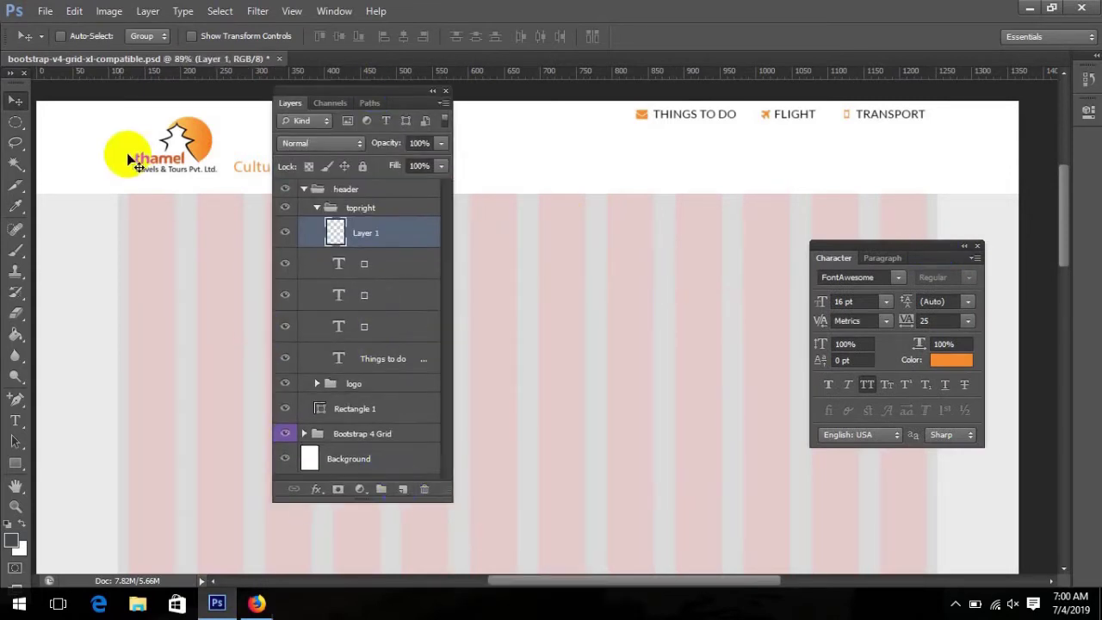
pyautogui.click(18, 121)
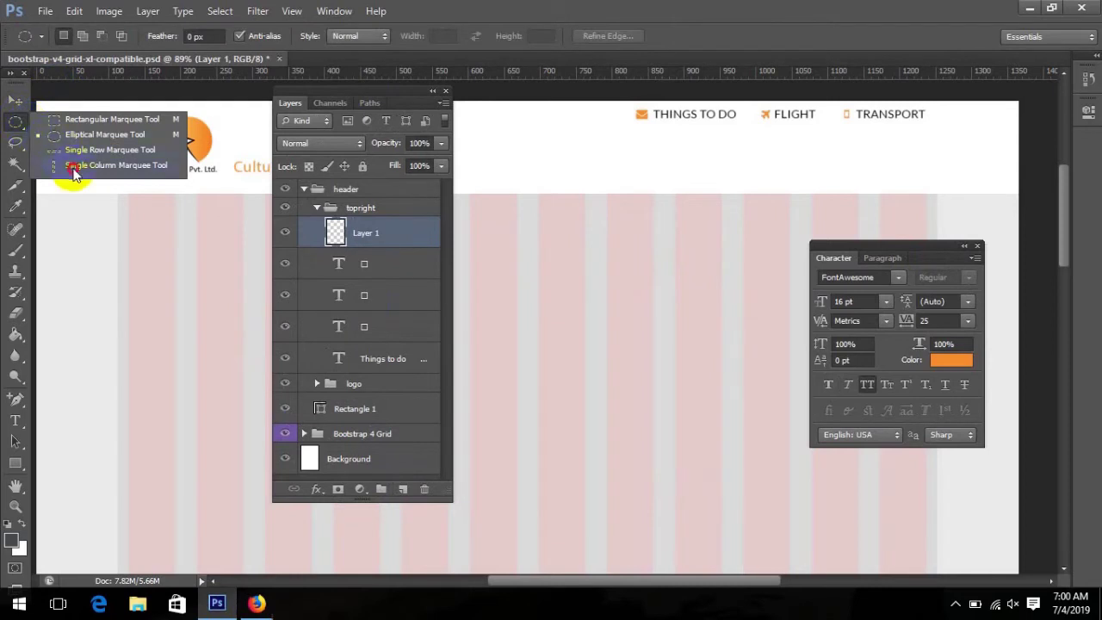
pyautogui.click(74, 165)
pyautogui.moveTo(736, 128); pyautogui.dragTo(745, 152)
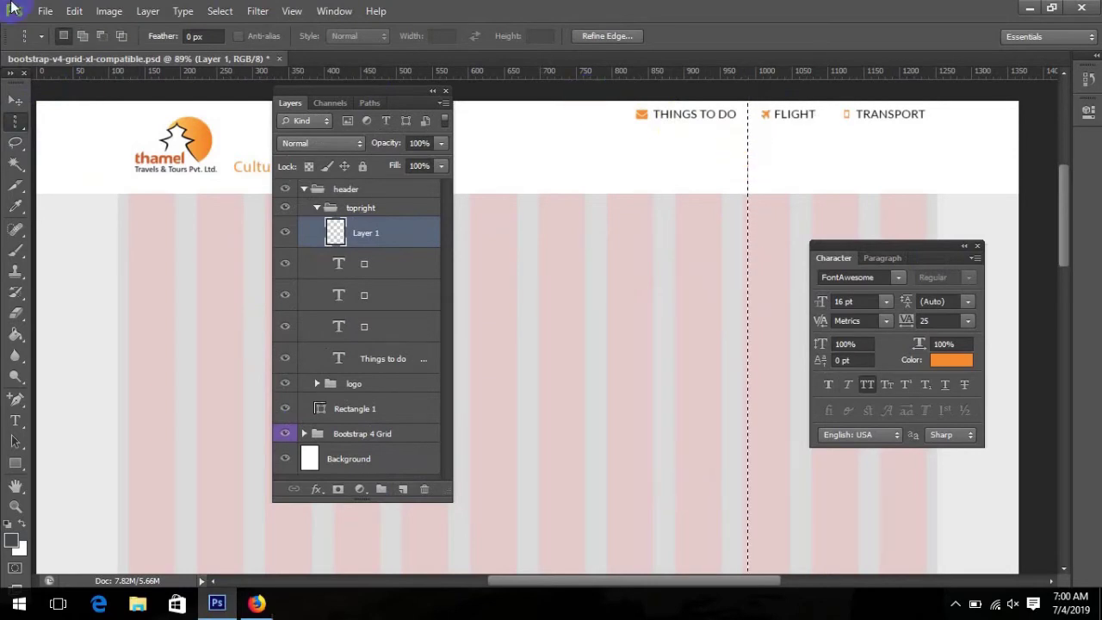
# - Stroke the column selection with a 1 px #787878 grey line
pyautogui.click(89, 15)
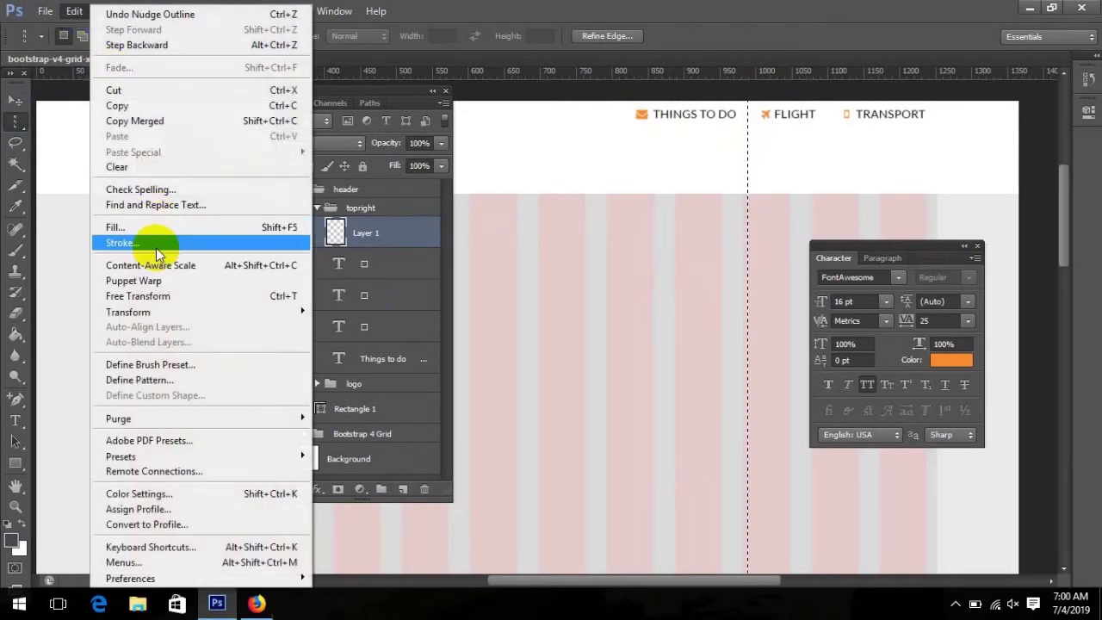
pyautogui.click(146, 241)
pyautogui.click(516, 191)
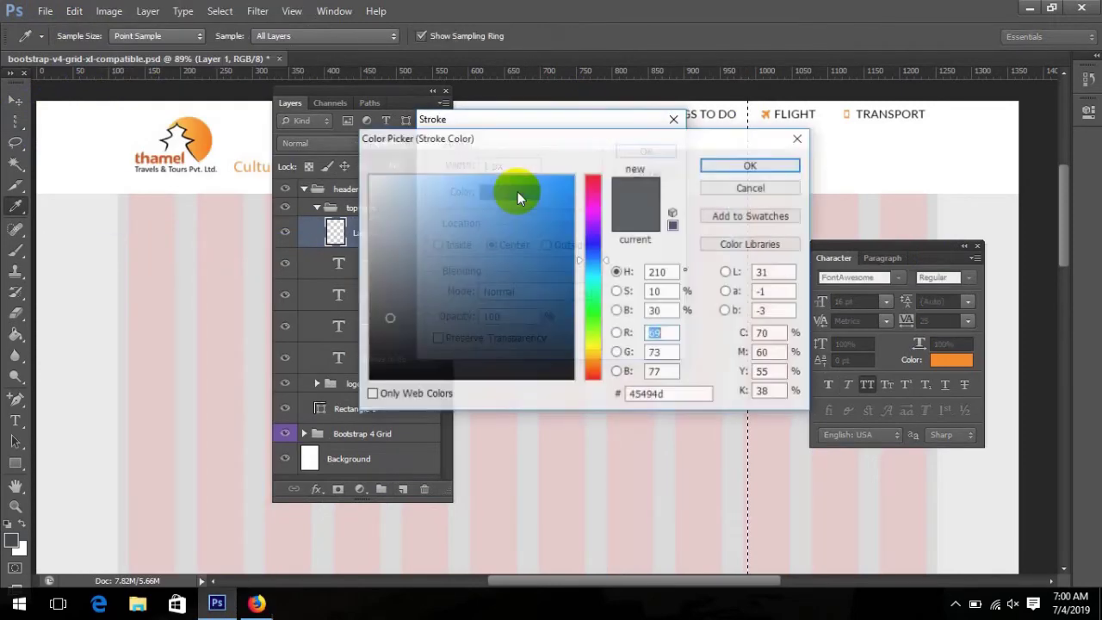
pyautogui.moveTo(396, 307); pyautogui.dragTo(366, 283)
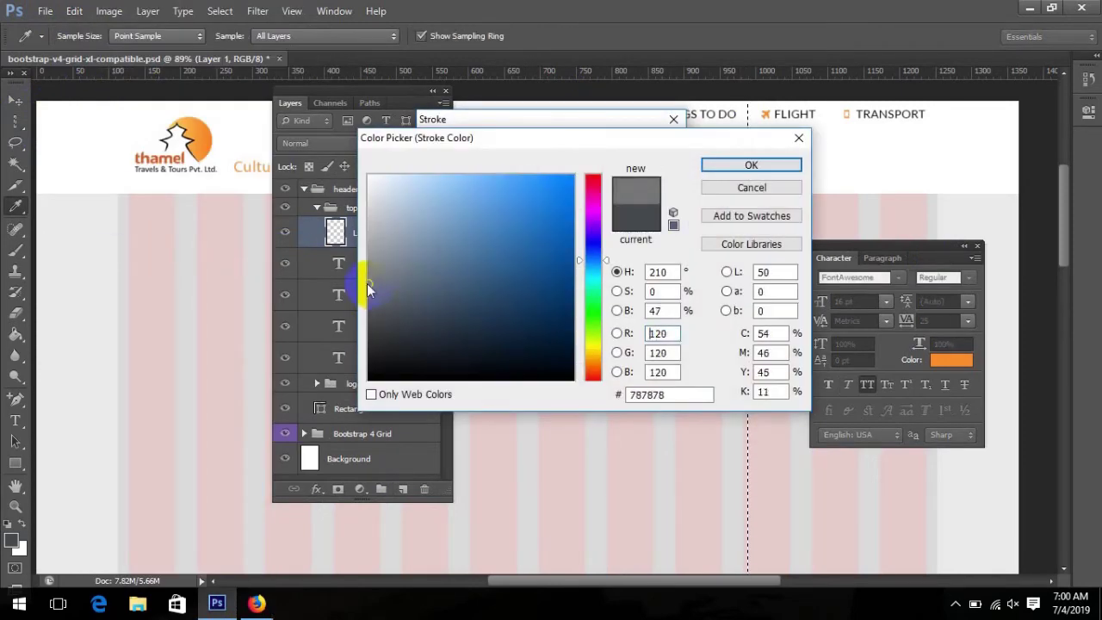
pyautogui.click(732, 162)
pyautogui.click(646, 151)
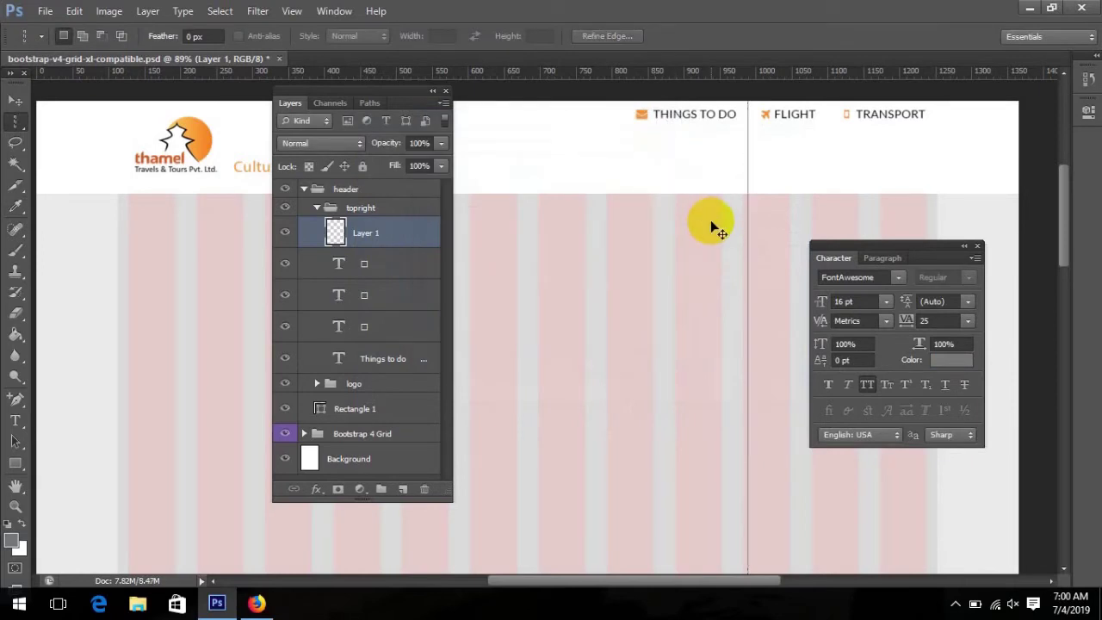
pyautogui.rightClick(16, 126)
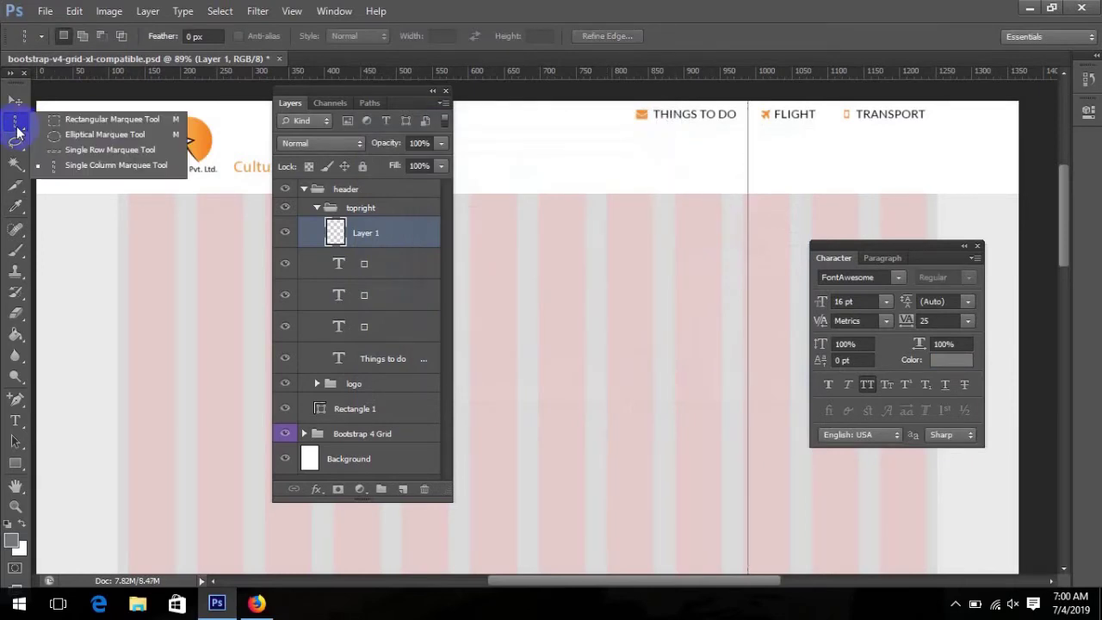
# - Draw a tall, narrow rectangular selection with a 30 px feather beside the divider
pyautogui.click(71, 120)
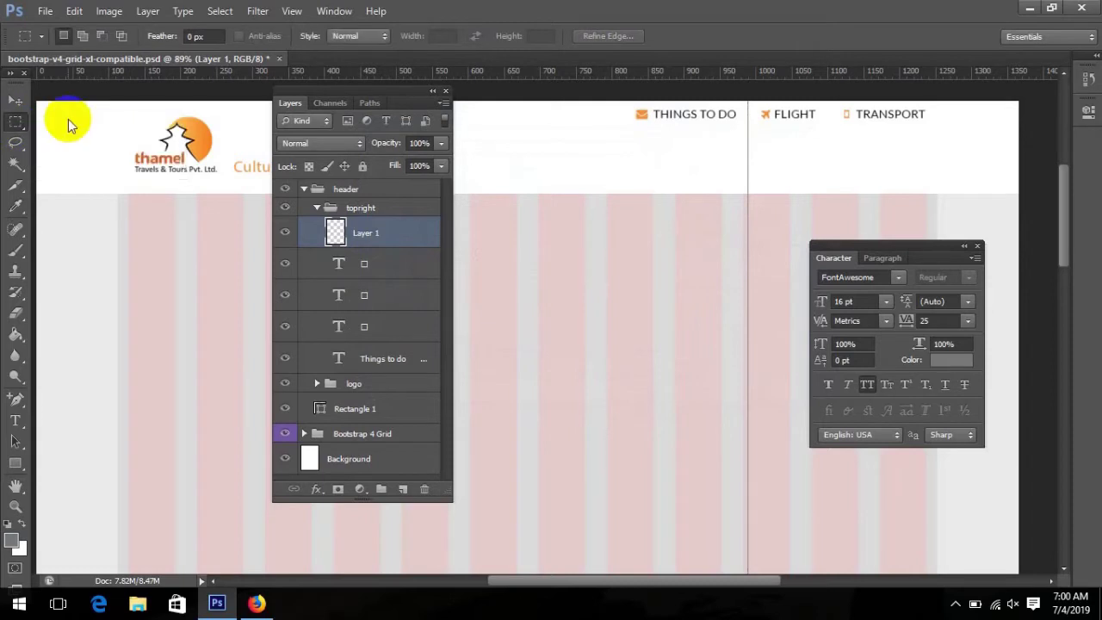
pyautogui.click(191, 37)
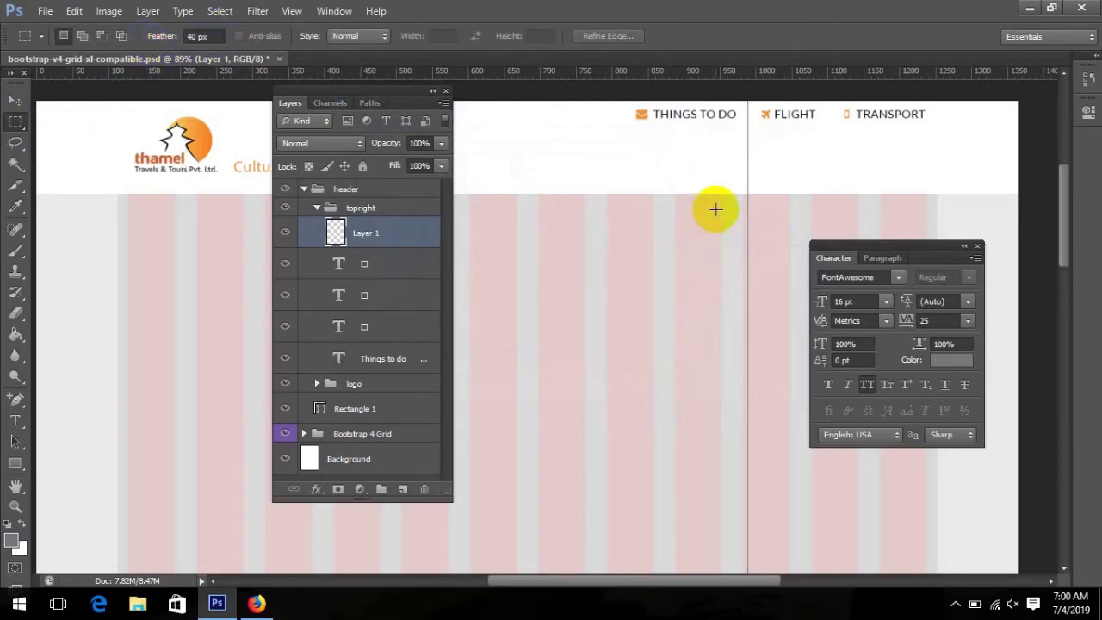
pyautogui.moveTo(737, 196); pyautogui.dragTo(761, 248)
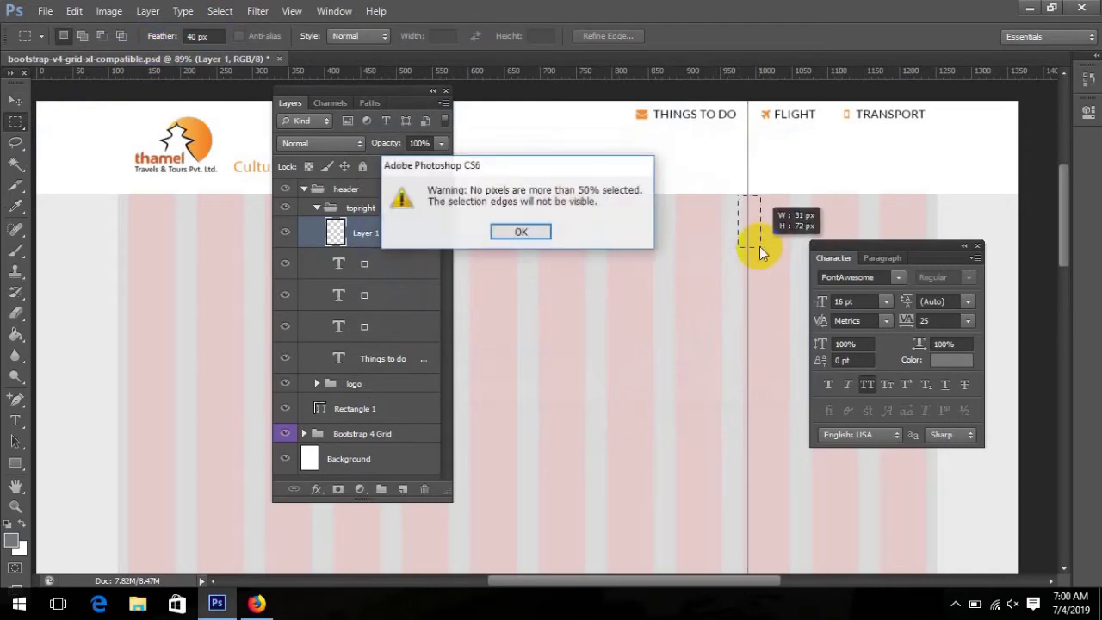
pyautogui.click(503, 231)
pyautogui.click(197, 36)
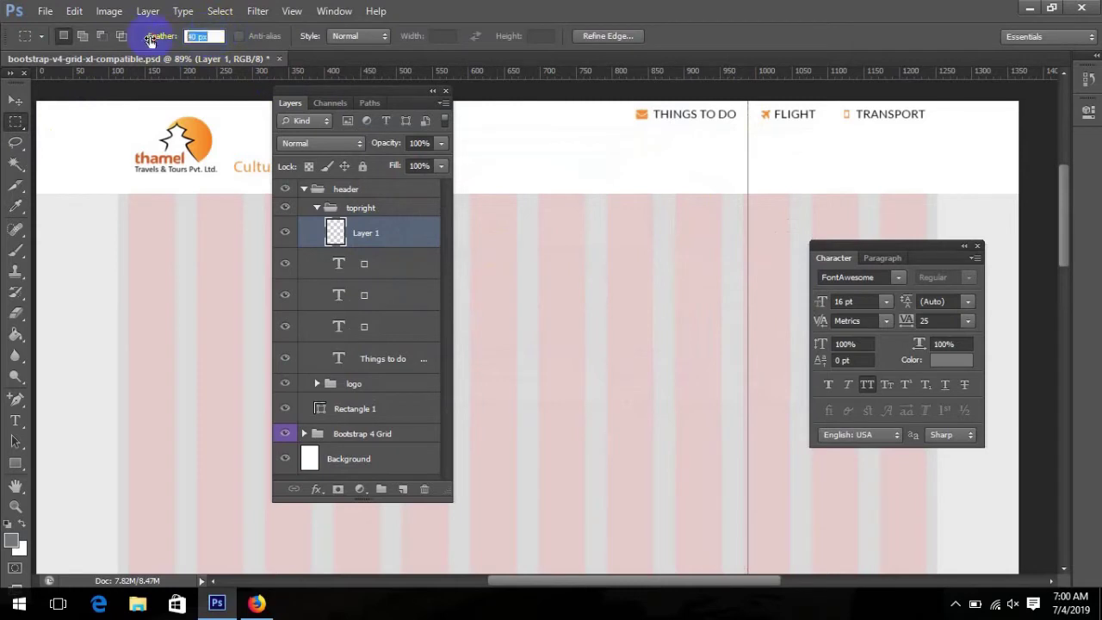
pyautogui.write('30')
pyautogui.moveTo(712, 207); pyautogui.dragTo(792, 297)
pyautogui.click(730, 225)
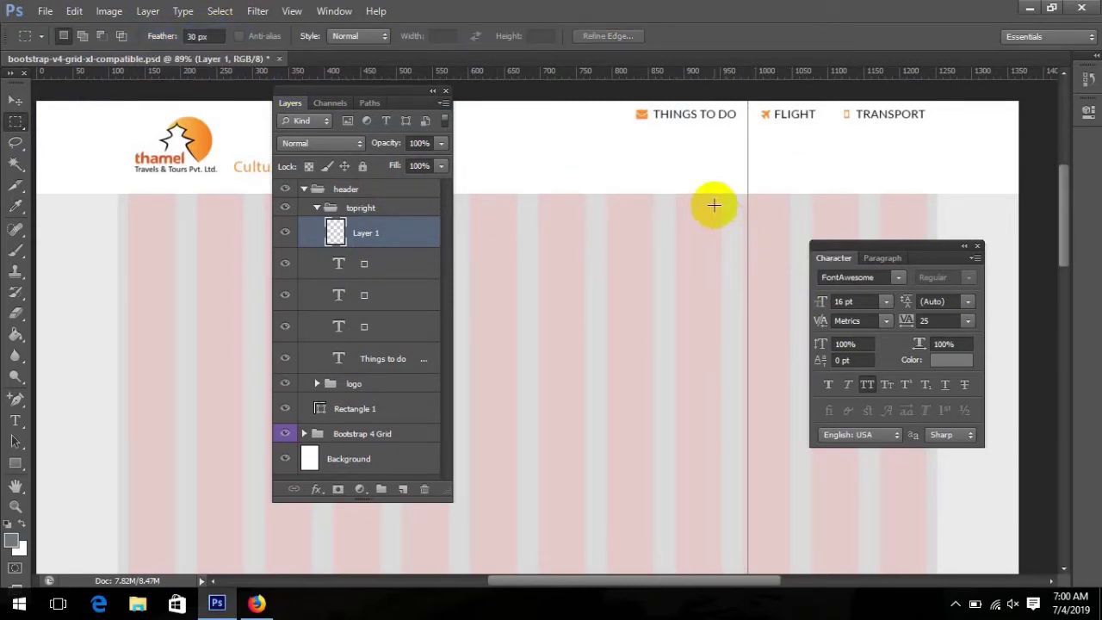
pyautogui.moveTo(736, 215); pyautogui.dragTo(768, 333)
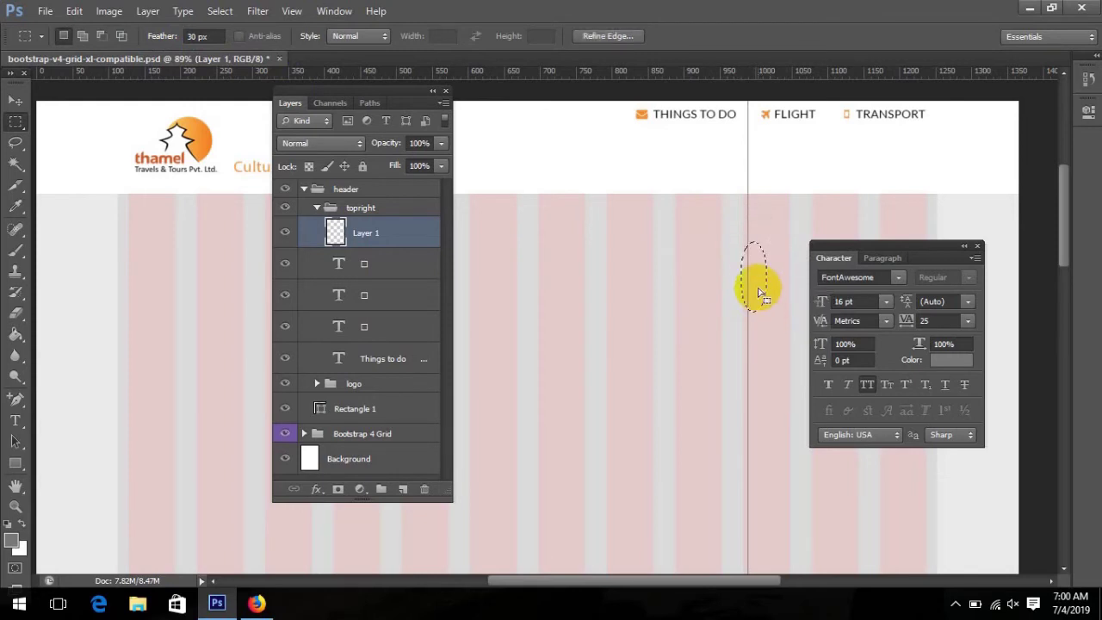
pyautogui.moveTo(751, 284); pyautogui.dragTo(745, 285)
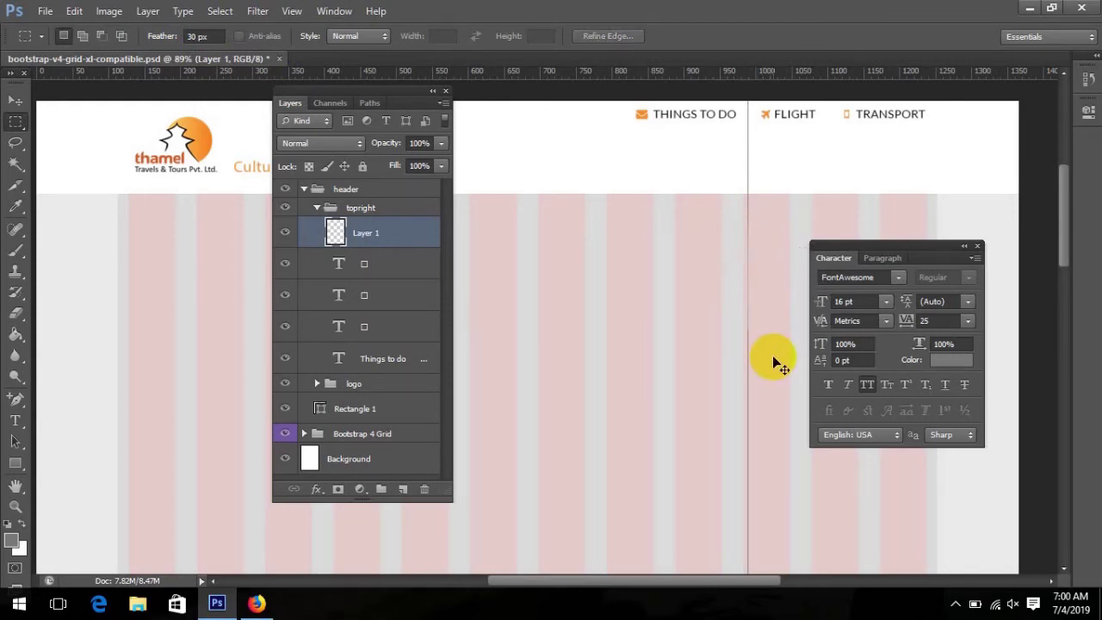
# - Create Layer 2 holding the faded line, move it up, and delete Layer 1
pyautogui.hotkey('ctrl', 'shift', 'alt', 'n')
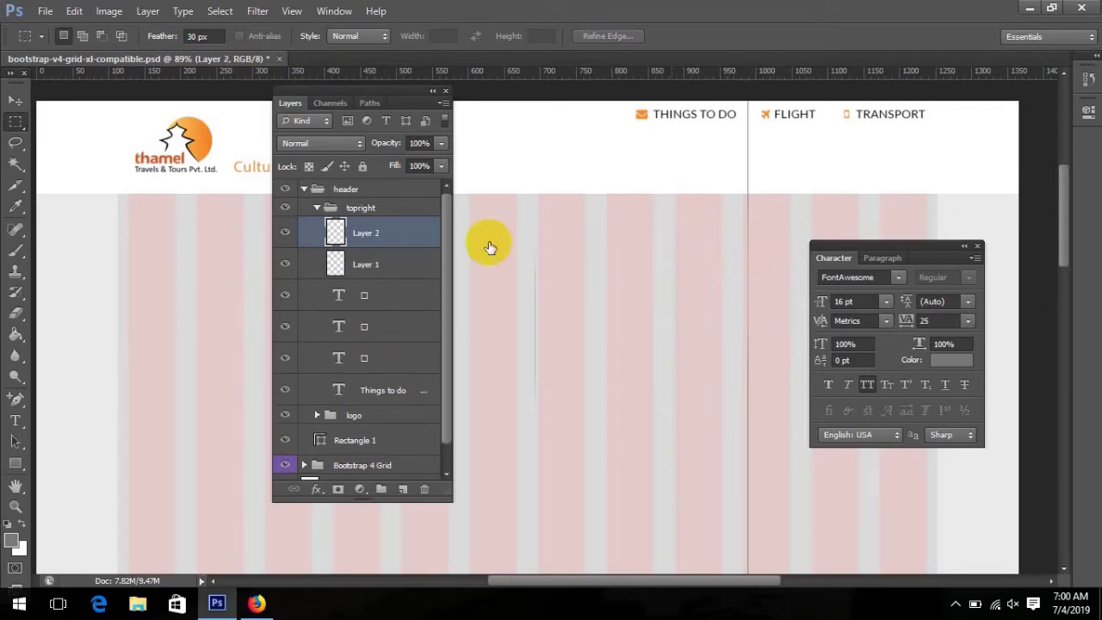
pyautogui.click(14, 99)
pyautogui.moveTo(571, 301); pyautogui.dragTo(552, 142)
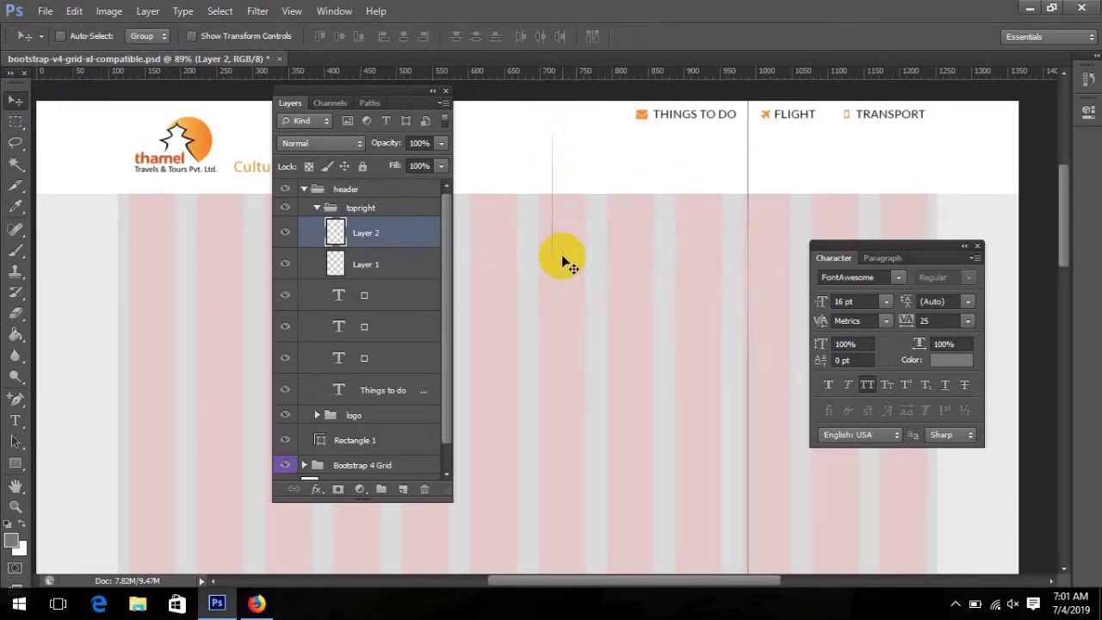
pyautogui.click(362, 264)
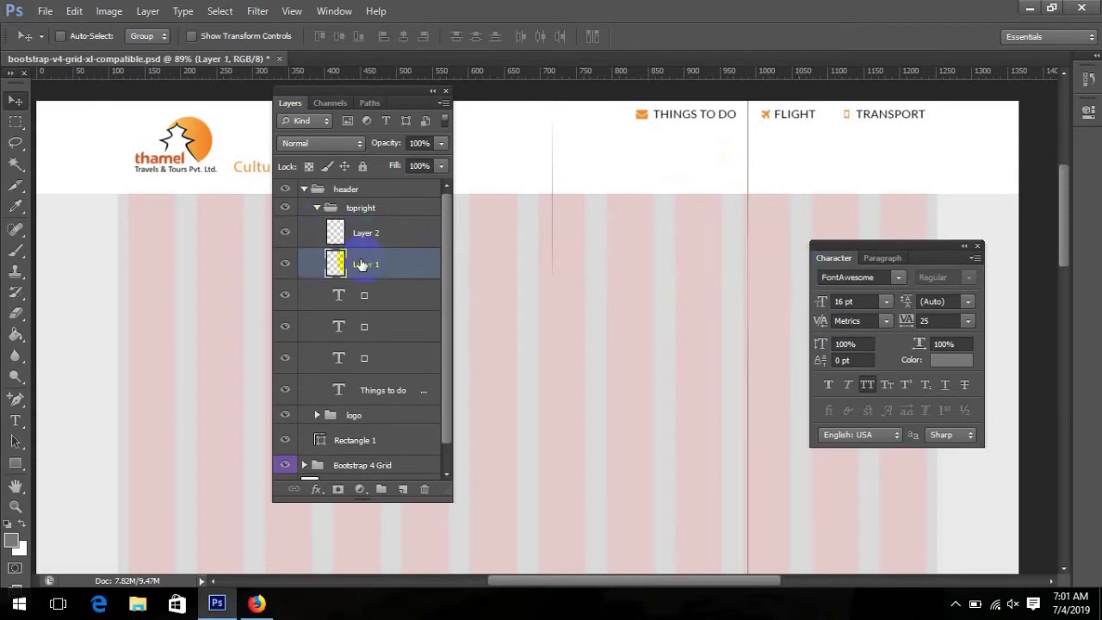
pyautogui.click(283, 266)
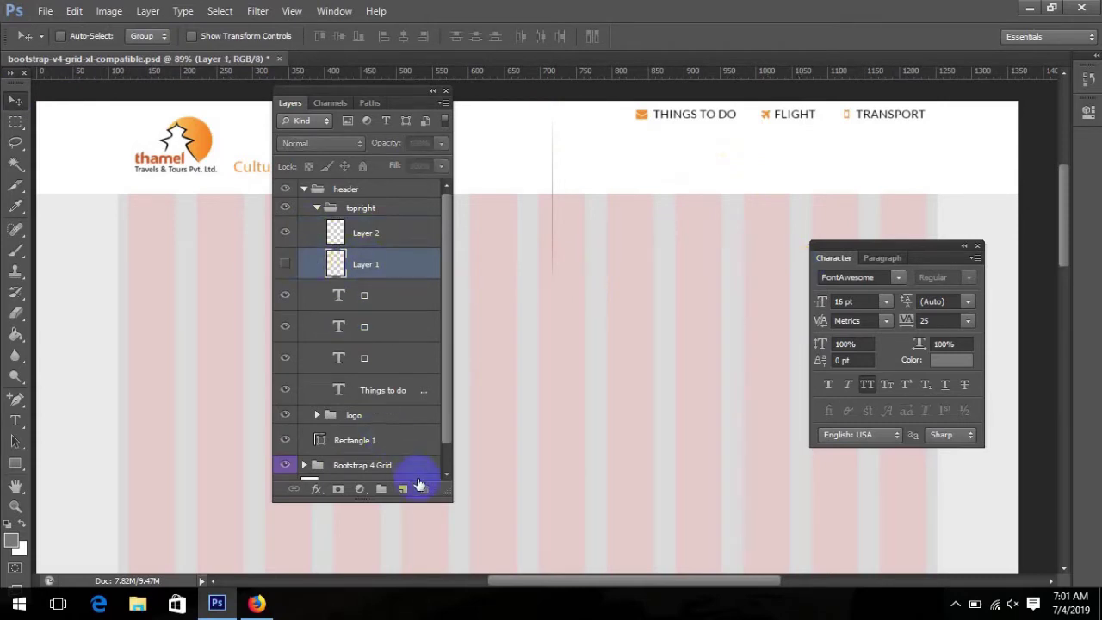
pyautogui.click(417, 482)
pyautogui.click(465, 232)
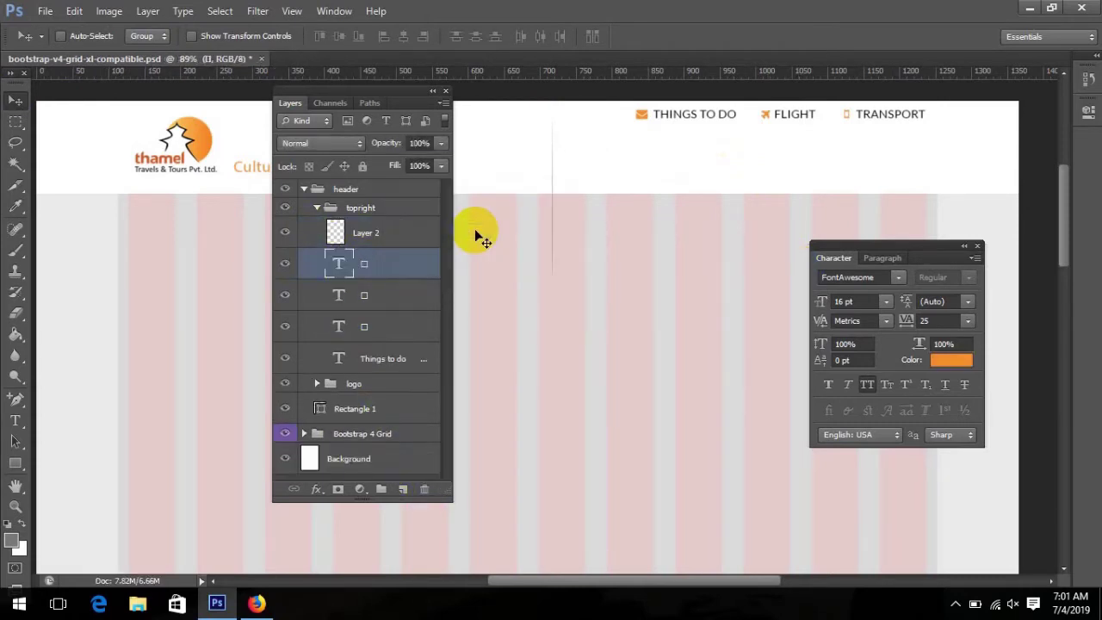
# - Move Layer 2's faded line between THINGS TO DO and FLIGHT
pyautogui.click(413, 231)
pyautogui.moveTo(575, 204); pyautogui.dragTo(753, 89)
pyautogui.moveTo(745, 197); pyautogui.dragTo(758, 142)
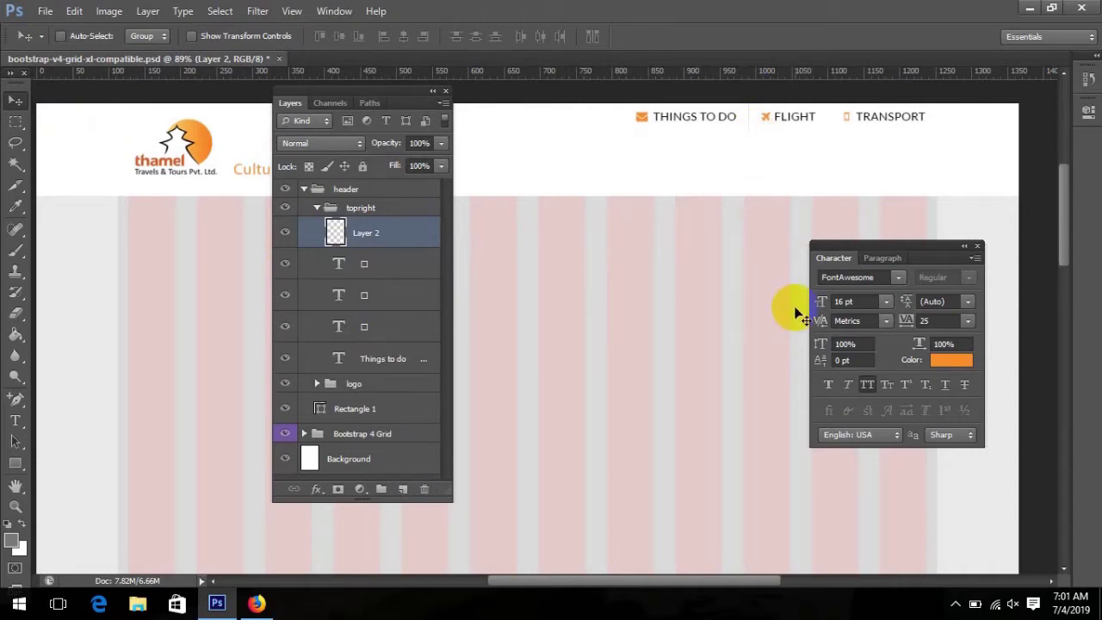
# - Try copying a small feathered selection beside FLIGHT to a new layer, hitting empty-selection errors
pyautogui.click(14, 119)
pyautogui.click(211, 37)
pyautogui.moveTo(213, 37); pyautogui.dragTo(146, 42)
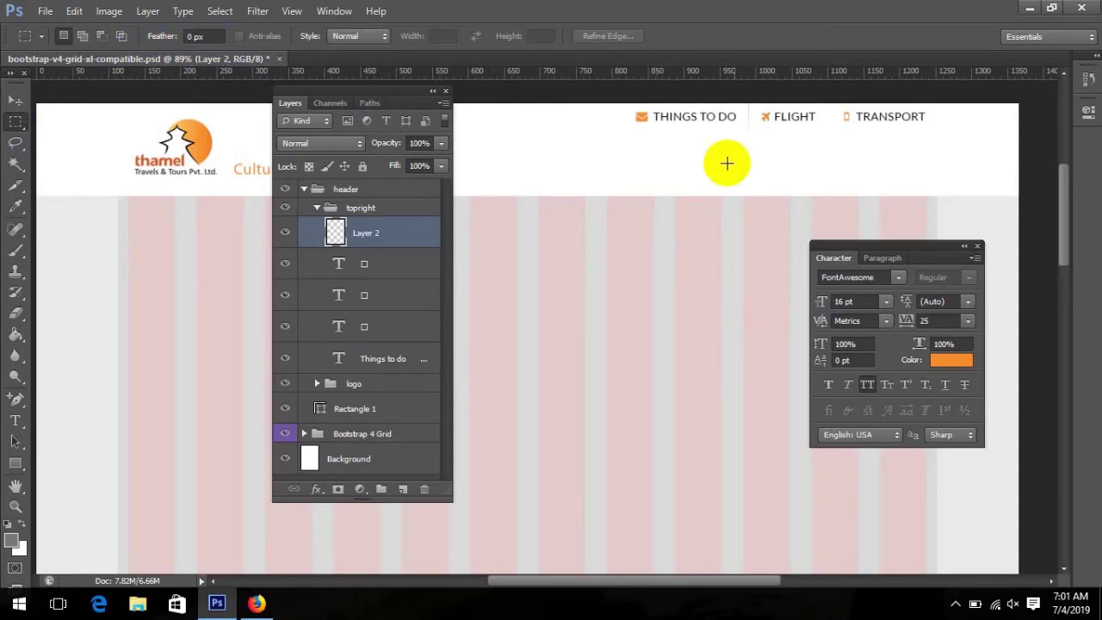
pyautogui.moveTo(793, 174); pyautogui.dragTo(731, 134)
pyautogui.click(758, 163)
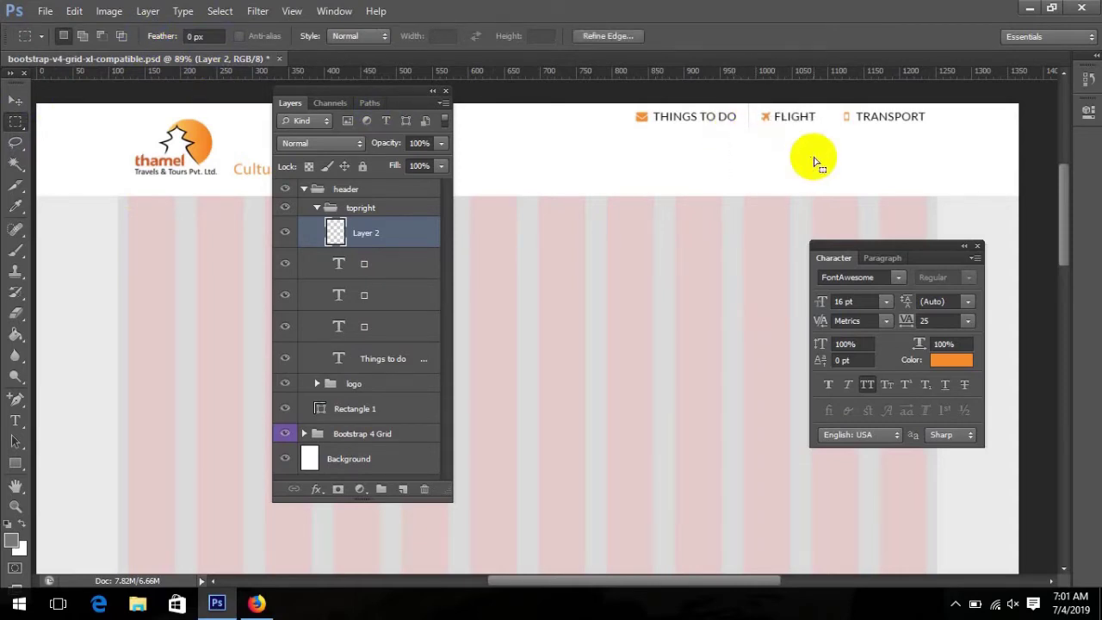
pyautogui.moveTo(811, 156); pyautogui.dragTo(814, 158)
pyautogui.hotkey('ctrl', 'j')
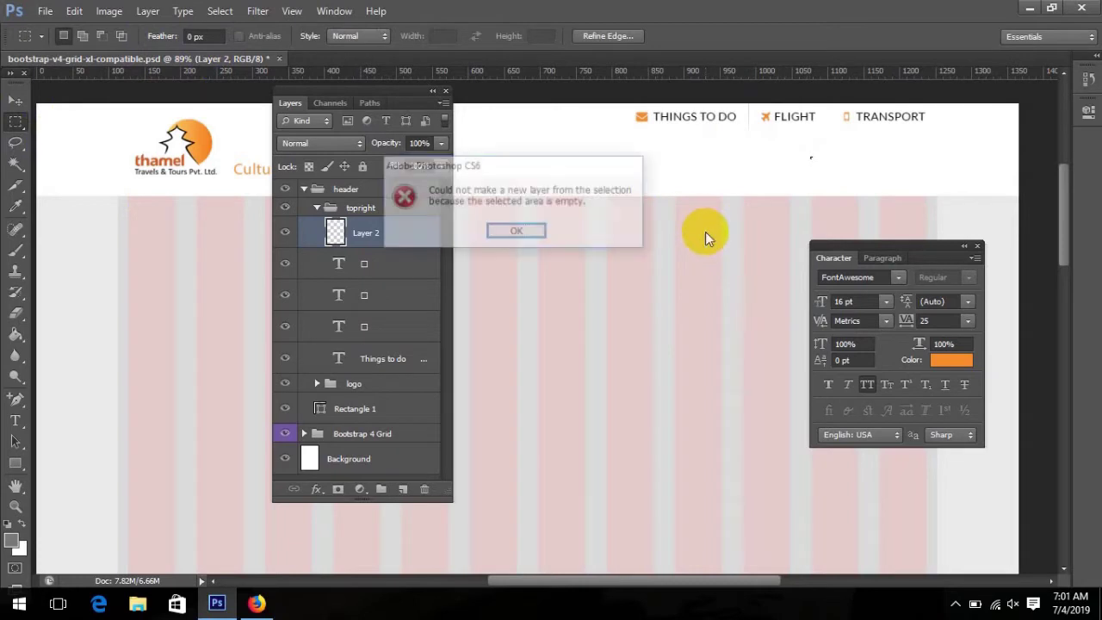
pyautogui.click(512, 229)
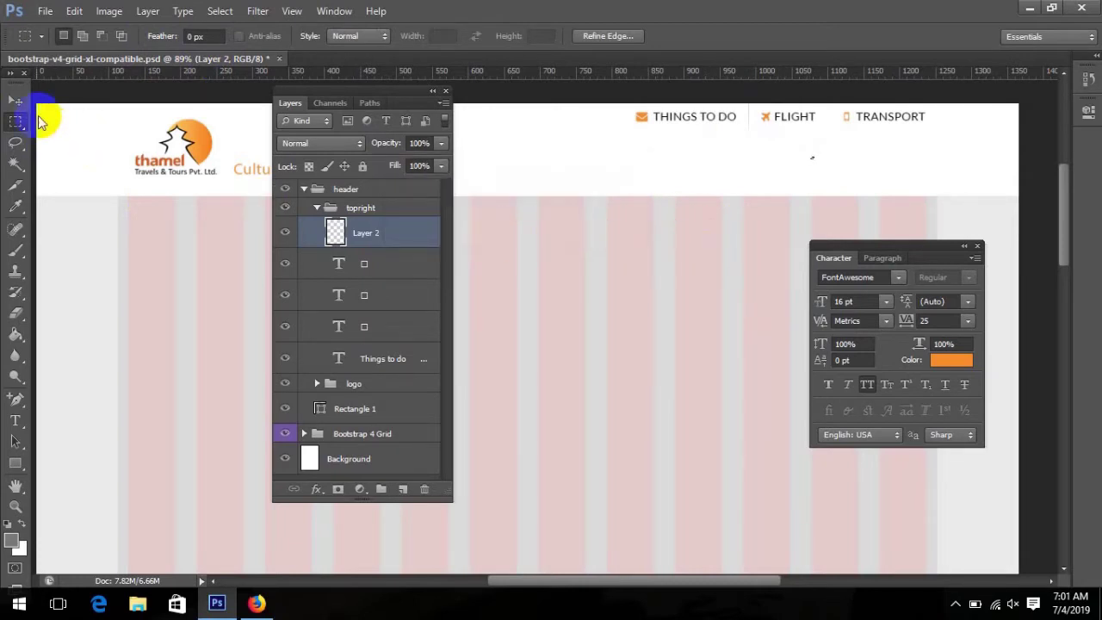
pyautogui.click(15, 100)
pyautogui.hotkey('ctrl', 'j')
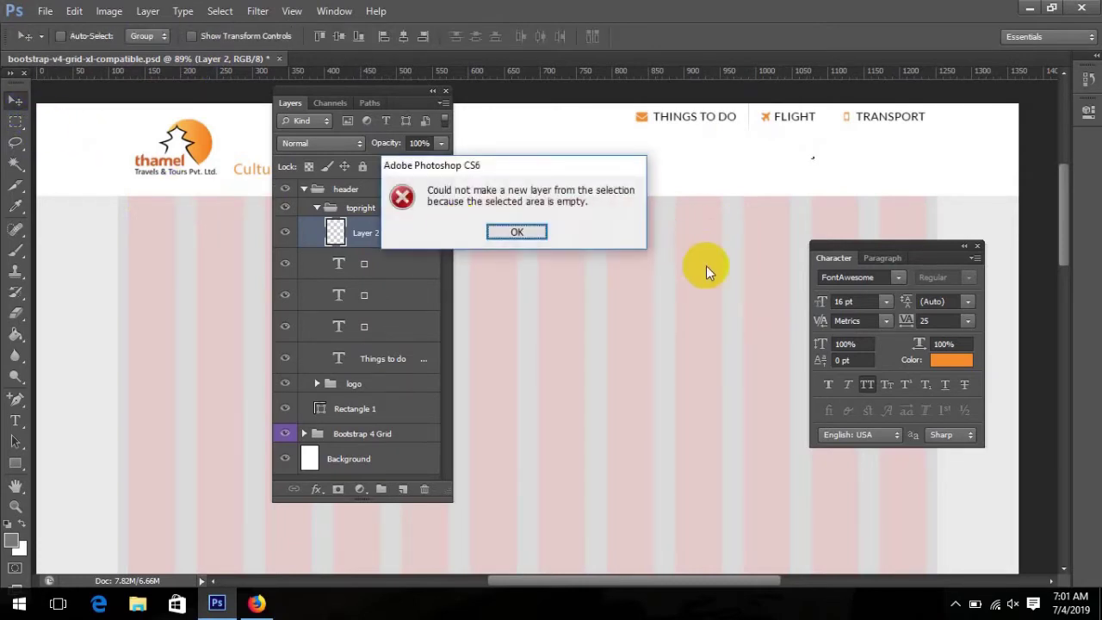
pyautogui.click(535, 234)
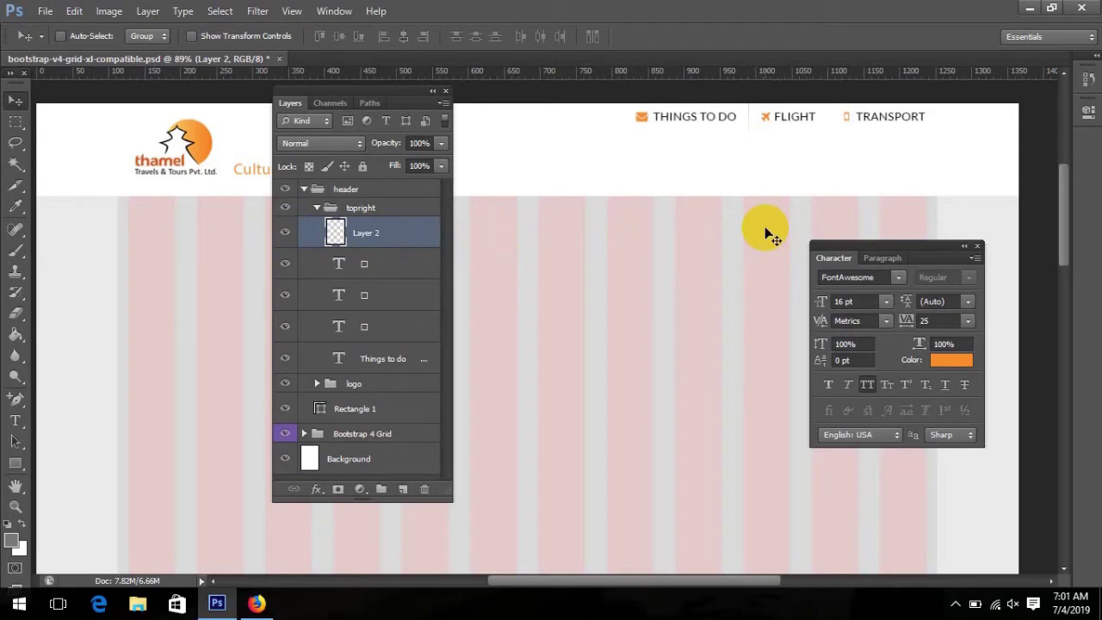
# - Duplicate Layer 2 as Layer 2 copy and show the guides
pyautogui.hotkey('ctrl', 'j')
pyautogui.click(16, 105)
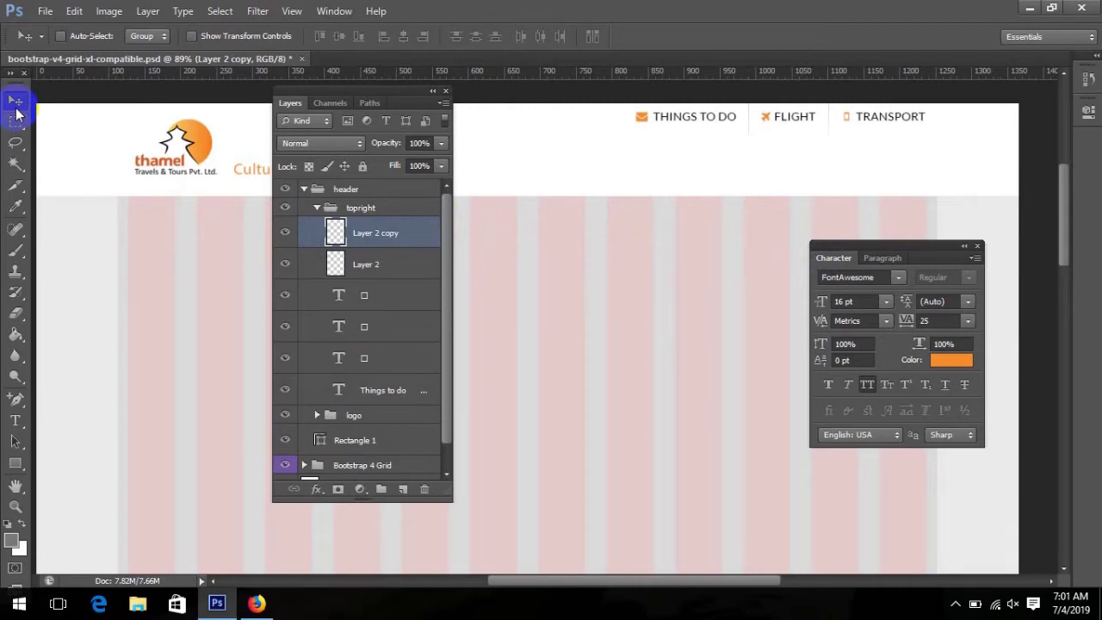
pyautogui.hotkey('ctrl', ';')
pyautogui.hotkey('ctrl', ';')
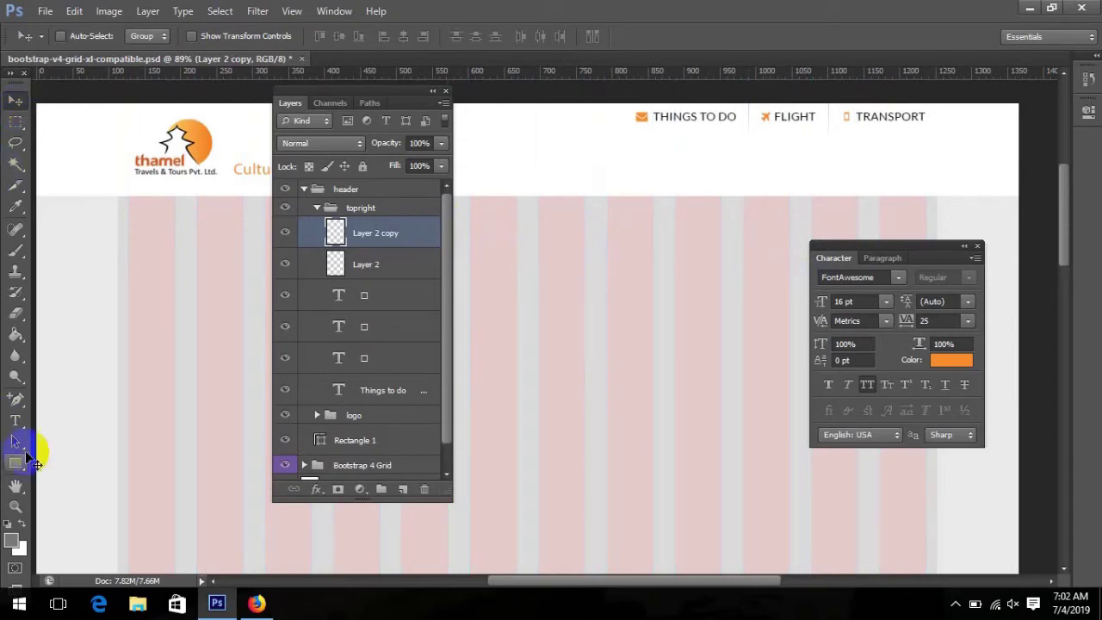
# - Bring up the Thamel Travel reference site in Firefox and look over its header contact details
pyautogui.click(257, 601)
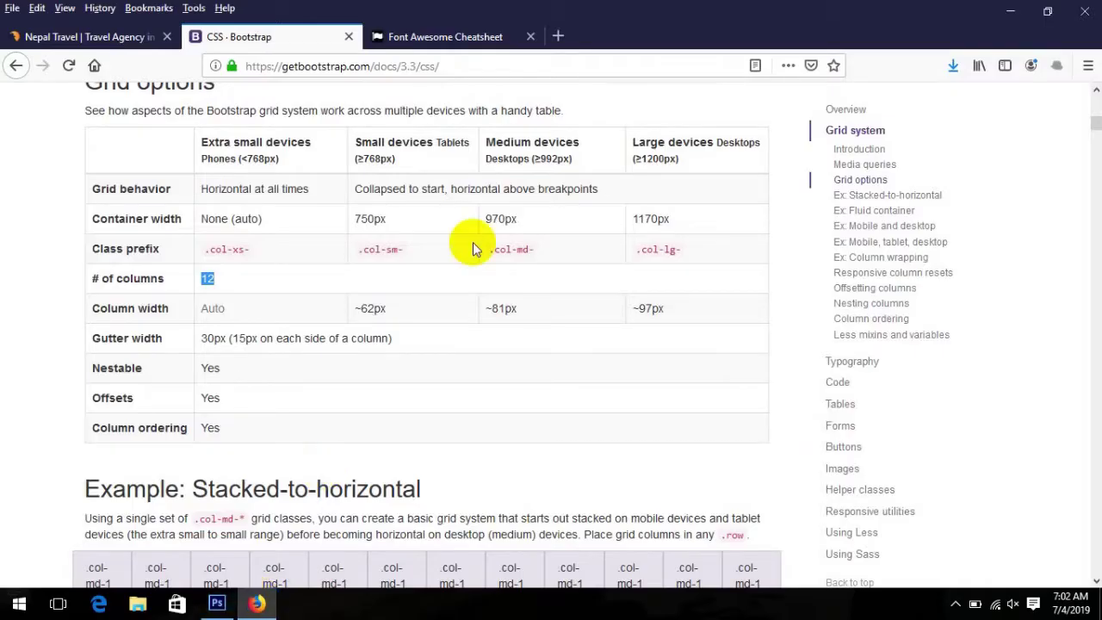
pyautogui.click(85, 36)
pyautogui.moveTo(768, 127); pyautogui.dragTo(855, 141)
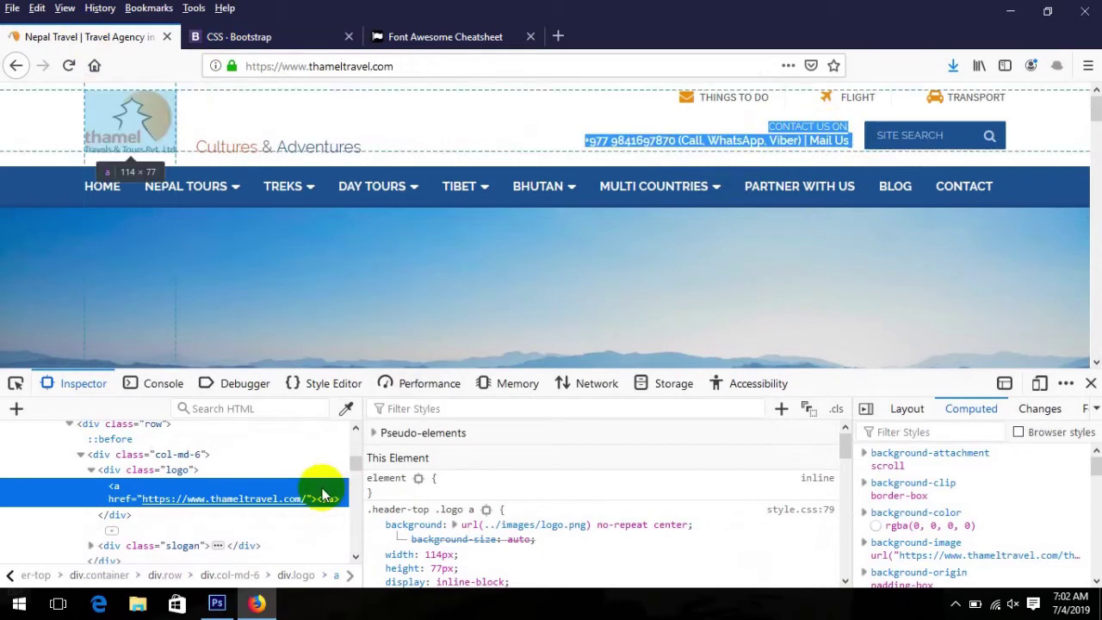
pyautogui.click(217, 603)
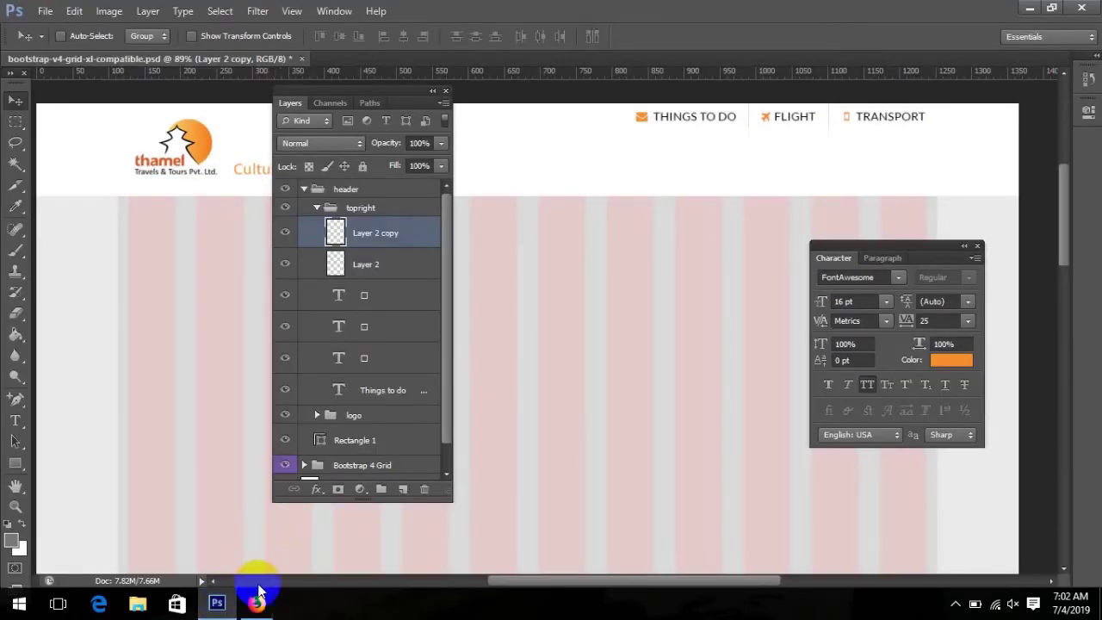
pyautogui.click(256, 603)
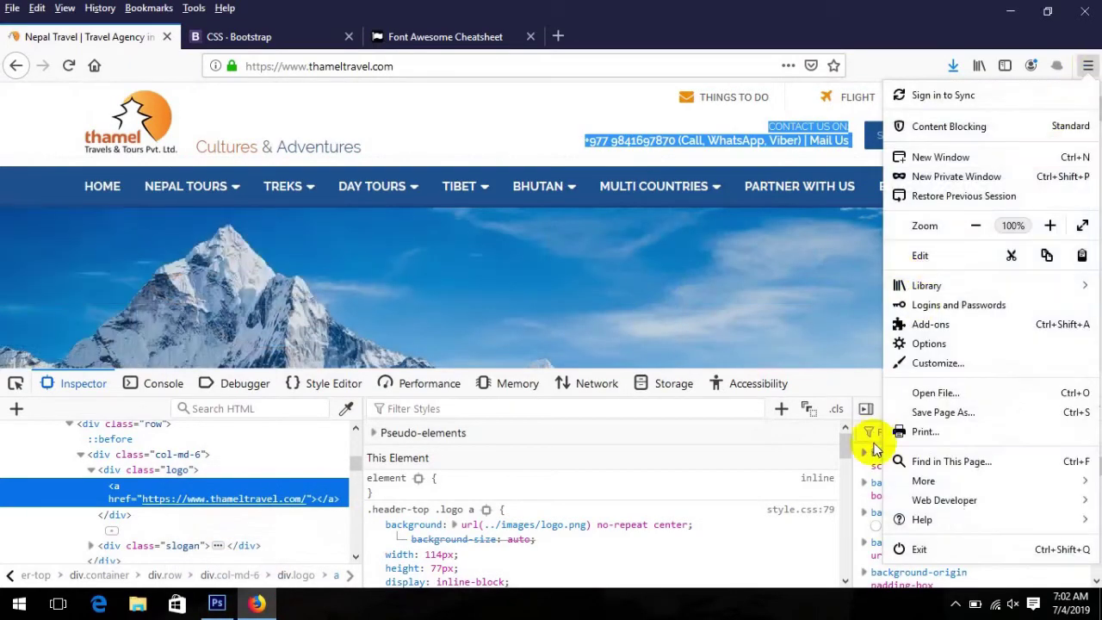
# - Use the Web Developer eyedropper to copy the blue navigation bar colour, then return to Photoshop
pyautogui.click(929, 502)
pyautogui.click(925, 370)
pyautogui.click(1040, 189)
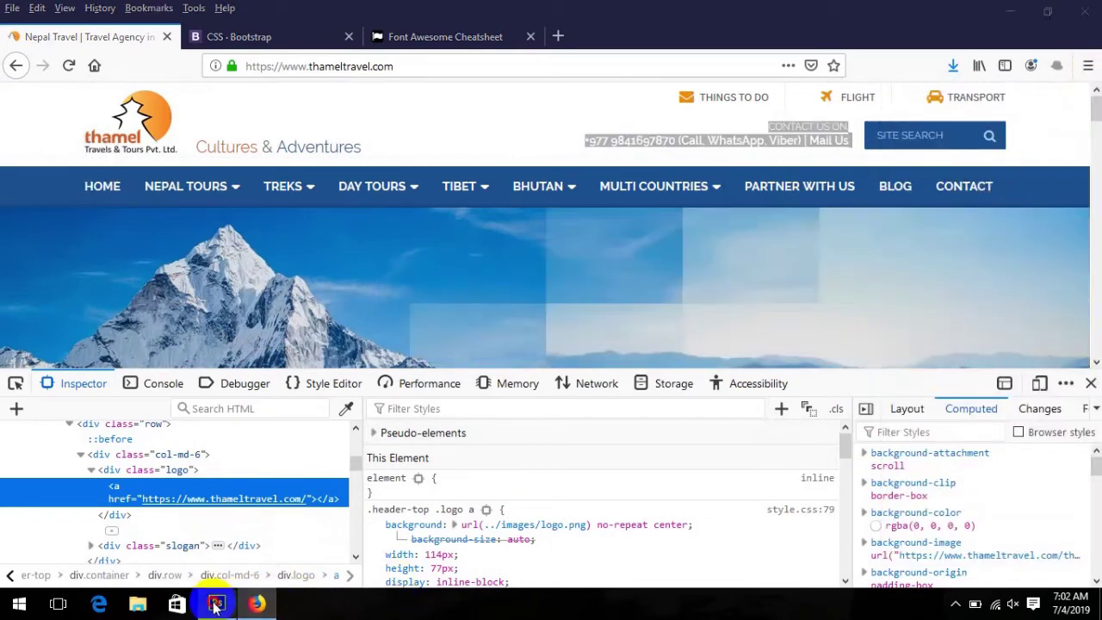
pyautogui.click(217, 603)
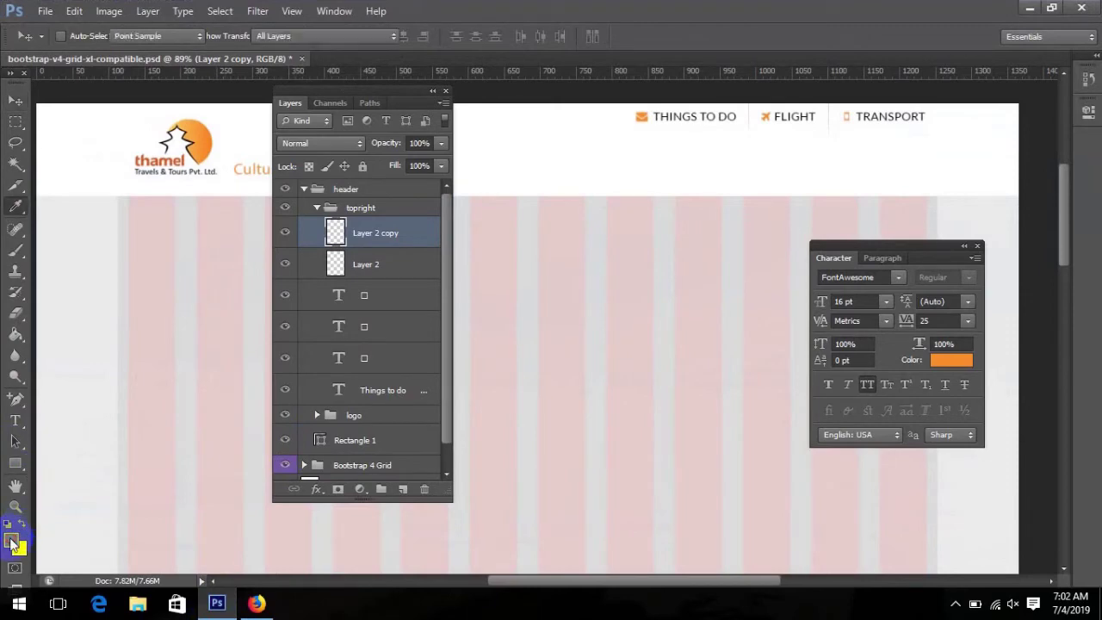
# - Set the foreground colour to blue #1d508d
pyautogui.click(11, 540)
pyautogui.doubleClick(696, 394)
pyautogui.hotkey('ctrl', 'v')
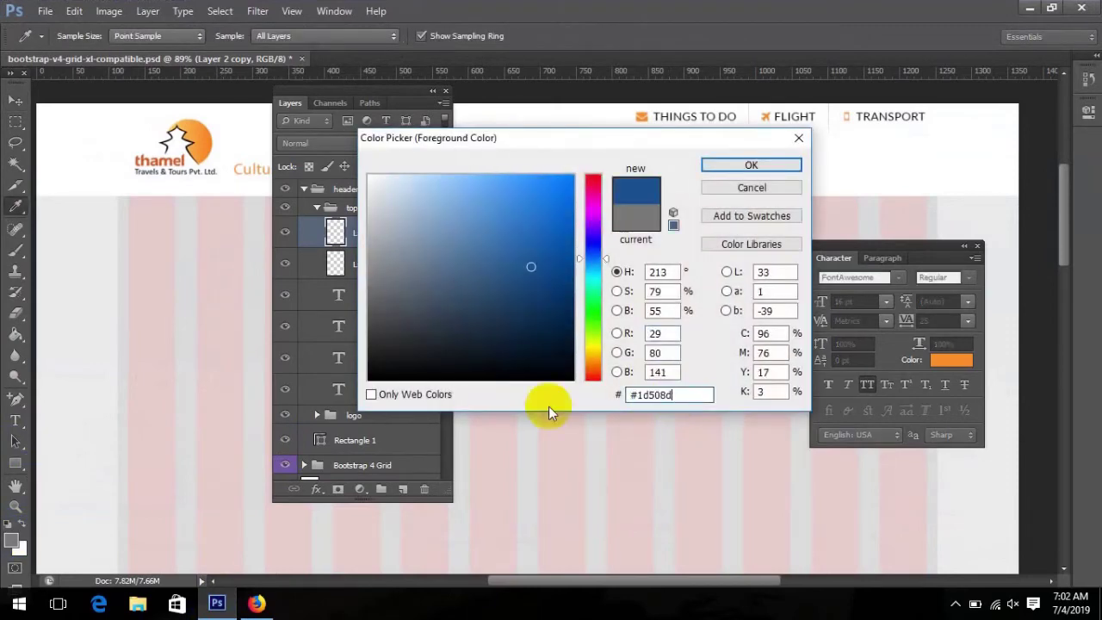
pyautogui.press('Return')
# - Draw a blue rectangle below the top links and resize it to 191 × 43 px
pyautogui.click(16, 462)
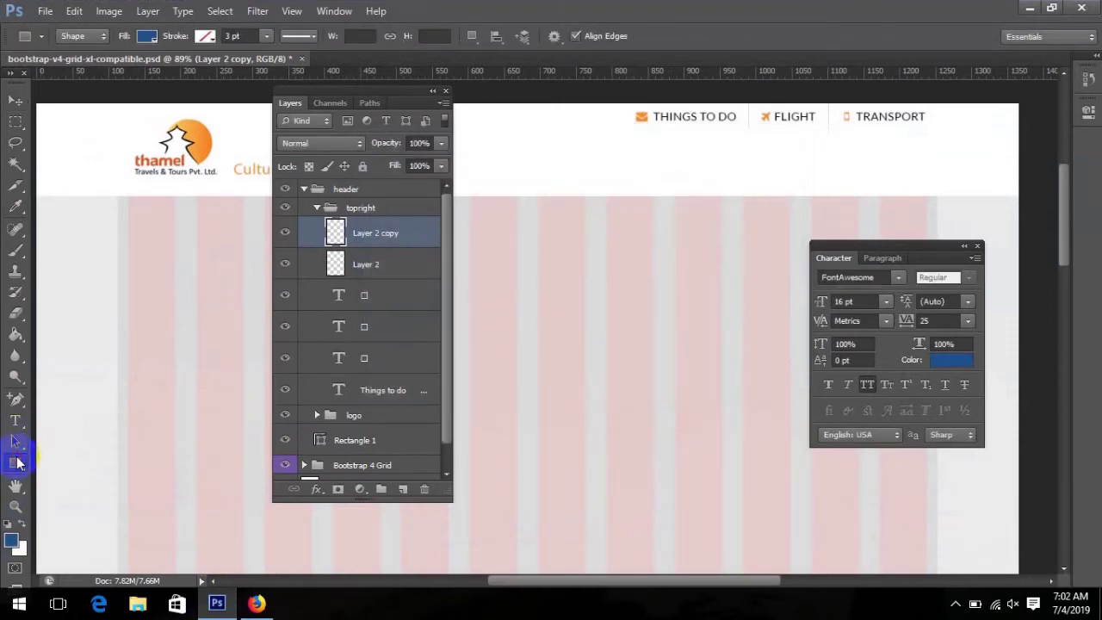
pyautogui.hotkey('ctrl', ';')
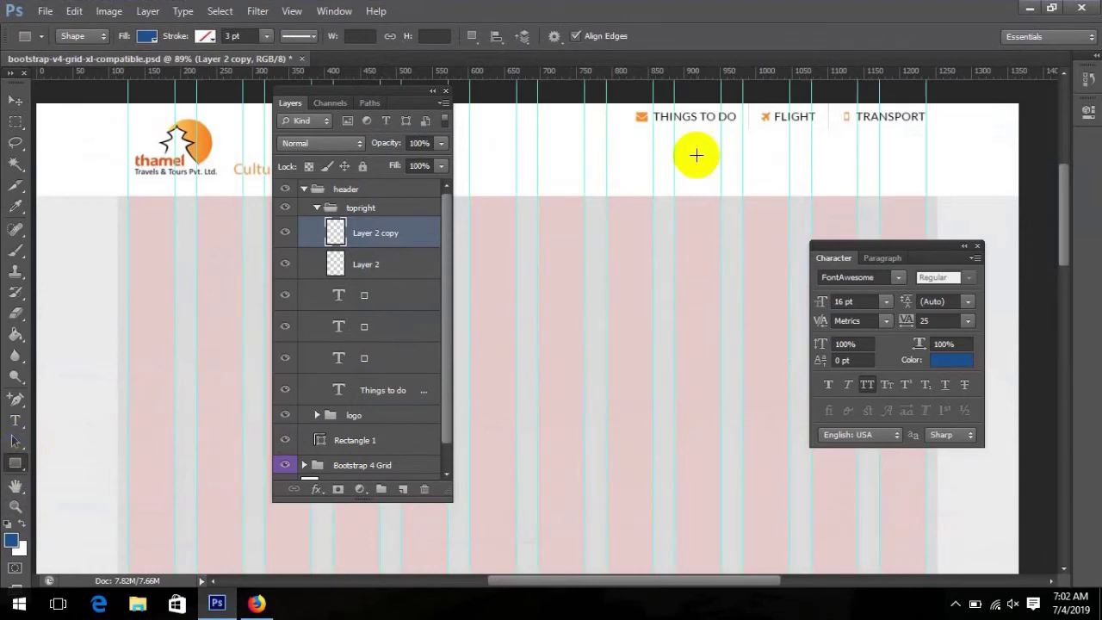
pyautogui.moveTo(811, 145); pyautogui.dragTo(926, 169)
pyautogui.hotkey('ctrl', 't')
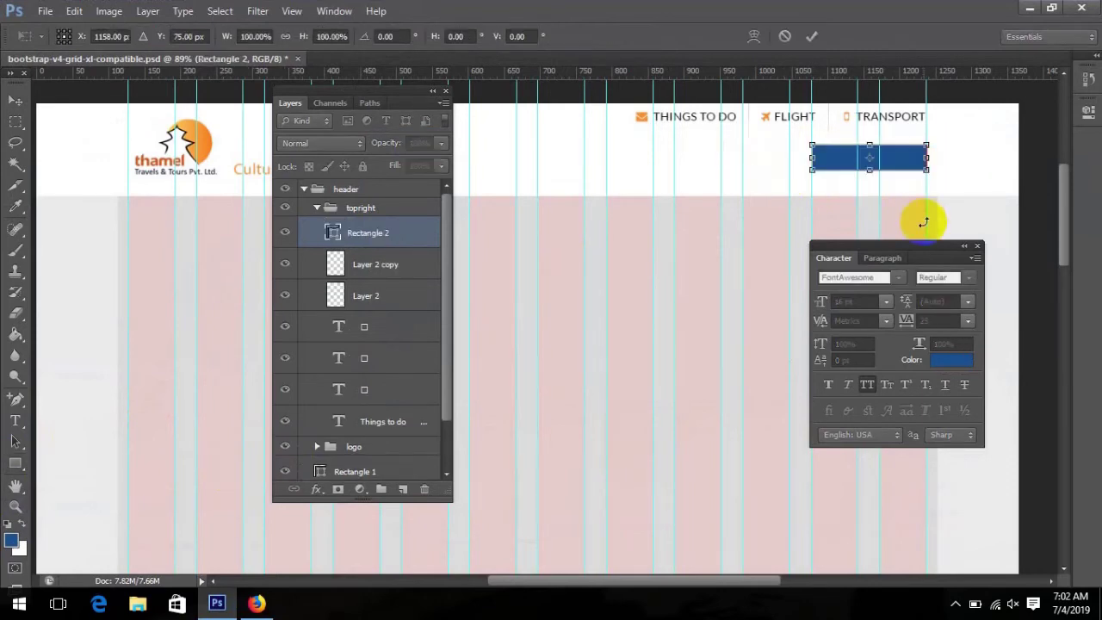
pyautogui.click(256, 602)
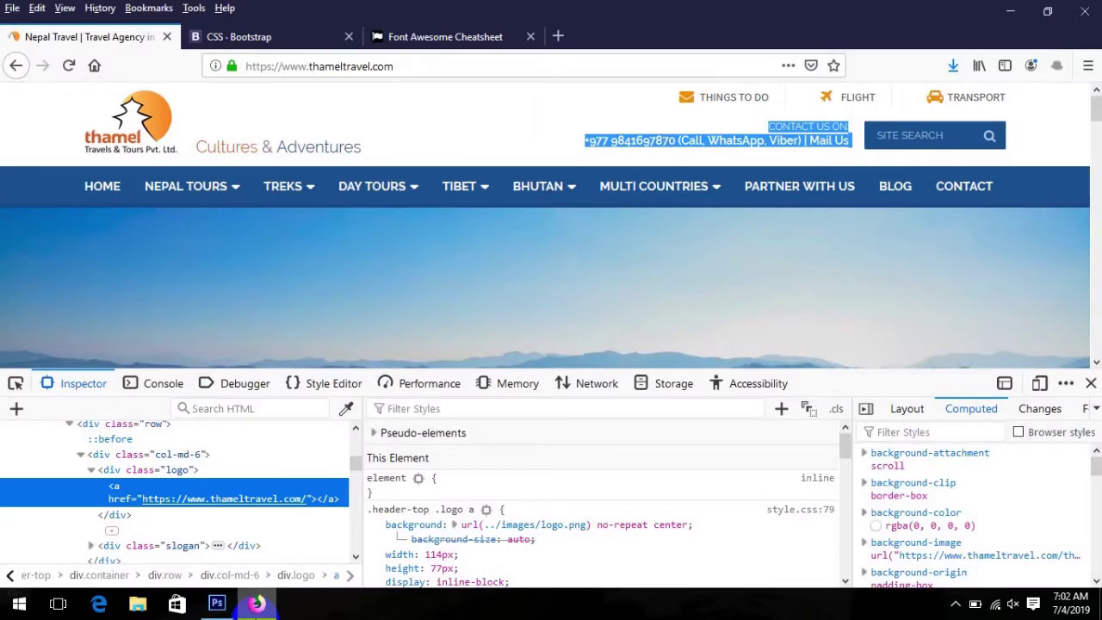
pyautogui.click(217, 603)
pyautogui.moveTo(812, 169); pyautogui.dragTo(790, 173)
pyautogui.press('Return')
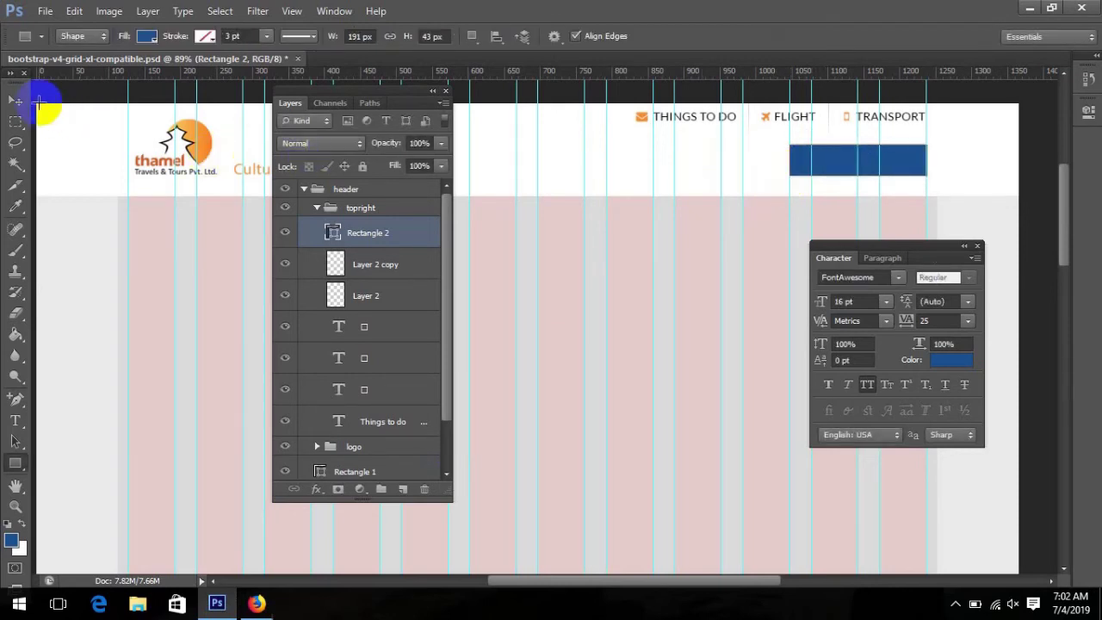
# - Hide the guides and nudge the rectangle up a pixel into place under TRANSPORT
pyautogui.hotkey('ctrl', ';')
pyautogui.click(15, 101)
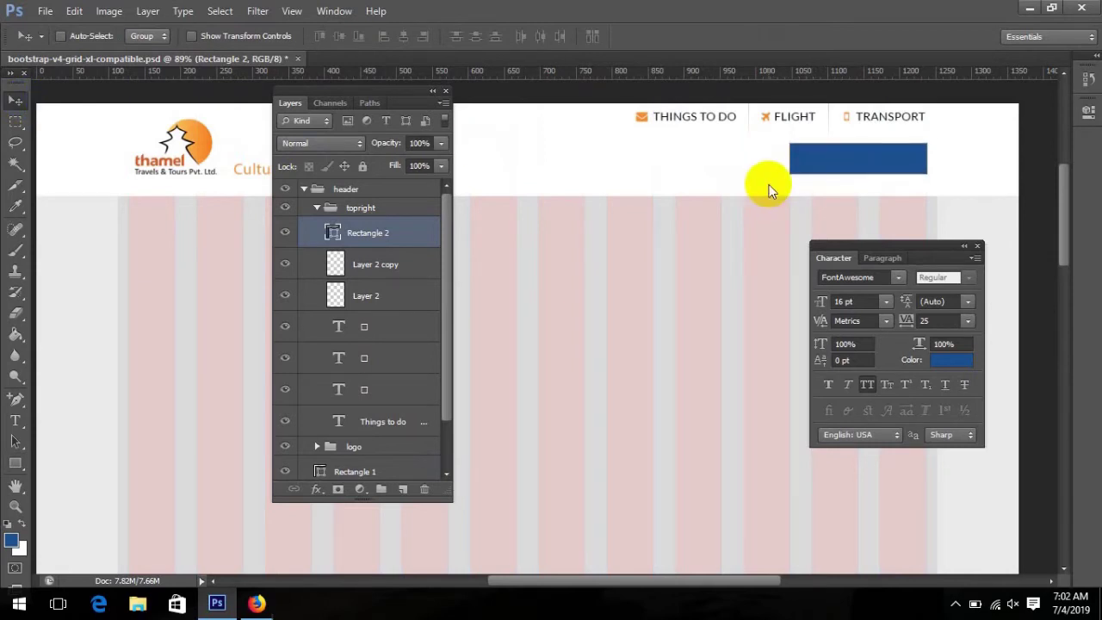
pyautogui.press('Down')
pyautogui.press('Up')
pyautogui.press('Up')
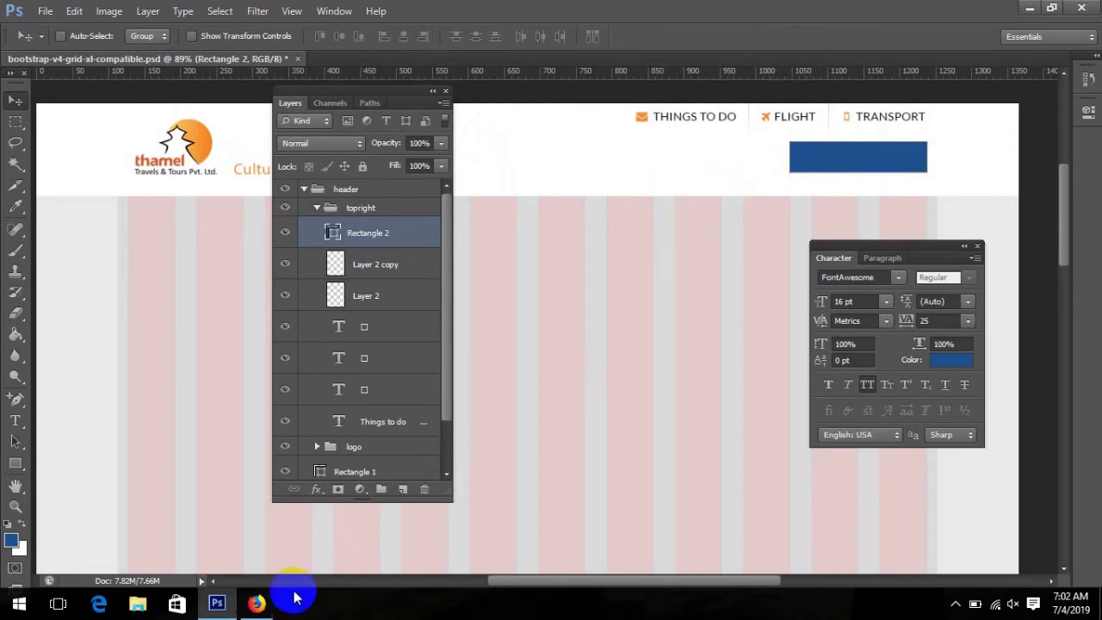
# - Start a new text layer on the blue bar with a light grey text colour
pyautogui.click(13, 420)
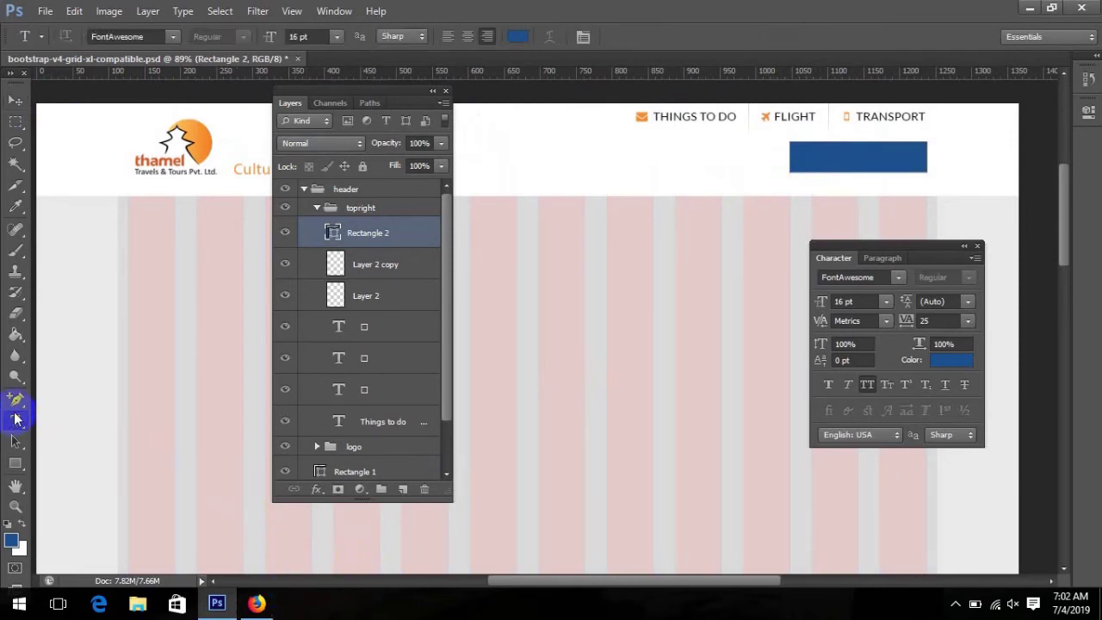
pyautogui.click(404, 490)
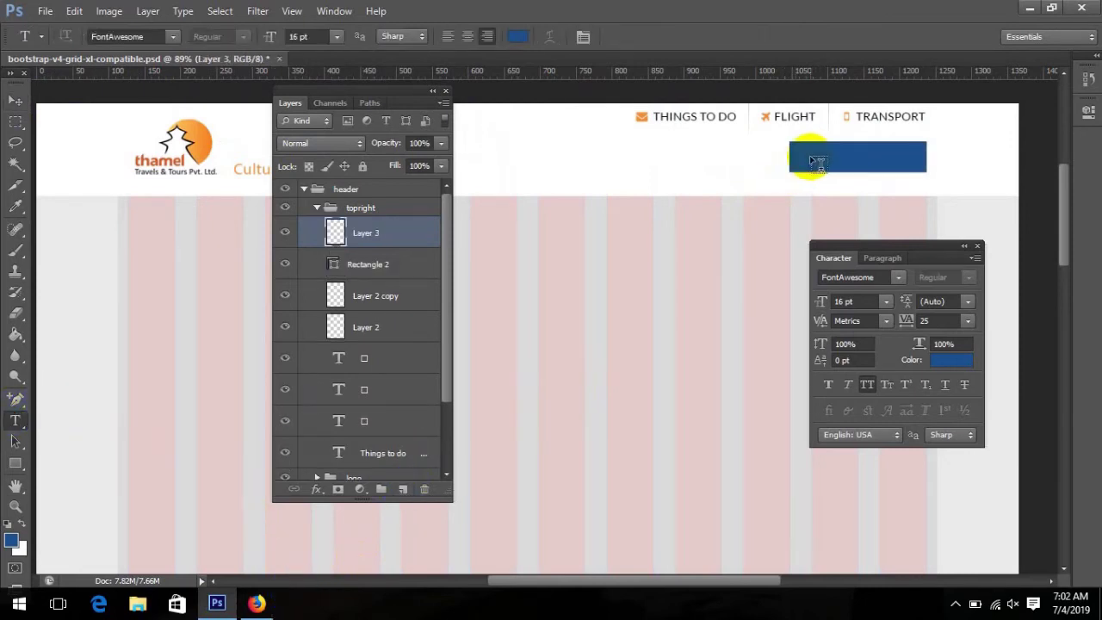
pyautogui.click(515, 37)
pyautogui.moveTo(371, 232); pyautogui.dragTo(370, 225)
pyautogui.click(740, 164)
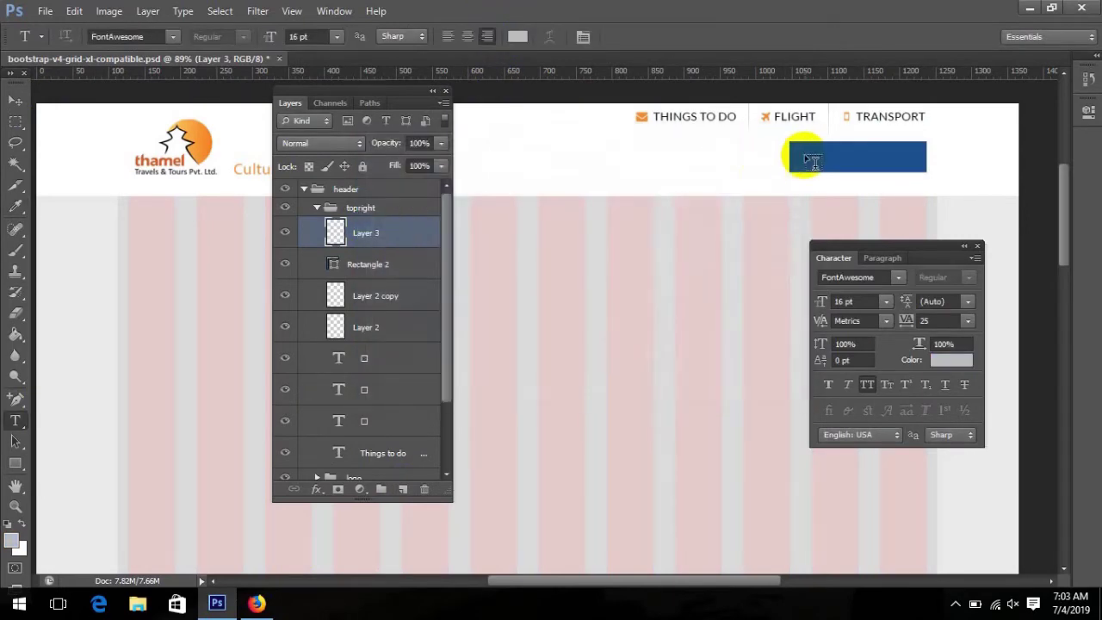
pyautogui.click(804, 156)
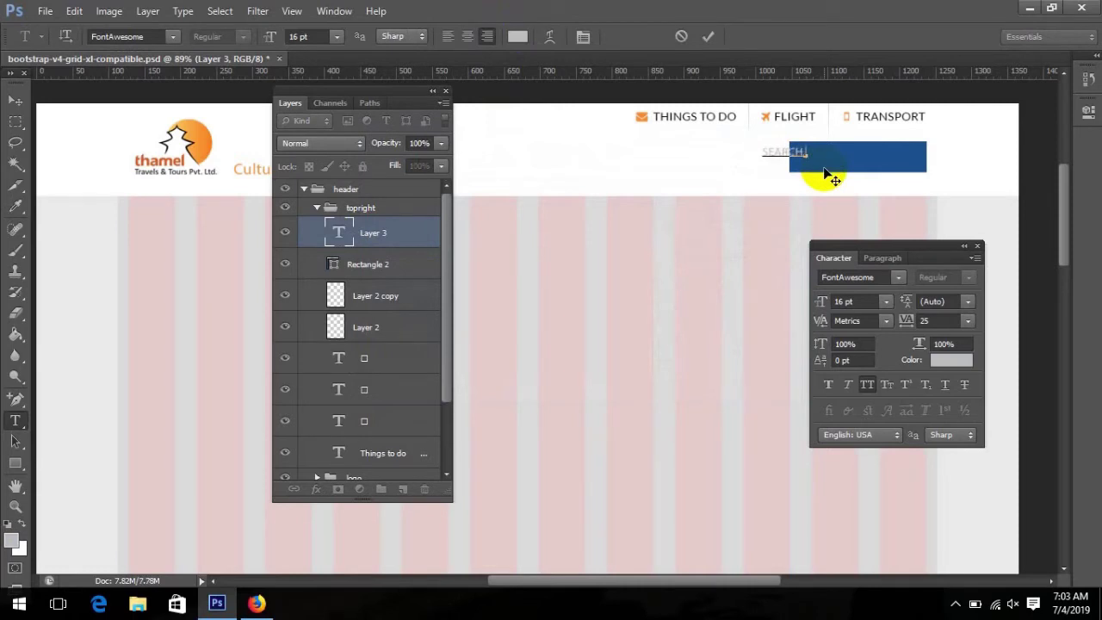
# - Make the 'Search...' text white and move it onto the left side of the blue bar
pyautogui.click(517, 36)
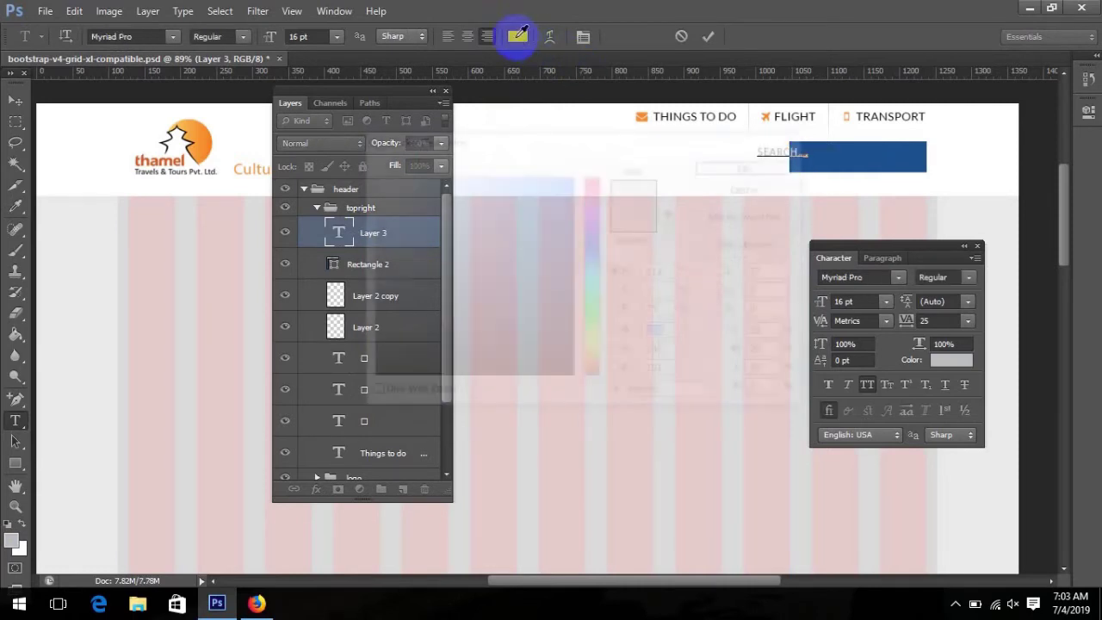
pyautogui.moveTo(467, 197); pyautogui.dragTo(412, 152)
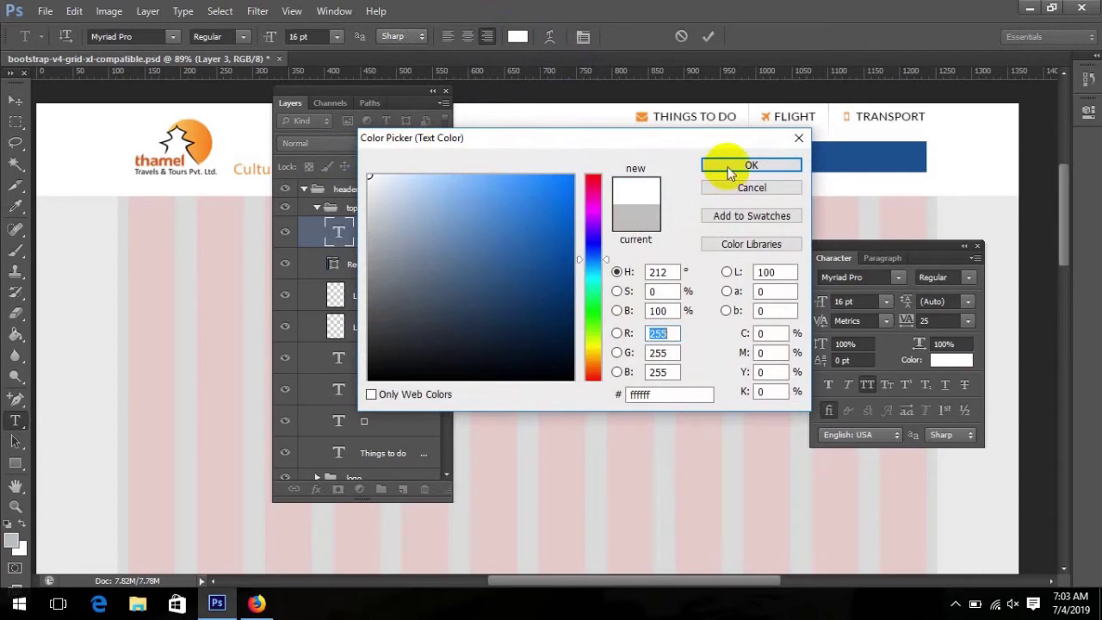
pyautogui.click(730, 168)
pyautogui.click(16, 100)
pyautogui.moveTo(799, 168); pyautogui.dragTo(849, 164)
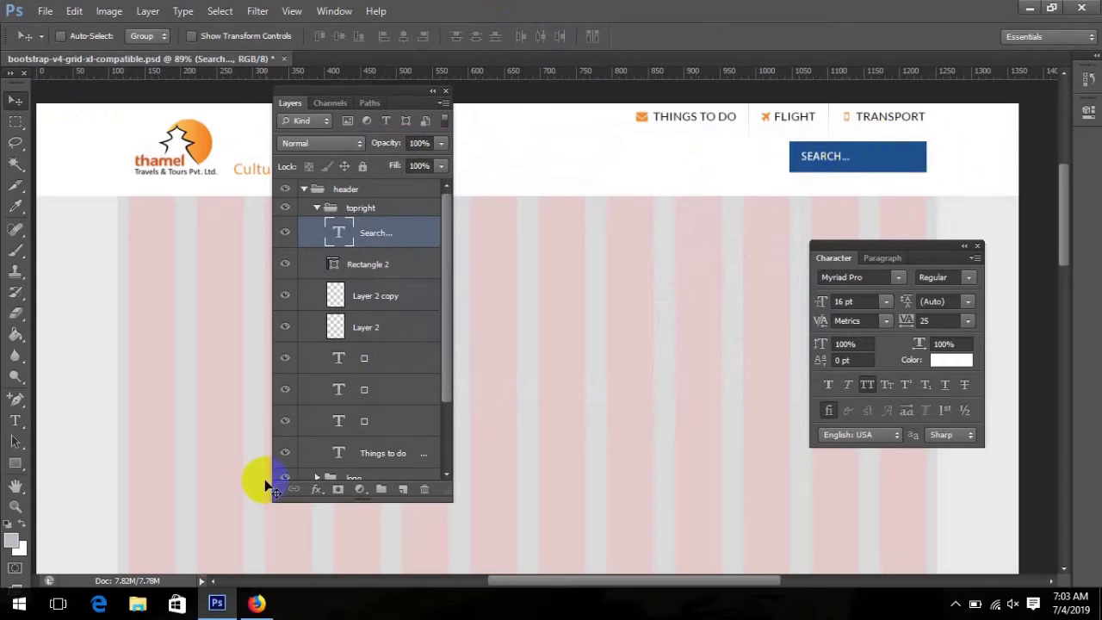
pyautogui.click(257, 604)
# - Search the Font Awesome cheatsheet for 'searc' and copy the fa-search (f002) glyph
pyautogui.click(256, 603)
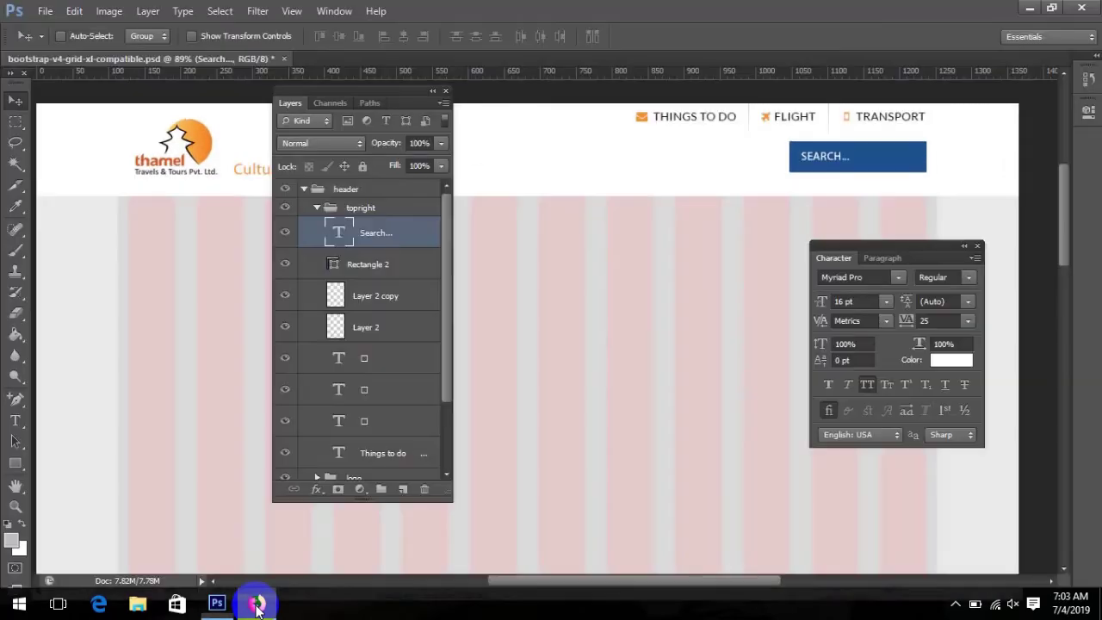
pyautogui.click(257, 603)
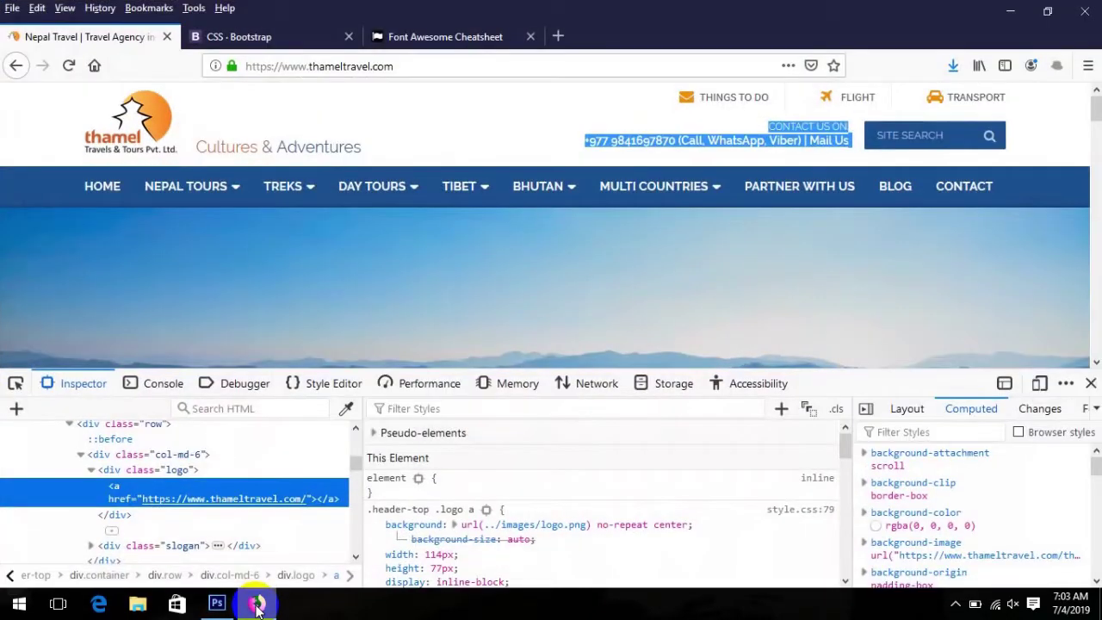
pyautogui.click(257, 604)
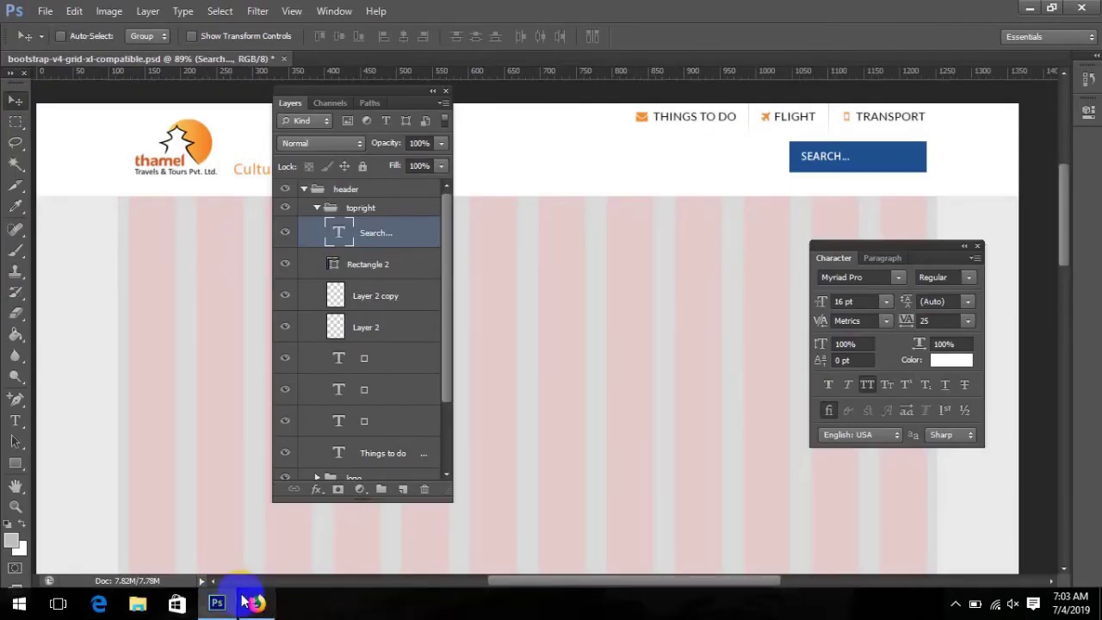
pyautogui.click(256, 603)
pyautogui.click(448, 39)
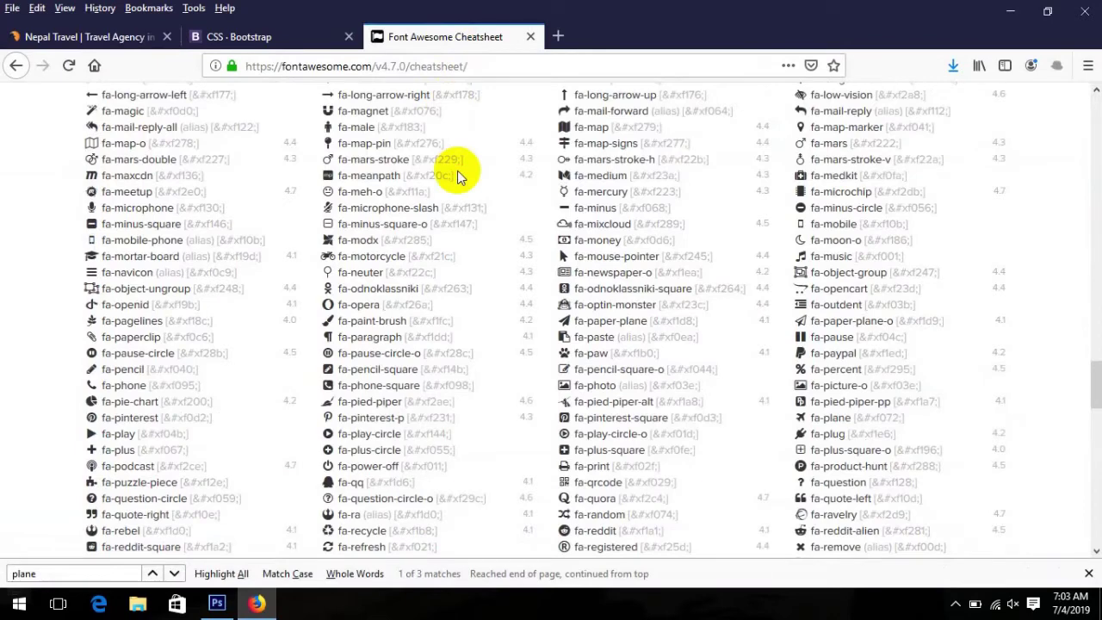
pyautogui.write('search')
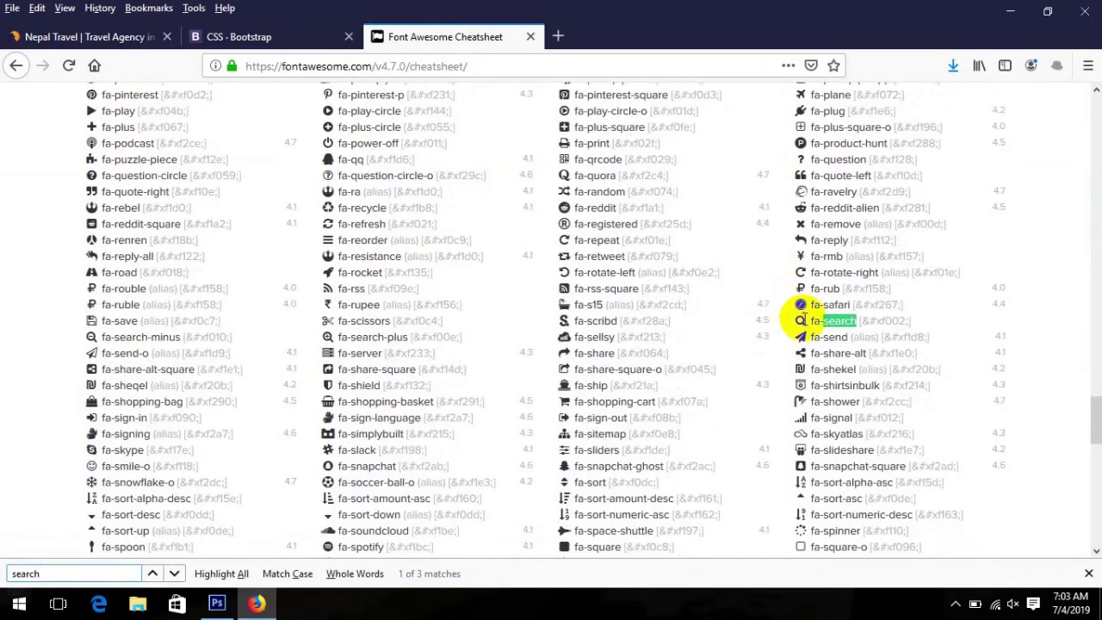
pyautogui.click(788, 319)
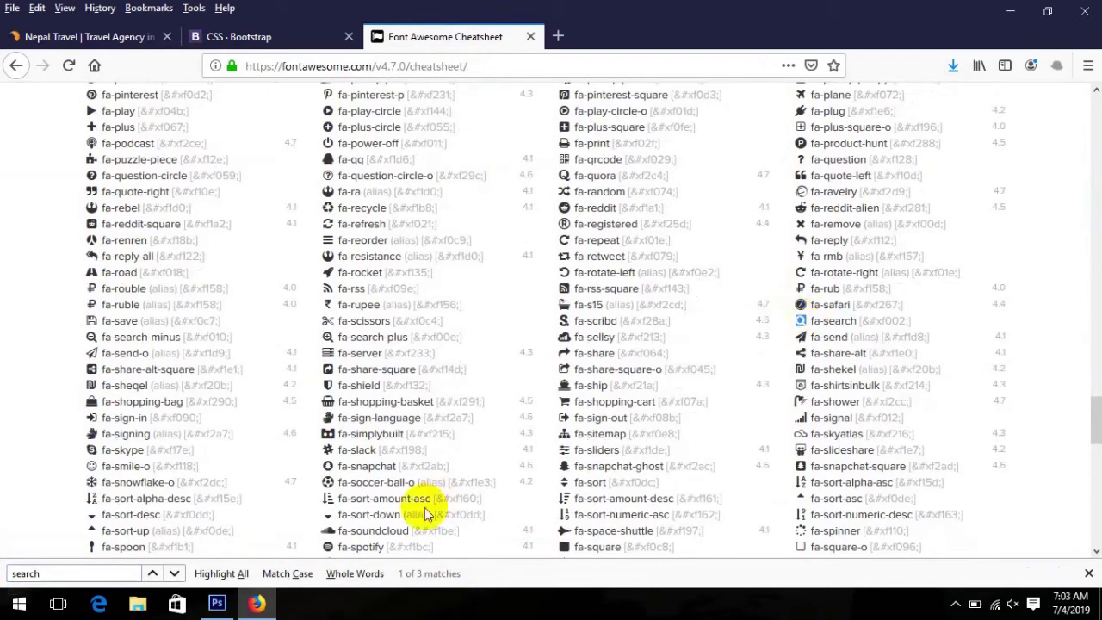
pyautogui.click(216, 603)
pyautogui.click(15, 420)
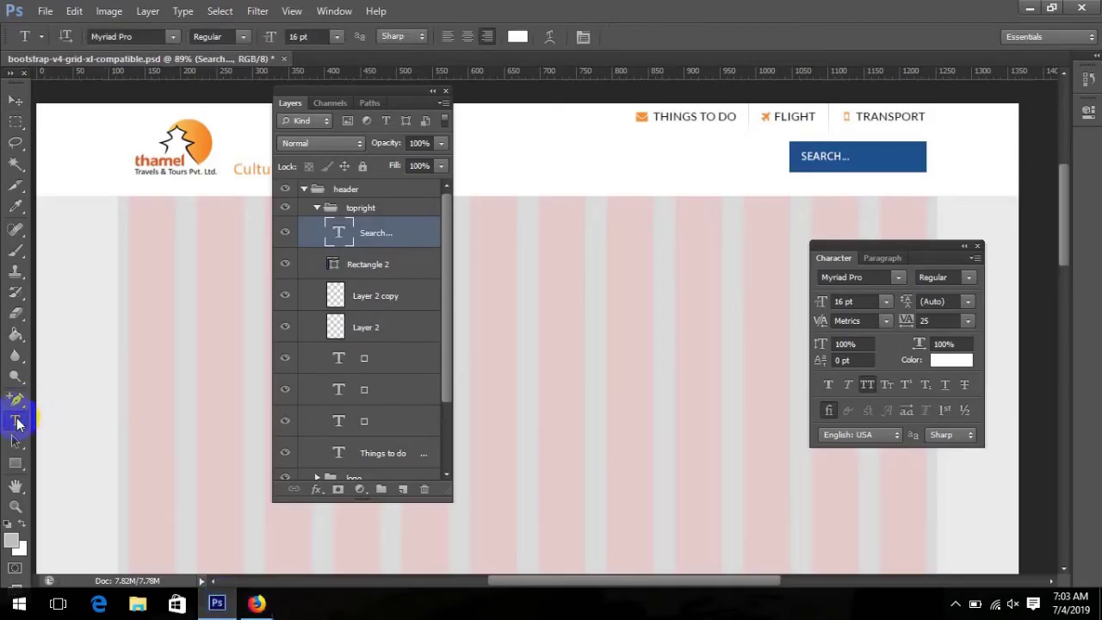
# - Add the fa-search glyph in FontAwesome at the search box's right end, then select the search-box layers
pyautogui.click(891, 155)
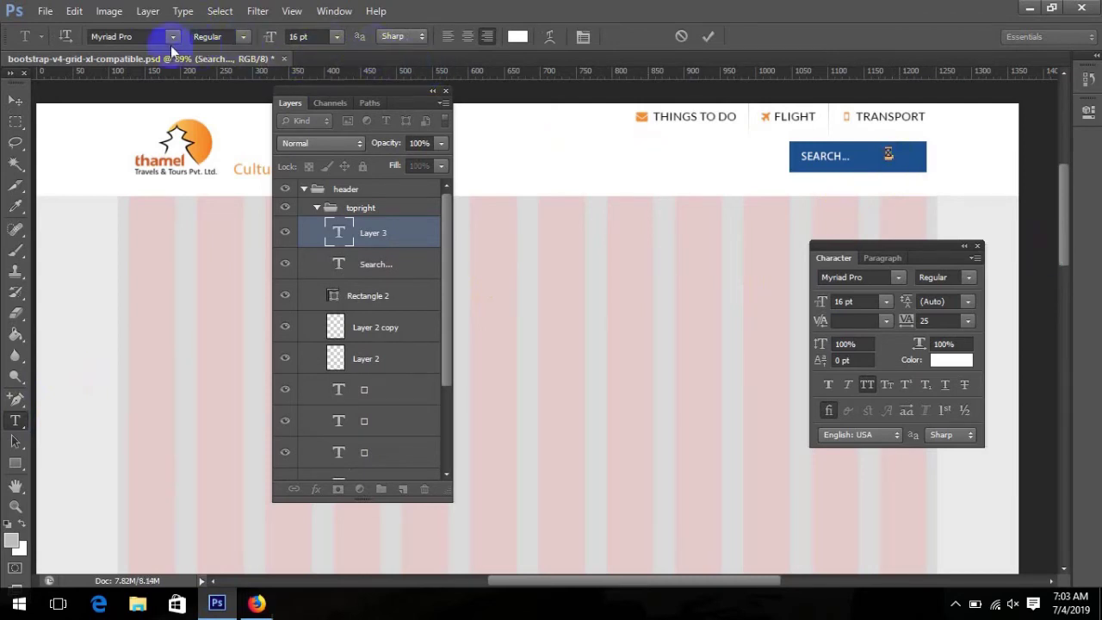
pyautogui.click(143, 36)
pyautogui.write('FontAwesome')
pyautogui.press('Return')
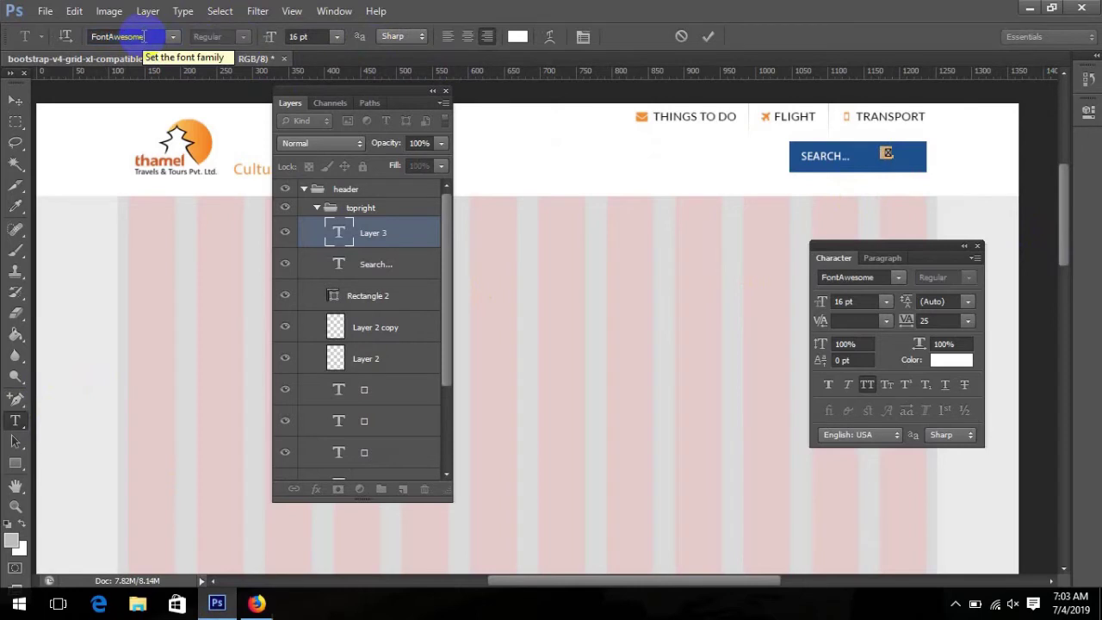
pyautogui.click(15, 100)
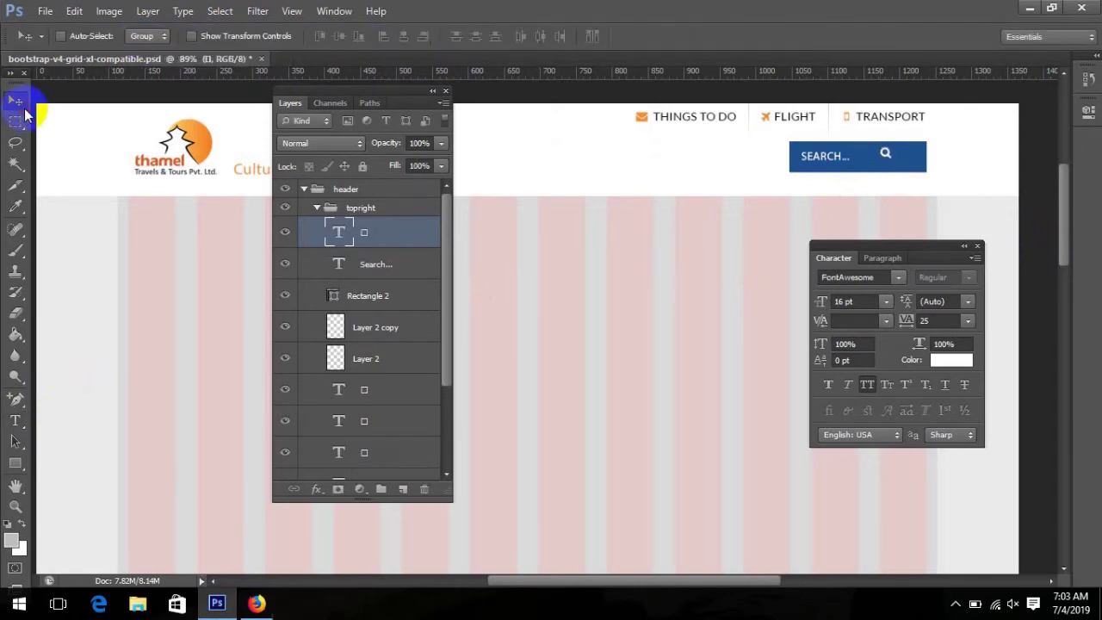
pyautogui.moveTo(902, 158); pyautogui.dragTo(931, 166)
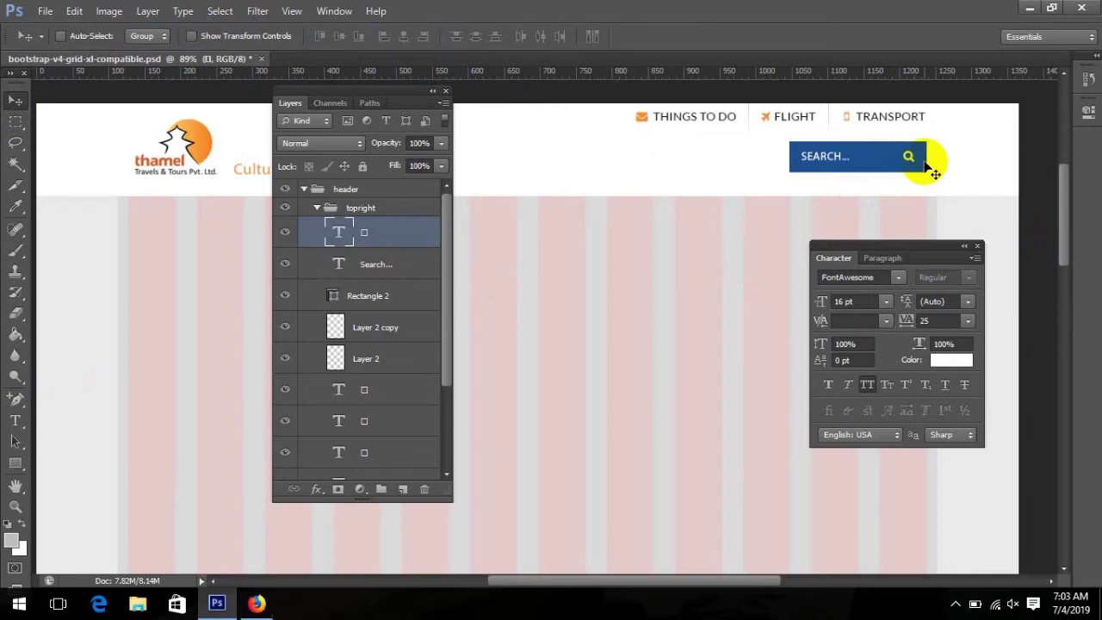
pyautogui.keyDown('shift'); pyautogui.click(418, 263); pyautogui.keyUp('shift')
pyautogui.keyDown('shift'); pyautogui.click(416, 297); pyautogui.keyUp('shift')
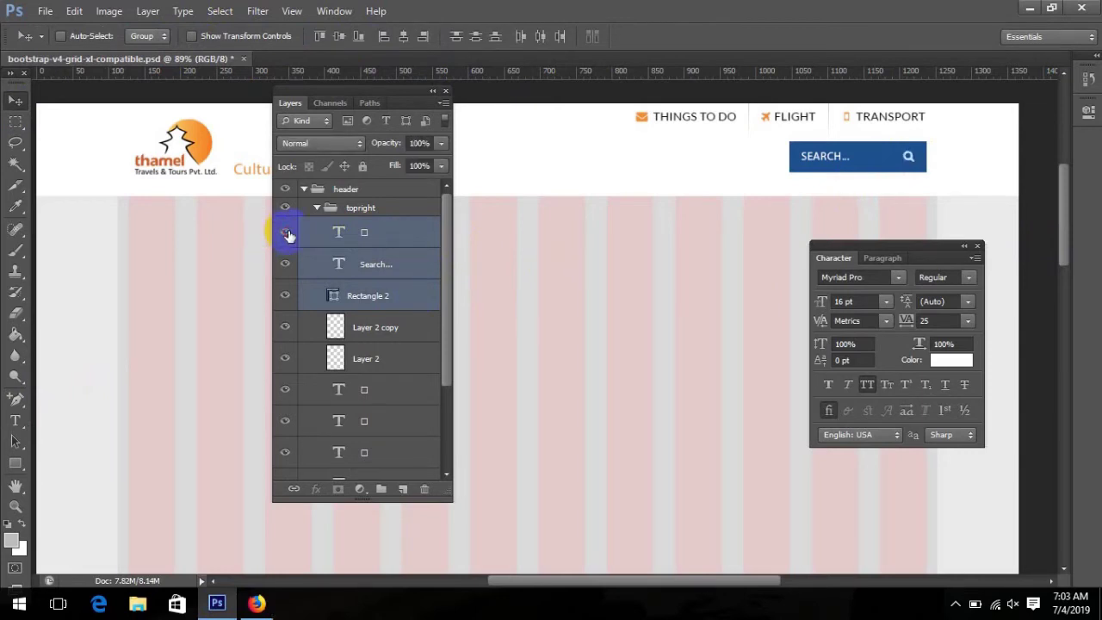
# - Put the icon, 'Search...' text and Rectangle 2 into a collapsed group named 'search'
pyautogui.click(383, 489)
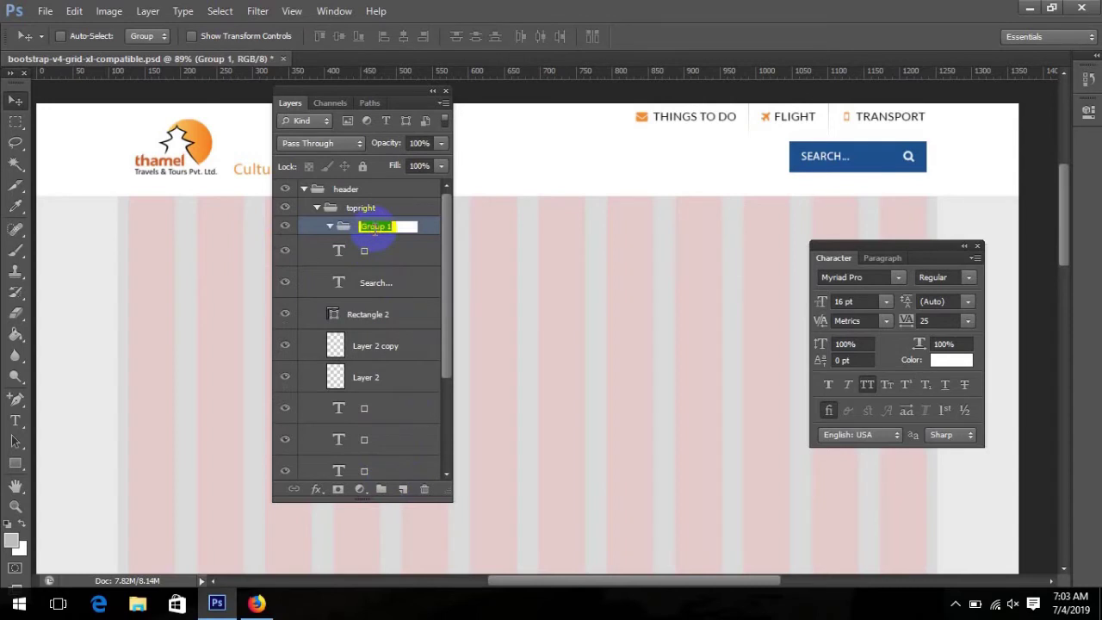
pyautogui.press('Return')
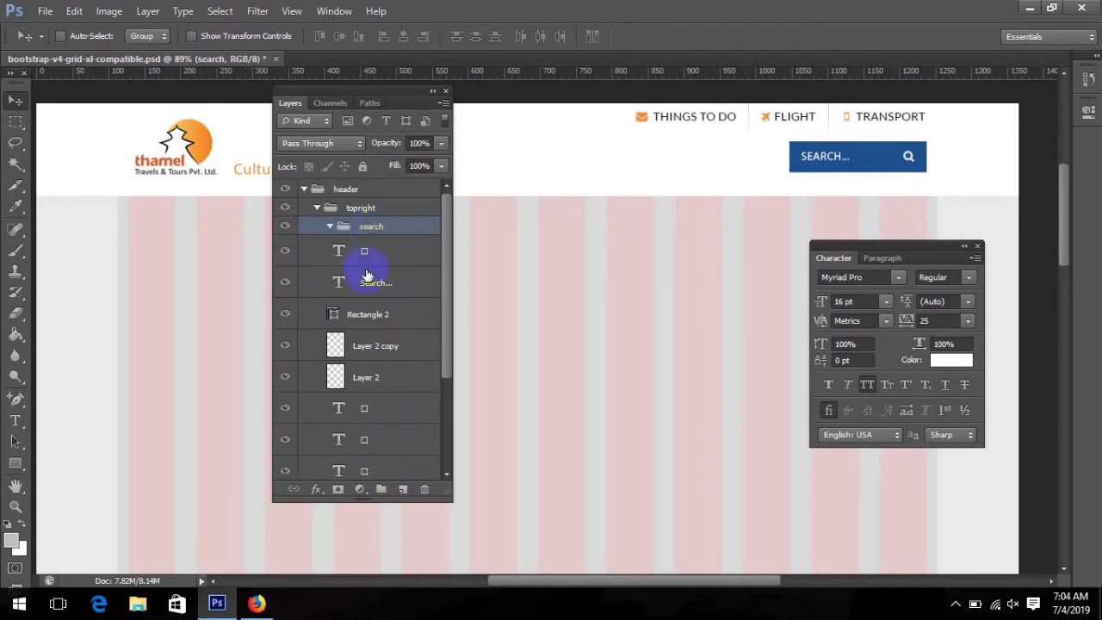
pyautogui.click(367, 254)
pyautogui.keyDown('shift'); pyautogui.click(381, 285); pyautogui.keyUp('shift')
pyautogui.keyDown('shift'); pyautogui.click(386, 313); pyautogui.keyUp('shift')
pyautogui.moveTo(379, 250); pyautogui.dragTo(344, 228)
pyautogui.click(343, 228)
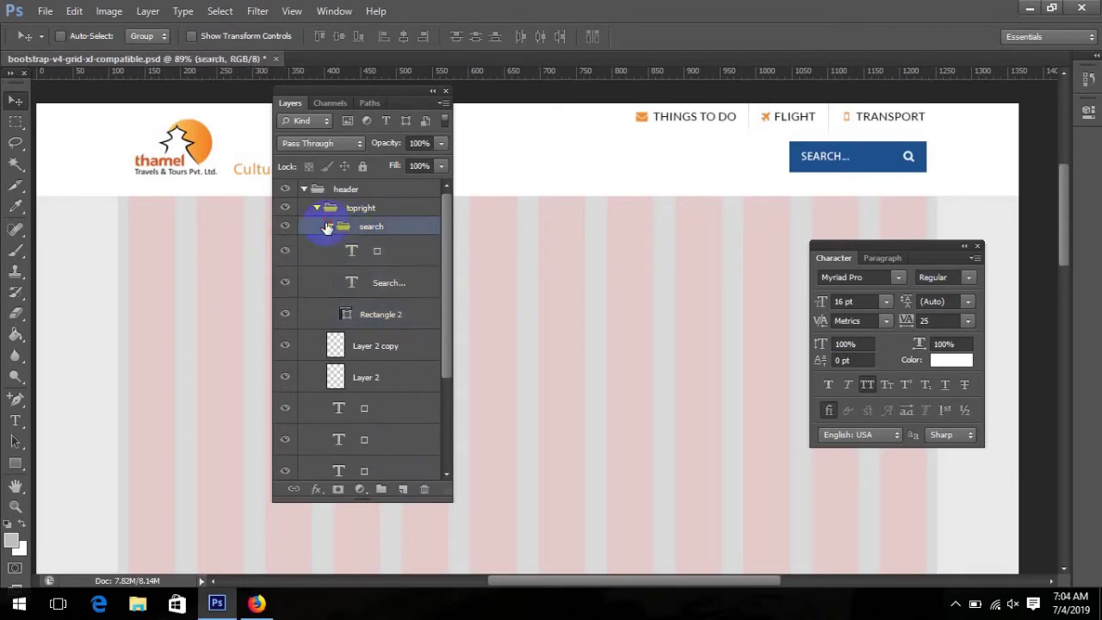
pyautogui.click(329, 227)
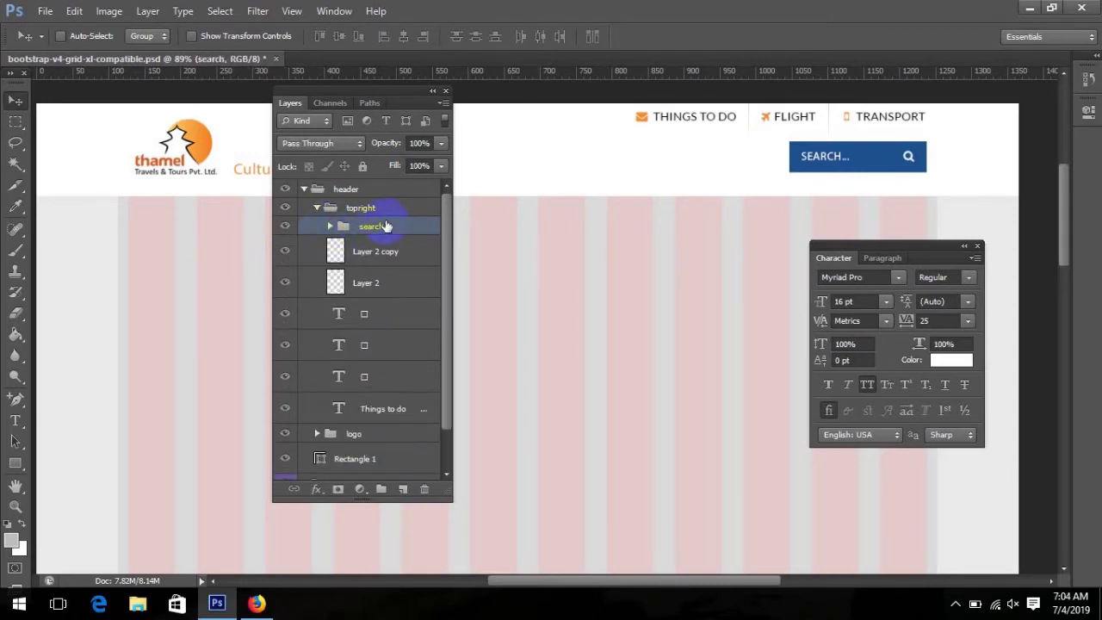
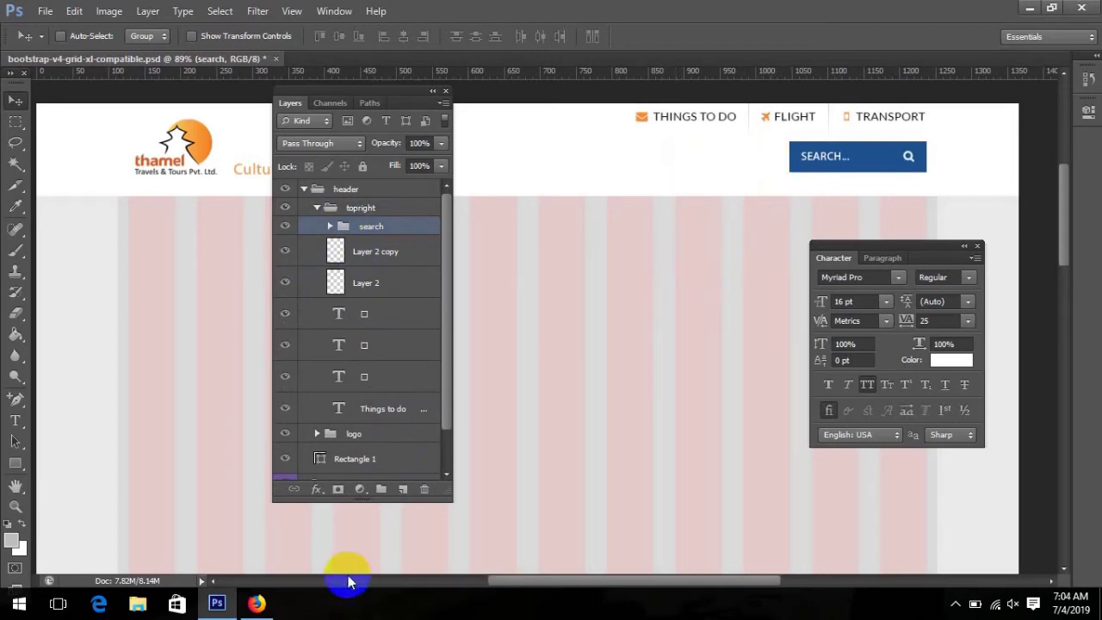
# - Copy the selected 'Contact us on' heading and phone line from the Nepal Travel tab in Firefox
pyautogui.click(257, 602)
pyautogui.click(98, 36)
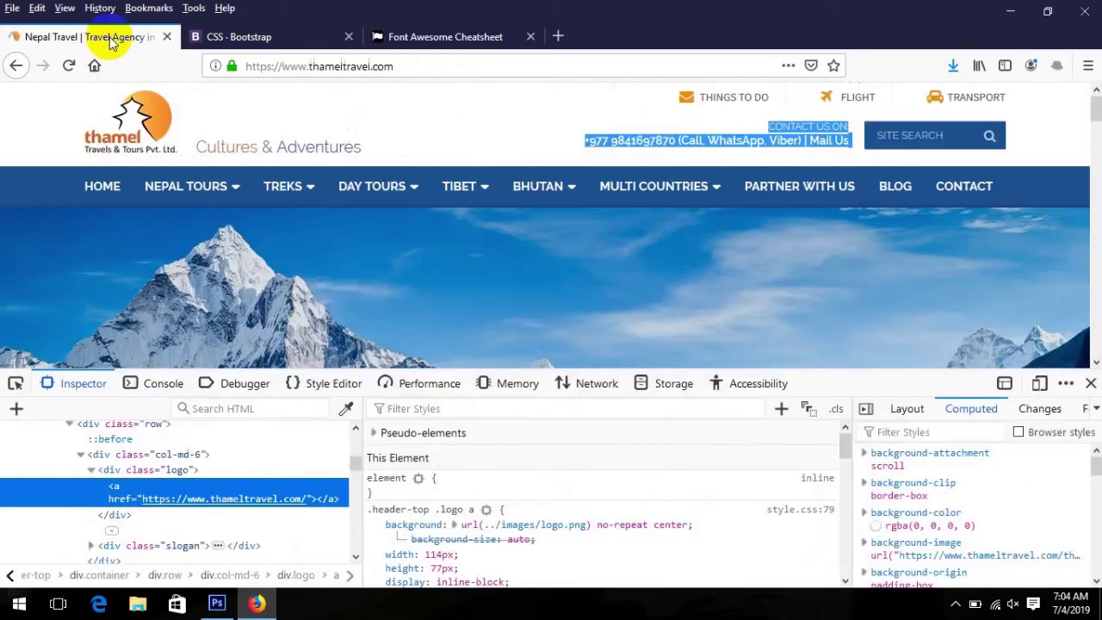
pyautogui.rightClick(768, 138)
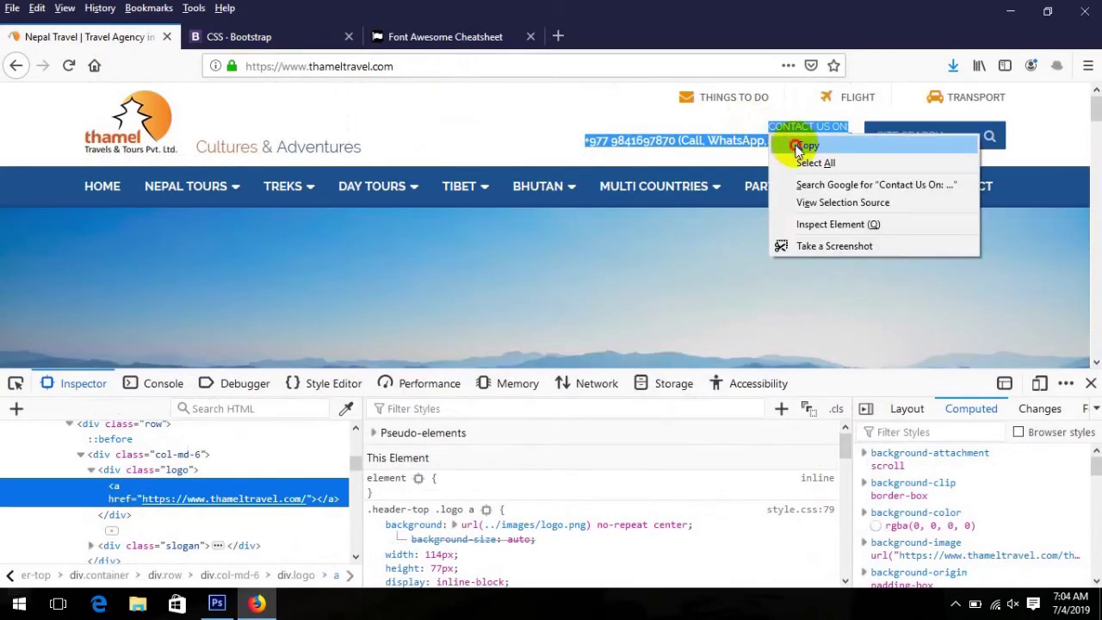
pyautogui.click(805, 145)
pyautogui.click(217, 603)
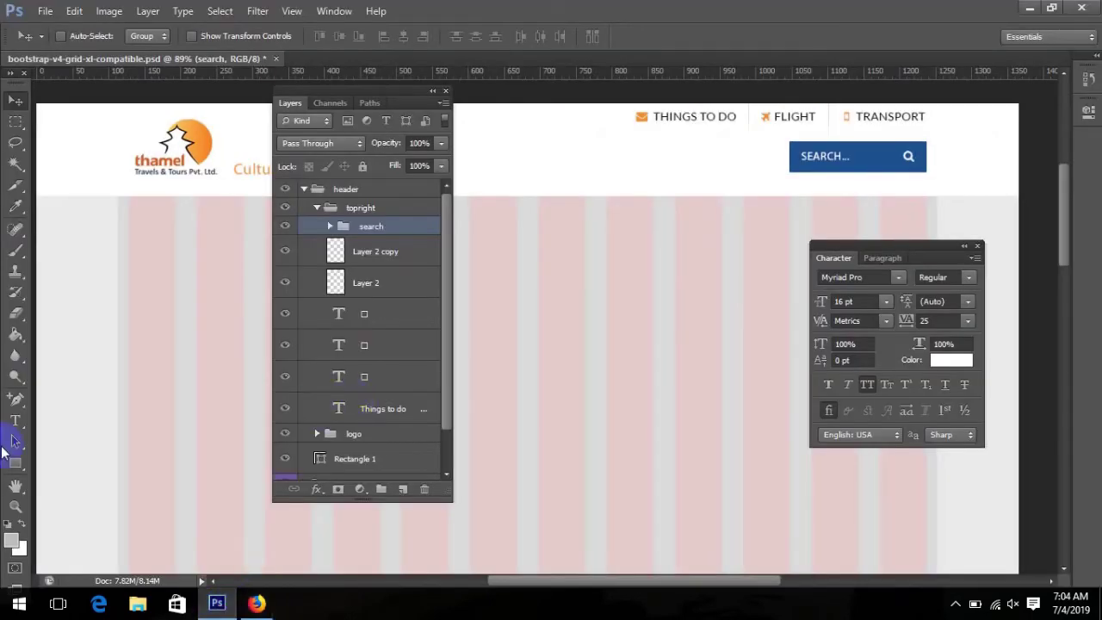
pyautogui.click(19, 420)
# - Paste the copied contact text into a new text box left of the search box and save
pyautogui.hotkey('ctrl', ';')
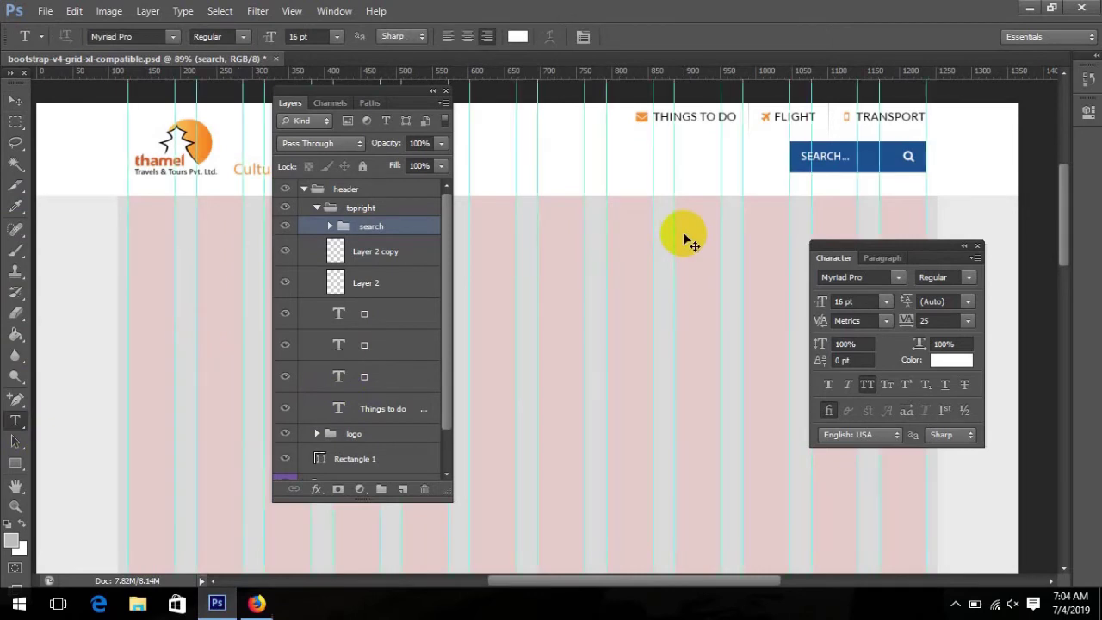
pyautogui.moveTo(636, 135); pyautogui.dragTo(778, 178)
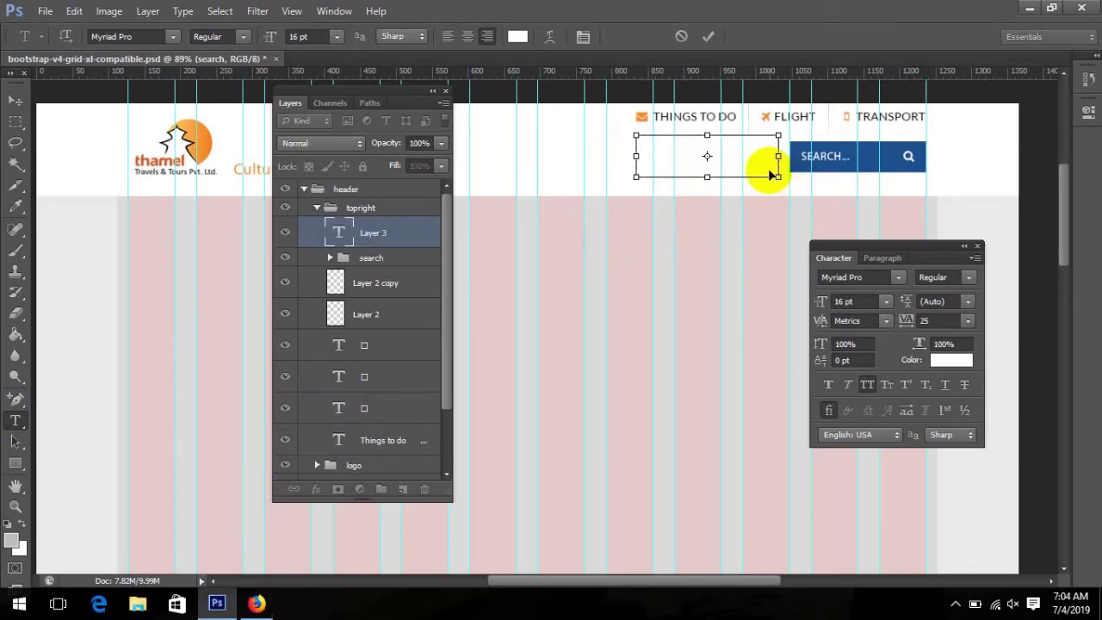
pyautogui.hotkey('ctrl', 'v')
pyautogui.hotkey('ctrl', 's')
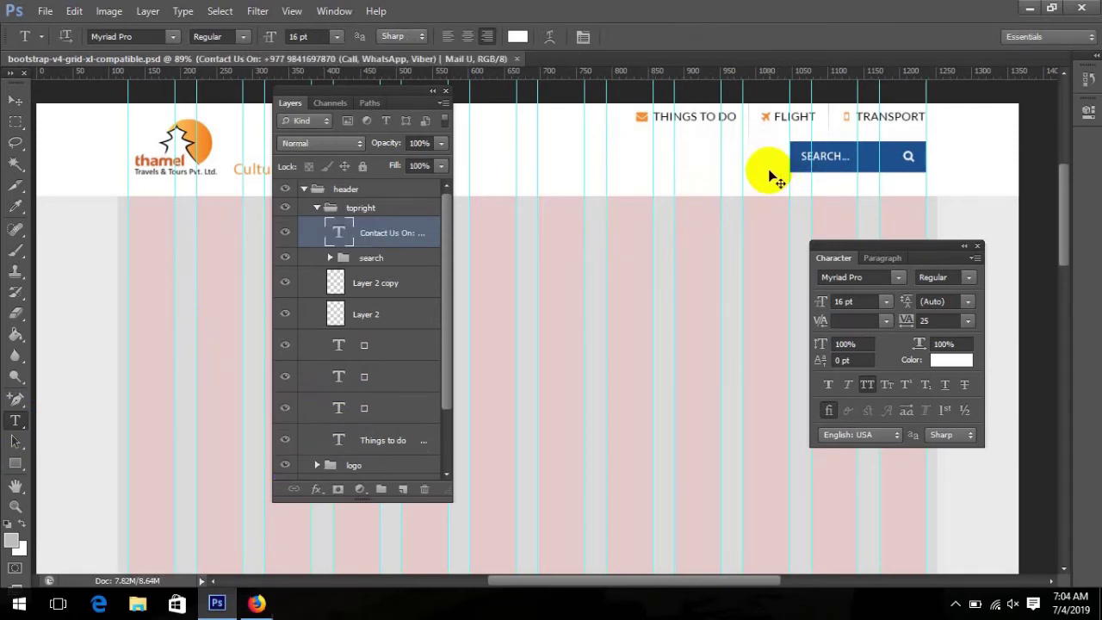
# - Colour the contact text dark grey #595959 and widen its text box to the left
pyautogui.click(720, 152)
pyautogui.hotkey('ctrl', 'a')
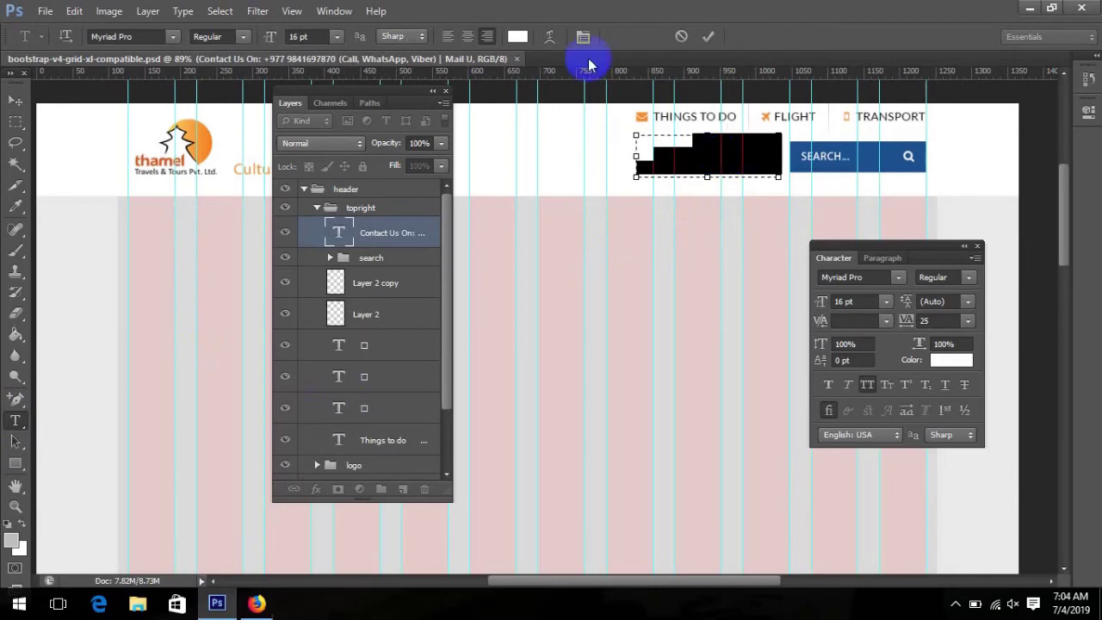
pyautogui.click(515, 36)
pyautogui.click(368, 312)
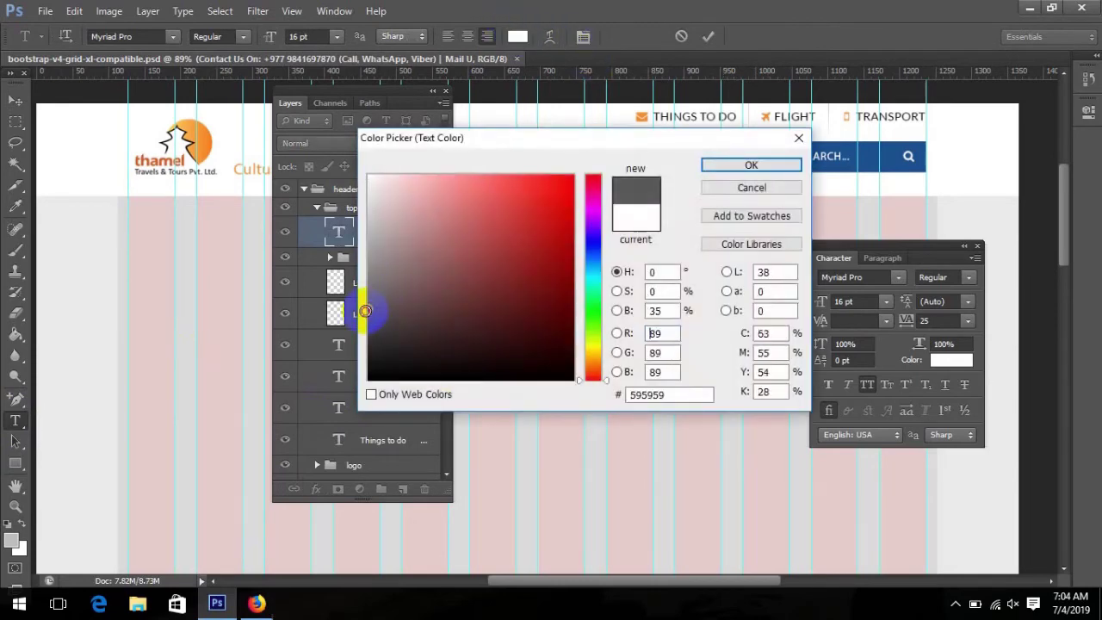
pyautogui.click(746, 164)
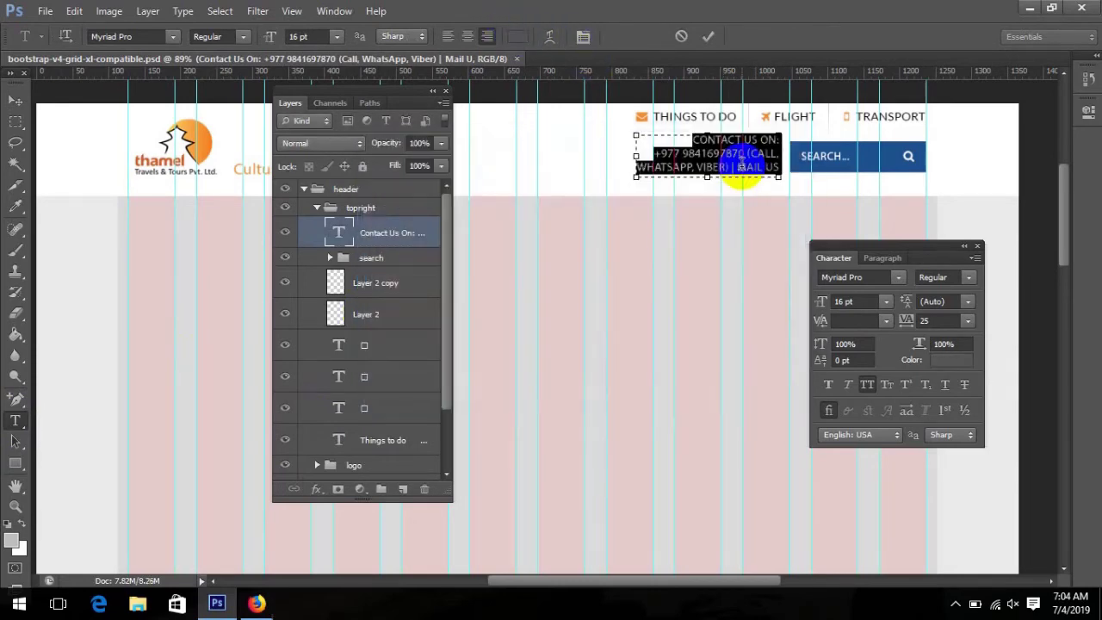
pyautogui.moveTo(633, 179); pyautogui.dragTo(774, 155)
# - Set the phone line to Semibold, keep the CONTACT US ON heading regular, and nudge the text down
pyautogui.click(561, 174)
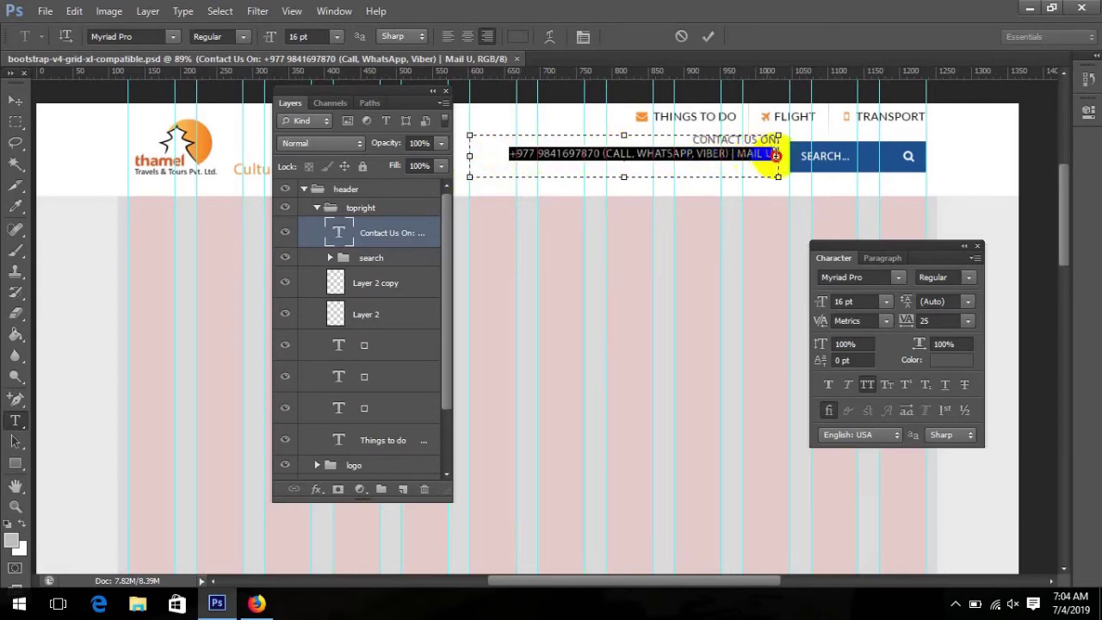
pyautogui.click(243, 37)
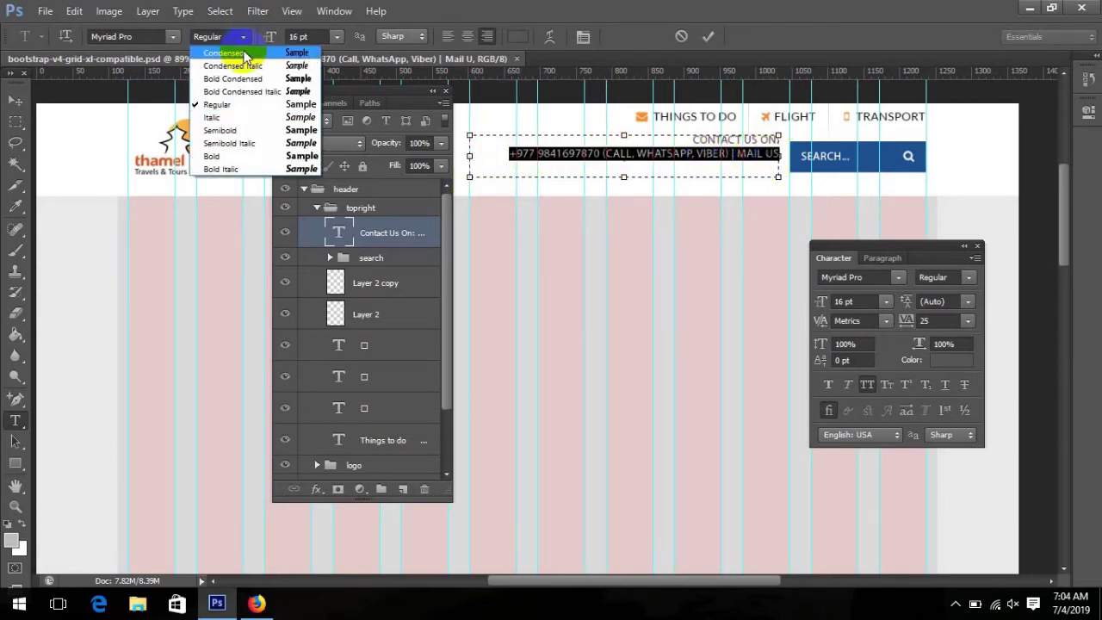
pyautogui.click(232, 130)
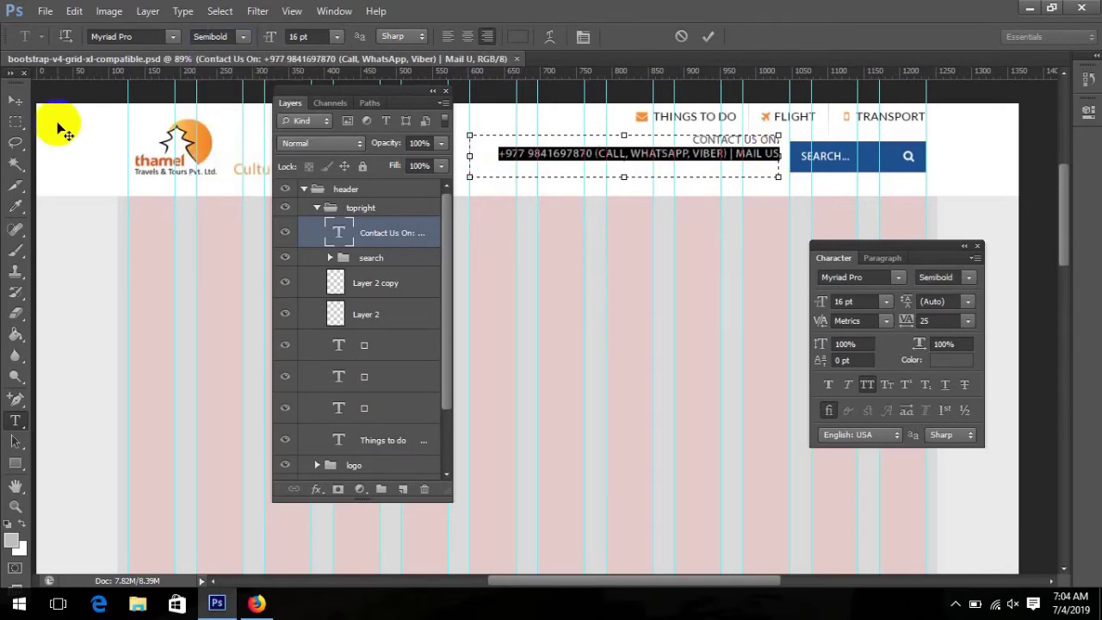
pyautogui.moveTo(693, 139); pyautogui.dragTo(780, 146)
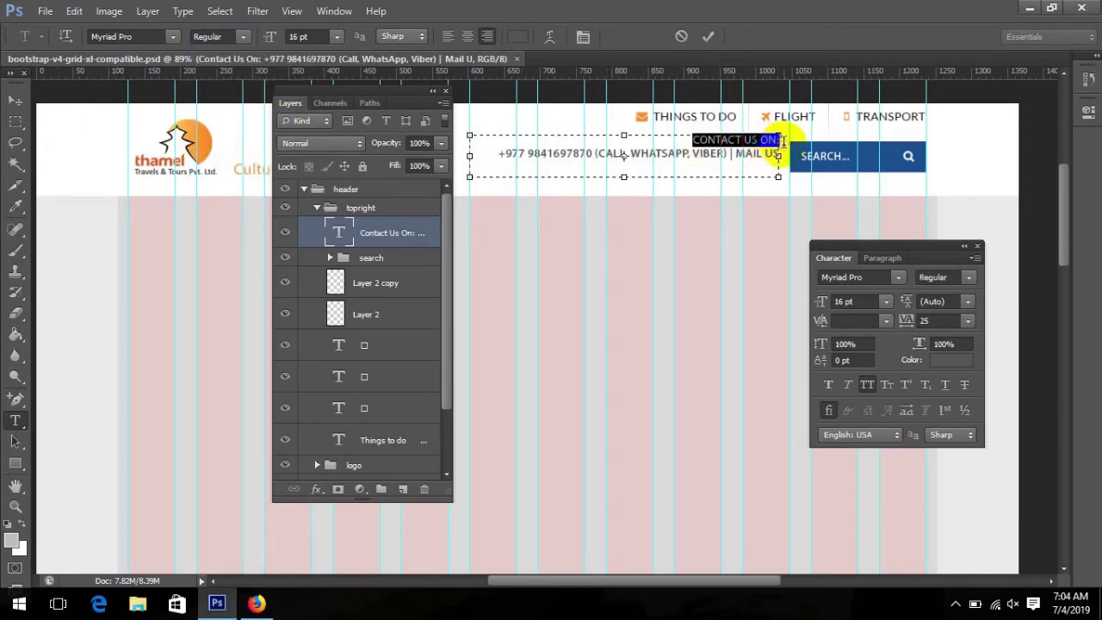
pyautogui.click(244, 37)
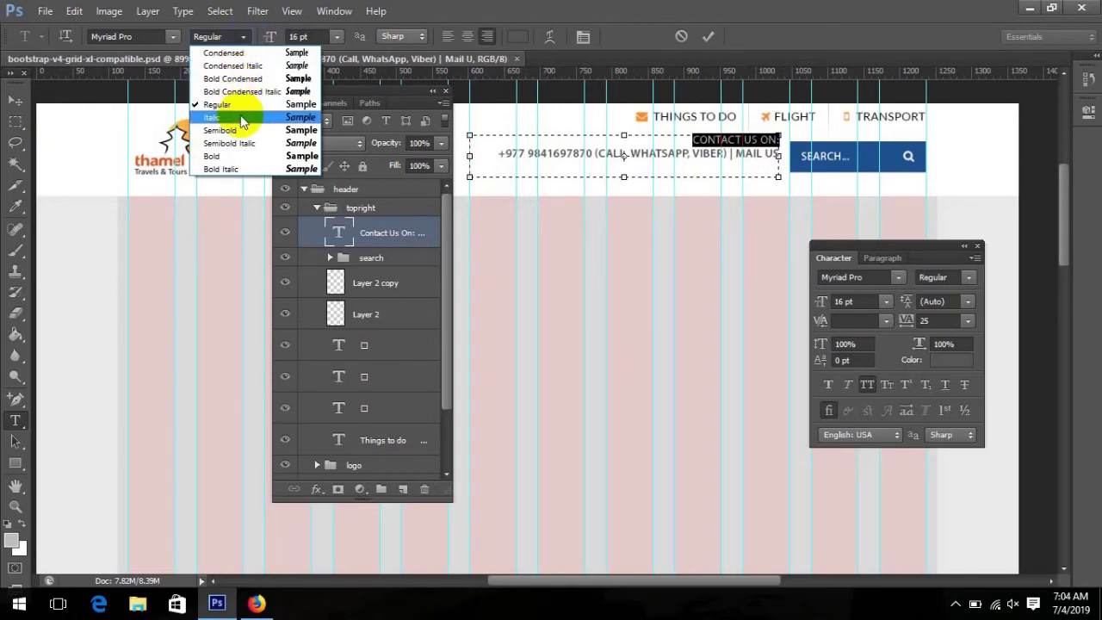
pyautogui.click(12, 98)
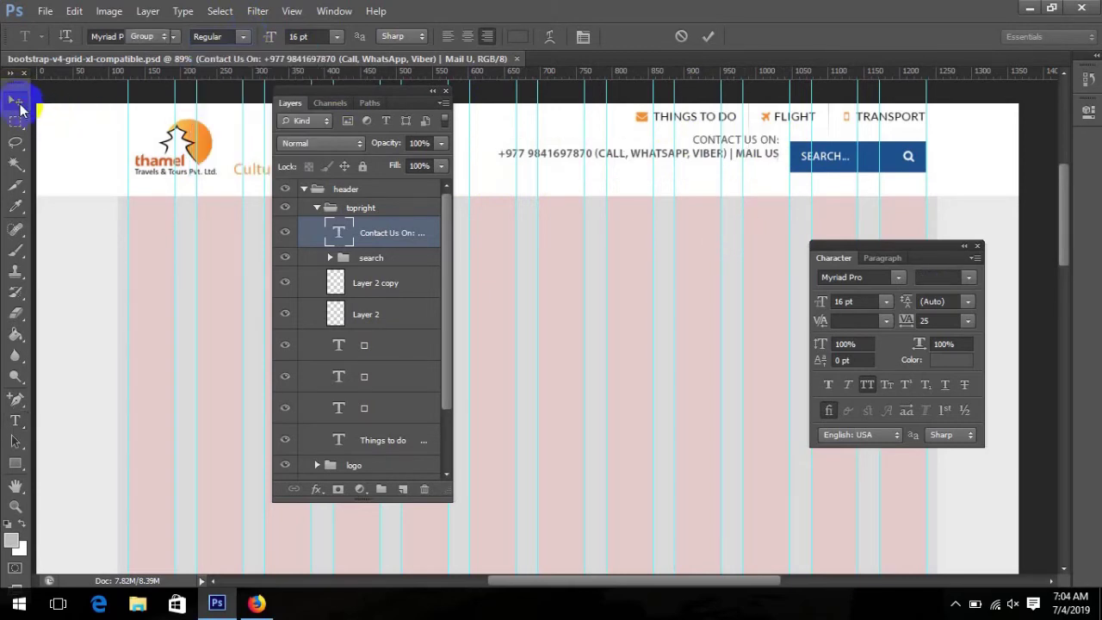
pyautogui.click(15, 101)
pyautogui.press('Down')
pyautogui.press('Down')
pyautogui.press('Down')
pyautogui.press('Down')
pyautogui.press('Down')
pyautogui.press('Down')
pyautogui.press('Down')
pyautogui.press('Down')
pyautogui.press('Down')
pyautogui.press('Down')
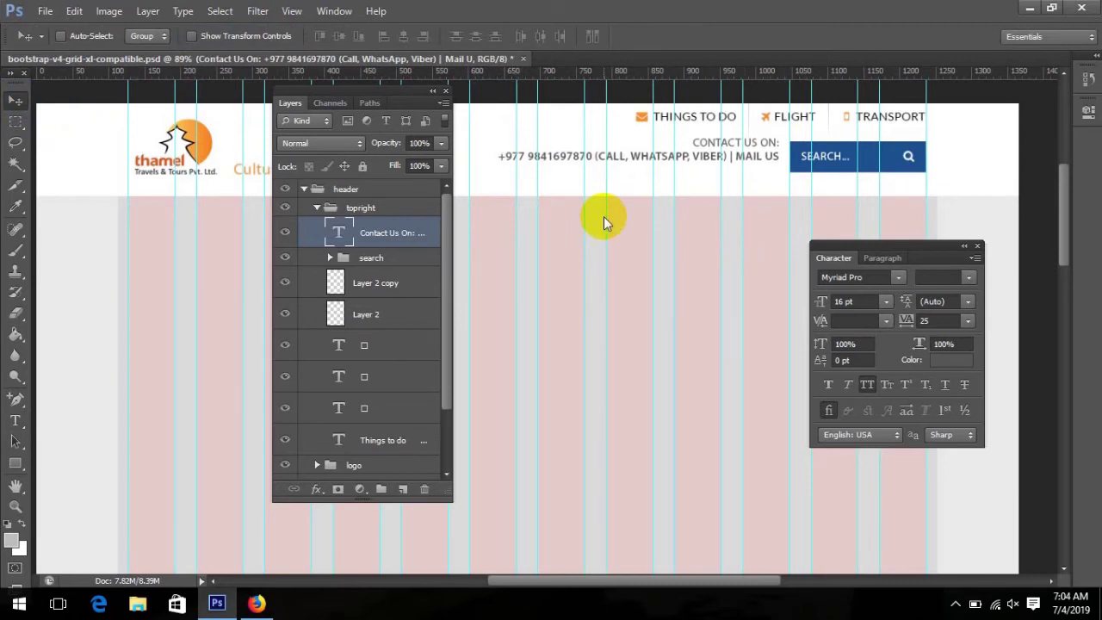
# - Lower the 'Contact Us On:' text level with the SEARCH... box, hide guides, and save
pyautogui.press('Down')
pyautogui.press('Down')
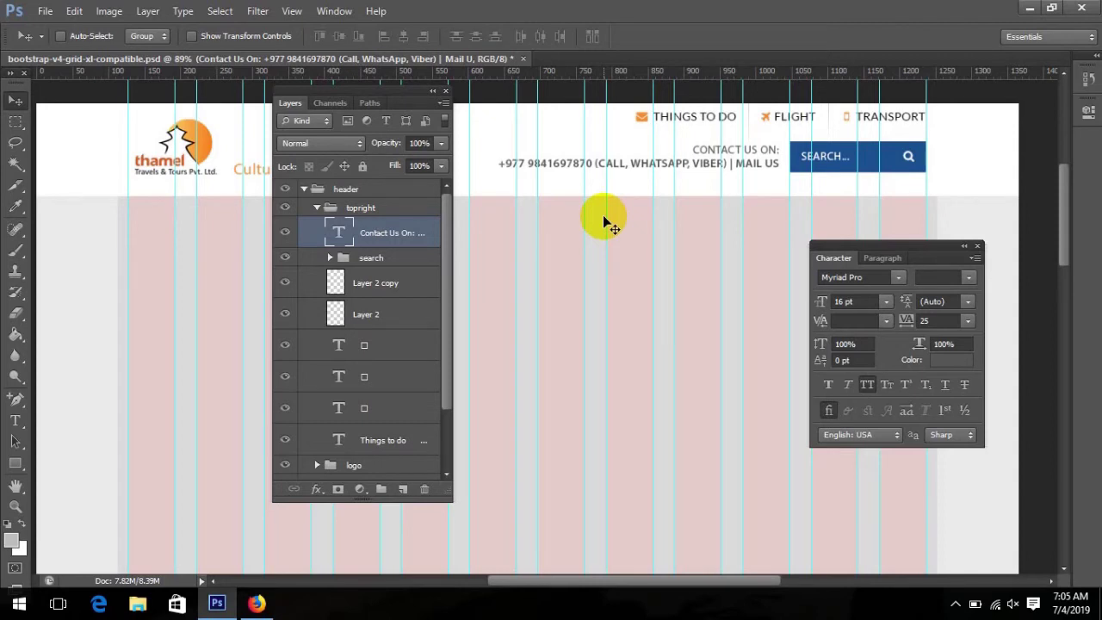
pyautogui.hotkey('ctrl', ';')
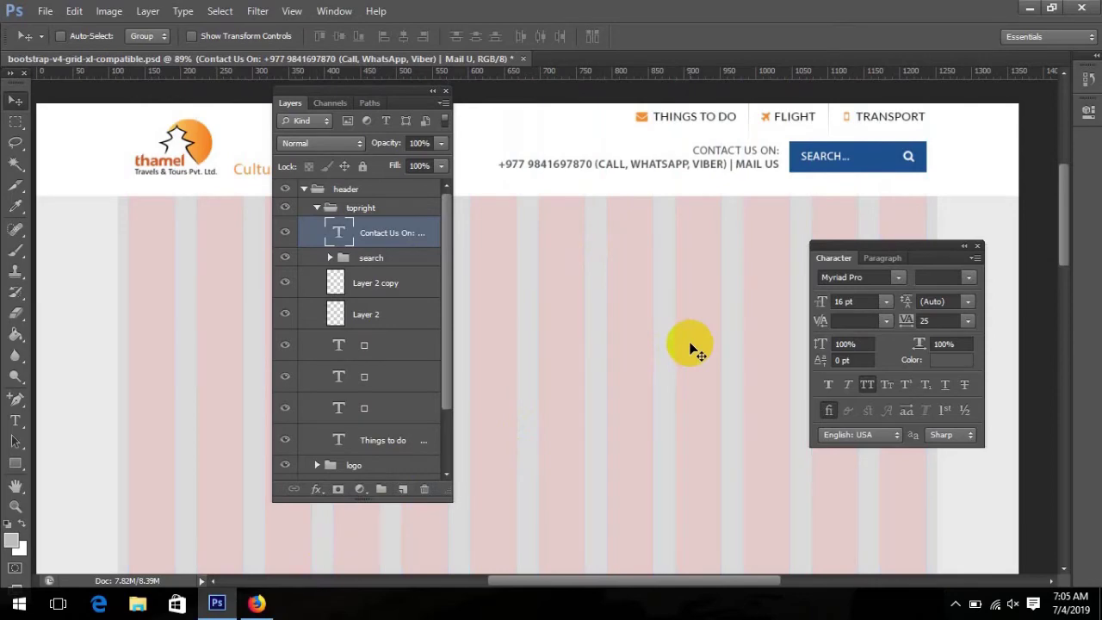
pyautogui.hotkey('ctrl', 's')
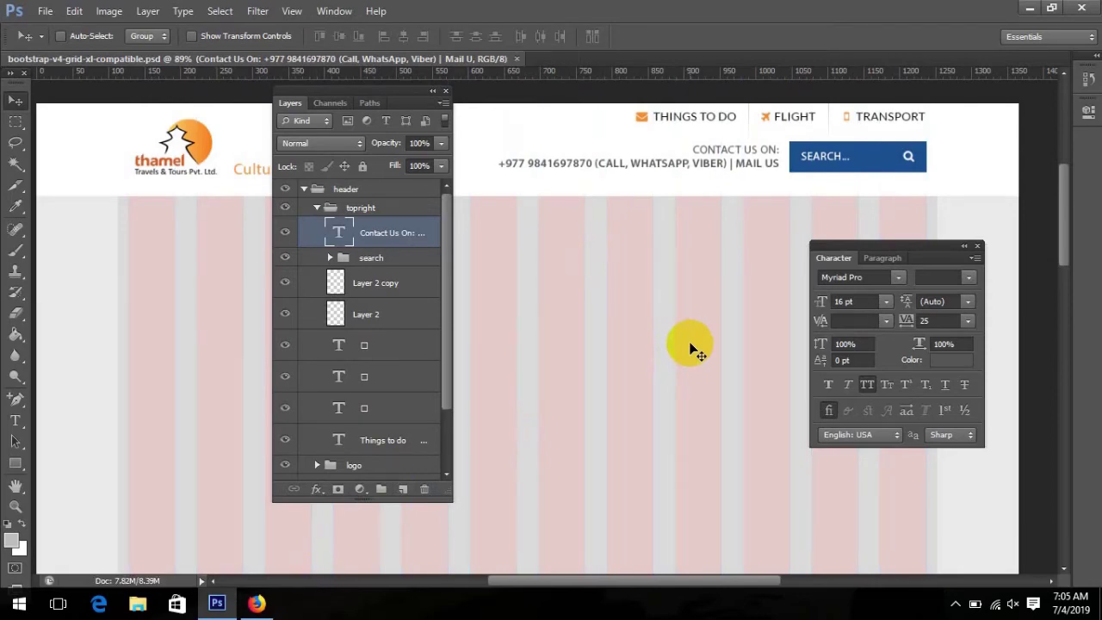
pyautogui.click(257, 602)
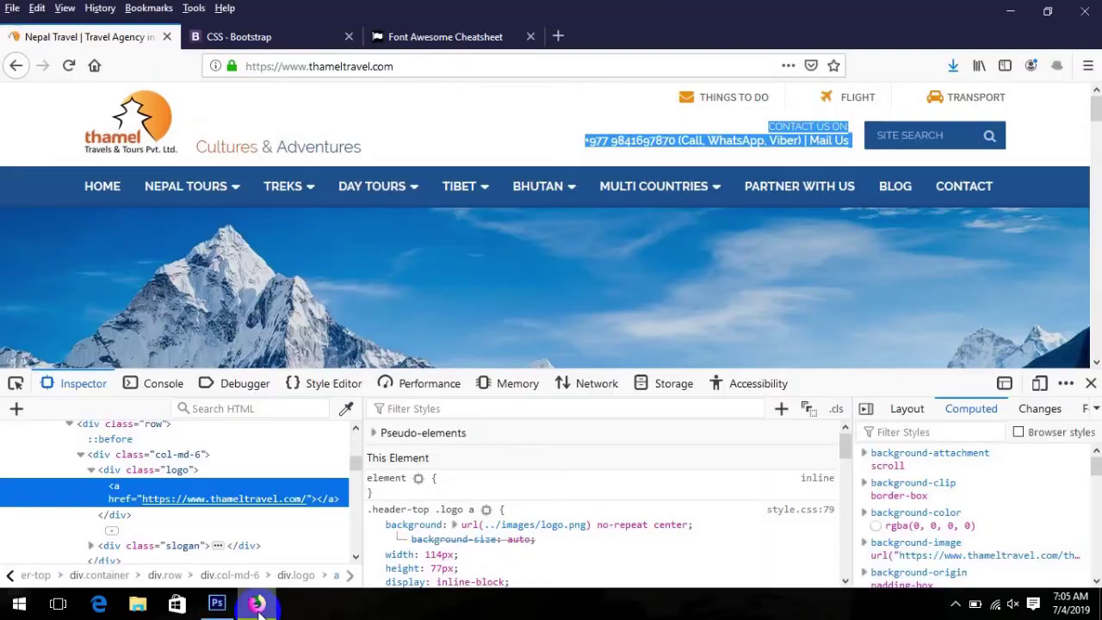
pyautogui.click(68, 196)
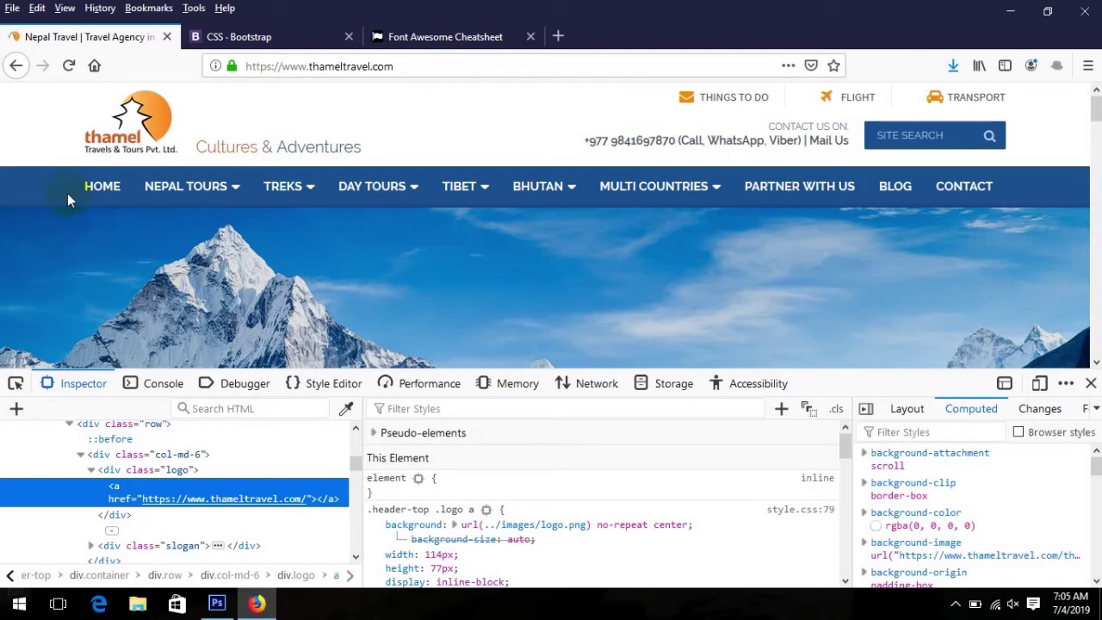
pyautogui.click(217, 603)
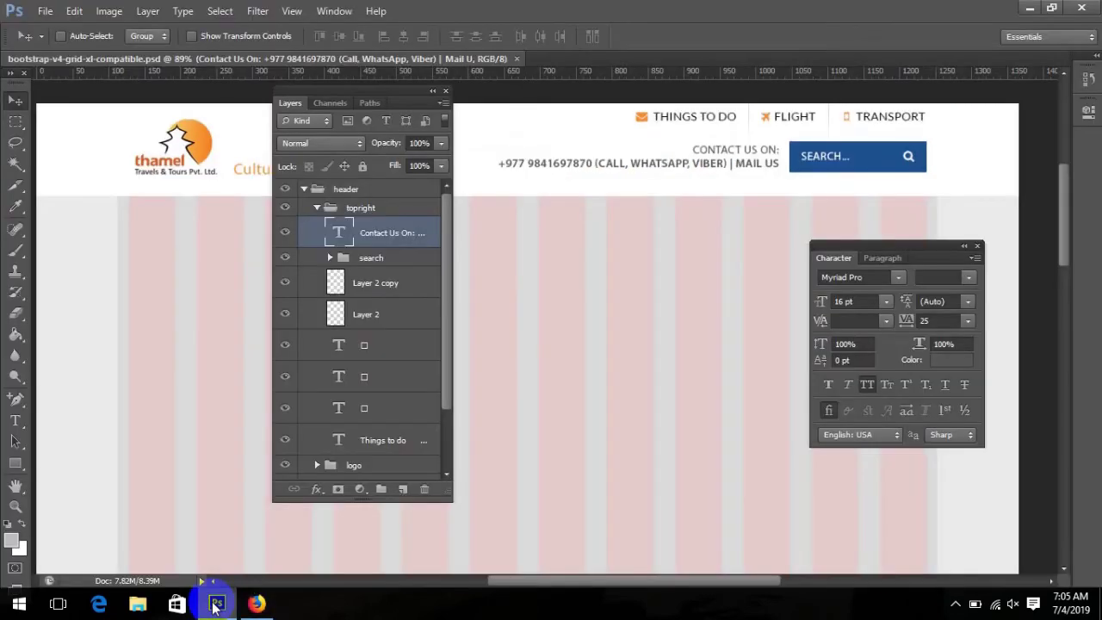
pyautogui.click(315, 209)
# - Collapse the header group and create a new 'nav' group with an empty layer
pyautogui.click(303, 189)
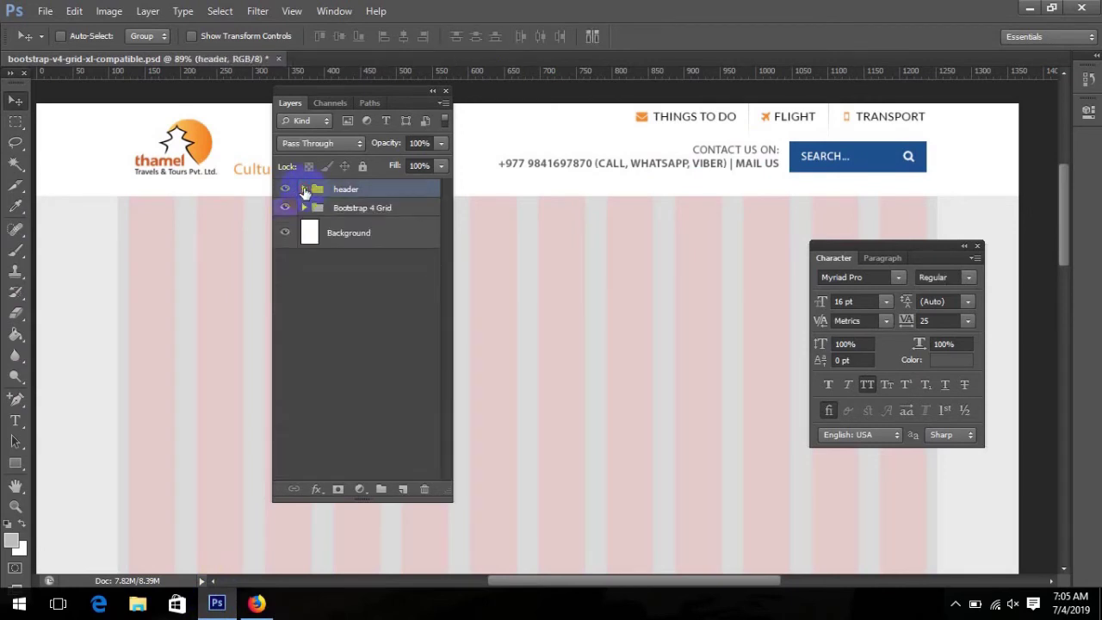
pyautogui.click(380, 489)
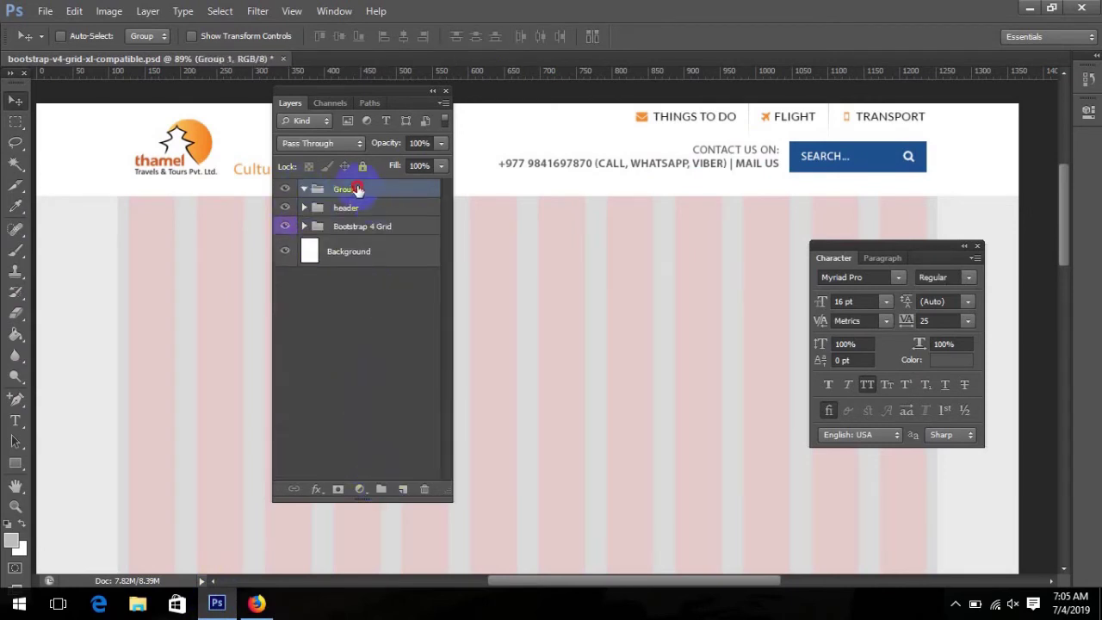
pyautogui.press('Return')
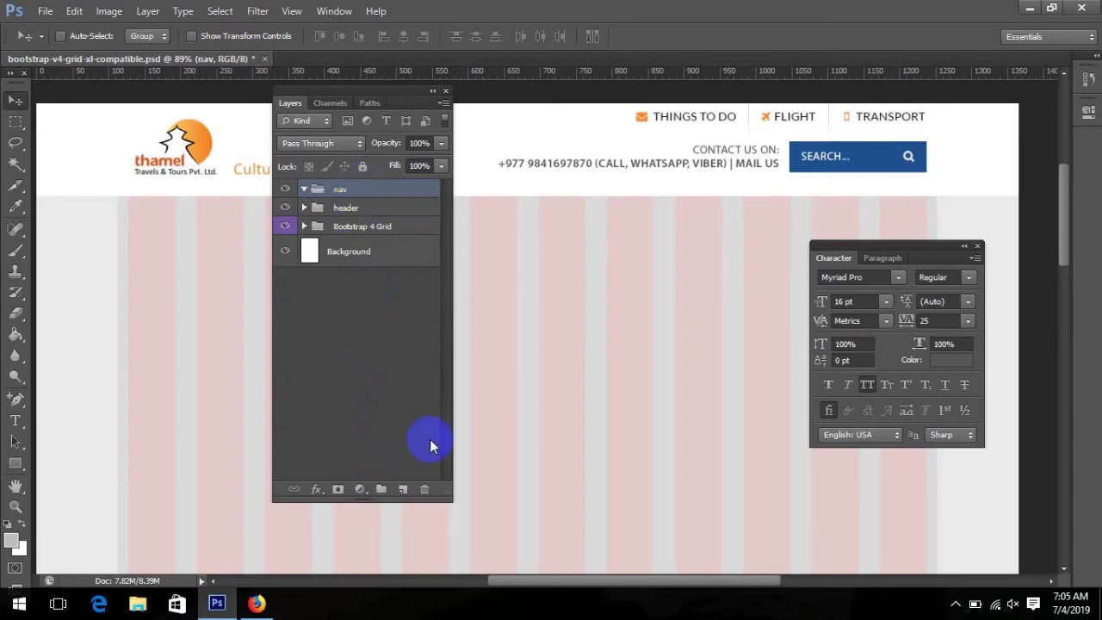
pyautogui.click(405, 489)
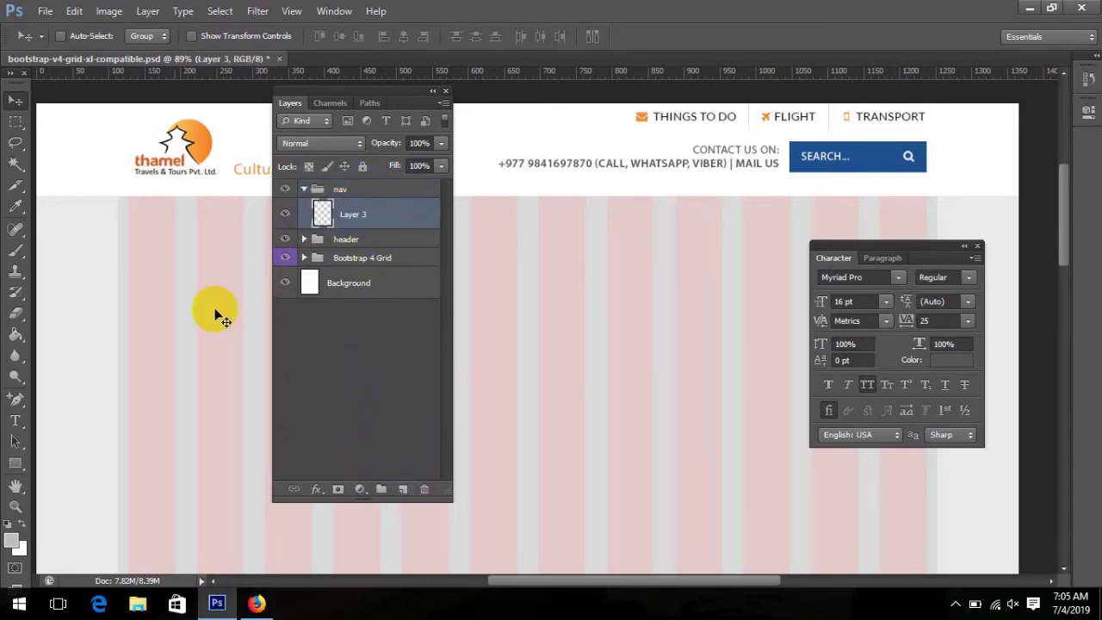
# - Draw a full-width 1368 × 49 px bar below the header, filled with the search box's blue
pyautogui.click(14, 465)
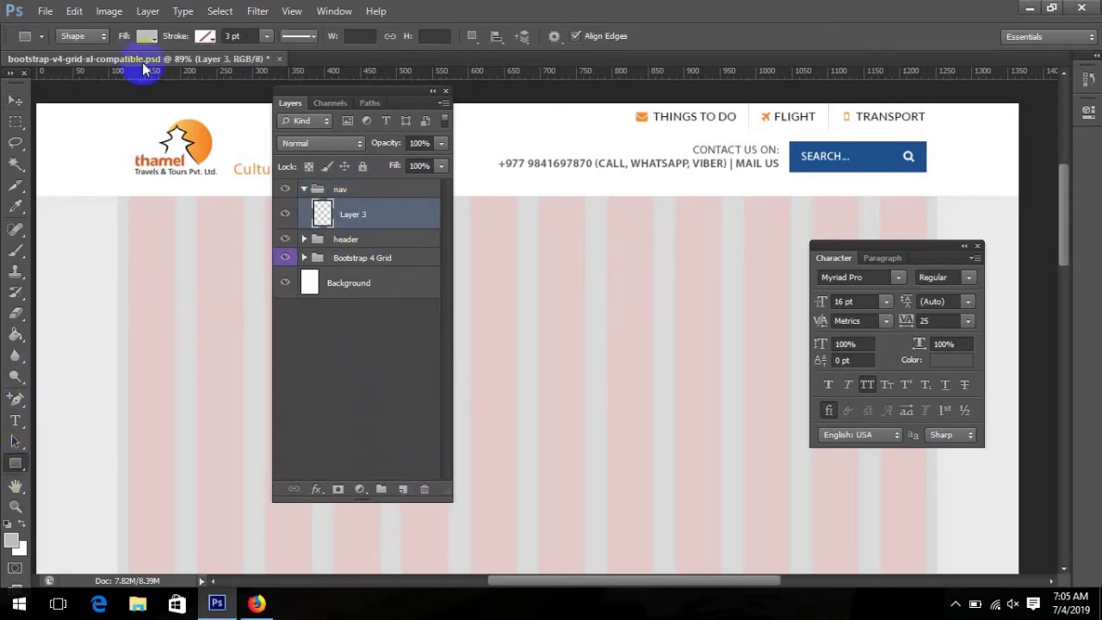
pyautogui.click(148, 38)
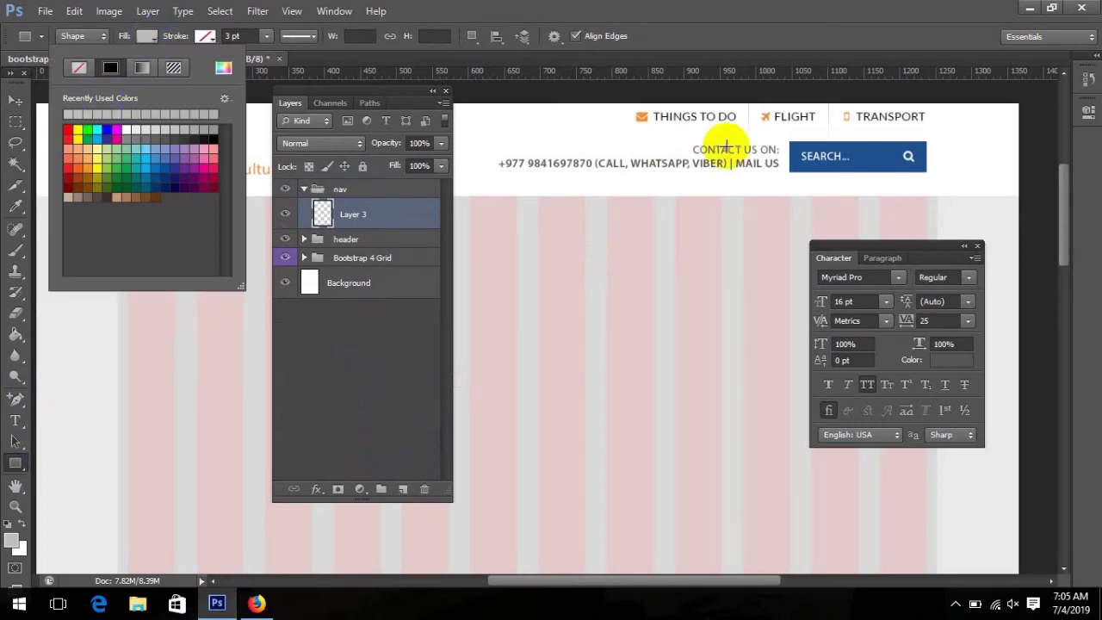
pyautogui.click(14, 207)
pyautogui.click(833, 157)
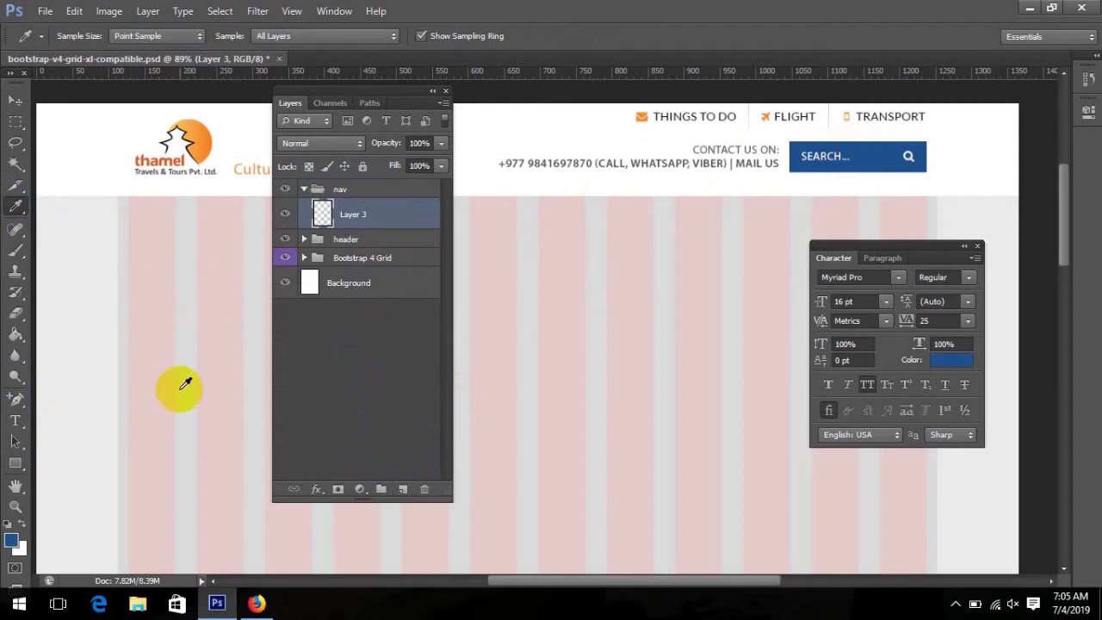
pyautogui.click(17, 465)
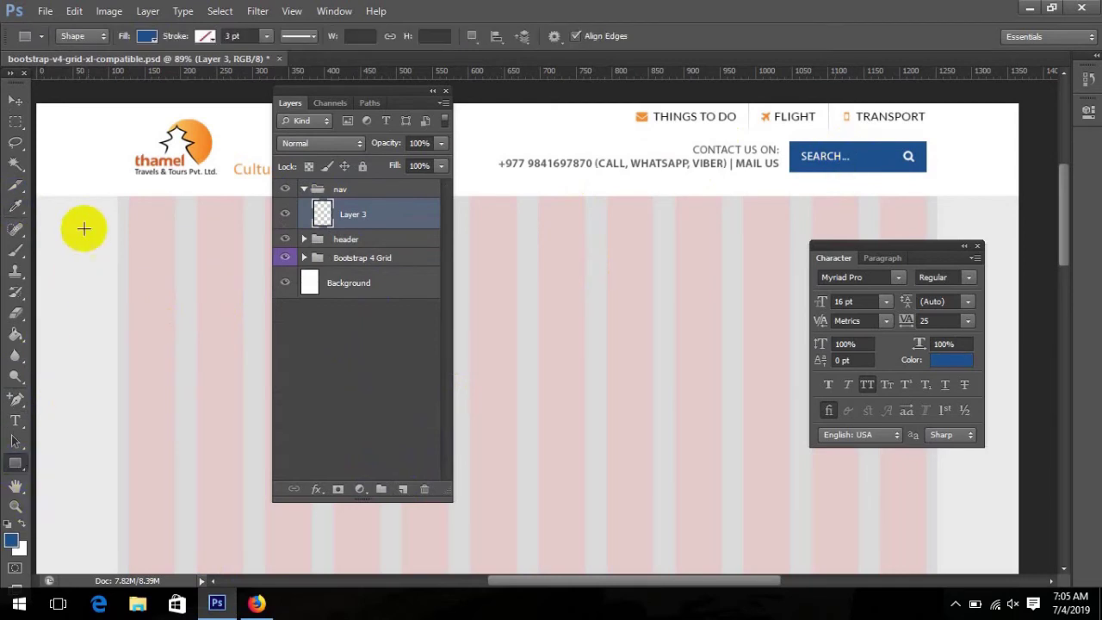
pyautogui.hotkey('ctrl', '-')
pyautogui.hotkey('ctrl', '-')
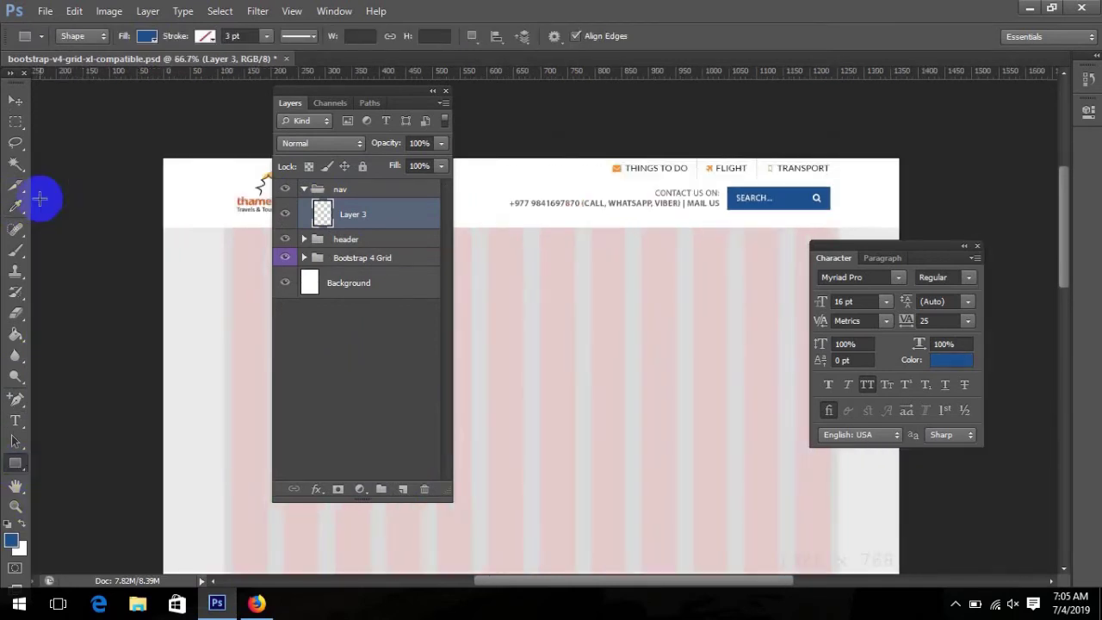
pyautogui.moveTo(162, 227); pyautogui.dragTo(898, 253)
pyautogui.hotkey('ctrl', '+')
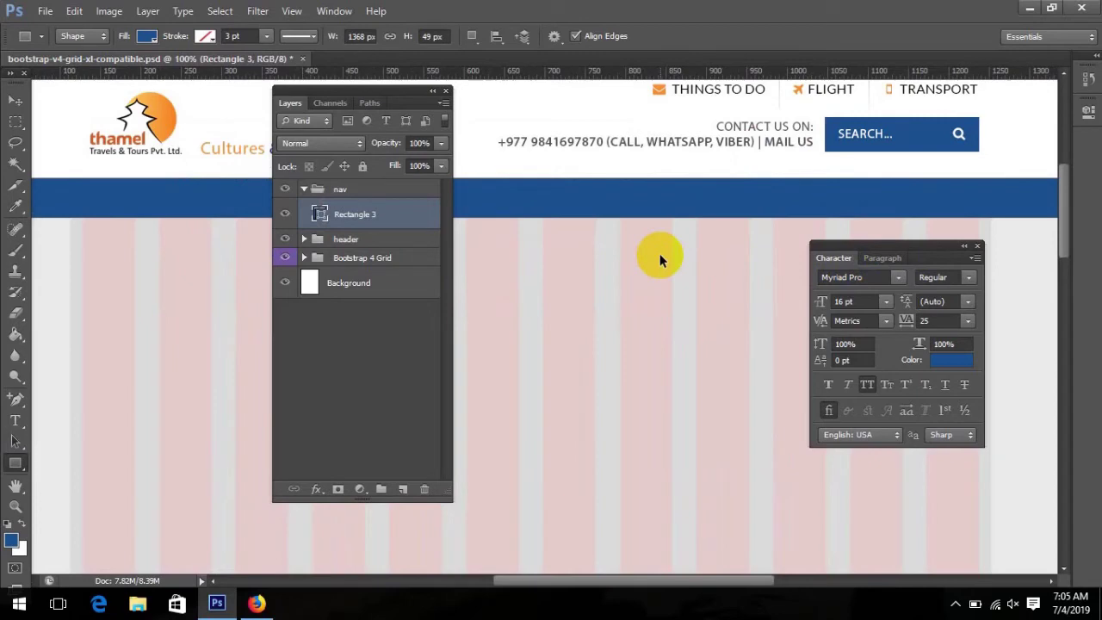
pyautogui.click(257, 601)
# - Highlight the live site's nav links from MULTI COUNTRIES through CONTACT, then return to Photoshop
pyautogui.moveTo(1024, 212); pyautogui.dragTo(747, 193)
pyautogui.moveTo(1038, 180); pyautogui.dragTo(754, 189)
pyautogui.hotkey('ctrl', 'c')
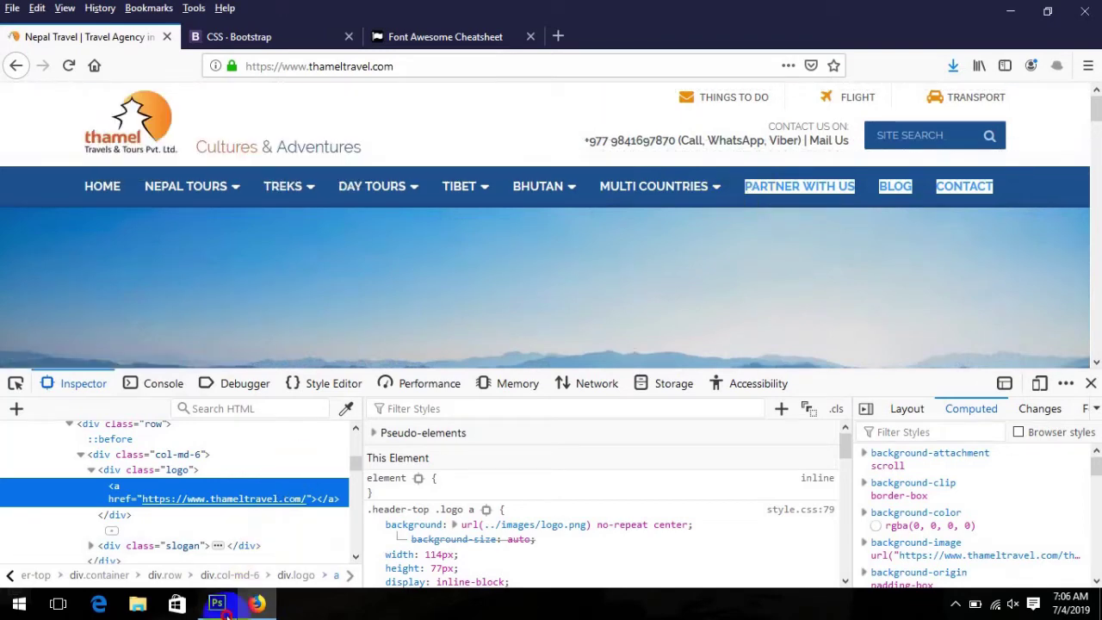
pyautogui.click(217, 603)
pyautogui.click(13, 422)
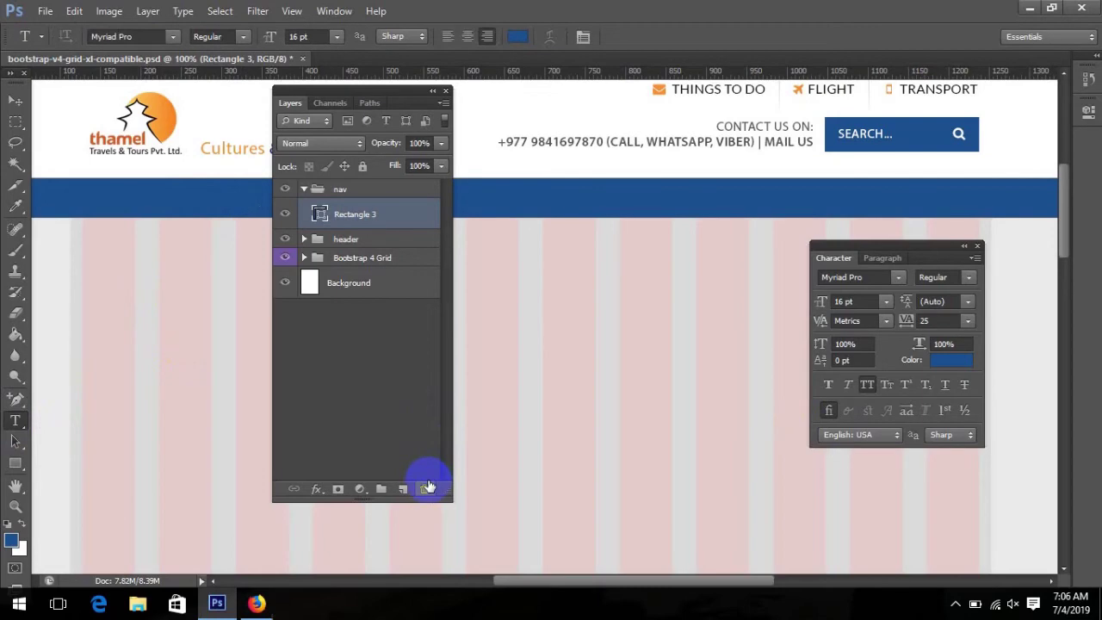
# - On a new layer in the nav group, paste the menu links as white text on the bar
pyautogui.click(402, 488)
pyautogui.click(519, 32)
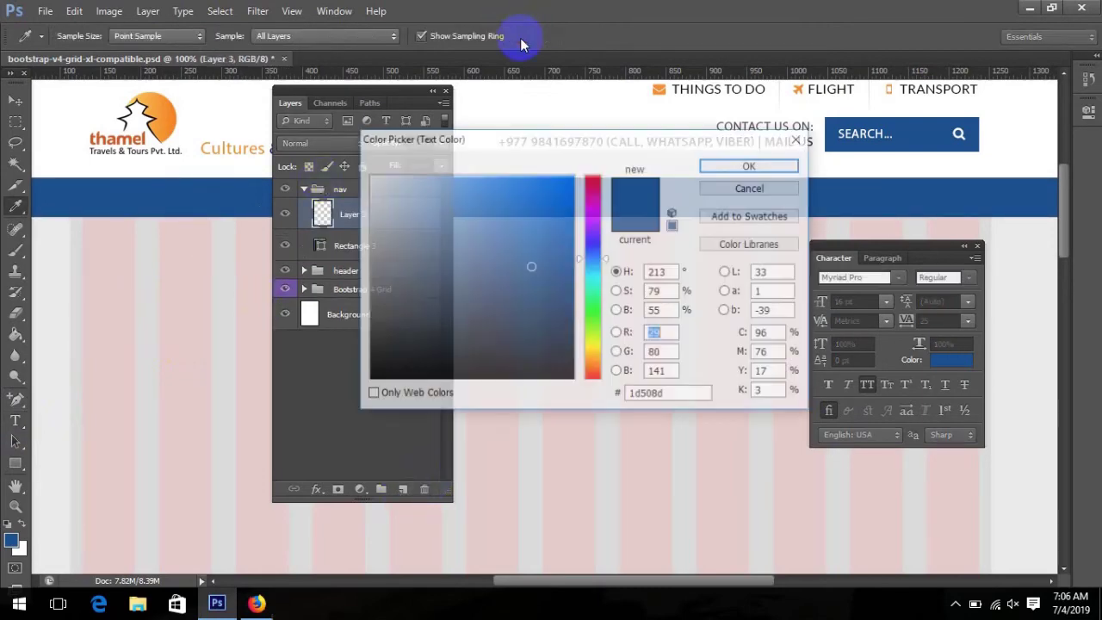
pyautogui.moveTo(450, 222); pyautogui.dragTo(371, 177)
pyautogui.click(773, 171)
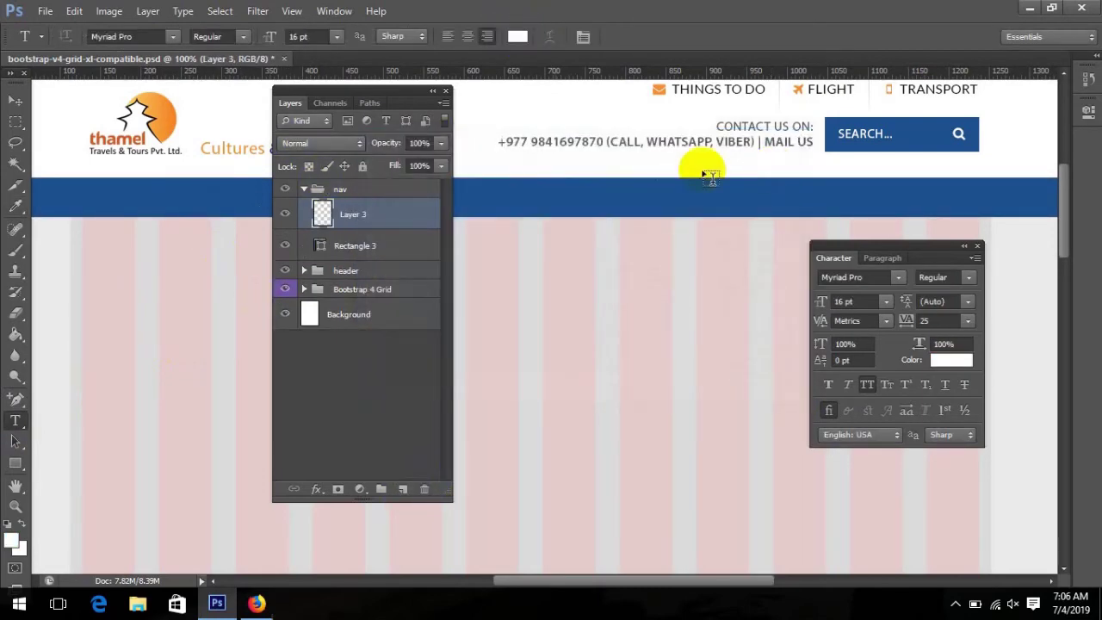
pyautogui.click(144, 202)
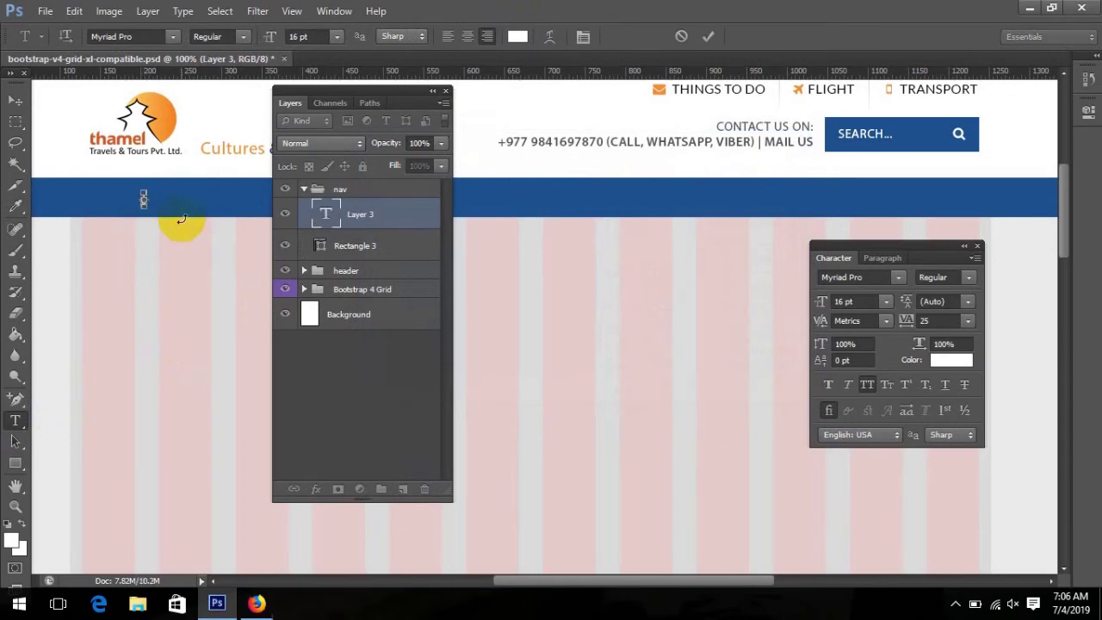
pyautogui.hotkey('ctrl', 'v')
# - Left-align the link text and join BLOG and CONTACT onto the PARTNER WITH US line
pyautogui.click(446, 38)
pyautogui.hotkey('ctrl', 'a')
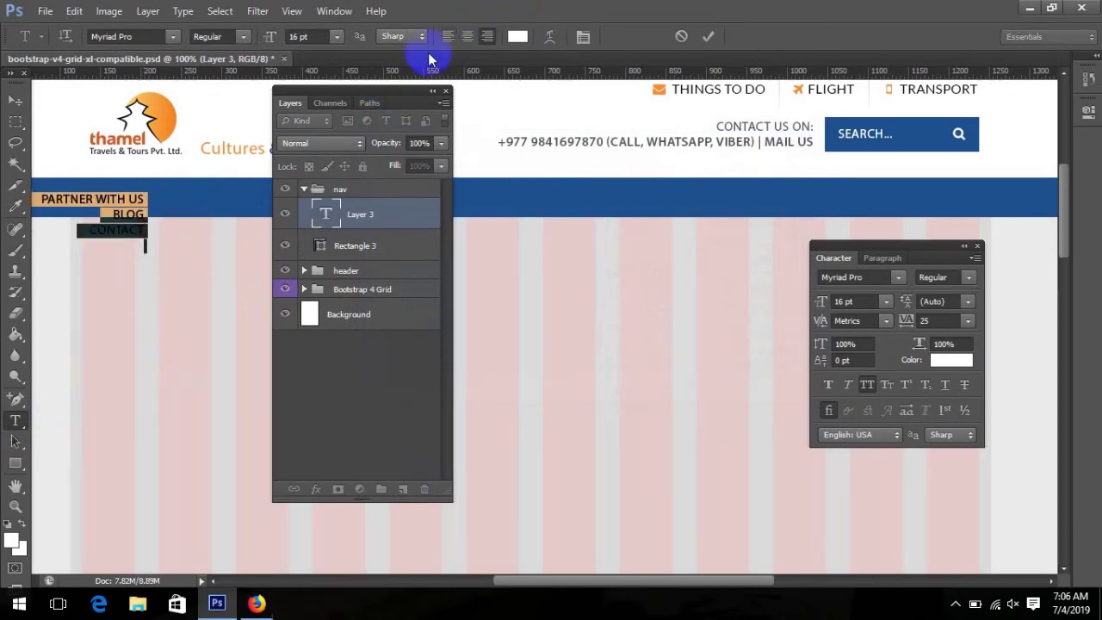
pyautogui.click(447, 38)
pyautogui.moveTo(391, 90); pyautogui.dragTo(425, 357)
pyautogui.click(265, 191)
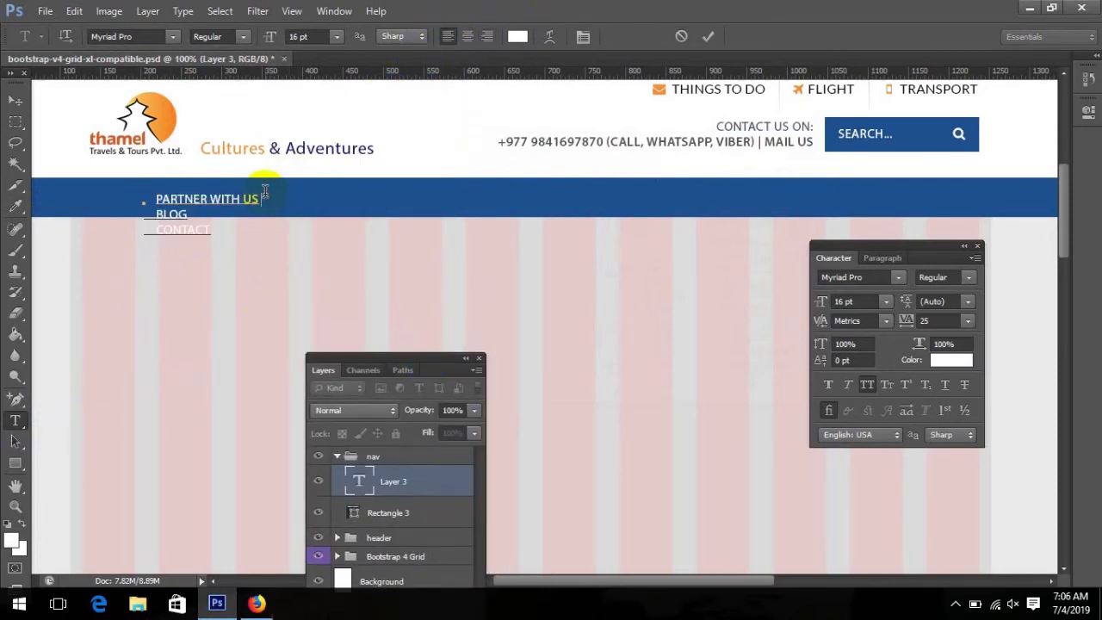
pyautogui.press('Delete')
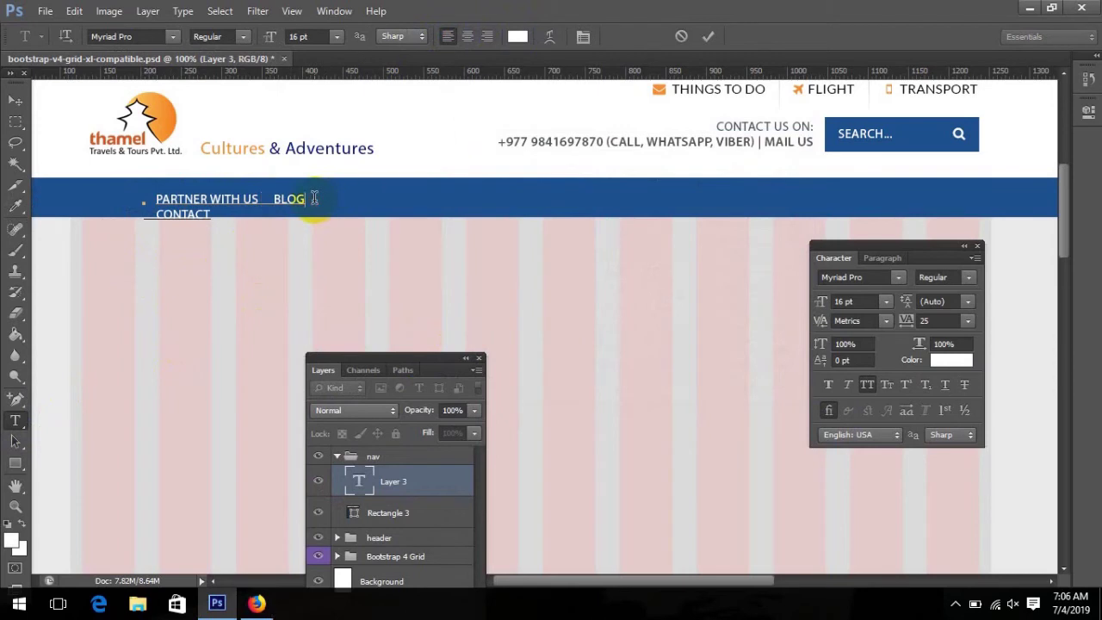
pyautogui.click(314, 198)
pyautogui.press('Delete')
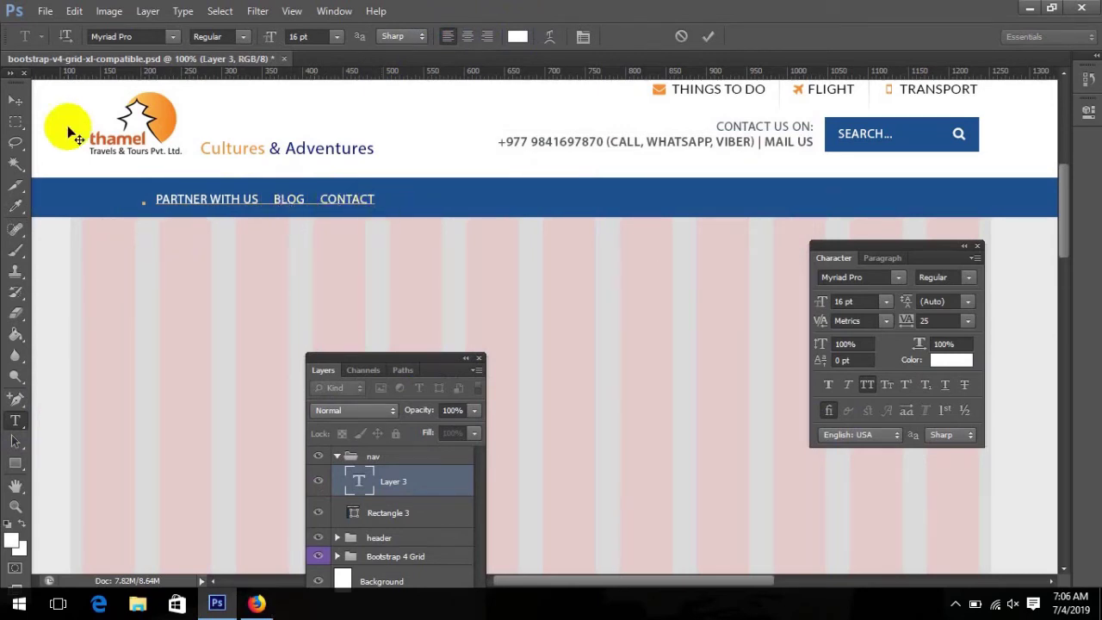
pyautogui.click(16, 100)
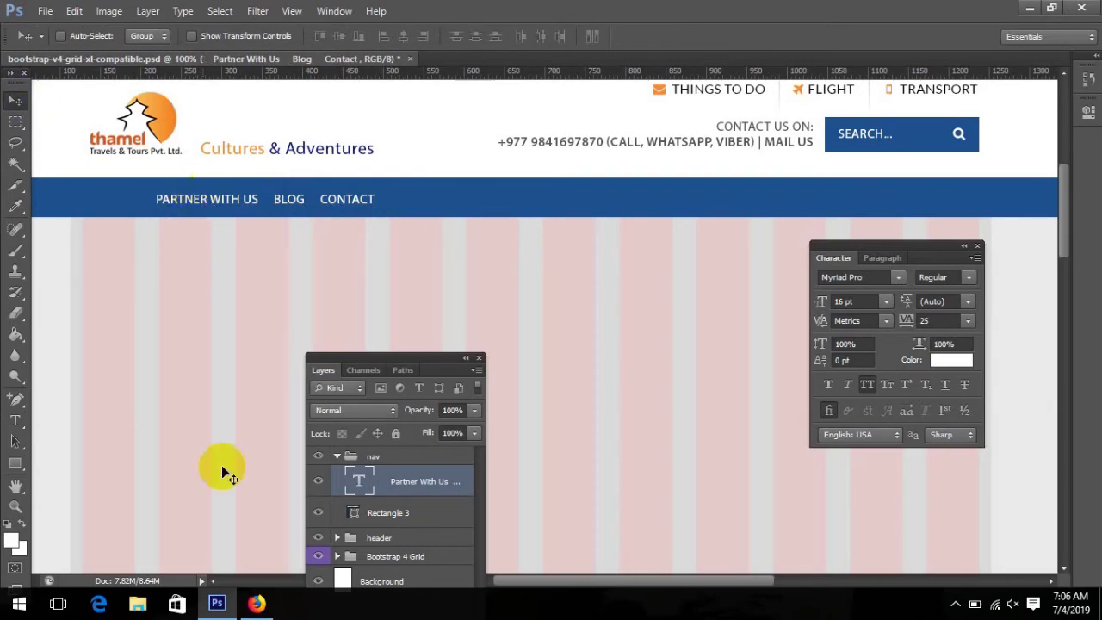
# - Delete the six tour sub-item lines and bring ABOUT and the remaining links onto the TOURS line
pyautogui.click(15, 420)
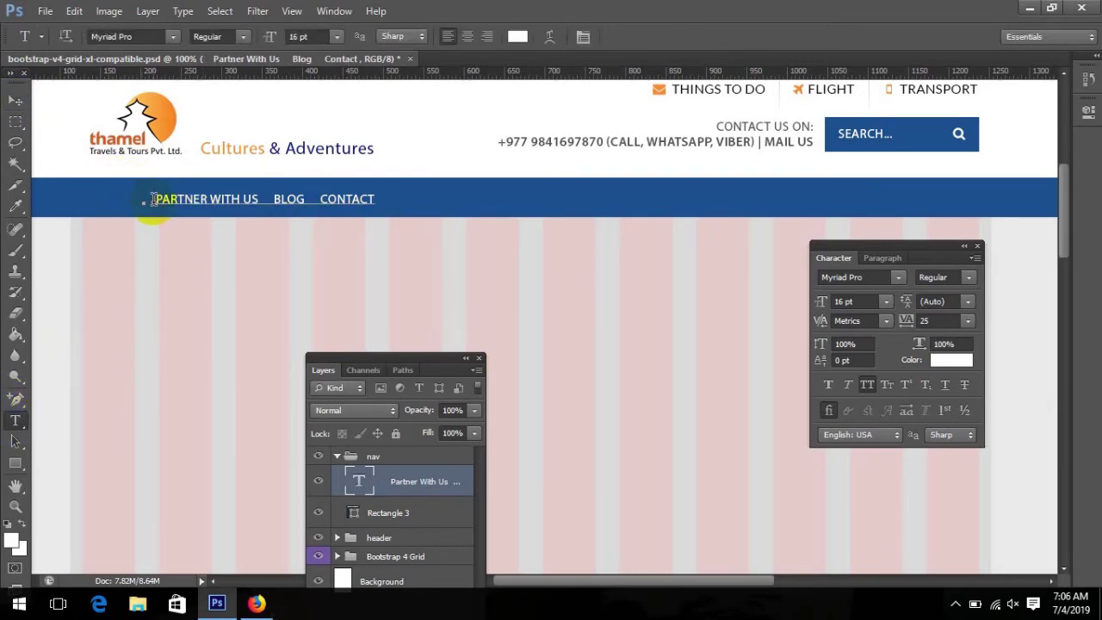
pyautogui.click(146, 203)
pyautogui.moveTo(152, 226)
pyautogui.mouseDown()
pyautogui.moveTo(272, 301)
pyautogui.moveTo(277, 333)
pyautogui.moveTo(142, 235)
pyautogui.mouseUp()
pyautogui.click(278, 334)
pyautogui.press('BackSpace')
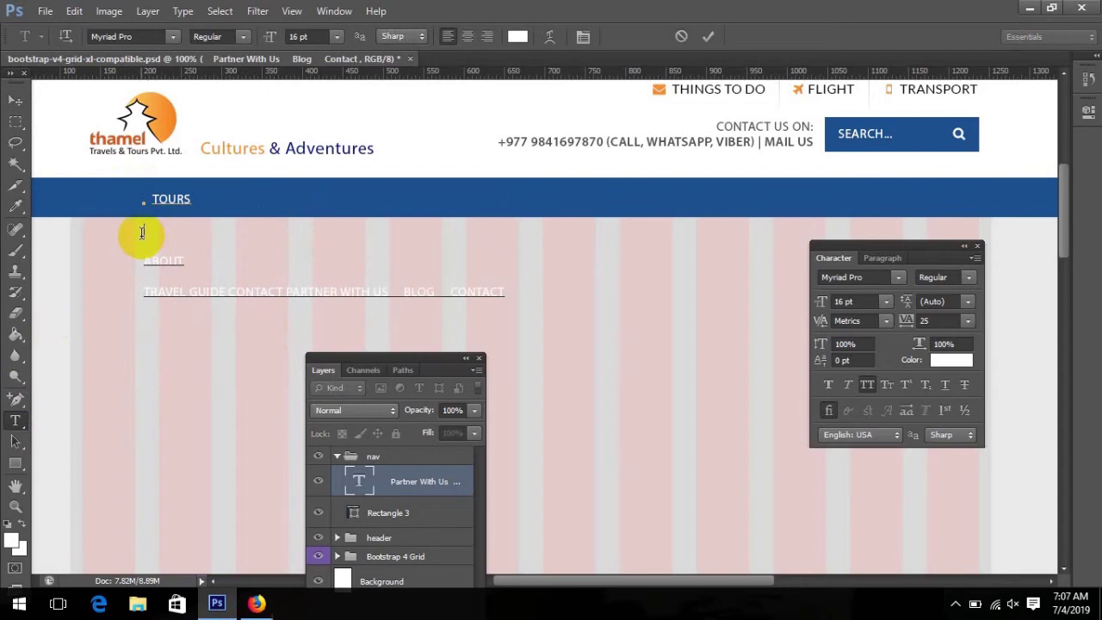
pyautogui.moveTo(147, 258); pyautogui.dragTo(204, 202)
pyautogui.press('BackSpace')
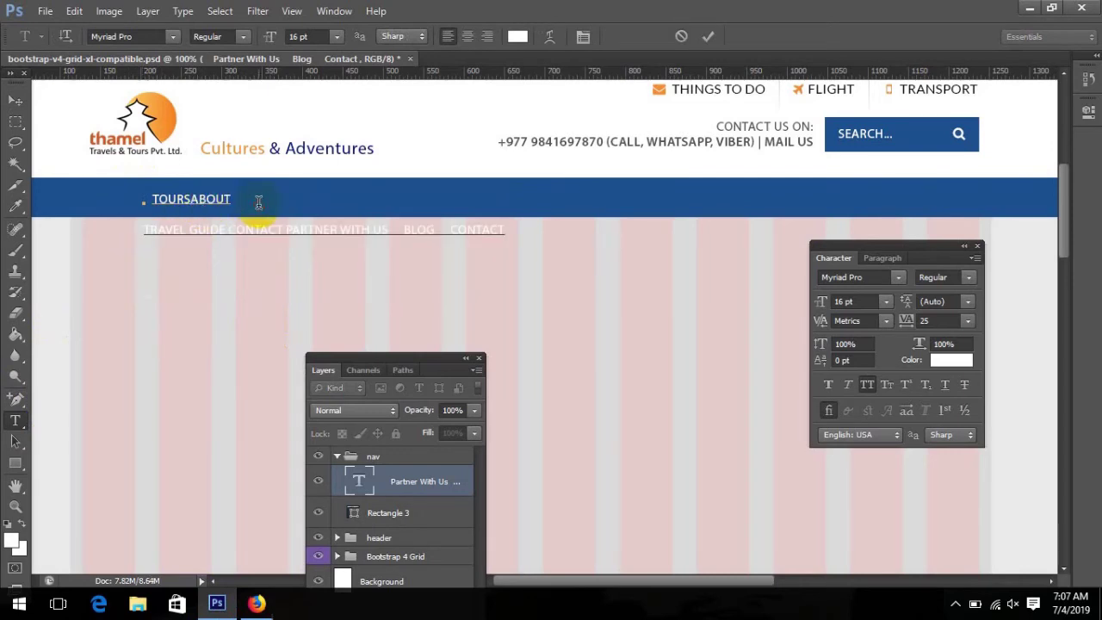
pyautogui.press('Delete')
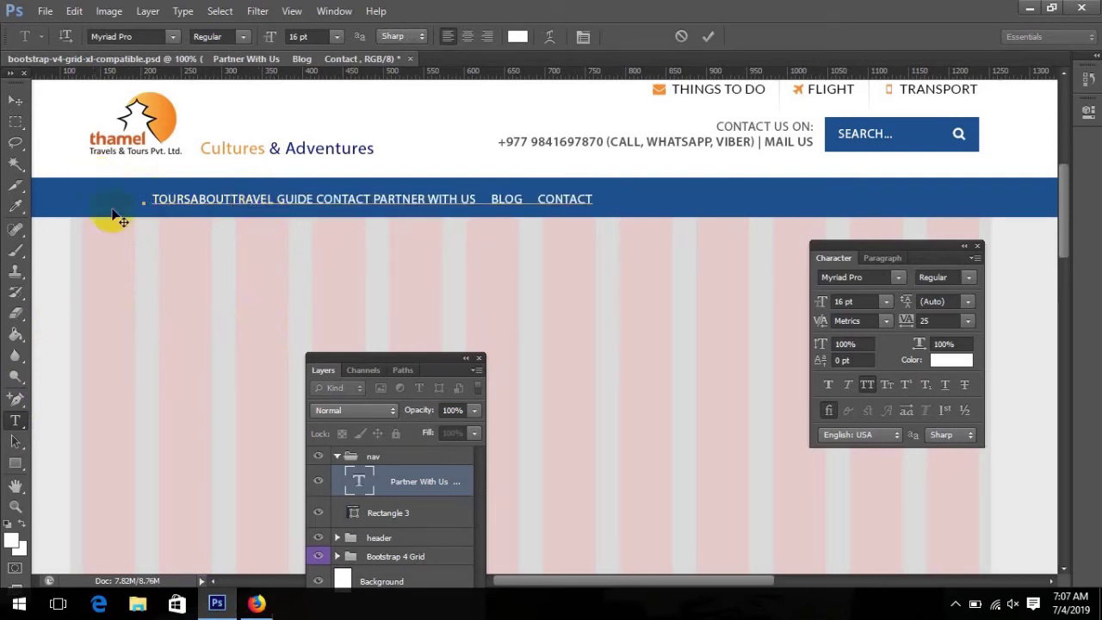
# - Add HOME at the start, move the nav text about 75 px left, and show guides
pyautogui.click(148, 198)
pyautogui.write('HOME')
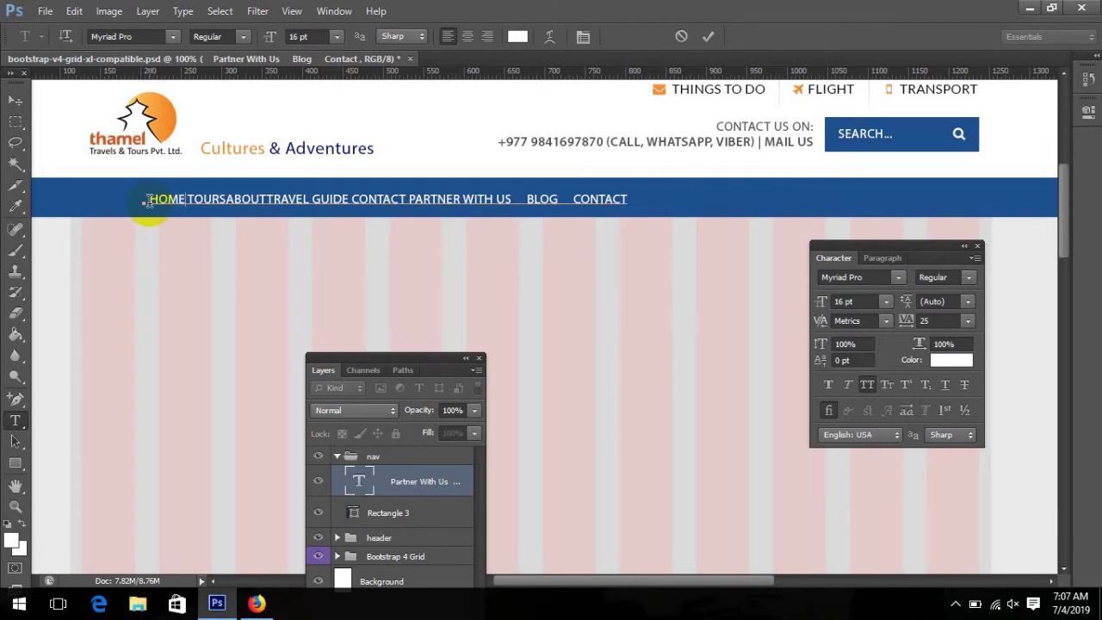
pyautogui.click(15, 101)
pyautogui.moveTo(197, 209); pyautogui.dragTo(138, 207)
pyautogui.hotkey('ctrl', ';')
# - Paste wide spacing between HOME, TOURS, ABOUT, TRAVEL GUIDE and CONTACT, changing ABOUT to ABOUTUS
pyautogui.click(15, 420)
pyautogui.click(124, 197)
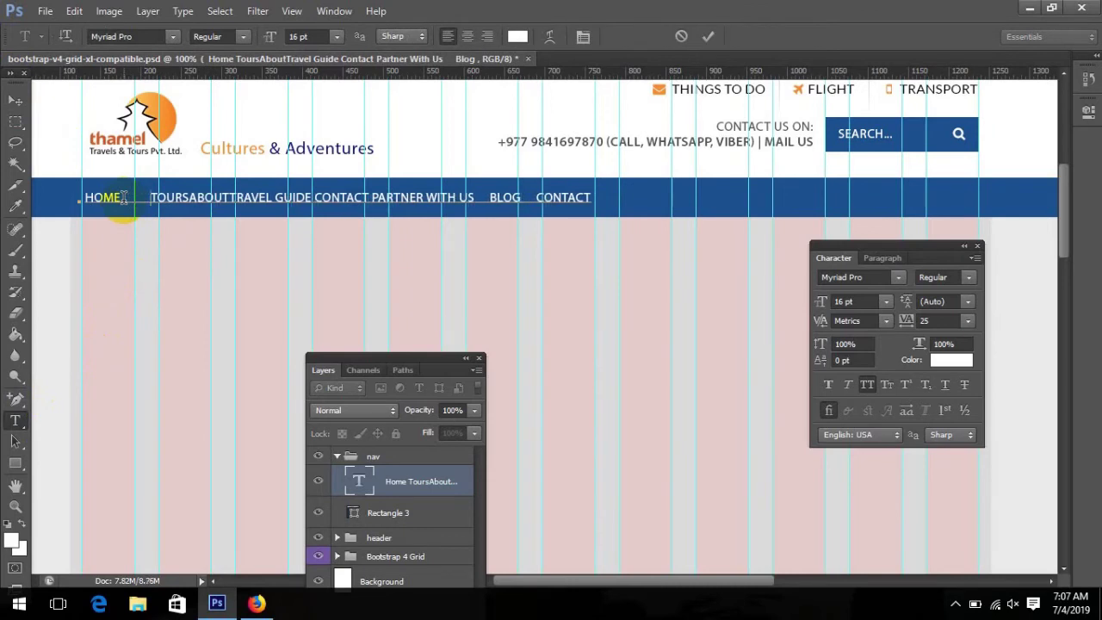
pyautogui.moveTo(131, 199); pyautogui.dragTo(150, 199)
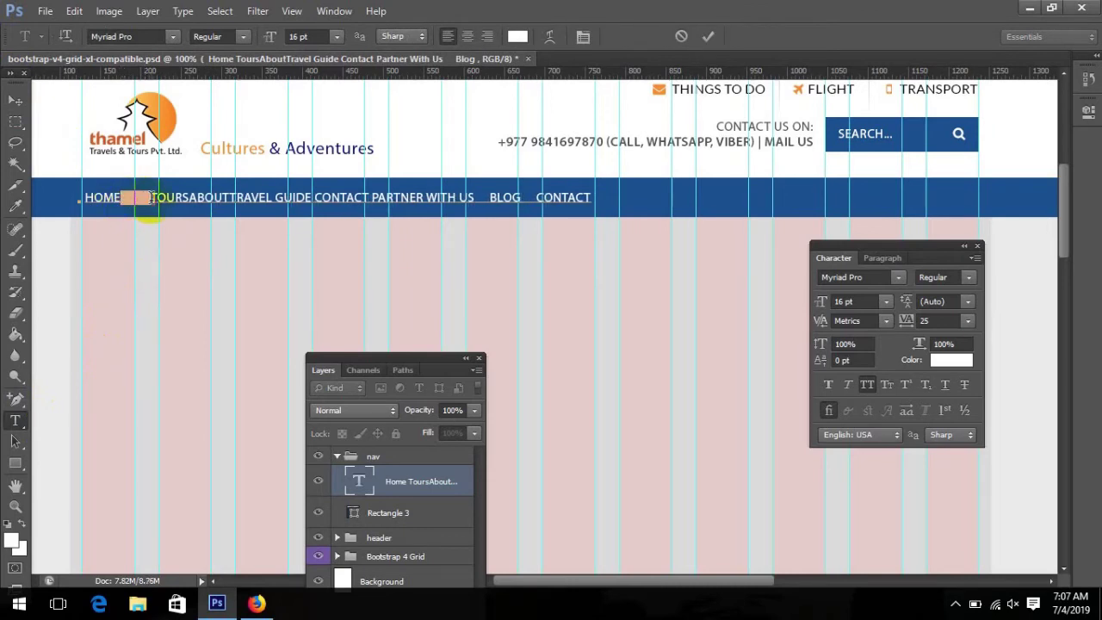
pyautogui.click(191, 199)
pyautogui.hotkey('ctrl', 'v')
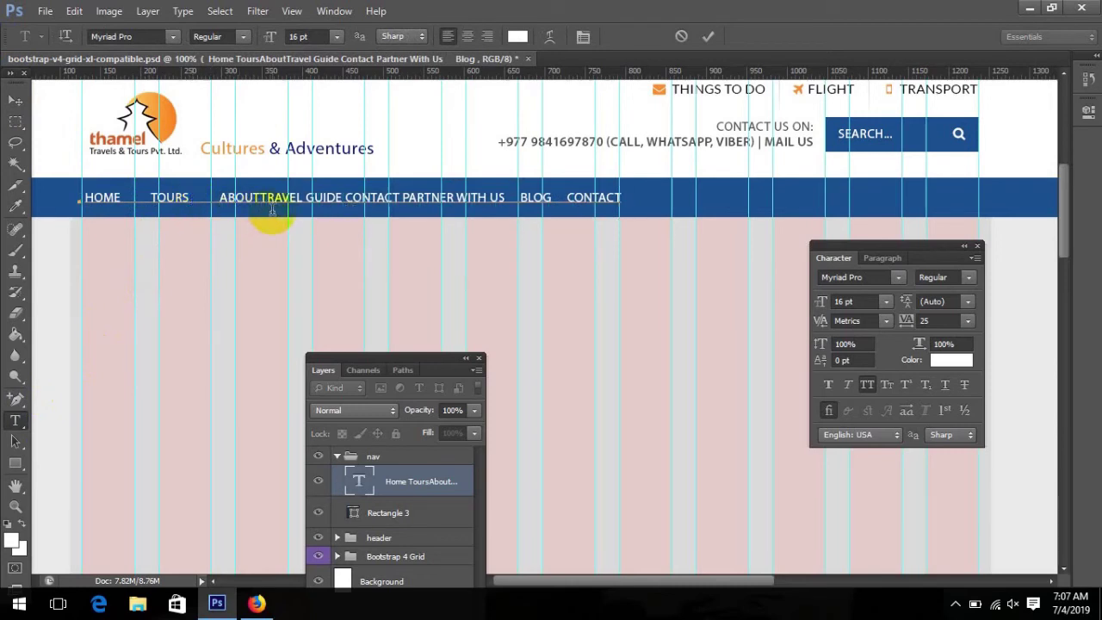
pyautogui.click(264, 200)
pyautogui.write('Us')
pyautogui.hotkey('ctrl', 'v')
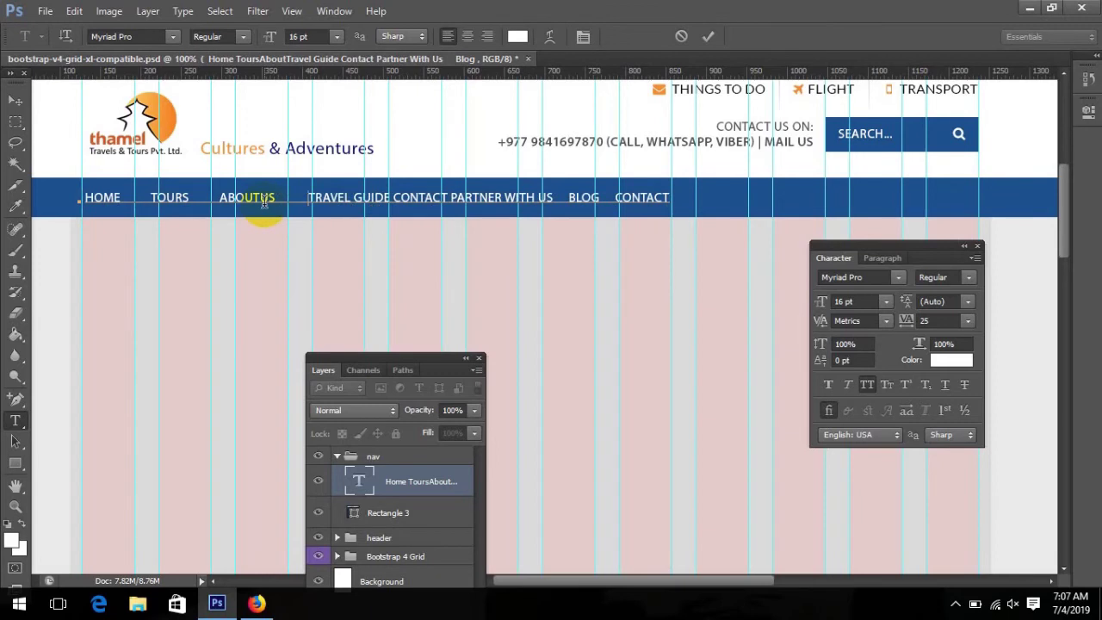
pyautogui.click(392, 198)
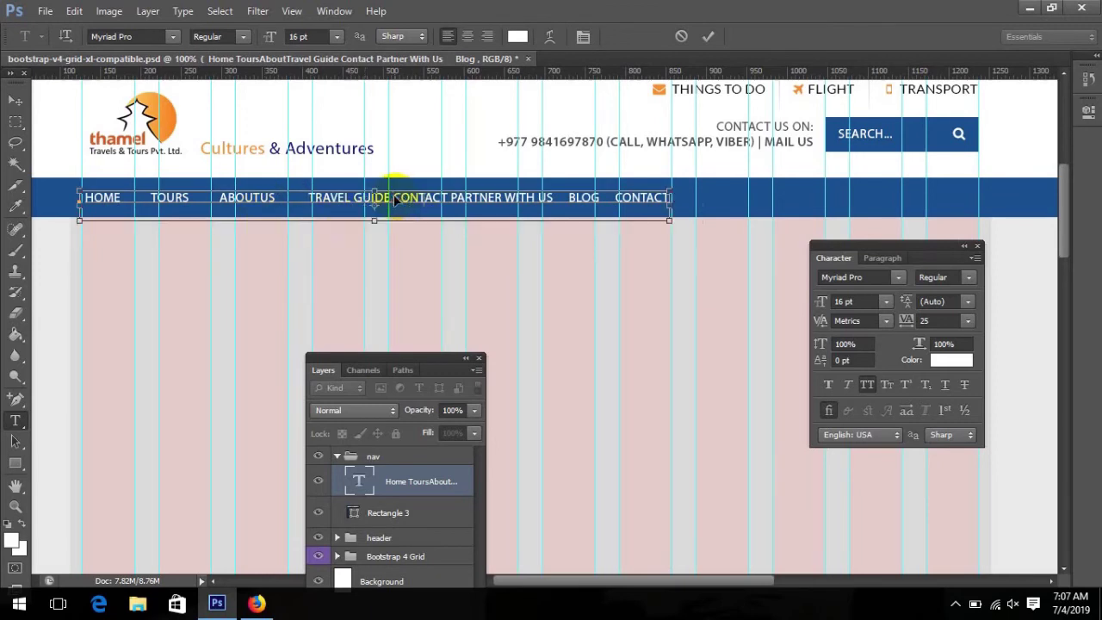
pyautogui.hotkey('ctrl', 'v')
# - Space out CONTACT, PARTNER WITH US, BLOG and the final CONTACT evenly along the bar
pyautogui.click(479, 198)
pyautogui.hotkey('ctrl', 'v')
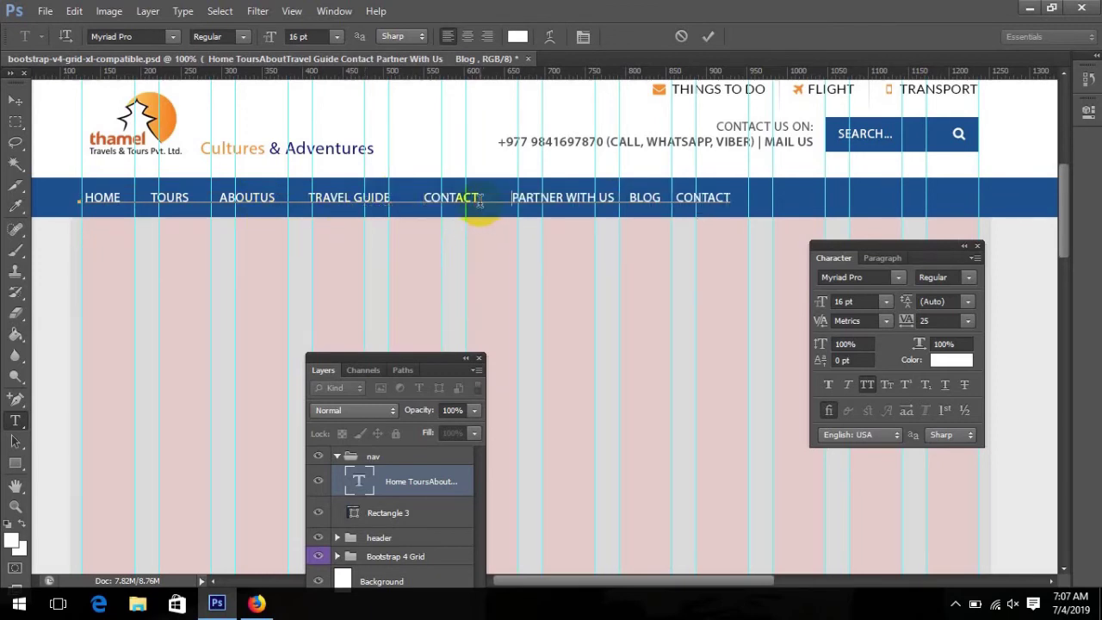
pyautogui.click(600, 198)
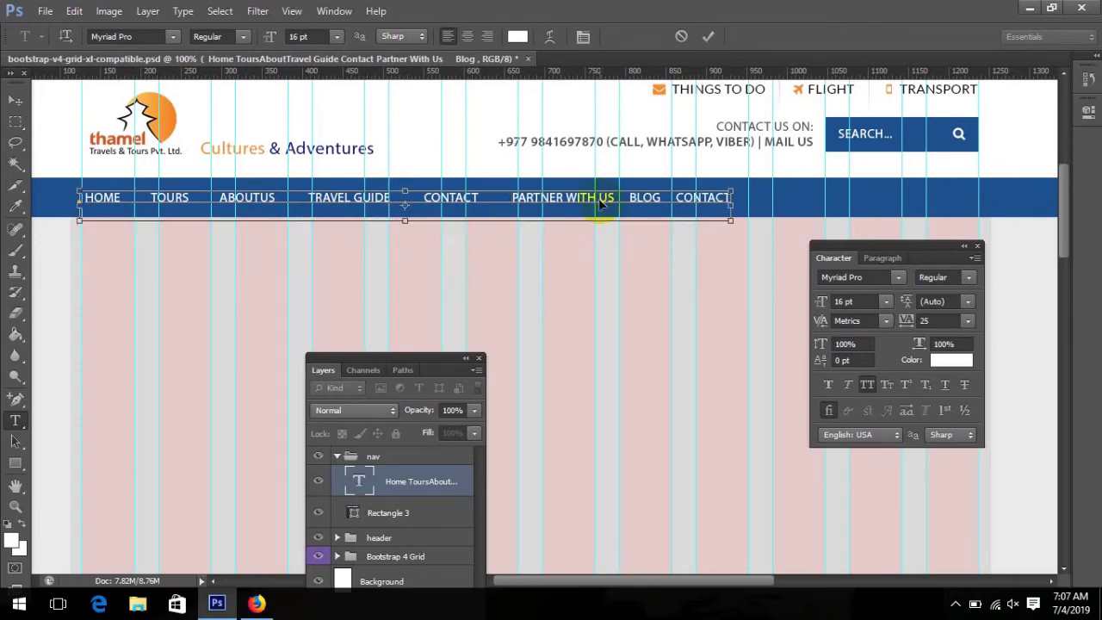
pyautogui.click(614, 198)
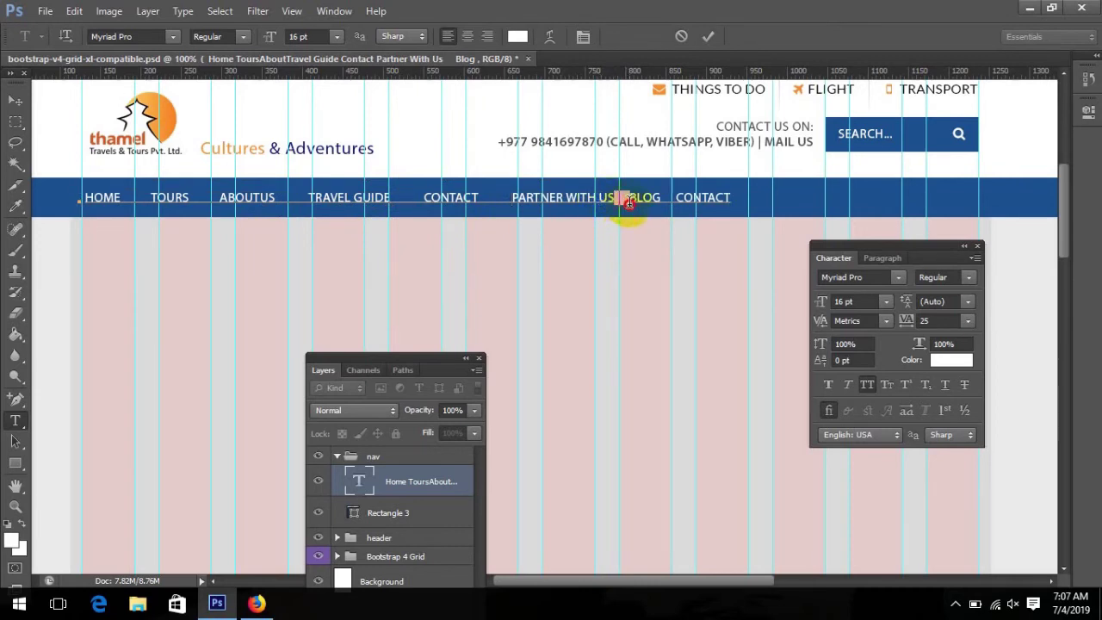
pyautogui.hotkey('ctrl', 'v')
pyautogui.click(678, 197)
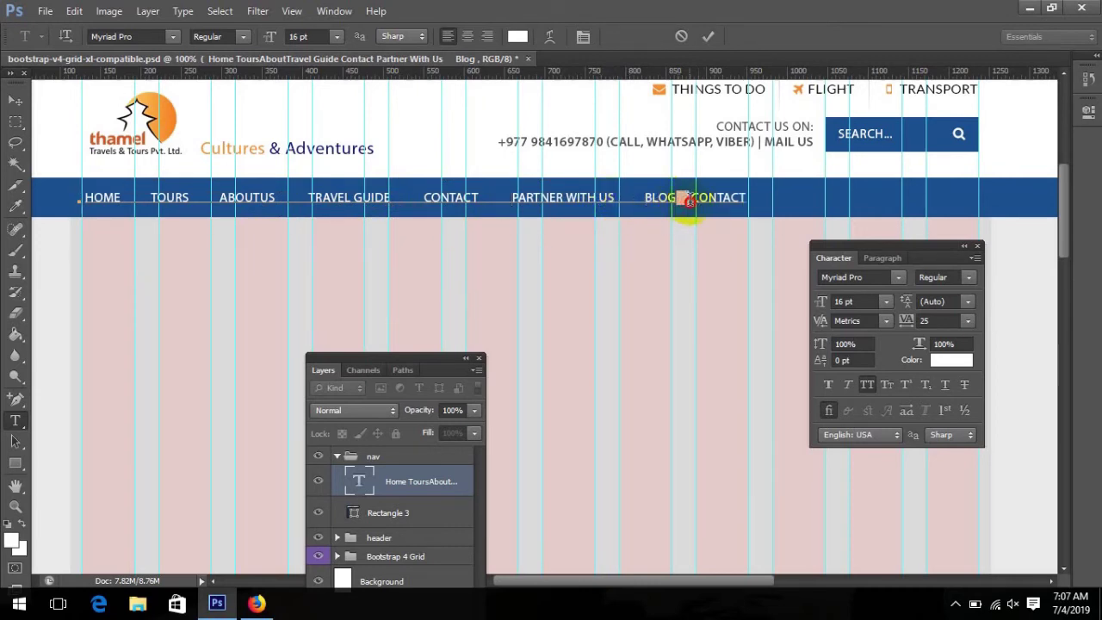
pyautogui.hotkey('ctrl', 'v')
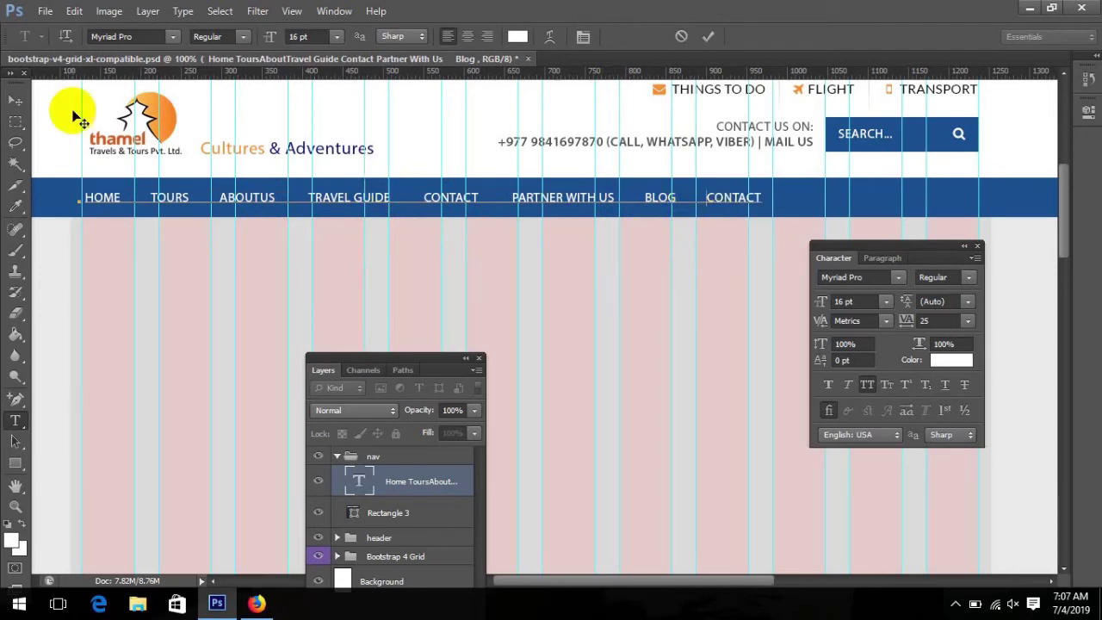
pyautogui.press('ctrl')
pyautogui.hotkey('ctrl', 'v')
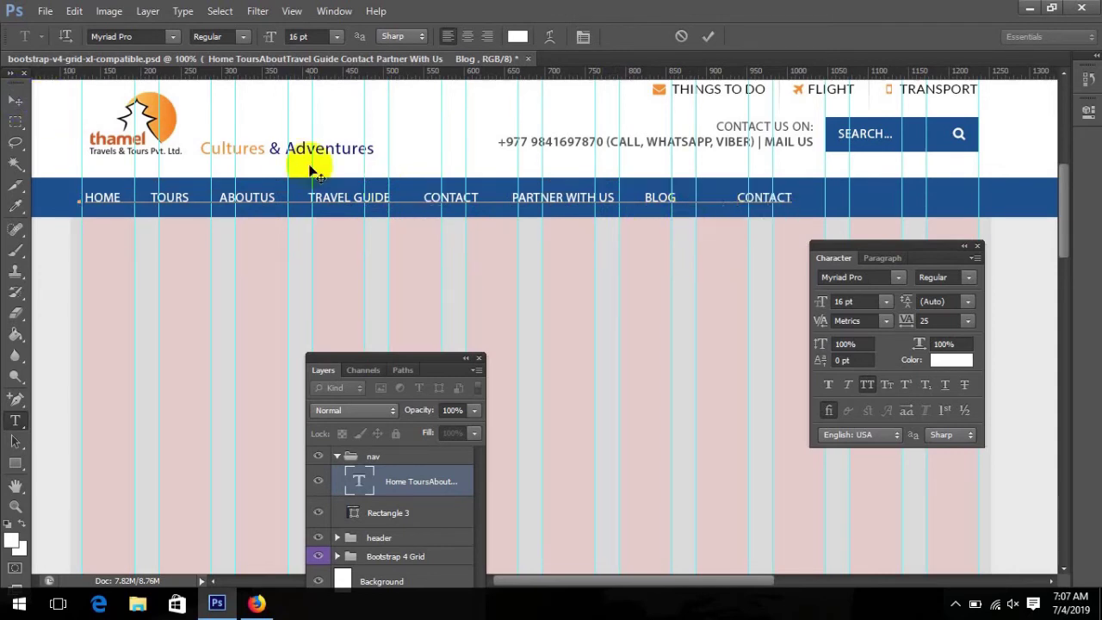
pyautogui.press('BackSpace')
pyautogui.press('BackSpace')
pyautogui.press('BackSpace')
pyautogui.press('BackSpace')
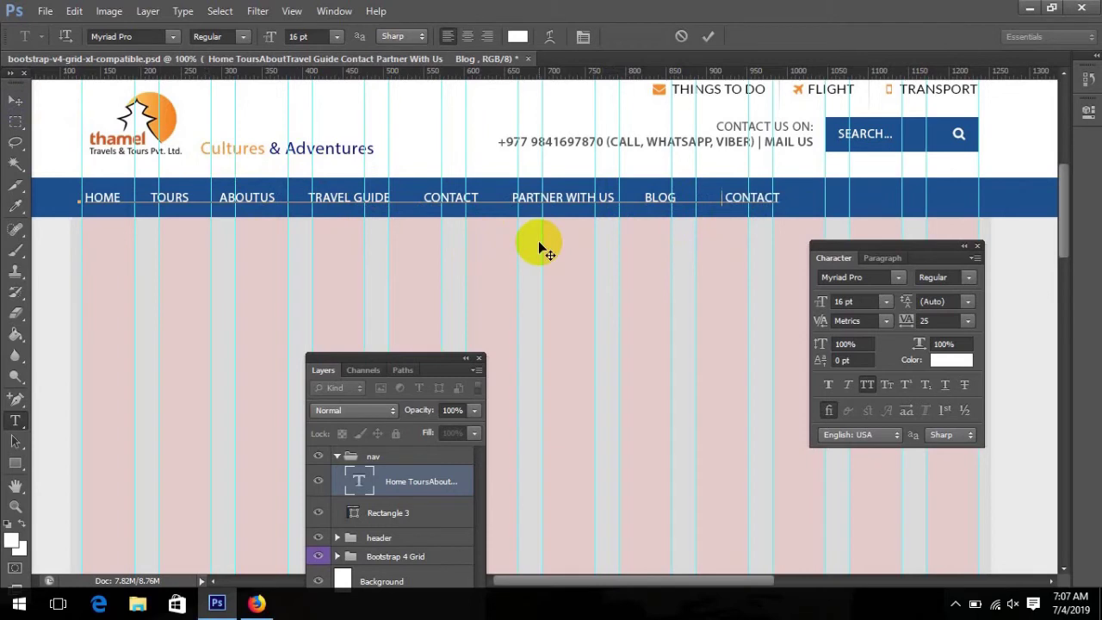
pyautogui.click(634, 200)
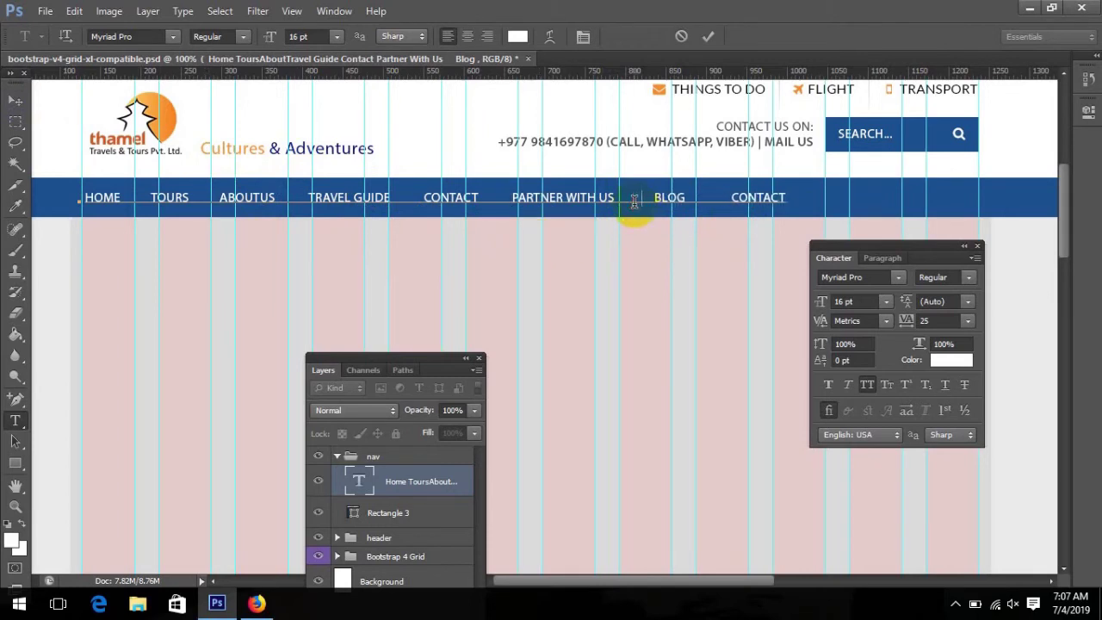
# - Commit the nav text, hide the guides, and open its Layer Style dialog
pyautogui.click(16, 101)
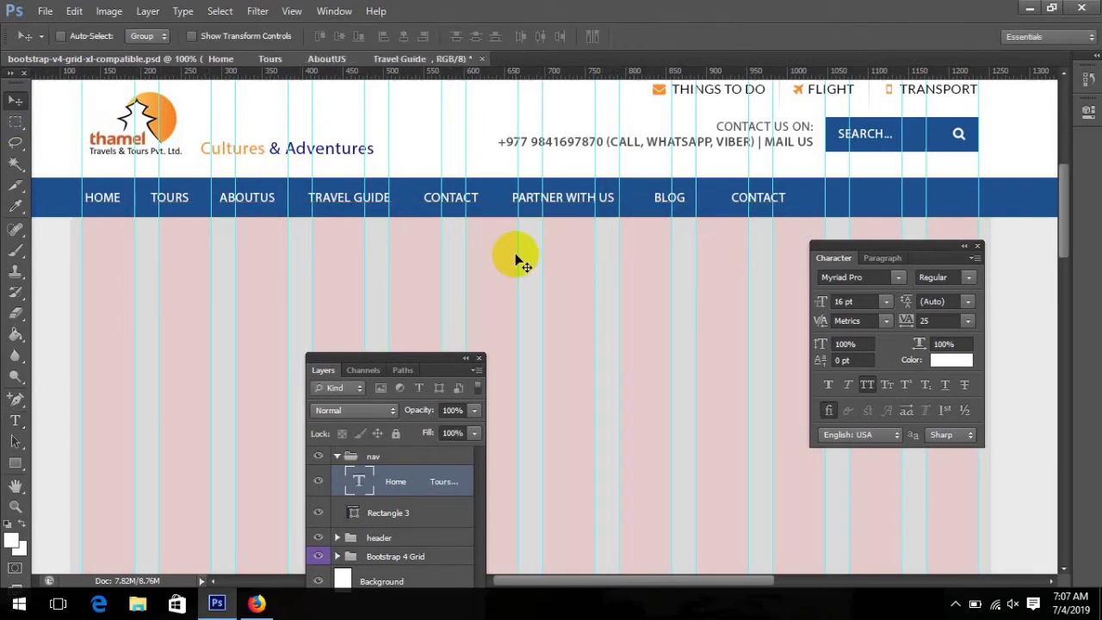
pyautogui.hotkey('ctrl', ';')
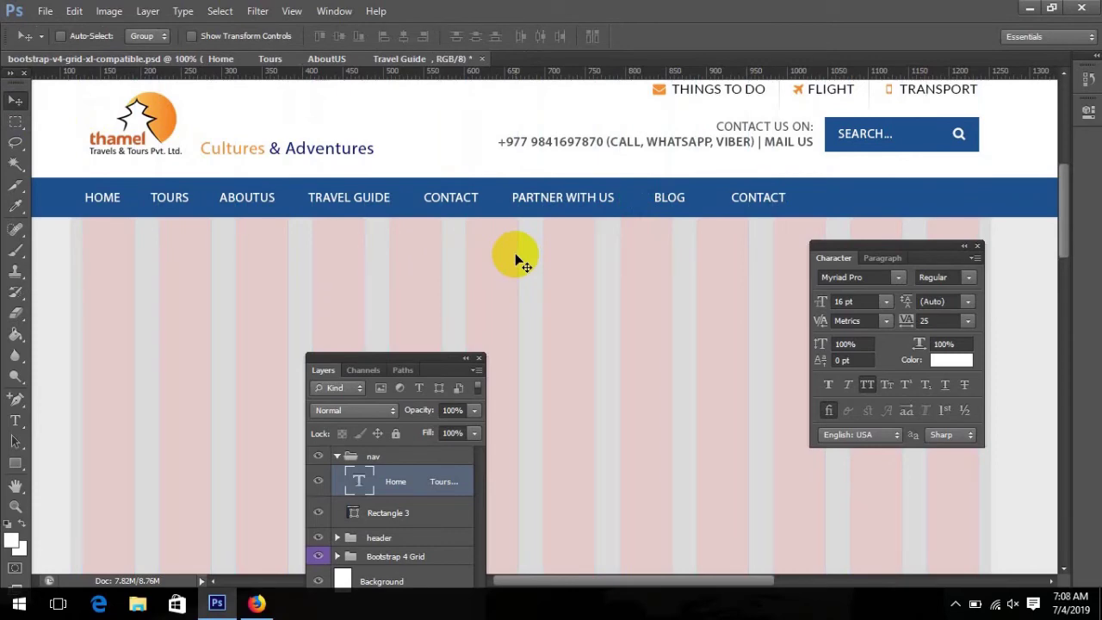
pyautogui.doubleClick(470, 474)
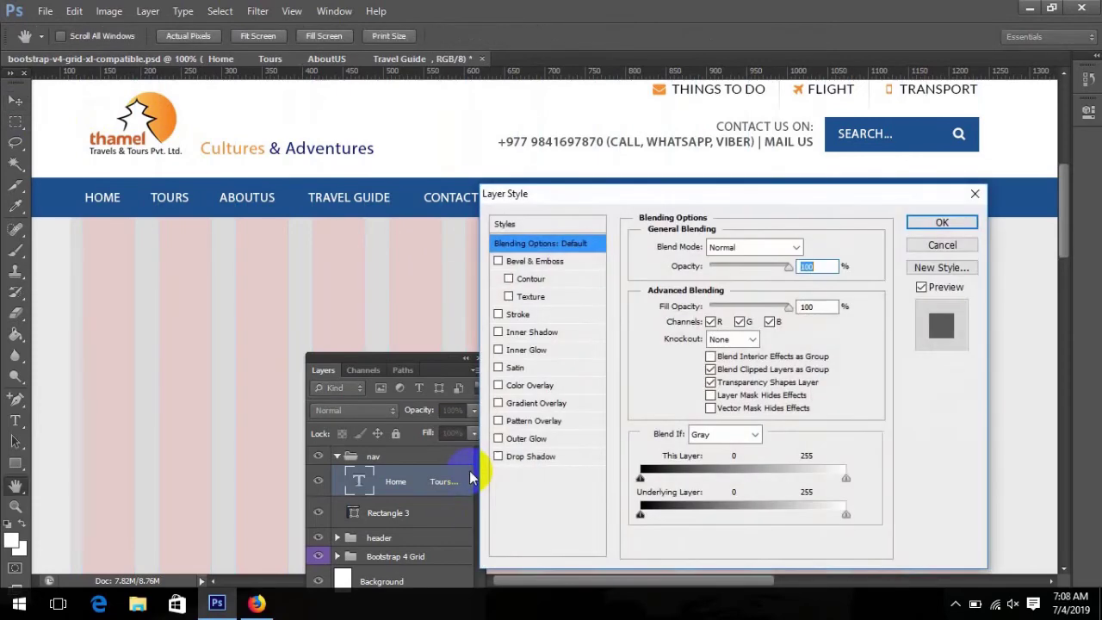
# - Add a blue-grey drop shadow to the menu text with size 0, sampled from the nav bar
pyautogui.click(552, 458)
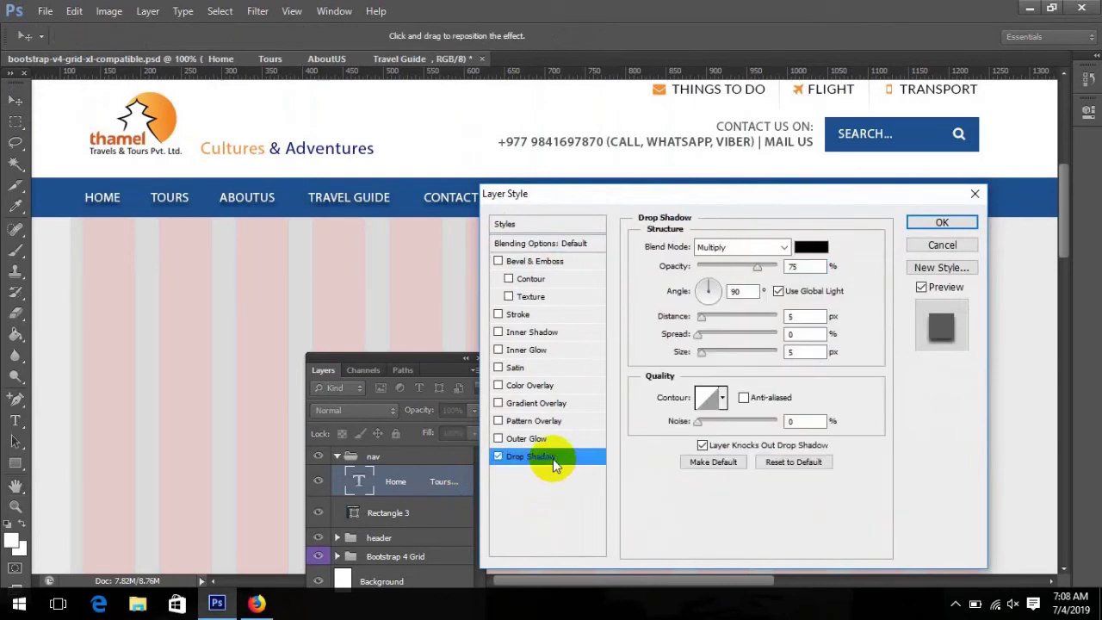
pyautogui.click(697, 355)
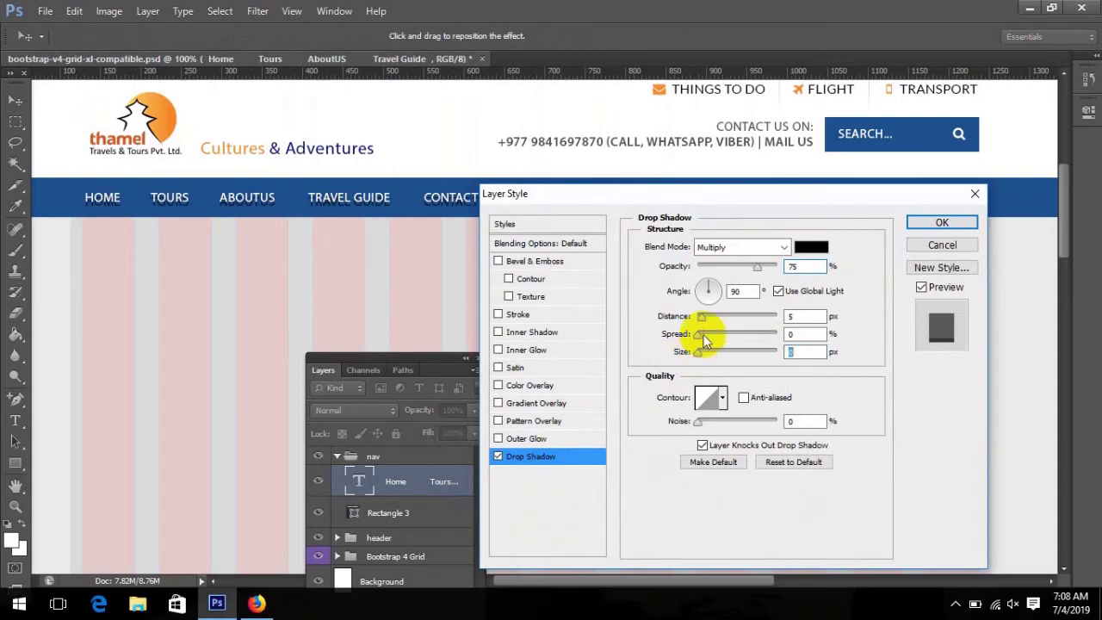
pyautogui.click(809, 248)
pyautogui.click(246, 197)
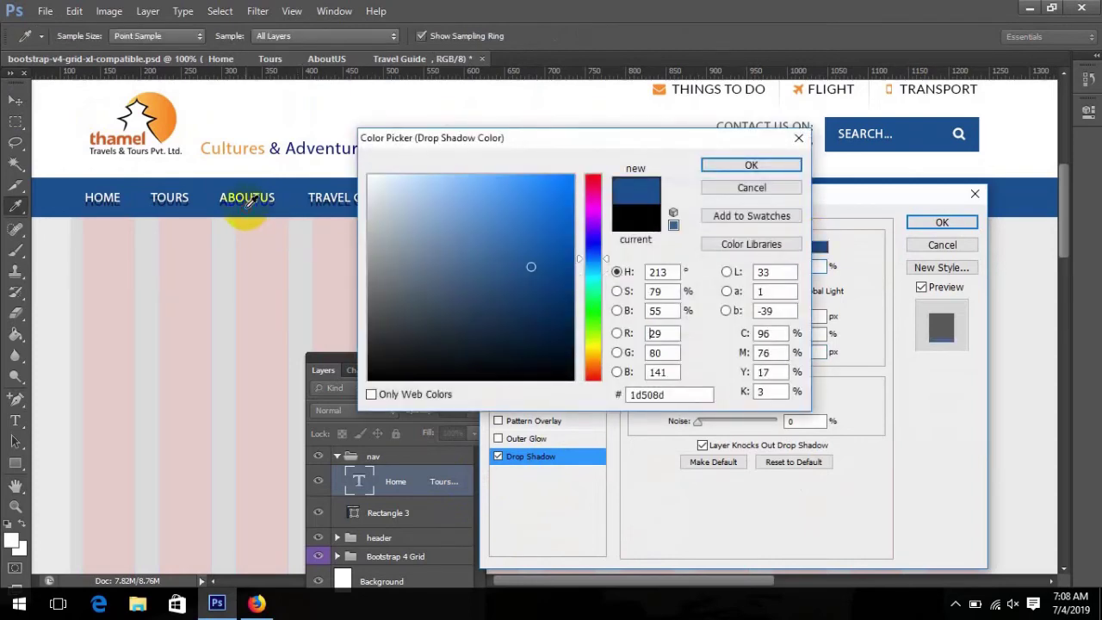
pyautogui.moveTo(512, 246); pyautogui.dragTo(451, 266)
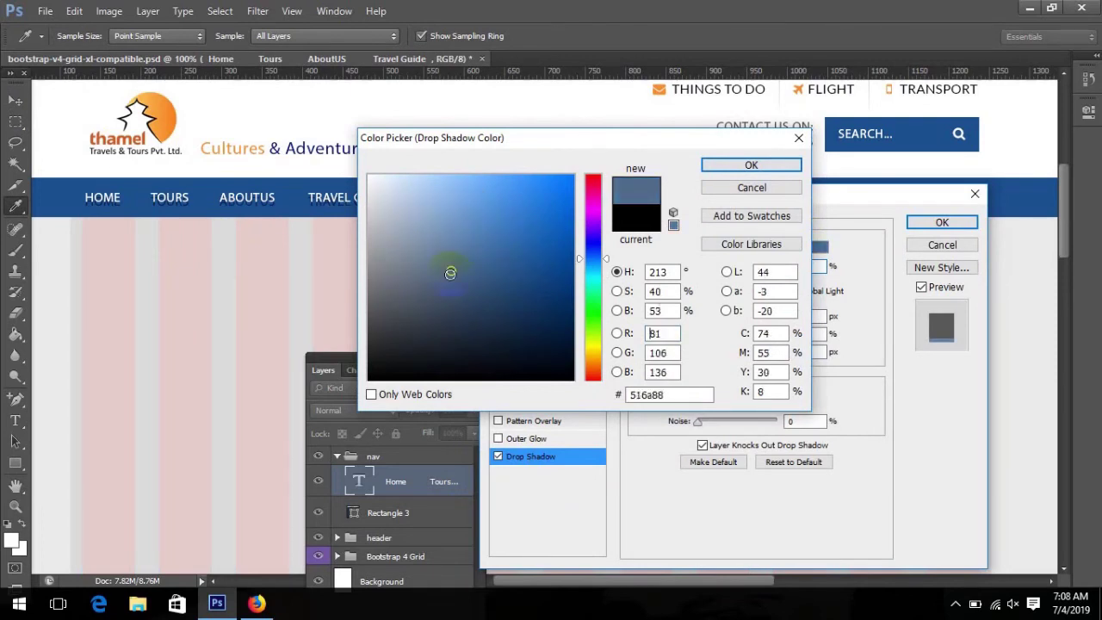
pyautogui.click(756, 163)
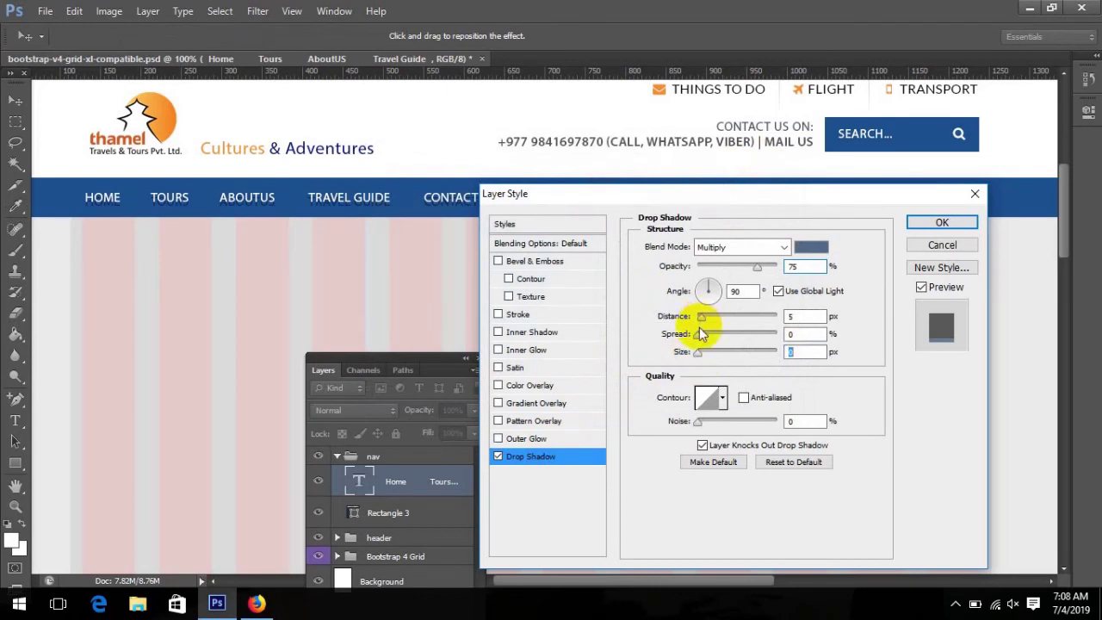
pyautogui.click(712, 290)
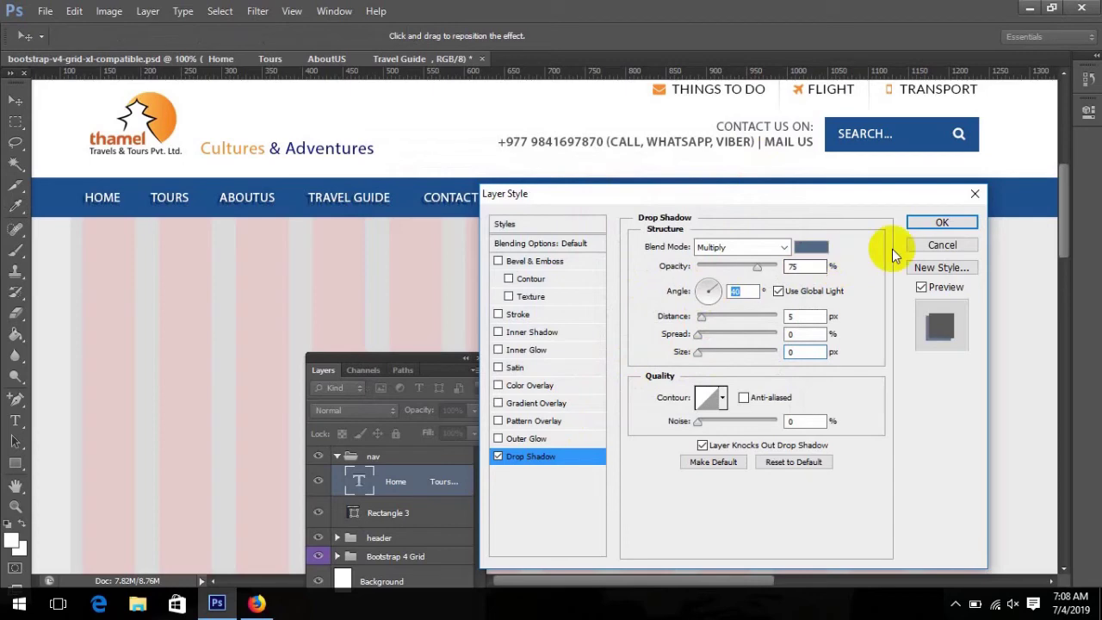
pyautogui.click(925, 223)
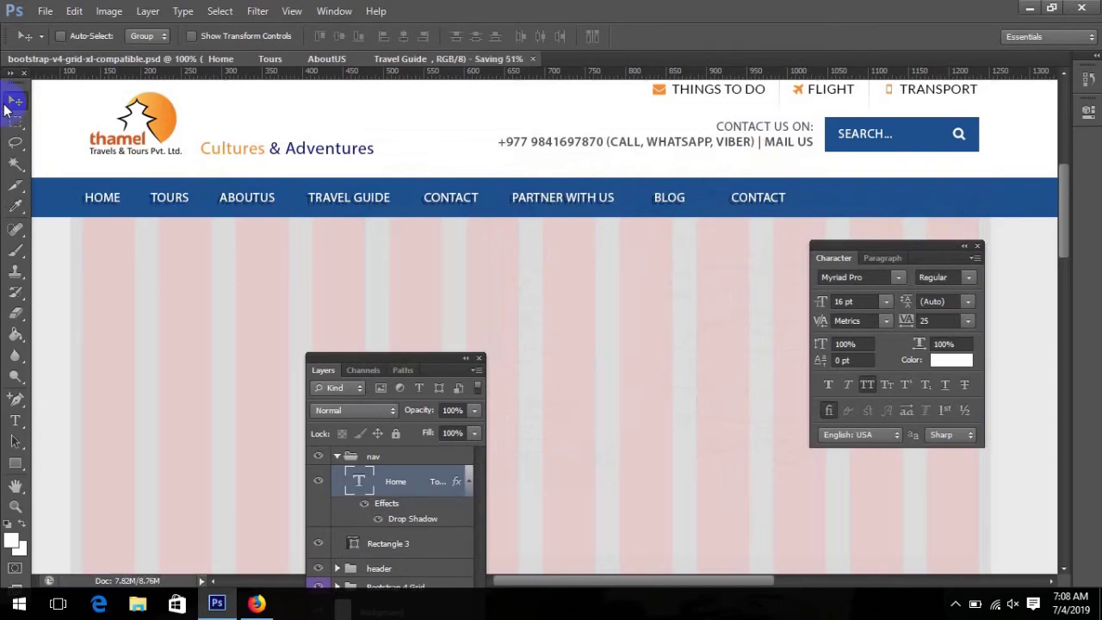
# - Collapse the nav group, move the Layers panel aside, and switch to the live site
pyautogui.click(336, 455)
pyautogui.moveTo(414, 357); pyautogui.dragTo(560, 287)
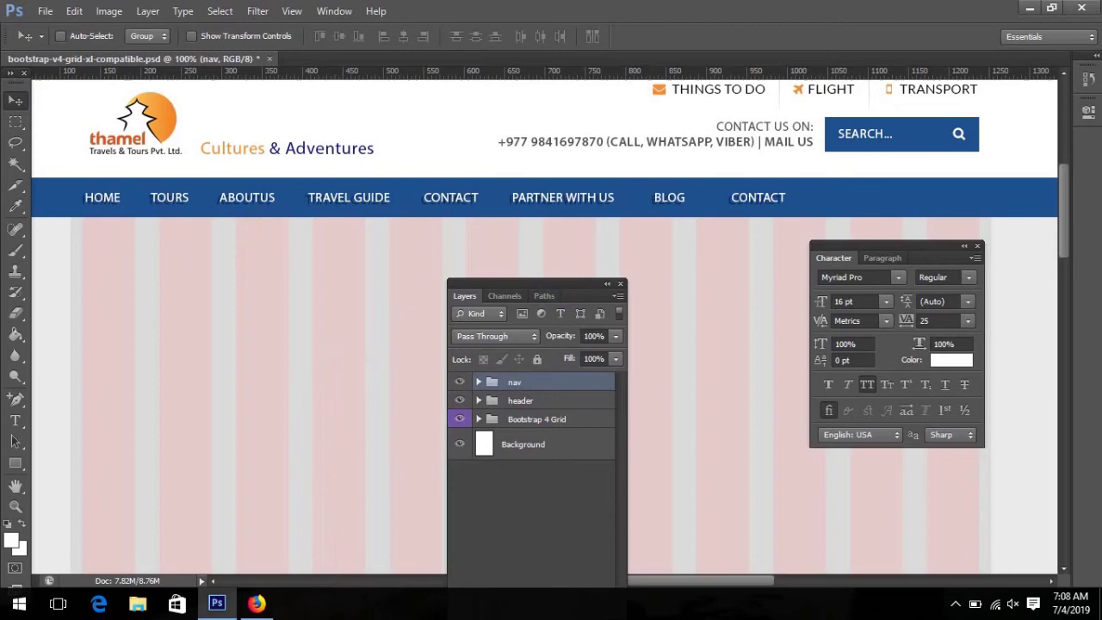
pyautogui.moveTo(1070, 228); pyautogui.dragTo(1068, 224)
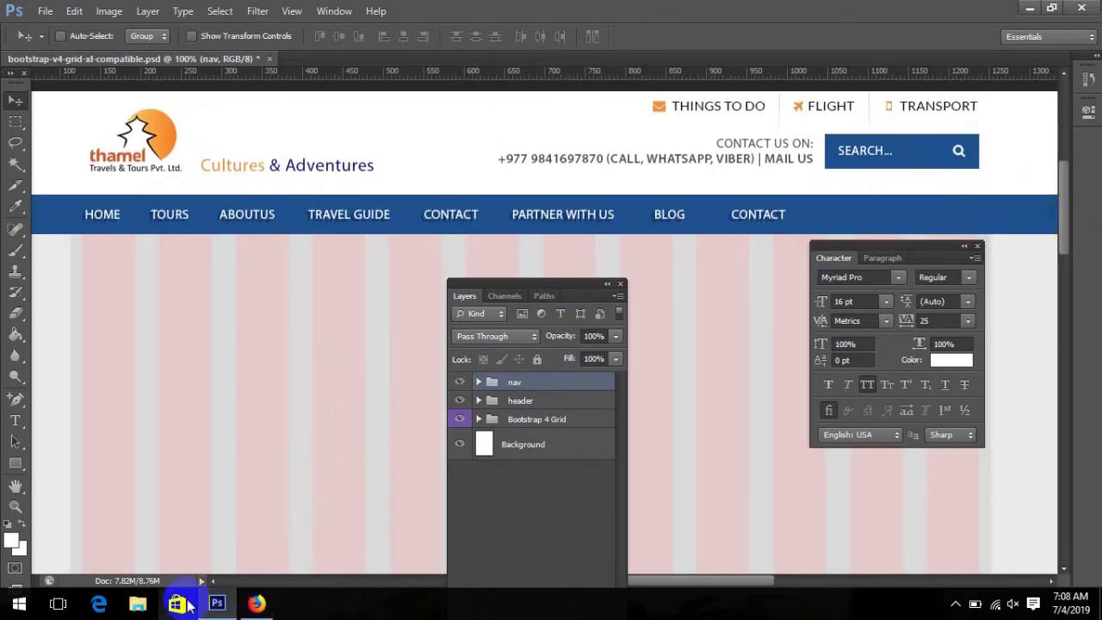
pyautogui.click(256, 603)
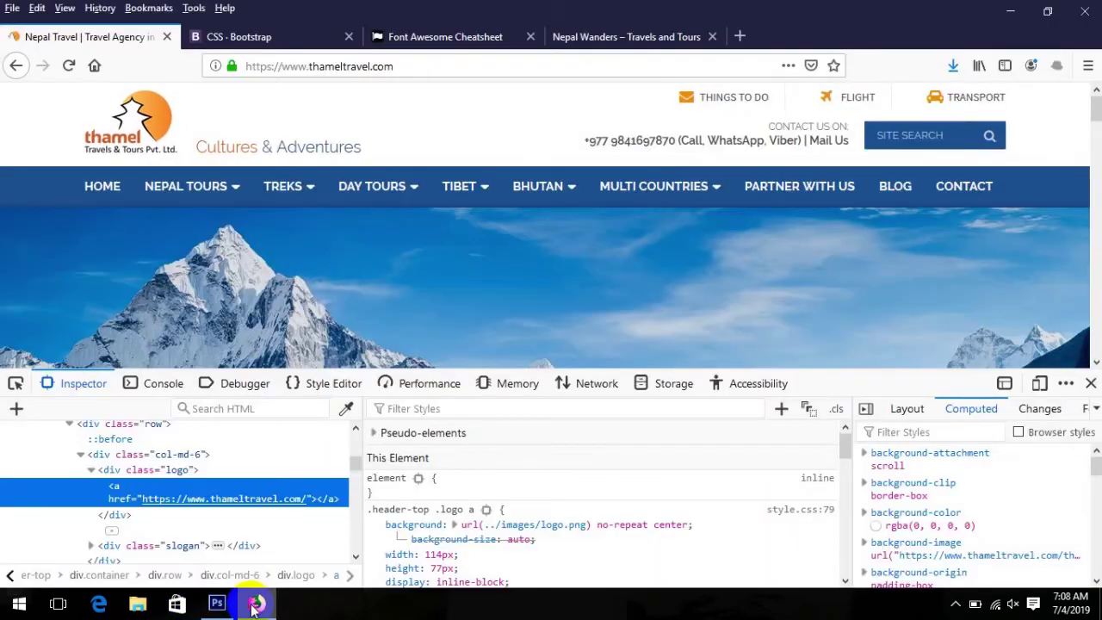
# - Inspect the hero slider and expand slide-show > slider-wrapper > #slider down to the banner img
pyautogui.rightClick(723, 312)
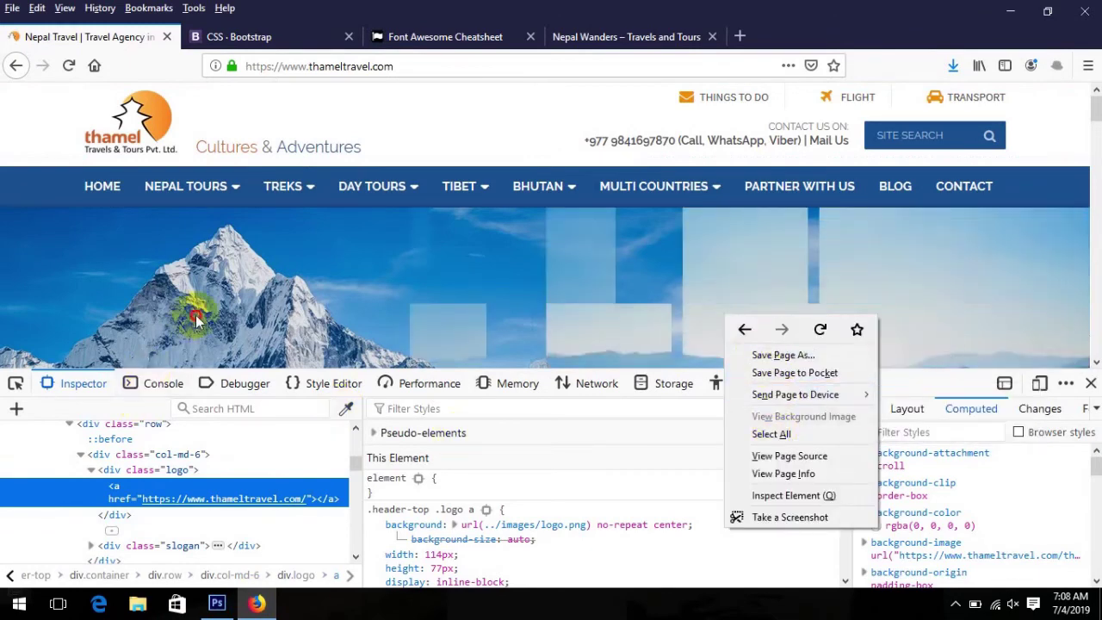
pyautogui.click(34, 389)
pyautogui.click(101, 282)
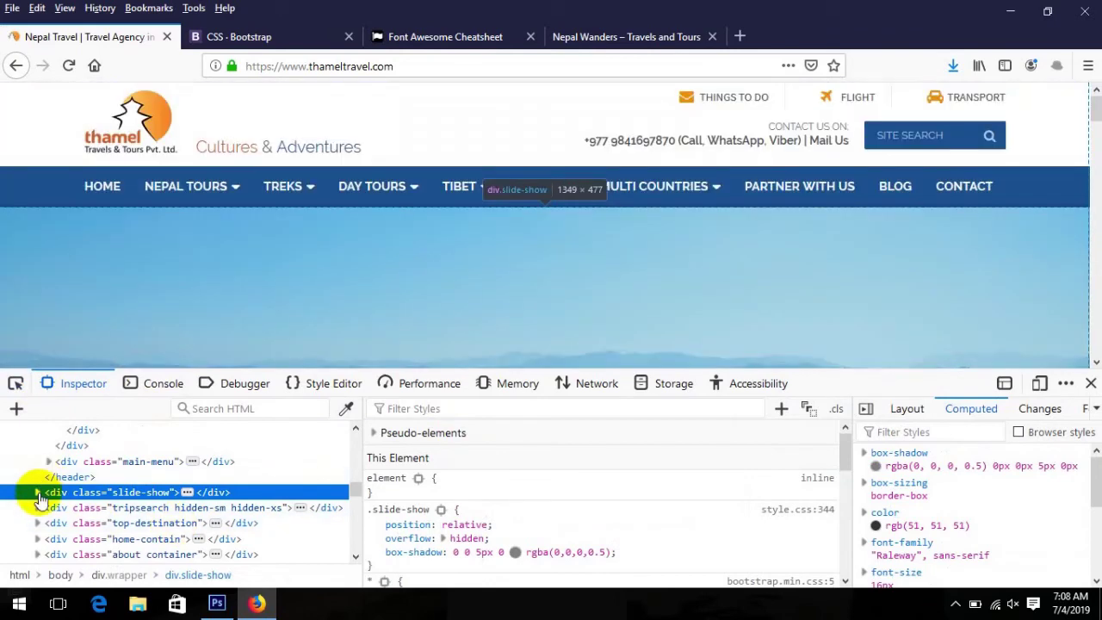
pyautogui.click(37, 491)
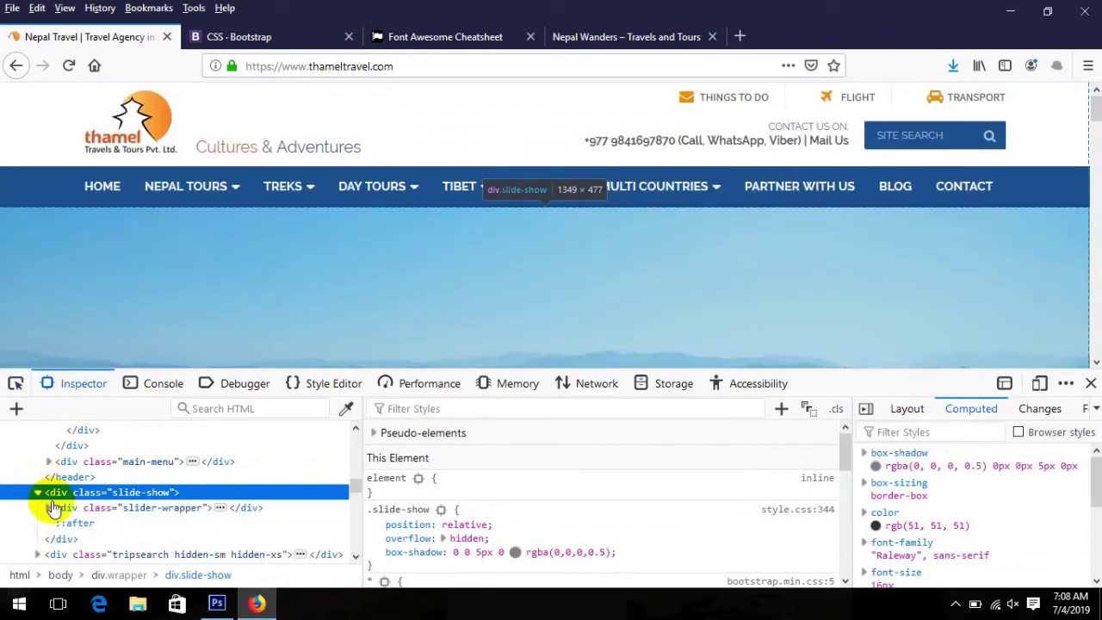
pyautogui.click(49, 508)
pyautogui.click(59, 523)
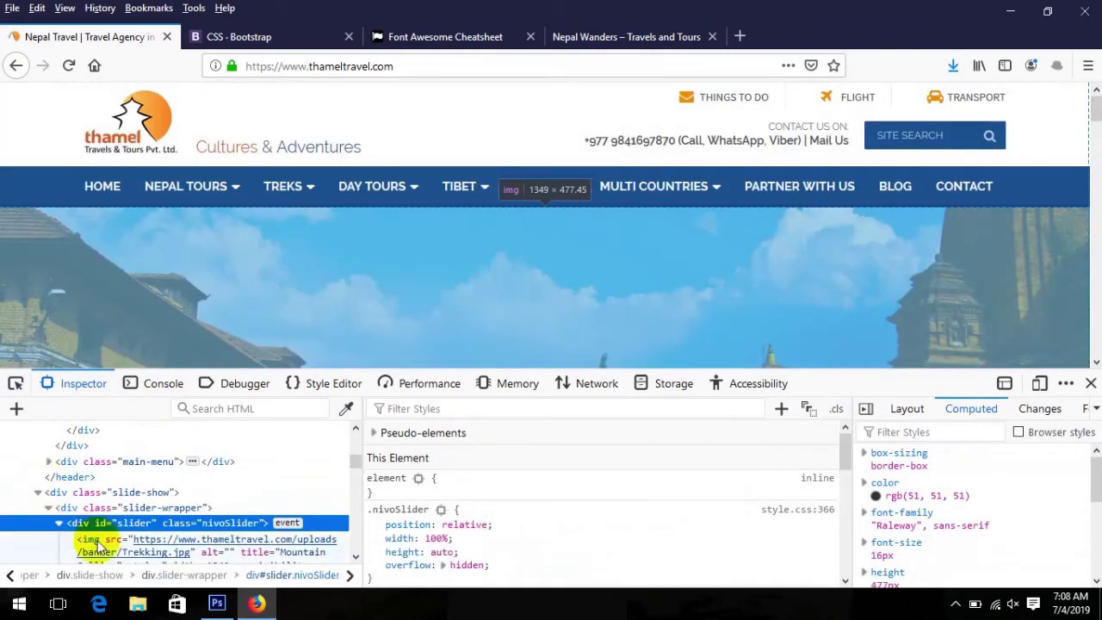
pyautogui.click(112, 550)
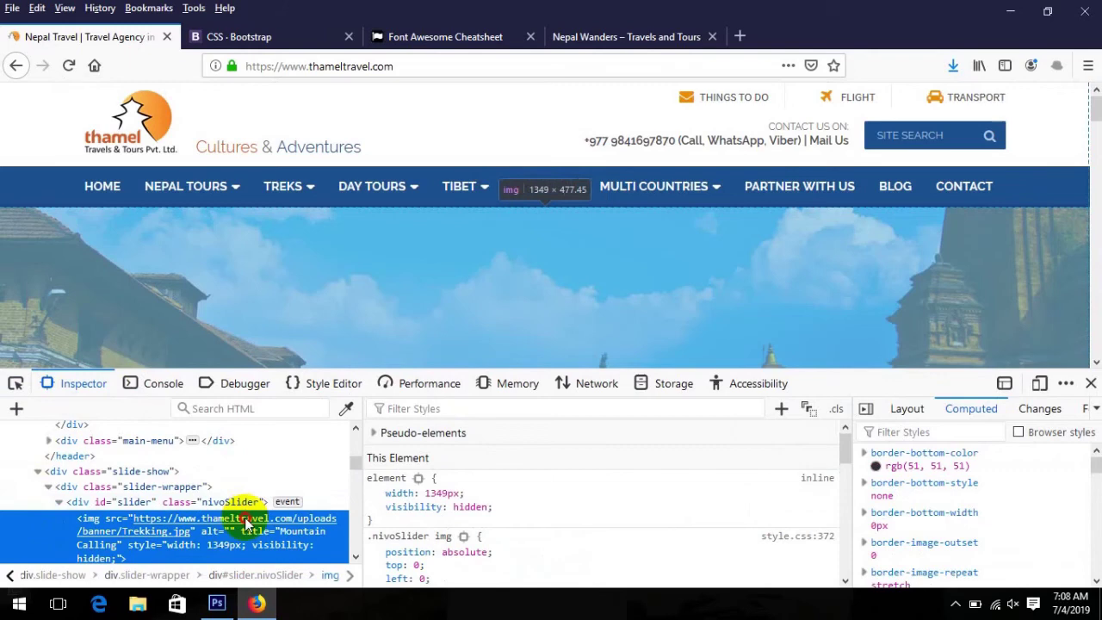
# - Load Trekking.jpg from its pasted URL and drag the image into the mockup
pyautogui.click(331, 67)
pyautogui.write('https://www.thameltravel.com/uploads/banner/Trekking.jpg')
pyautogui.press('Return')
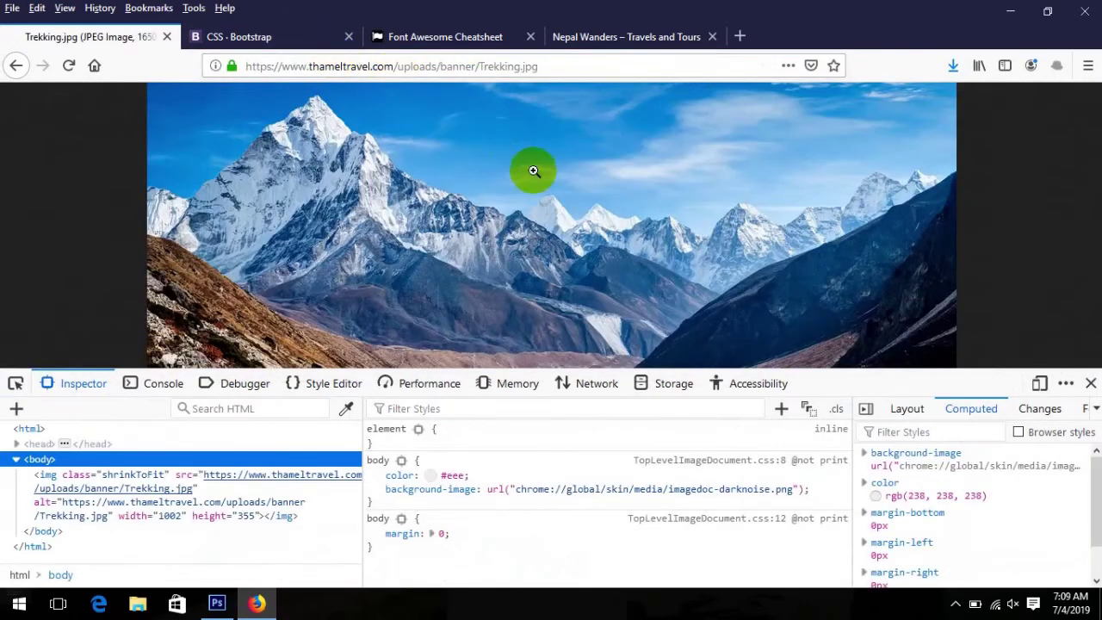
pyautogui.moveTo(530, 169); pyautogui.dragTo(345, 416)
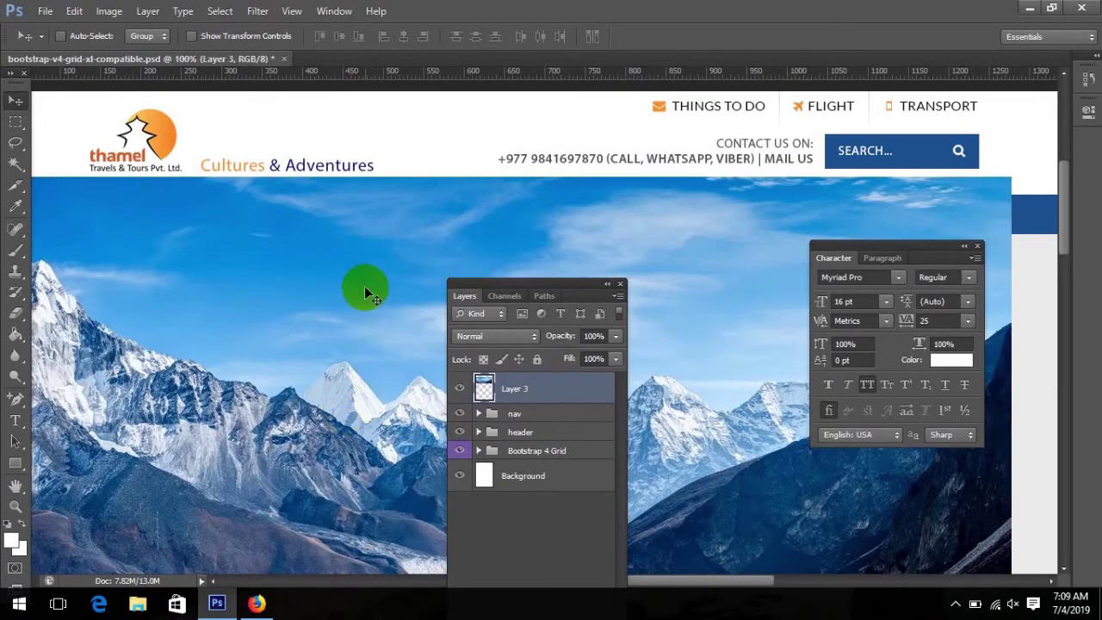
# - Move the mountain photo Layer 3 under the nav bar into a 'slider' group and zoom out
pyautogui.moveTo(366, 321); pyautogui.dragTo(407, 359)
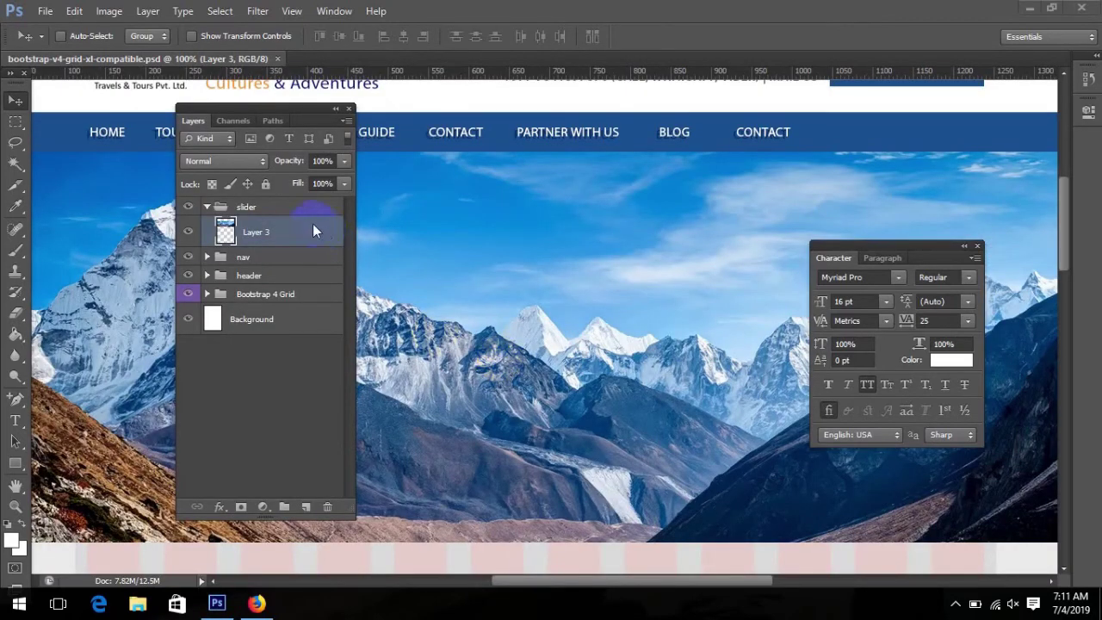
pyautogui.click(261, 210)
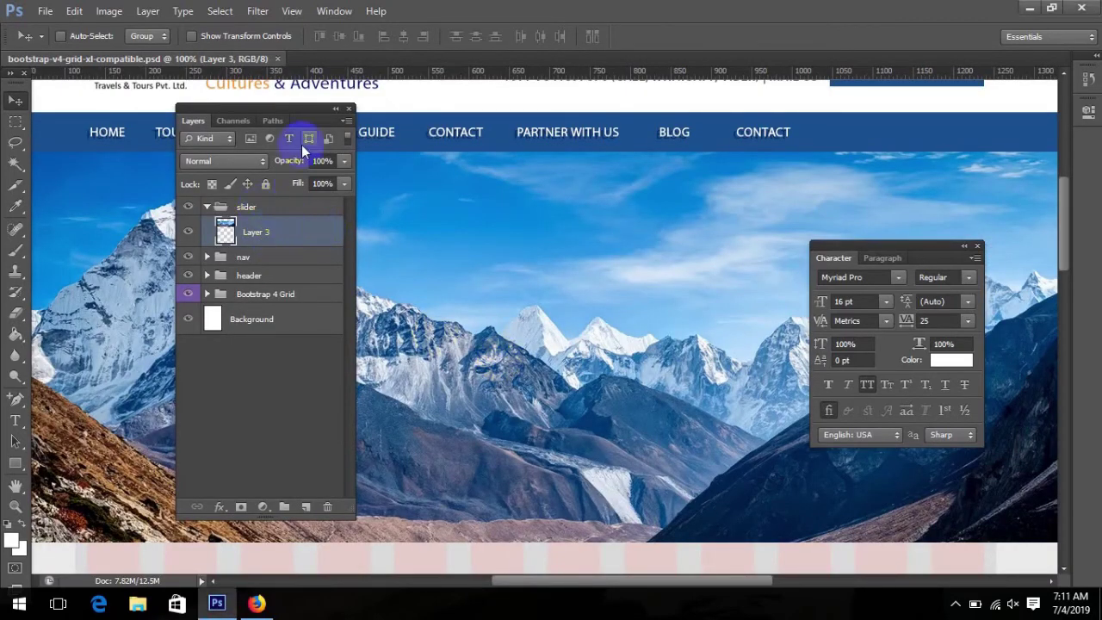
pyautogui.hotkey('ctrl', '-')
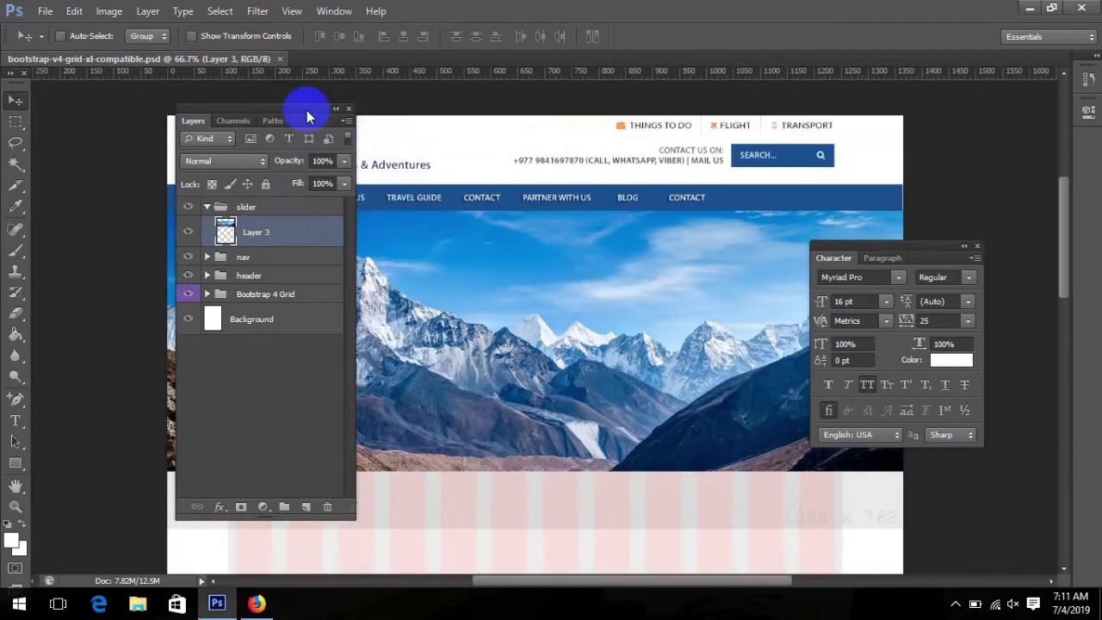
# - Select the live site's slider caption for reference, then move the Layers panel aside in Photoshop
pyautogui.hotkey('alt', 'Tab')
pyautogui.moveTo(246, 509); pyautogui.dragTo(861, 524)
pyautogui.hotkey('ctrl', 'c')
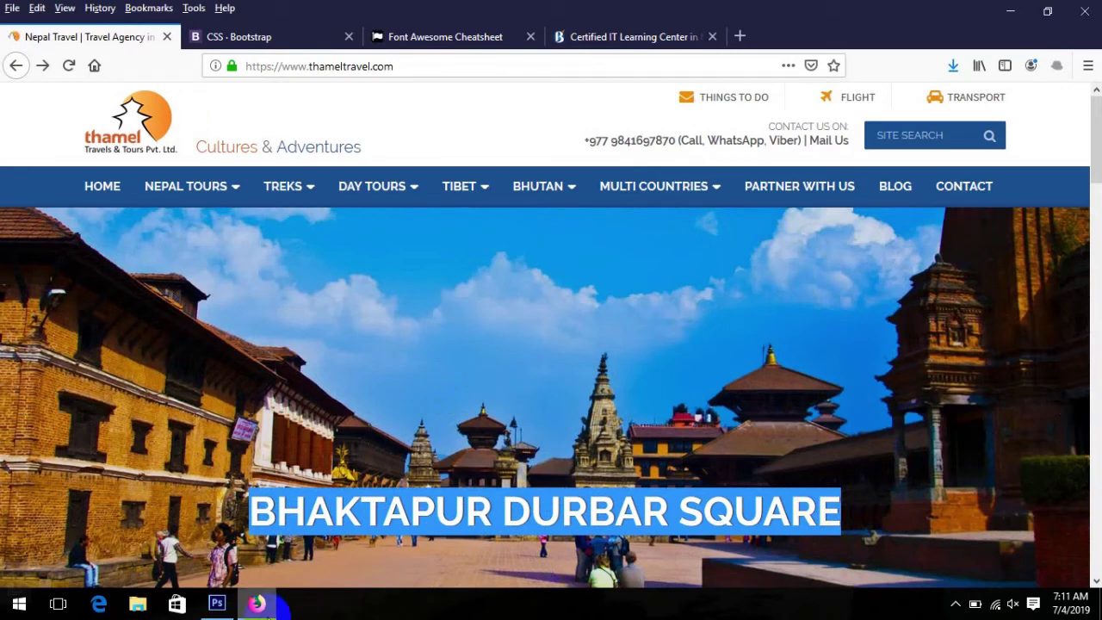
pyautogui.click(217, 602)
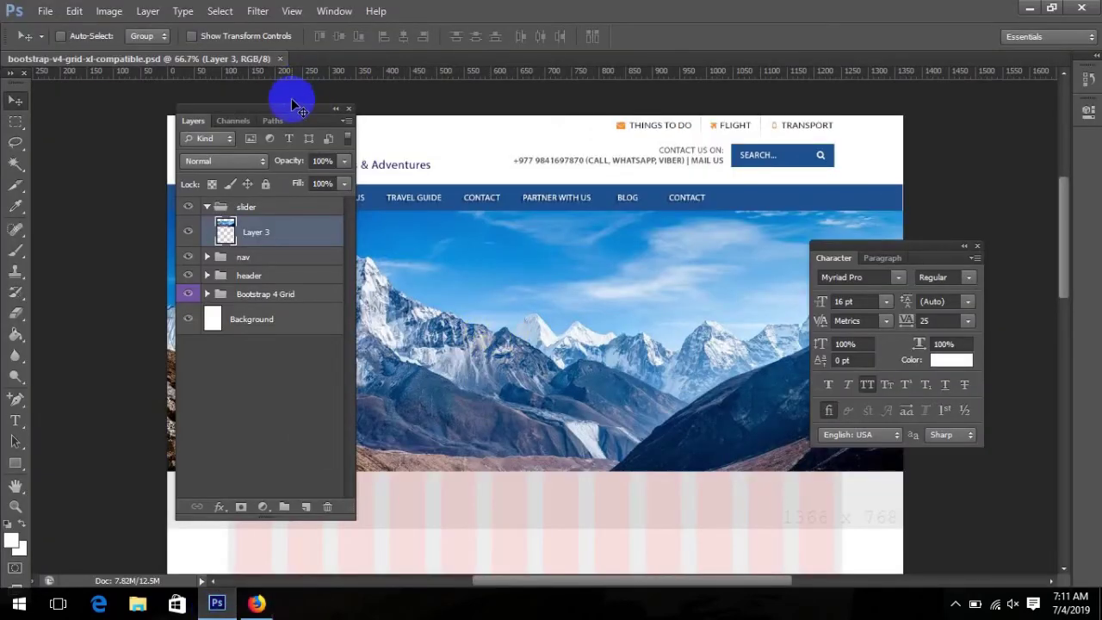
pyautogui.moveTo(290, 113); pyautogui.dragTo(512, 181)
pyautogui.click(15, 464)
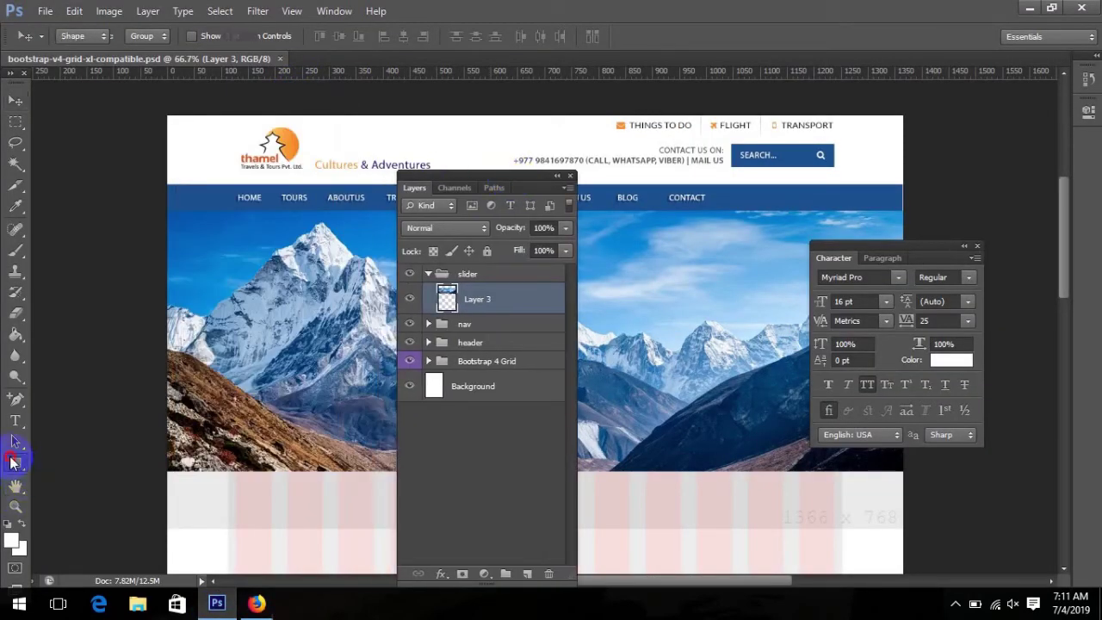
# - Draw a black-filled rectangle over the mountain banner
pyautogui.click(146, 37)
pyautogui.click(126, 129)
pyautogui.click(147, 40)
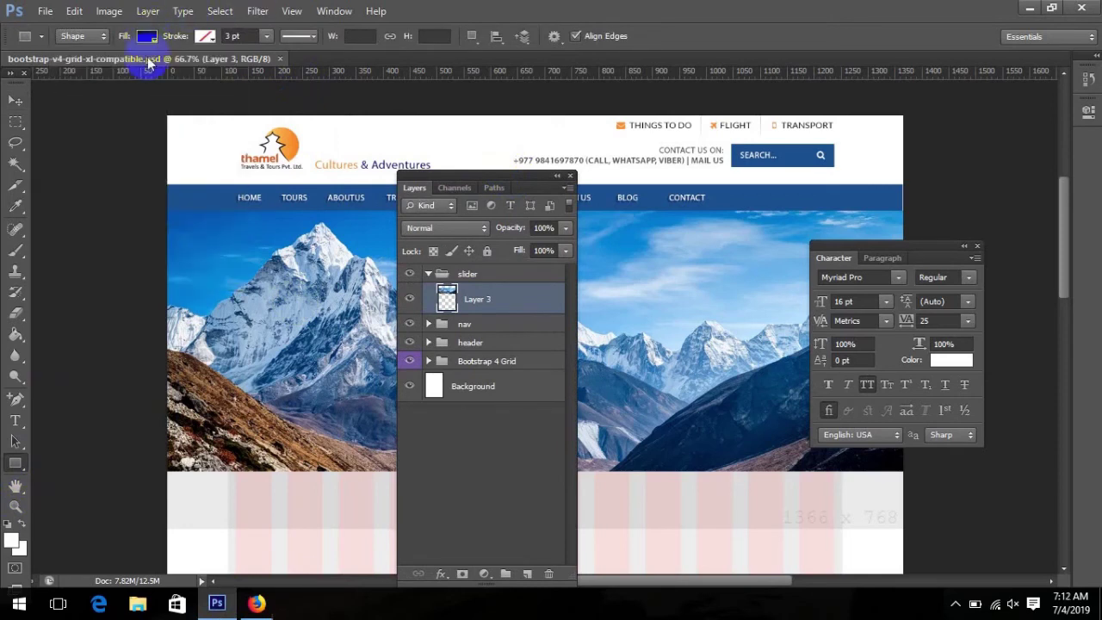
pyautogui.moveTo(166, 210); pyautogui.dragTo(907, 471)
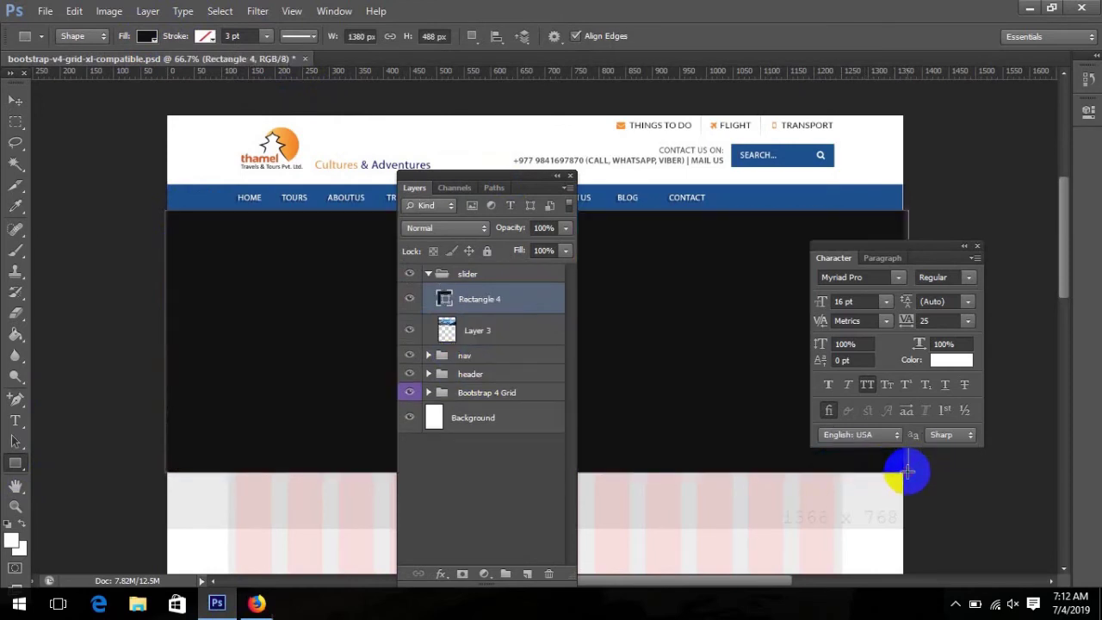
# - Lower the black overlay rectangle's opacity to 18% so the photo shows through
pyautogui.click(565, 227)
pyautogui.moveTo(565, 249); pyautogui.dragTo(527, 251)
pyautogui.click(500, 335)
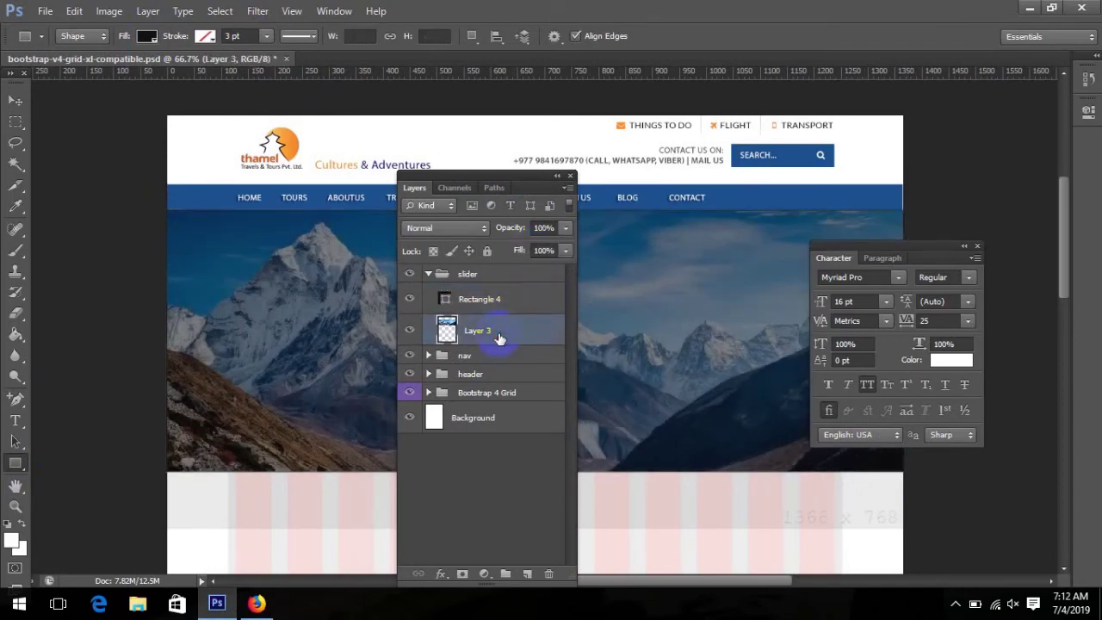
pyautogui.hotkey('ctrl', '1')
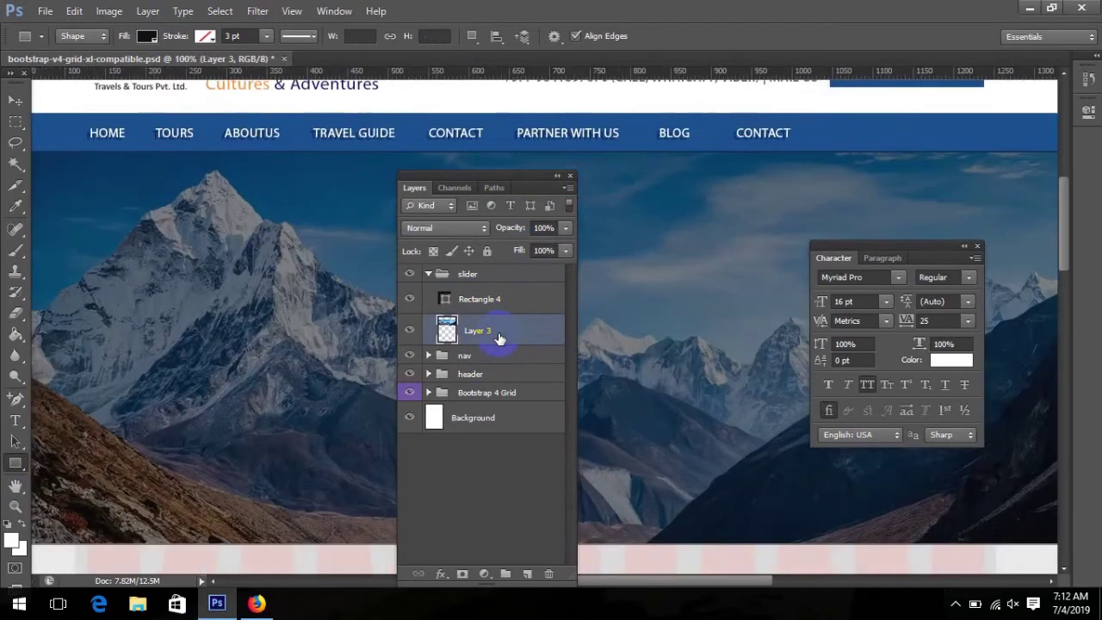
pyautogui.click(503, 298)
pyautogui.click(566, 229)
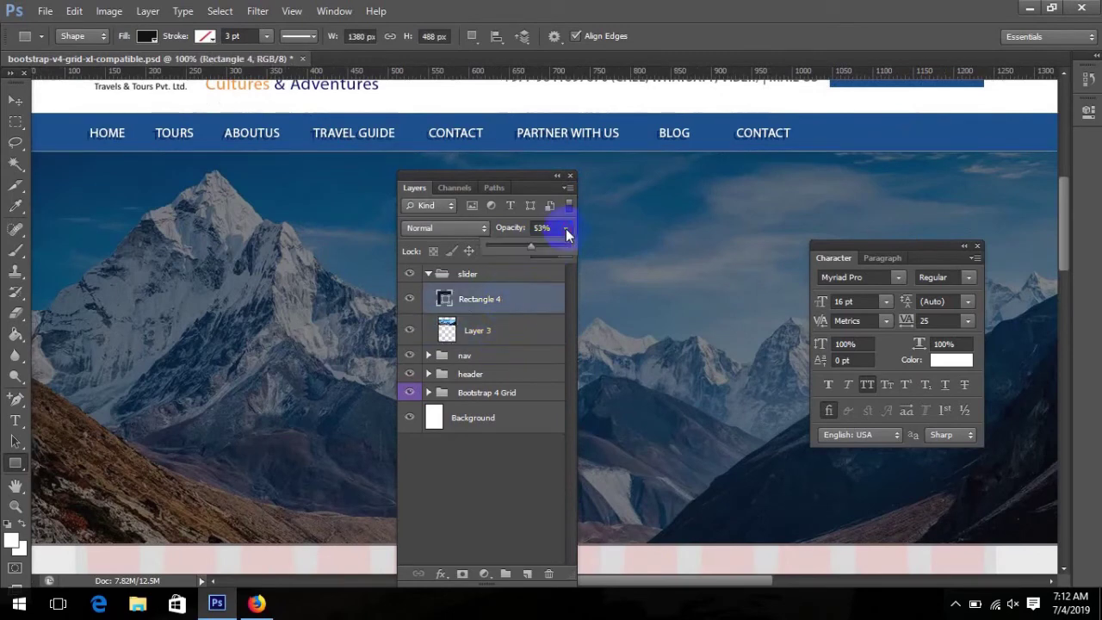
pyautogui.moveTo(534, 248); pyautogui.dragTo(502, 248)
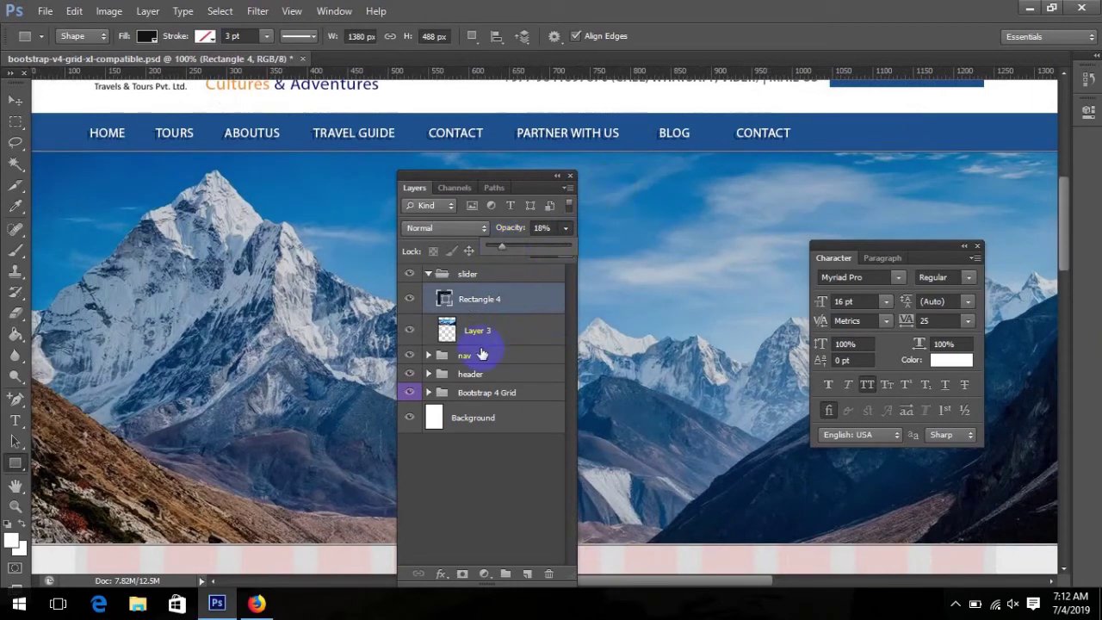
pyautogui.click(16, 420)
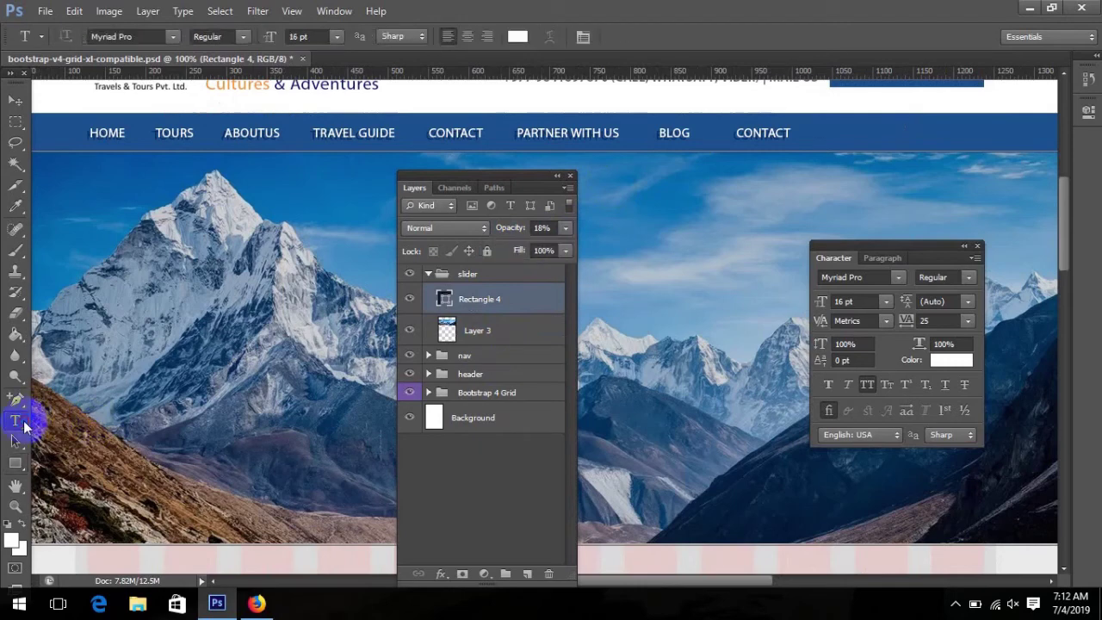
# - Paste the caption BHAKTAPUR DURBAR SQUARE into a text box across the banner
pyautogui.hotkey('ctrl', '-')
pyautogui.hotkey('ctrl', ';')
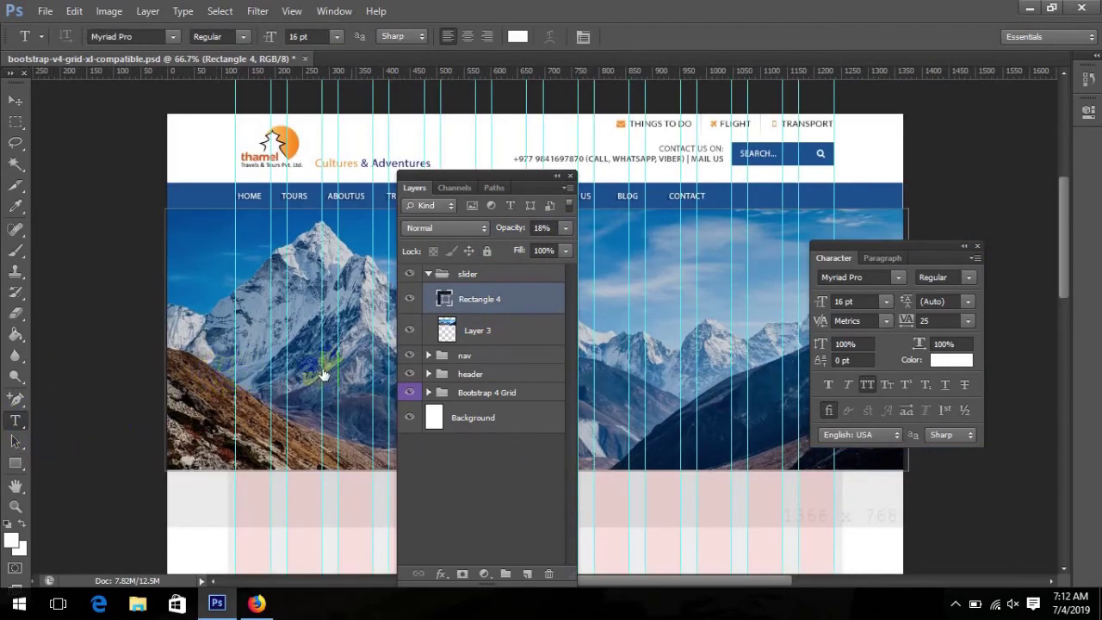
pyautogui.click(527, 574)
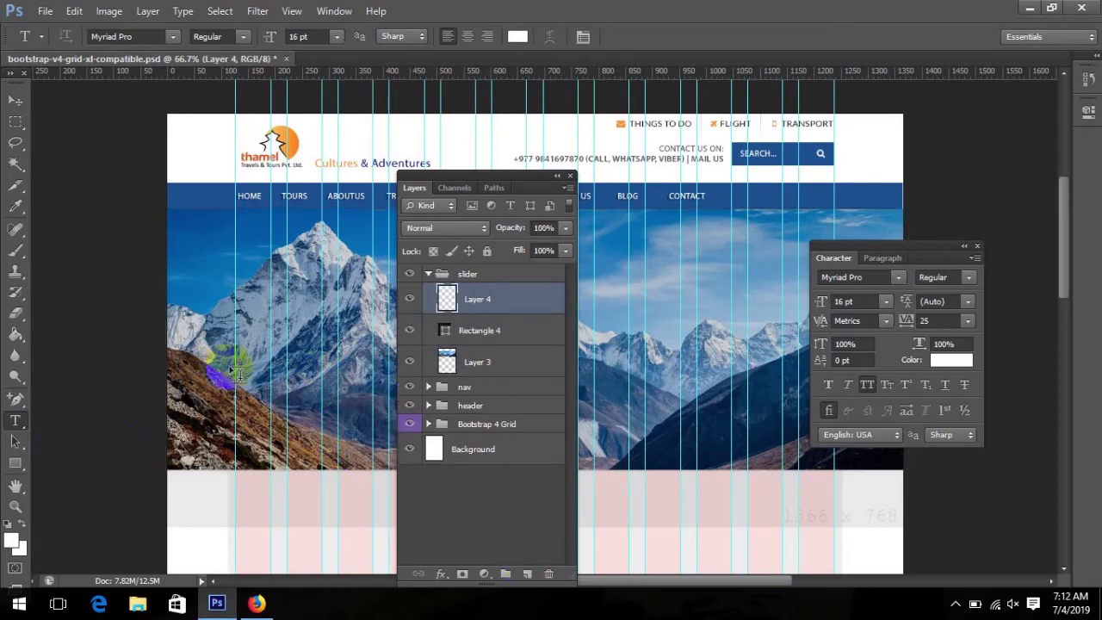
pyautogui.moveTo(233, 369); pyautogui.dragTo(834, 471)
pyautogui.hotkey('ctrl', 'v')
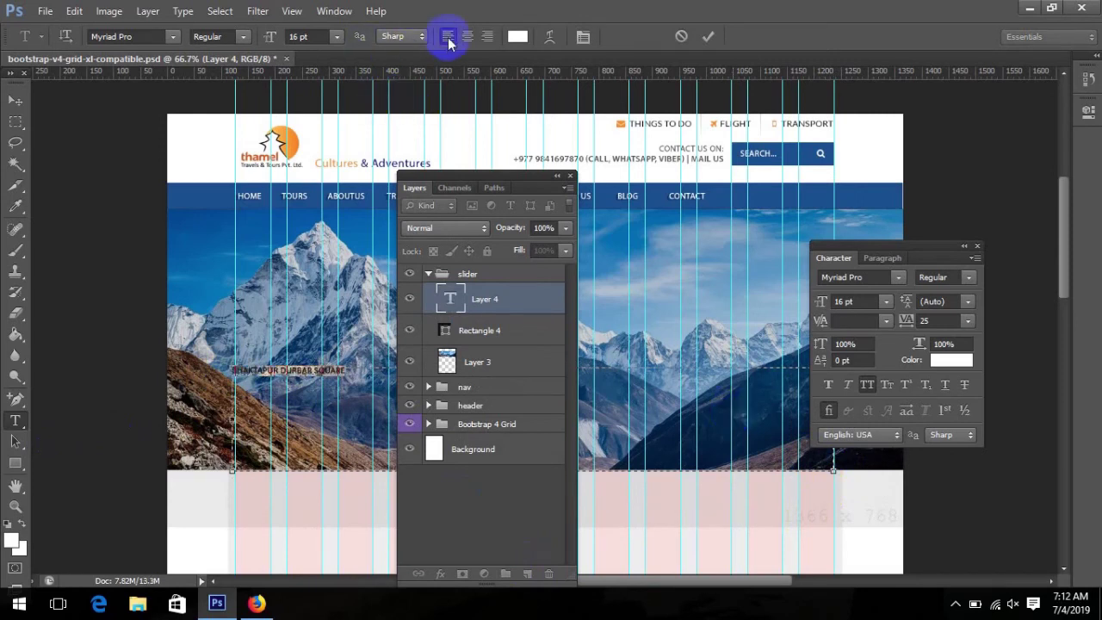
# - Centre-align the caption and set it to 30 pt Bold
pyautogui.click(472, 40)
pyautogui.click(336, 36)
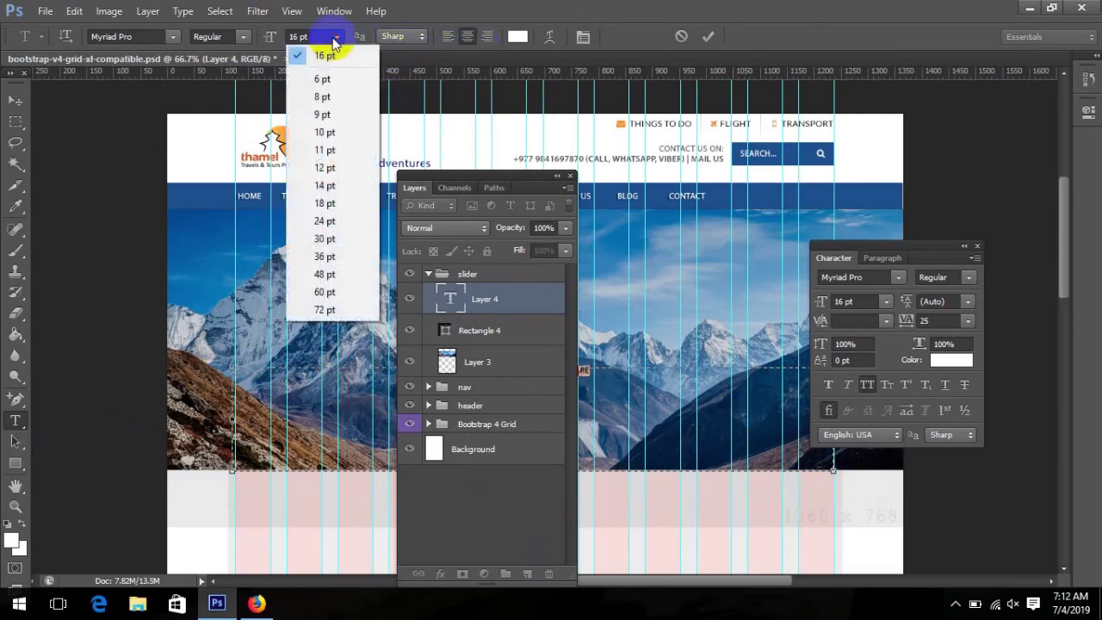
pyautogui.click(334, 239)
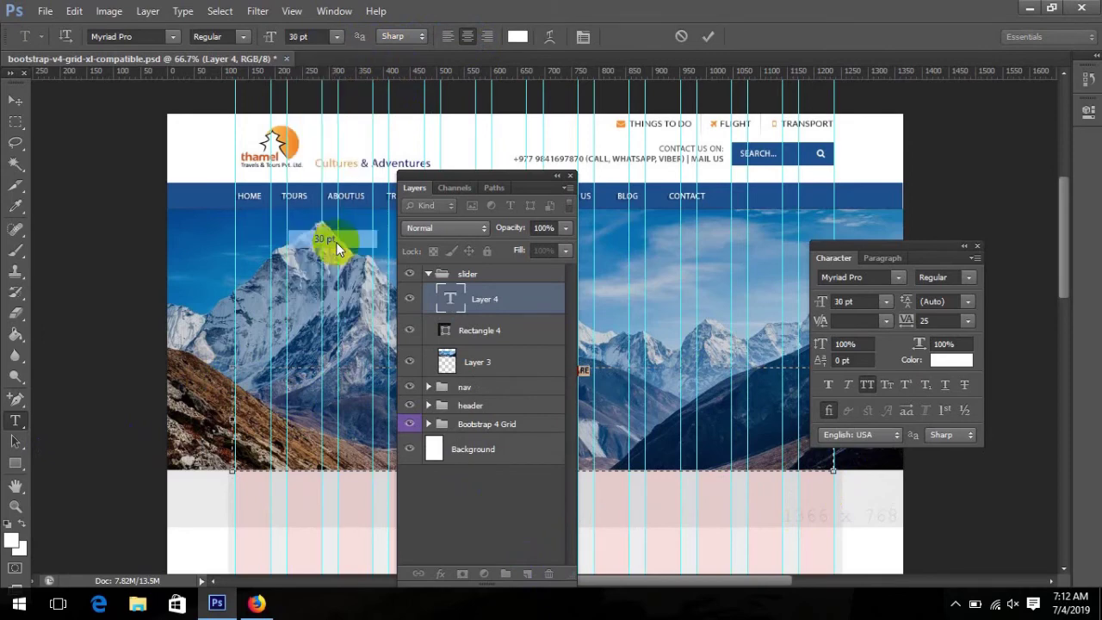
pyautogui.click(244, 37)
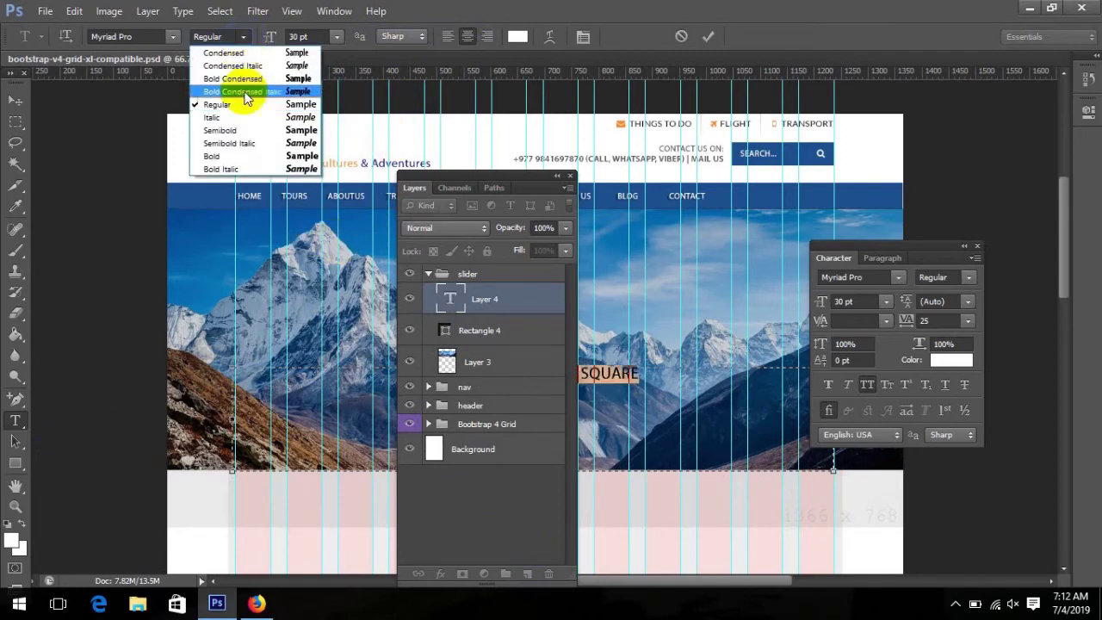
pyautogui.click(242, 158)
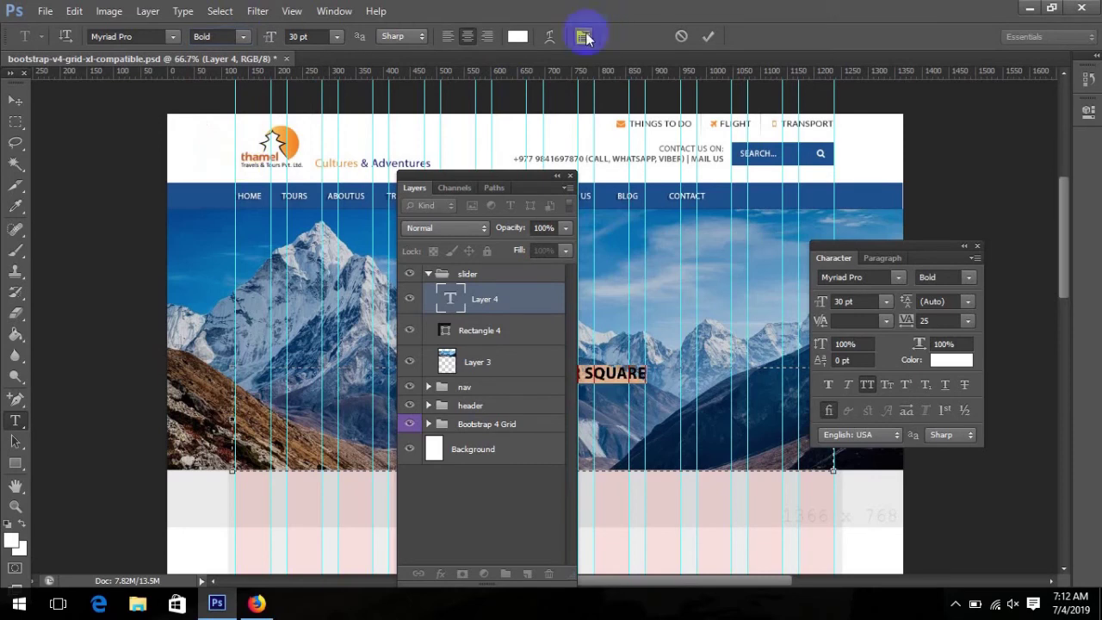
pyautogui.moveTo(823, 234); pyautogui.dragTo(822, 232)
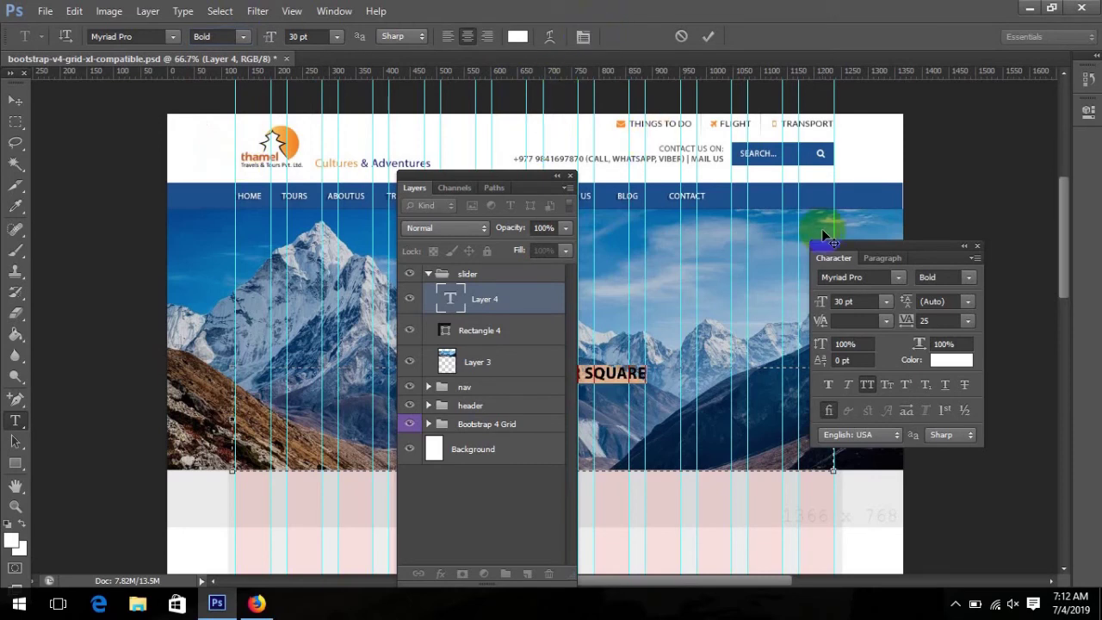
# - Commit the caption and rename its layer to Bhaktapur Durbar Square
pyautogui.click(542, 299)
pyautogui.doubleClick(549, 298)
pyautogui.click(554, 298)
pyautogui.doubleClick(523, 297)
# - Apply a Drop Shadow layer style to the caption
pyautogui.doubleClick(522, 292)
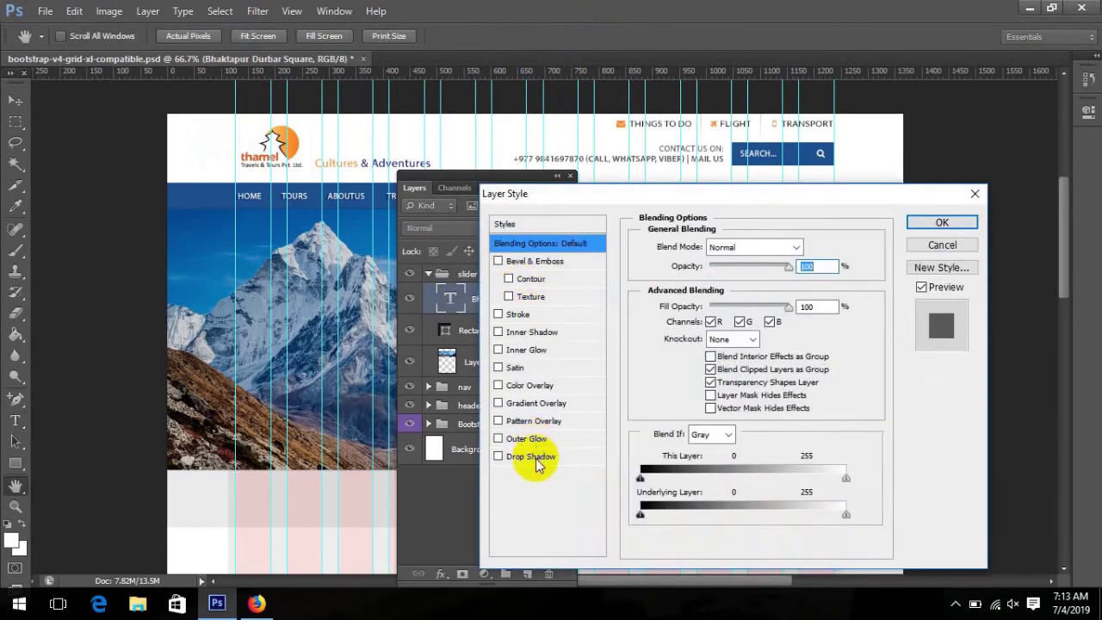
pyautogui.click(536, 459)
pyautogui.moveTo(709, 194); pyautogui.dragTo(861, 135)
pyautogui.click(1064, 167)
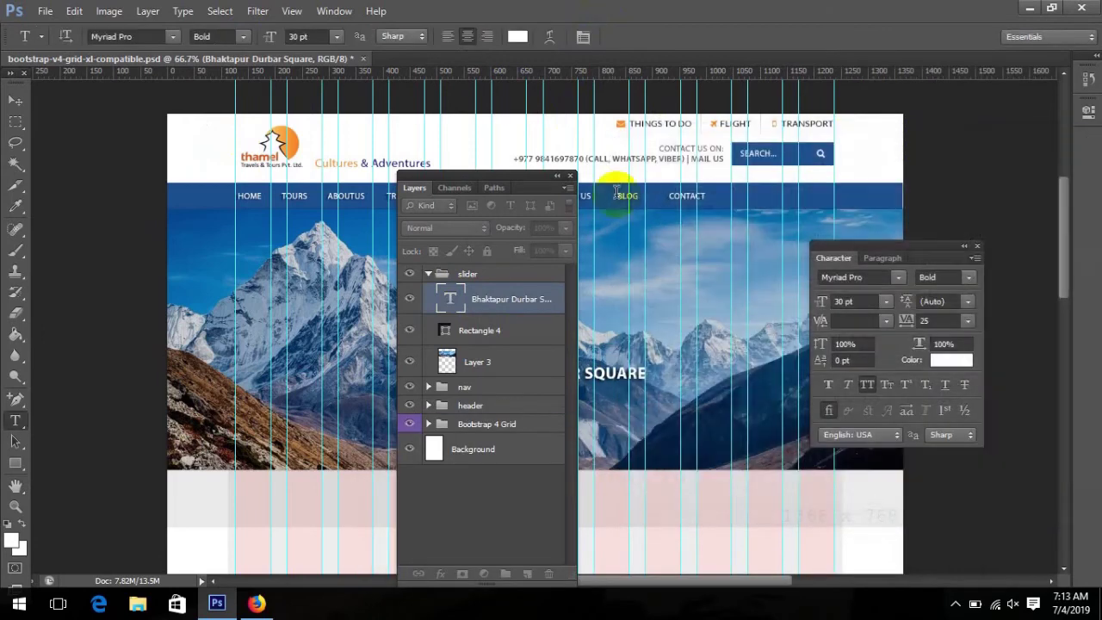
pyautogui.moveTo(534, 180); pyautogui.dragTo(984, 222)
pyautogui.click(977, 247)
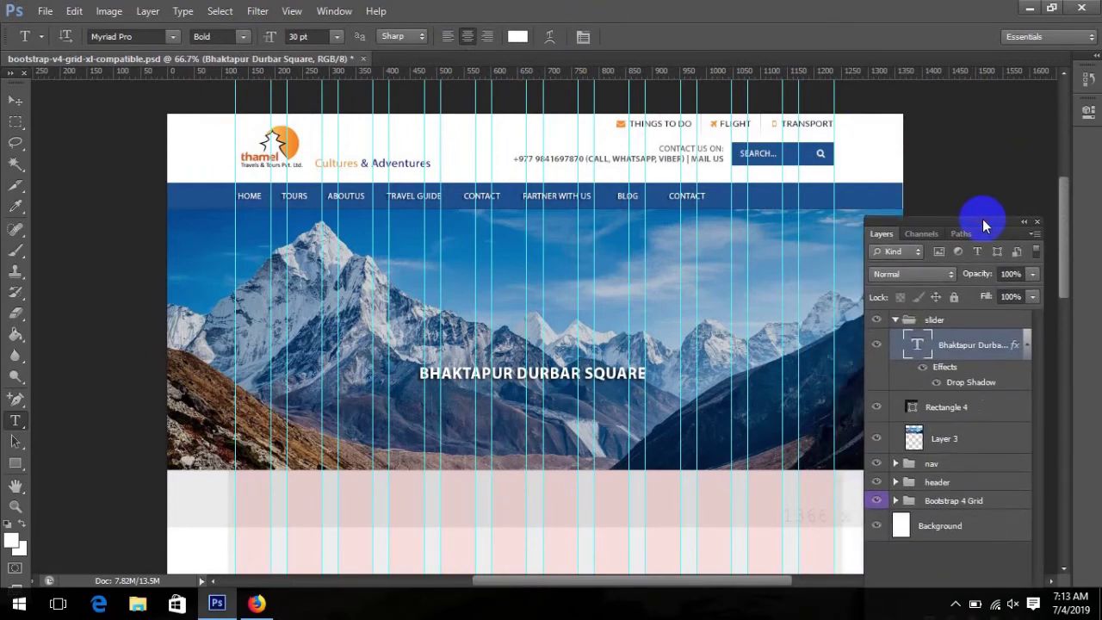
# - View the mockup at 100%, save it and compare it with the live site
pyautogui.hotkey('ctrl', '1')
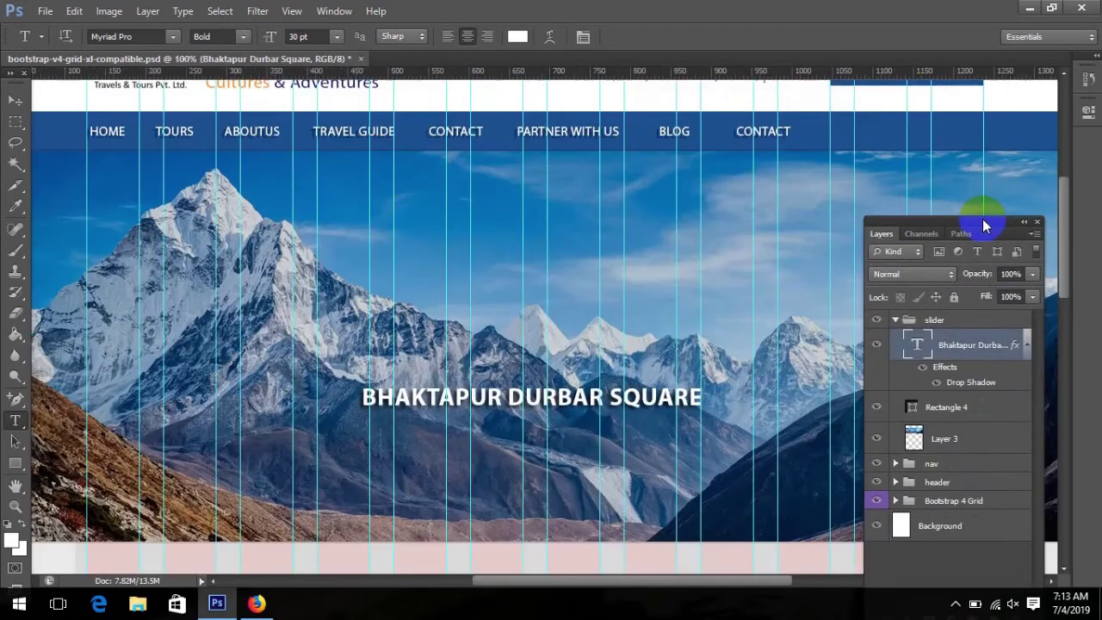
pyautogui.hotkey('ctrl', 's')
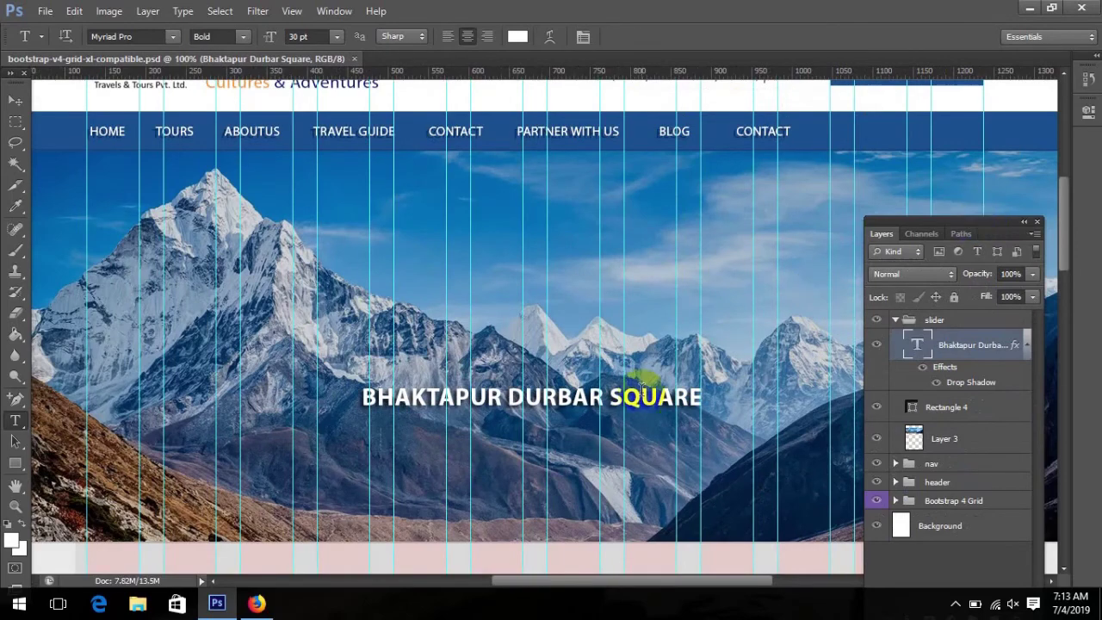
pyautogui.click(262, 602)
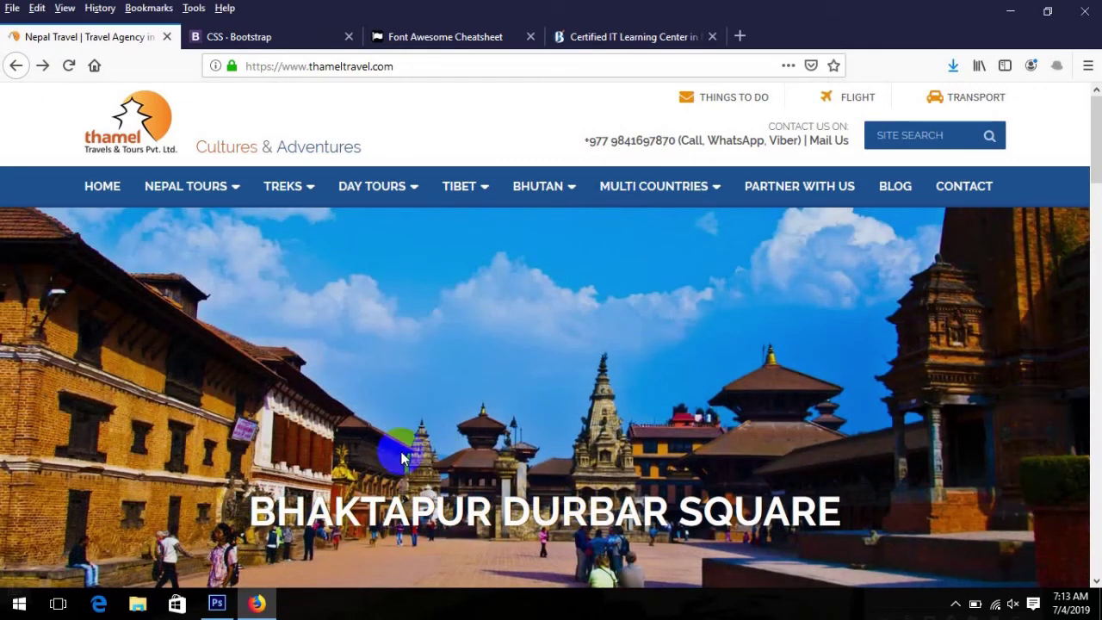
pyautogui.click(217, 602)
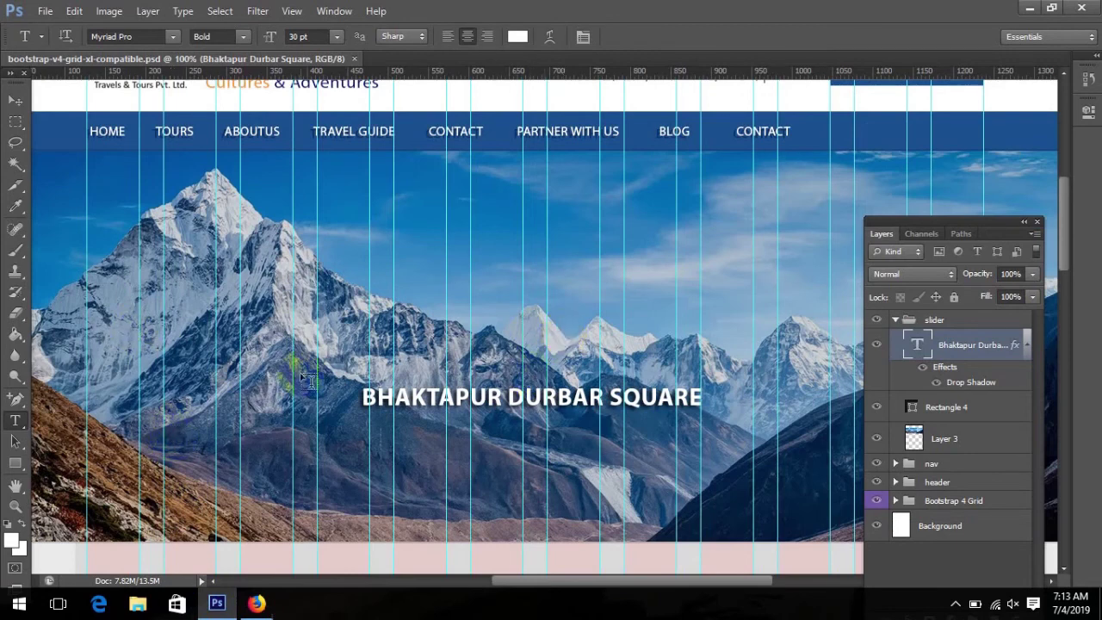
# - Create a 50 × 50 px ellipse on the banner
pyautogui.click(15, 465)
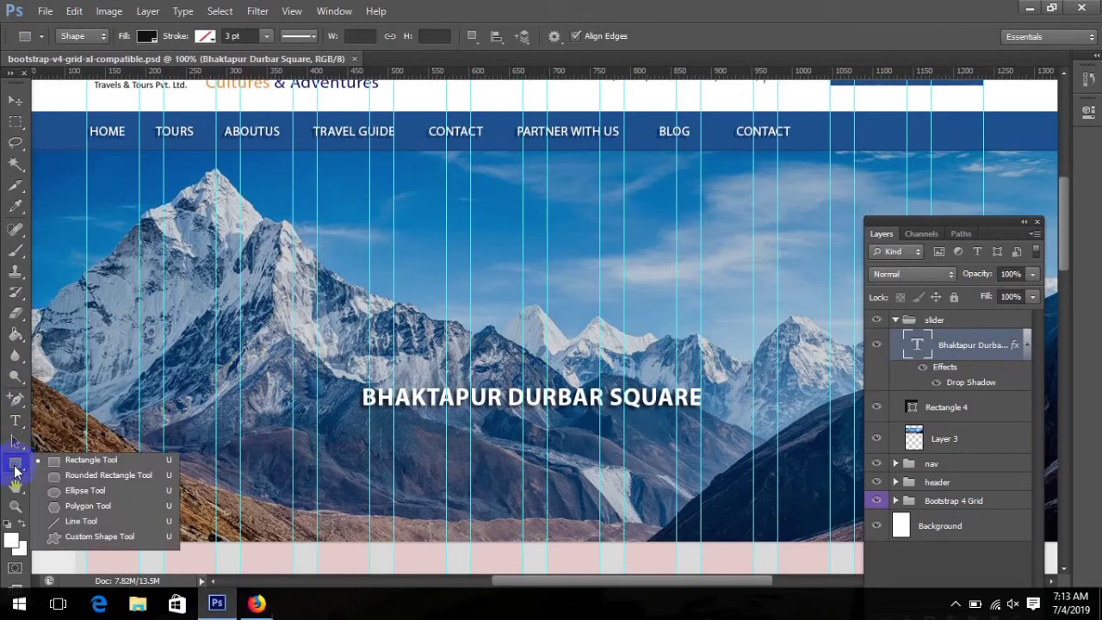
pyautogui.click(50, 484)
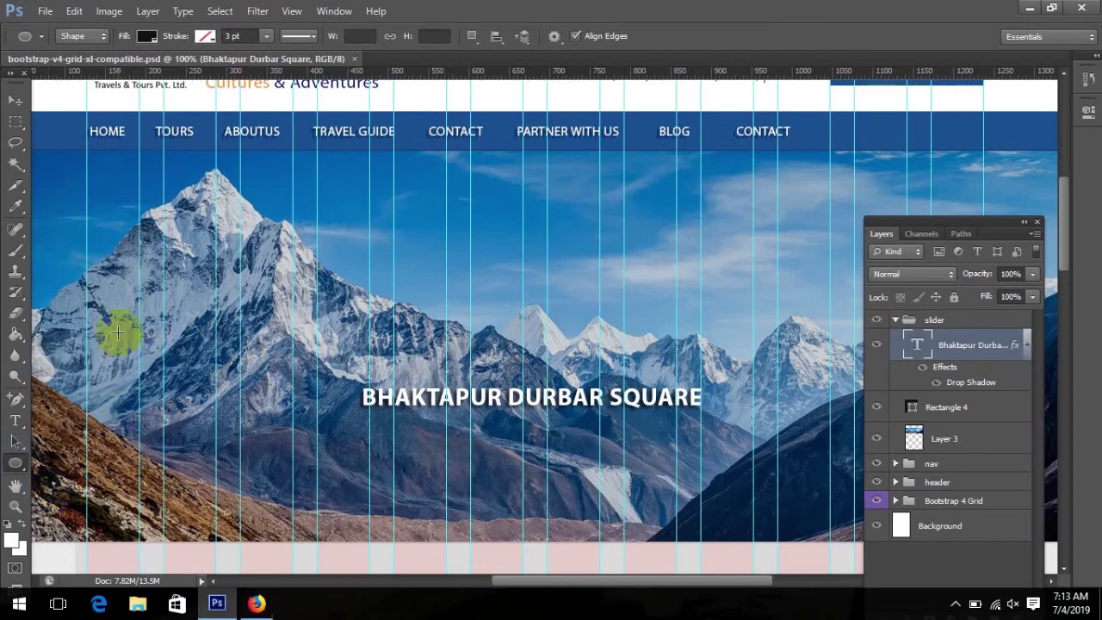
pyautogui.click(171, 335)
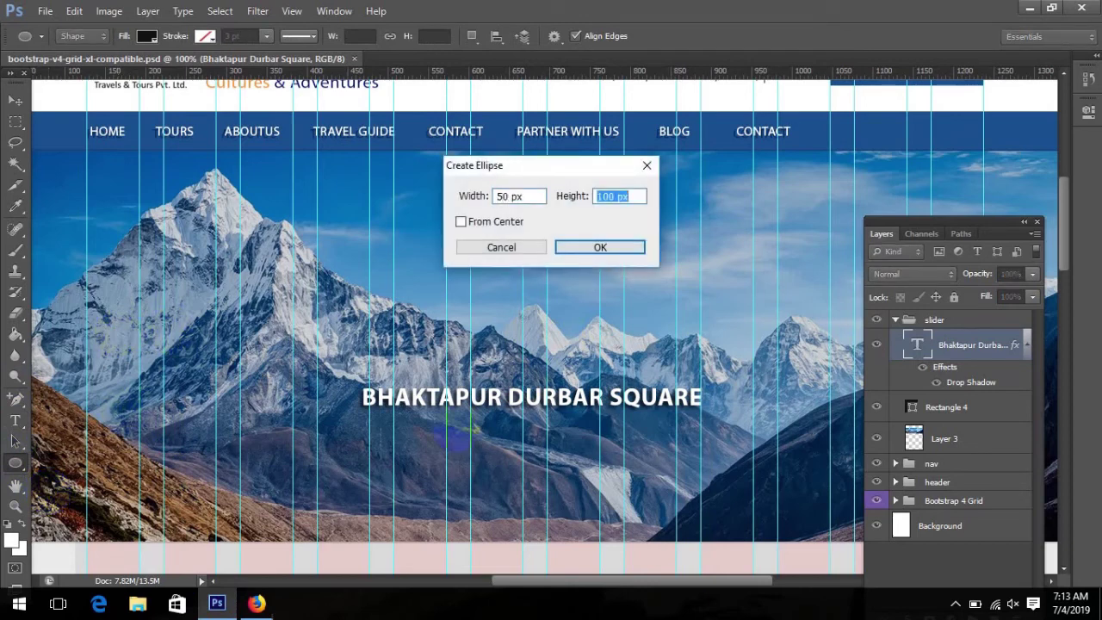
pyautogui.press('Return')
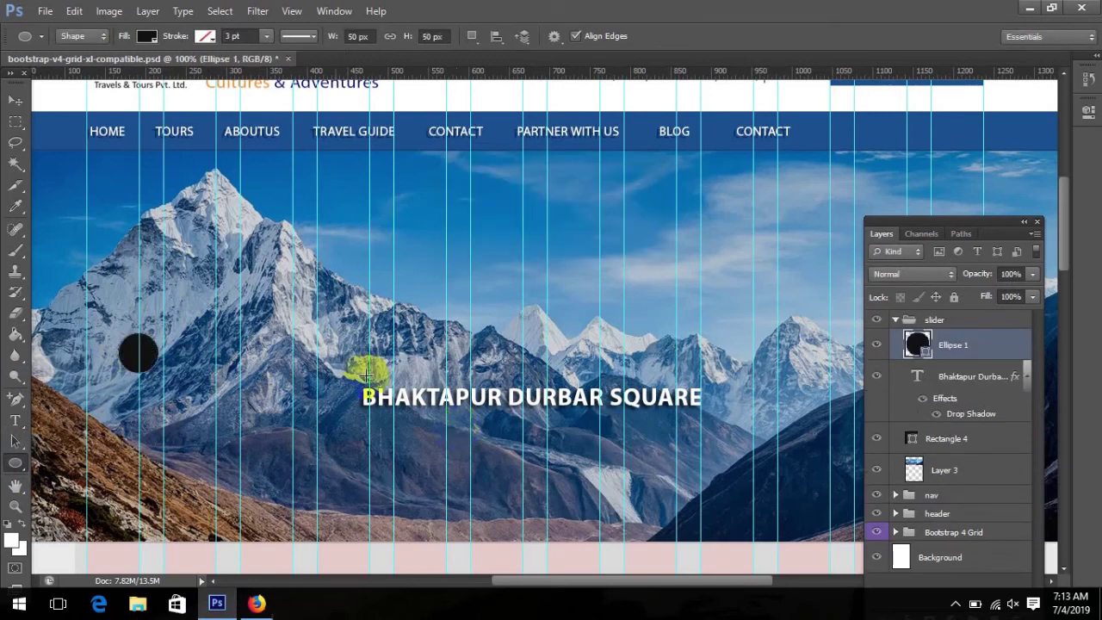
# - Move the circle to the slider's left edge and set its opacity to 75%
pyautogui.click(15, 100)
pyautogui.click(129, 351)
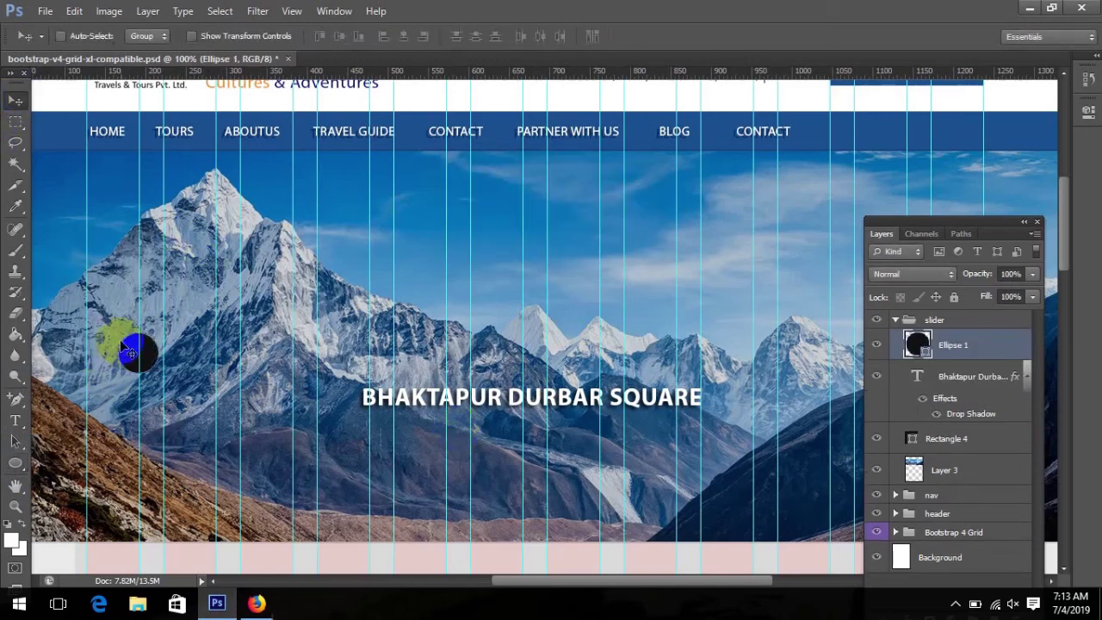
pyautogui.moveTo(131, 362); pyautogui.dragTo(116, 337)
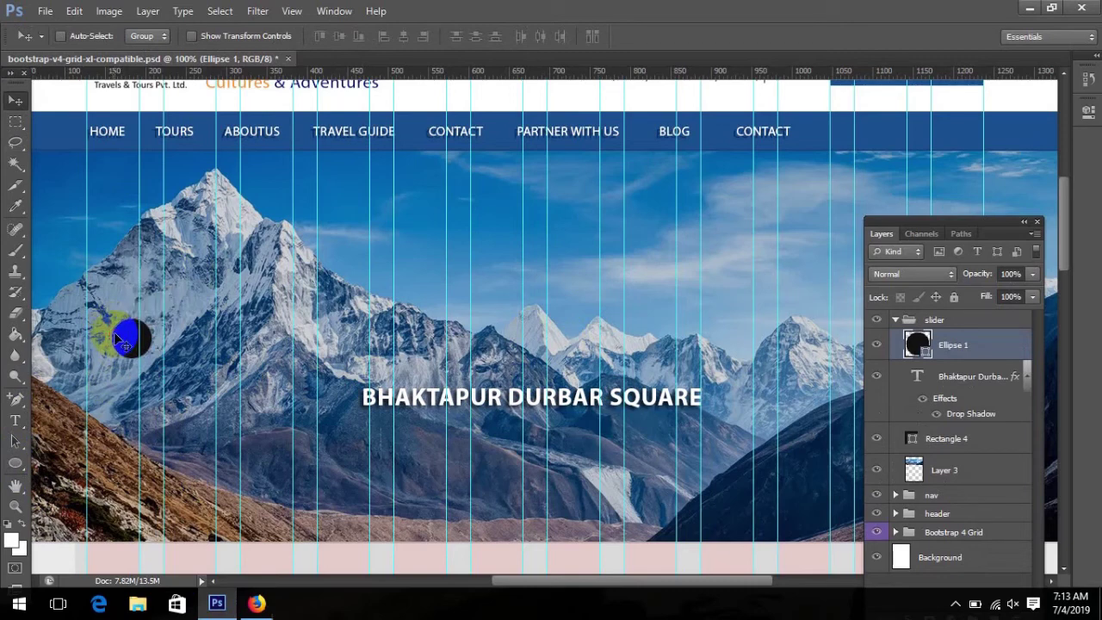
pyautogui.click(1033, 273)
pyautogui.moveTo(1032, 292); pyautogui.dragTo(1013, 301)
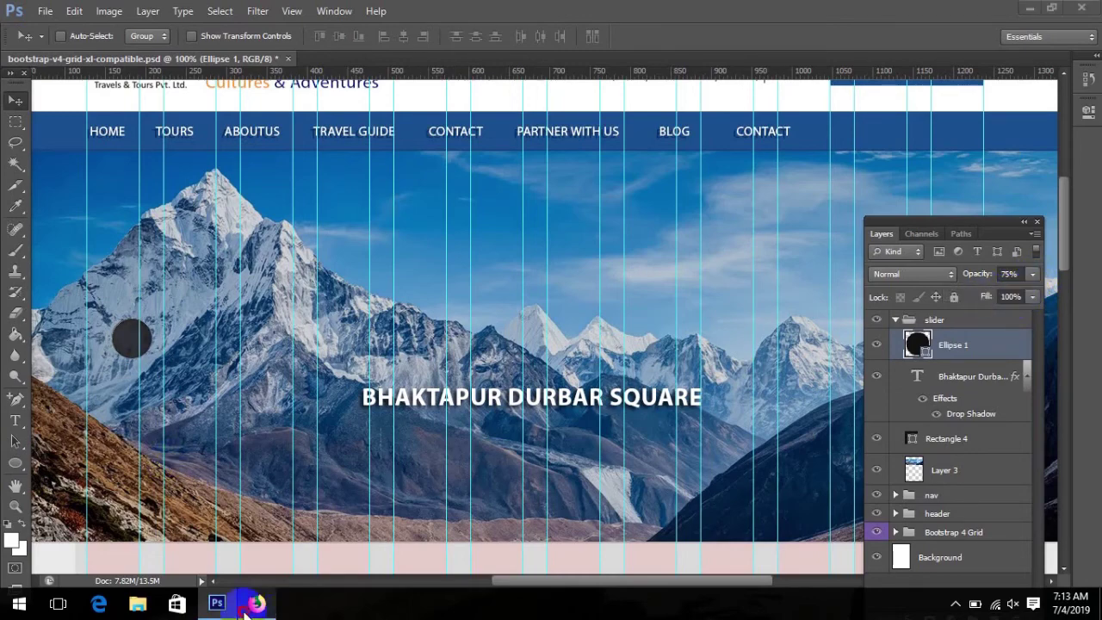
pyautogui.click(257, 602)
# - Search the Font Awesome cheatsheet for 'arrow' and select the fa-angle-left glyph
pyautogui.click(479, 34)
pyautogui.hotkey('ctrl', 'f')
pyautogui.write('arrow')
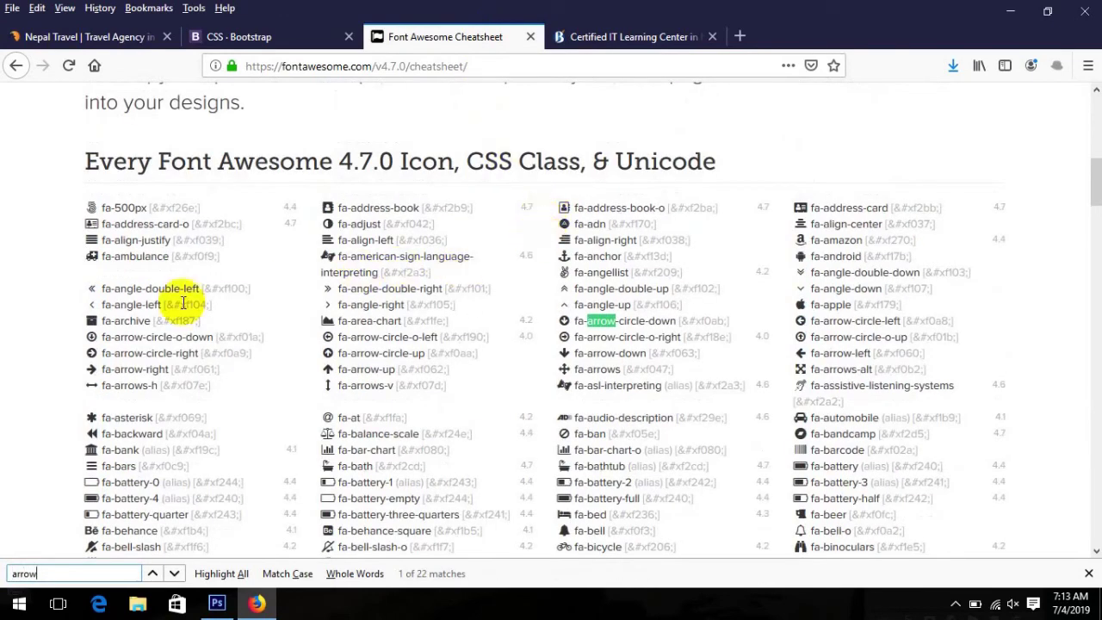
pyautogui.moveTo(108, 305); pyautogui.dragTo(86, 310)
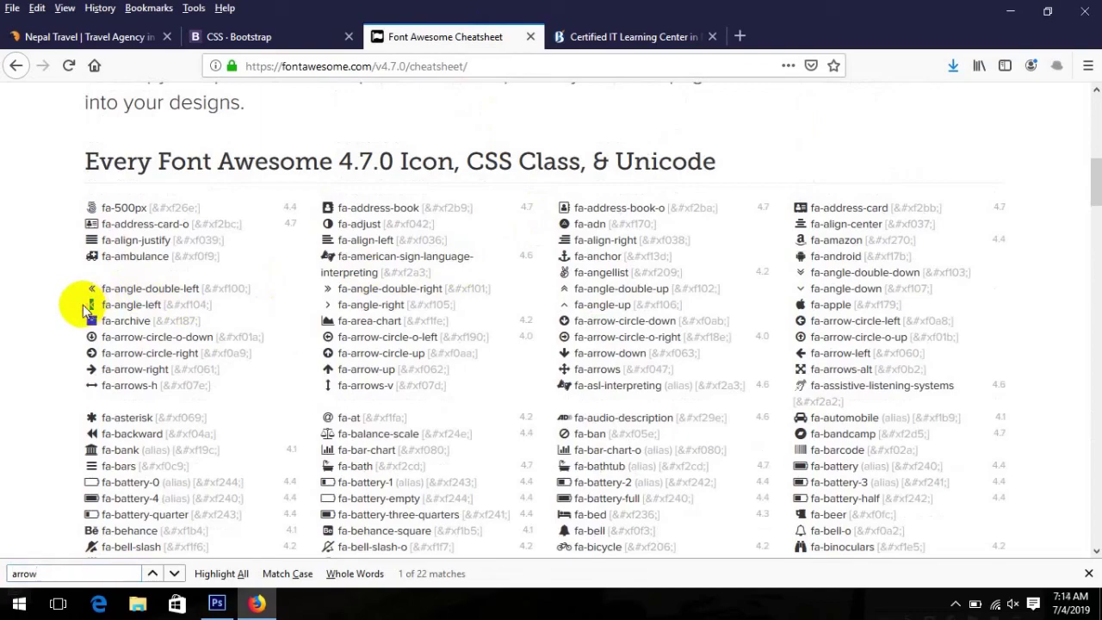
pyautogui.click(217, 602)
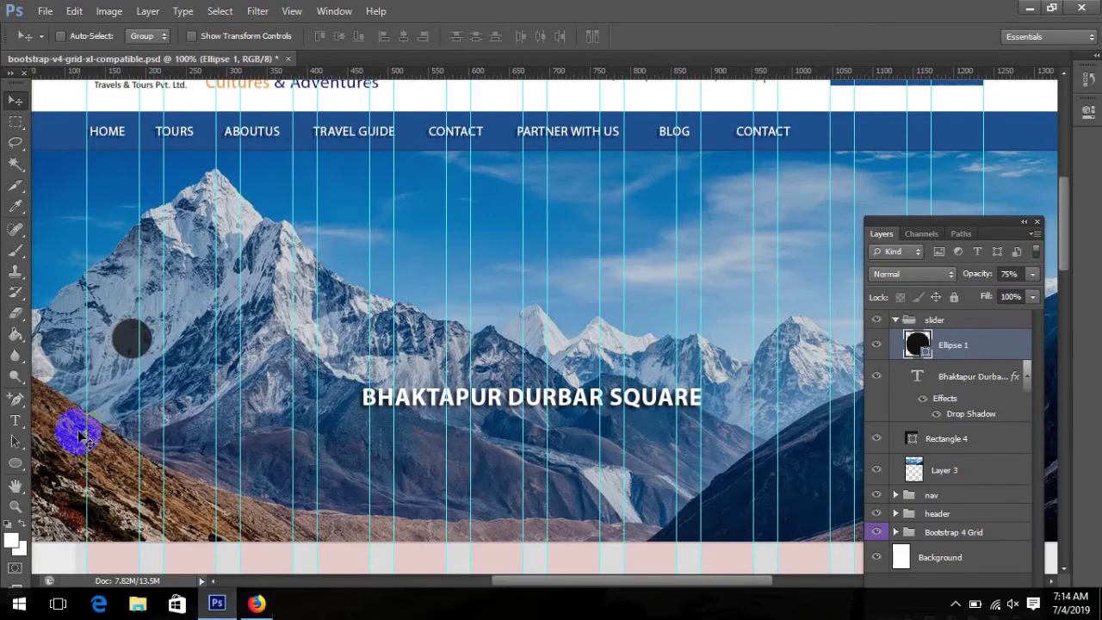
# - Create a text layer with the pasted arrow glyph in the FontAwesome font
pyautogui.click(17, 419)
pyautogui.click(185, 343)
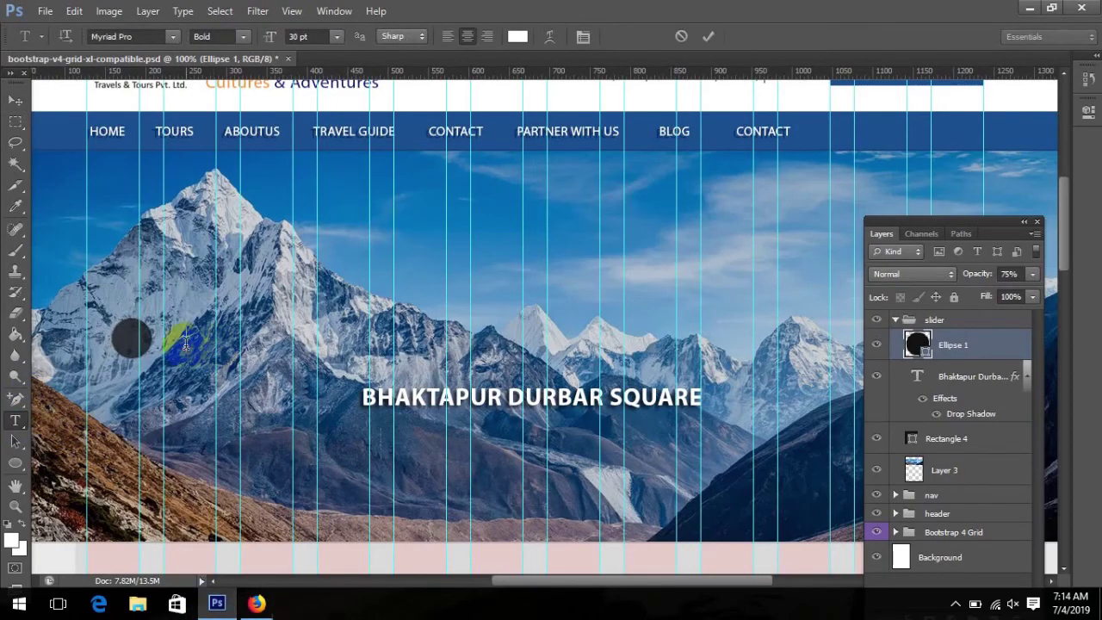
pyautogui.hotkey('ctrl', 'v')
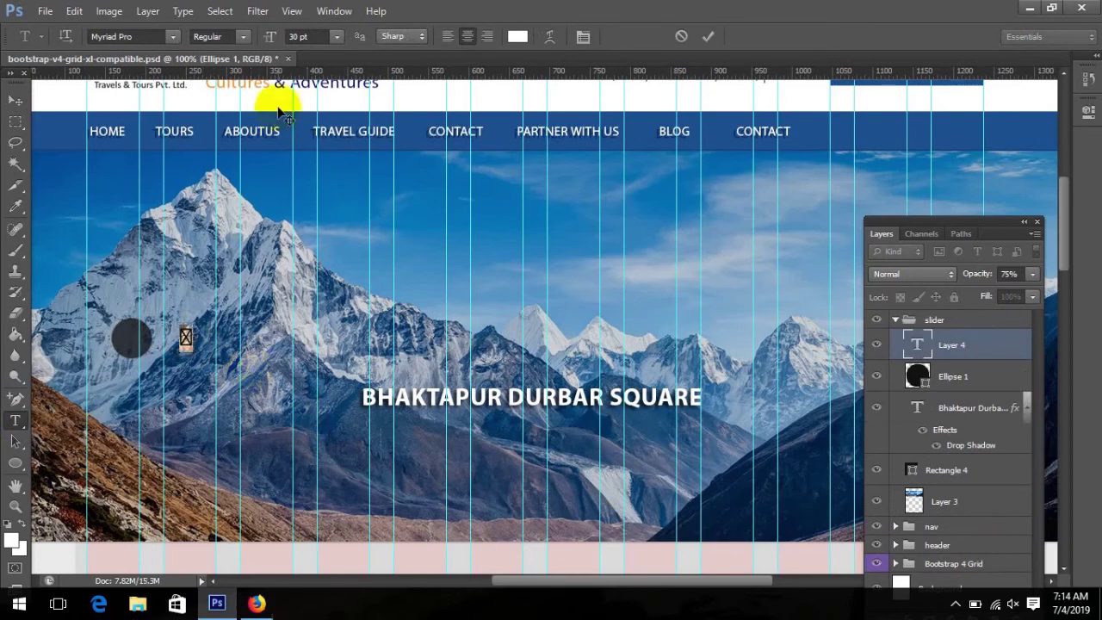
pyautogui.click(138, 36)
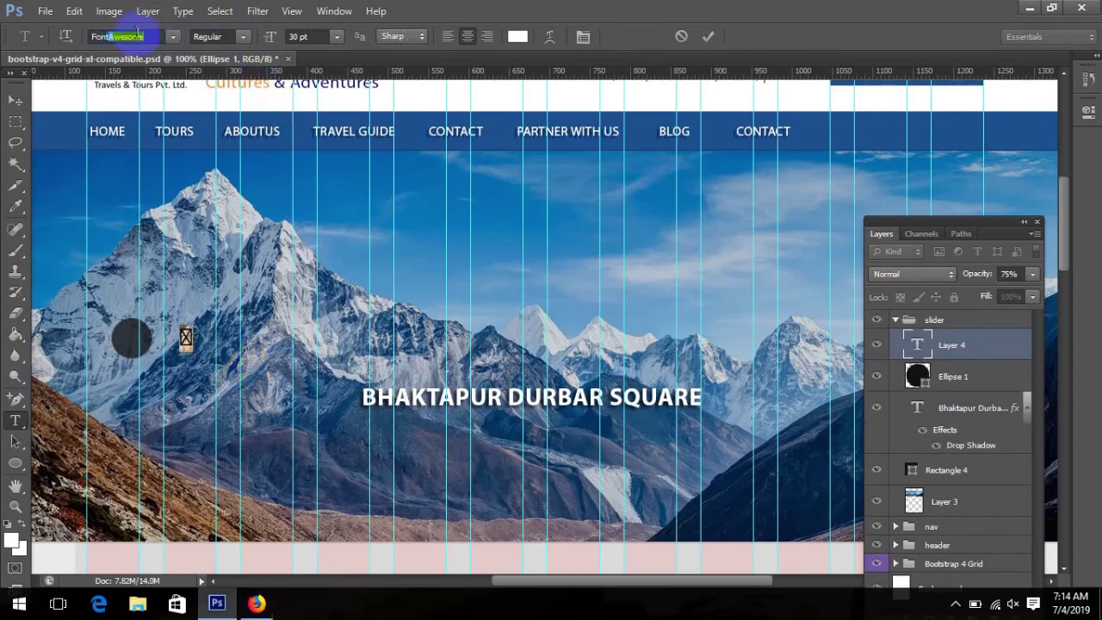
pyautogui.press('Return')
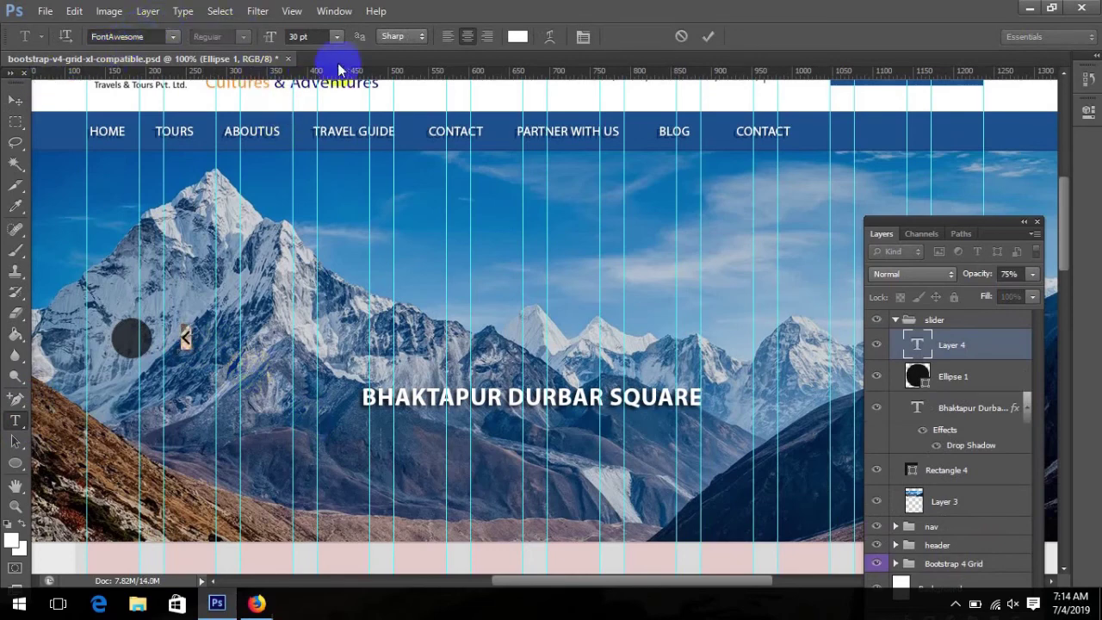
# - Enlarge the arrow, centre it on the dark circle, and duplicate its layer
pyautogui.click(337, 36)
pyautogui.click(340, 263)
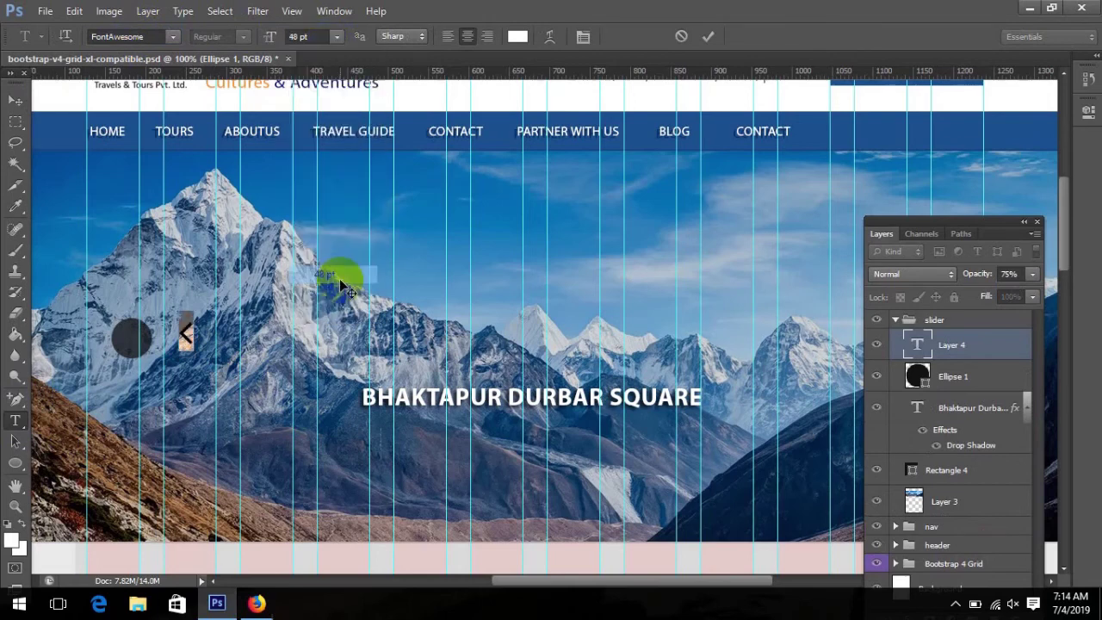
pyautogui.click(16, 100)
pyautogui.moveTo(183, 329); pyautogui.dragTo(130, 349)
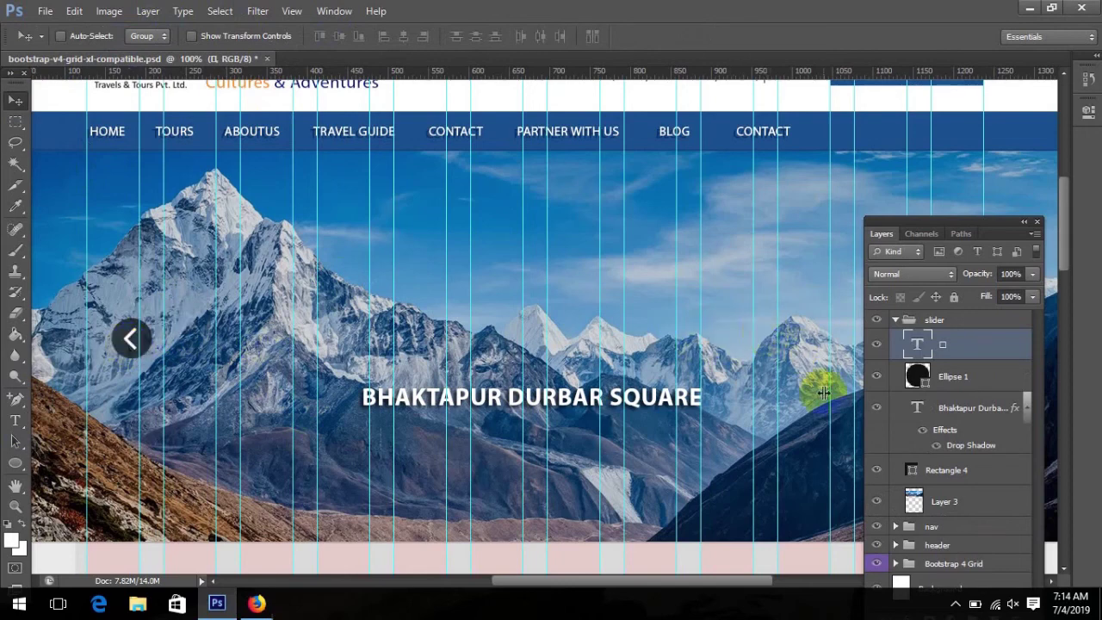
pyautogui.hotkey('ctrl', 'j')
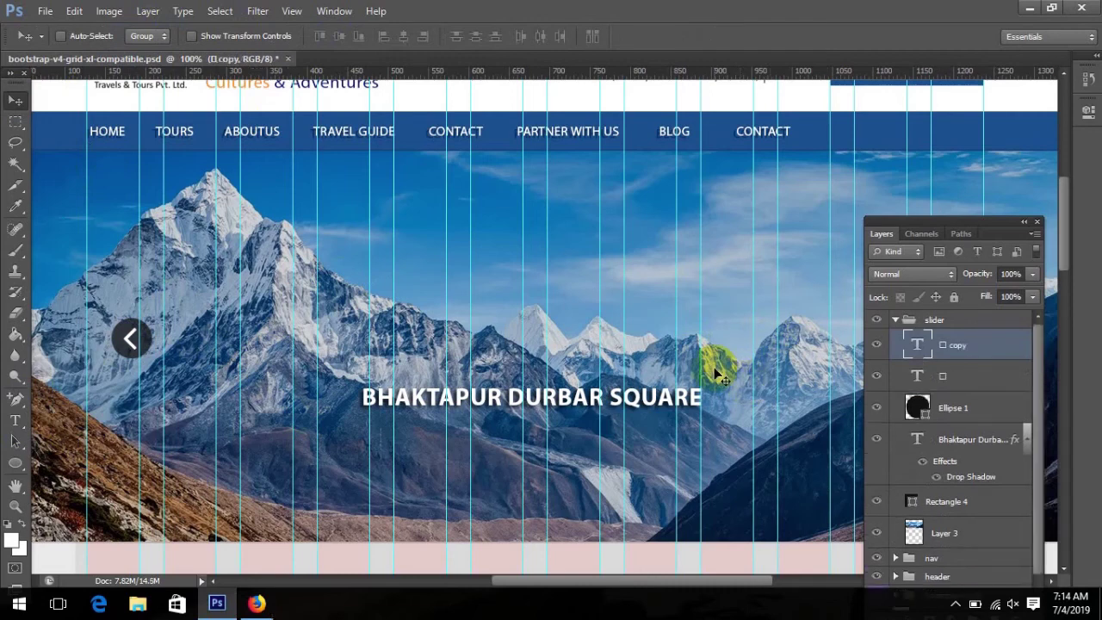
# - Duplicate the dark circle and move the copy to the slider's right side
pyautogui.click(982, 414)
pyautogui.hotkey('ctrl', 'j')
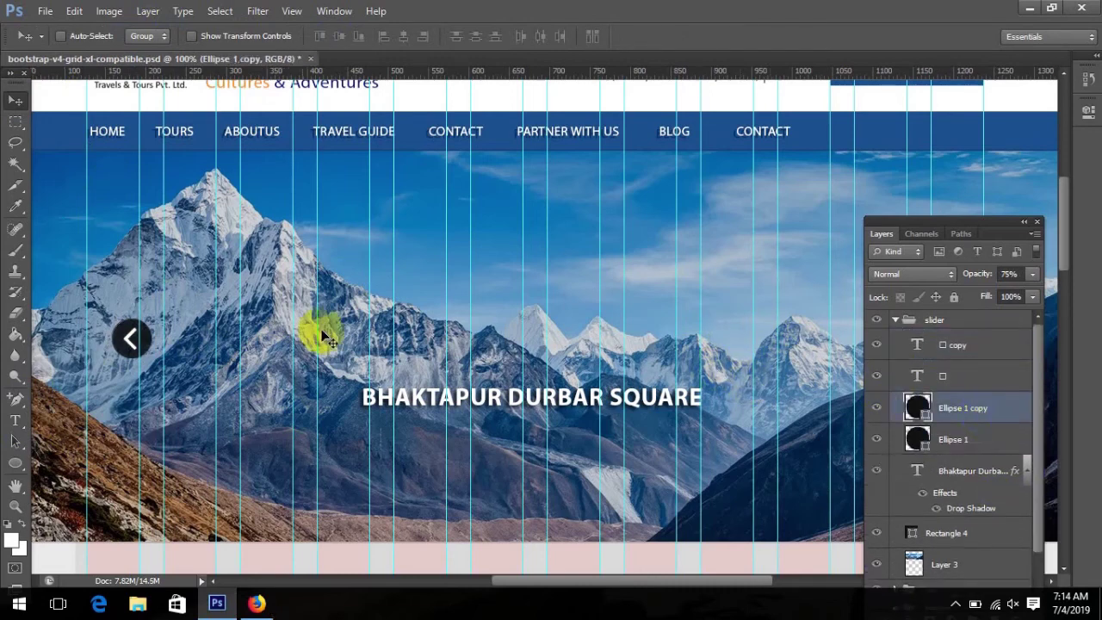
pyautogui.moveTo(148, 341); pyautogui.dragTo(726, 341)
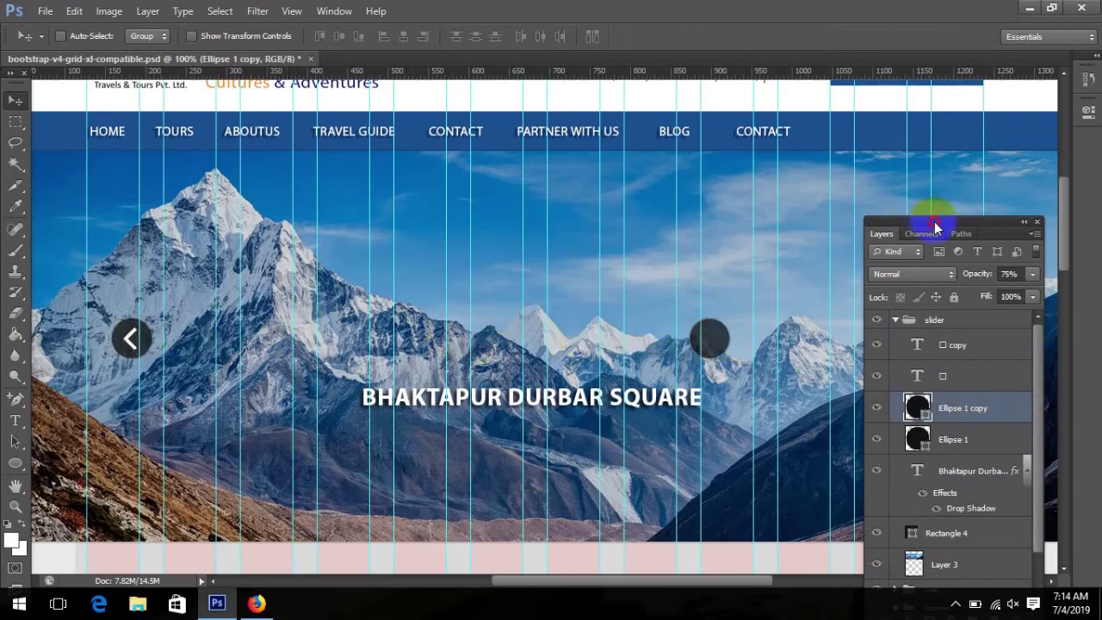
pyautogui.moveTo(930, 215); pyautogui.dragTo(482, 241)
pyautogui.moveTo(710, 343)
pyautogui.mouseDown()
pyautogui.moveTo(922, 332)
pyautogui.moveTo(902, 336)
pyautogui.mouseUp()
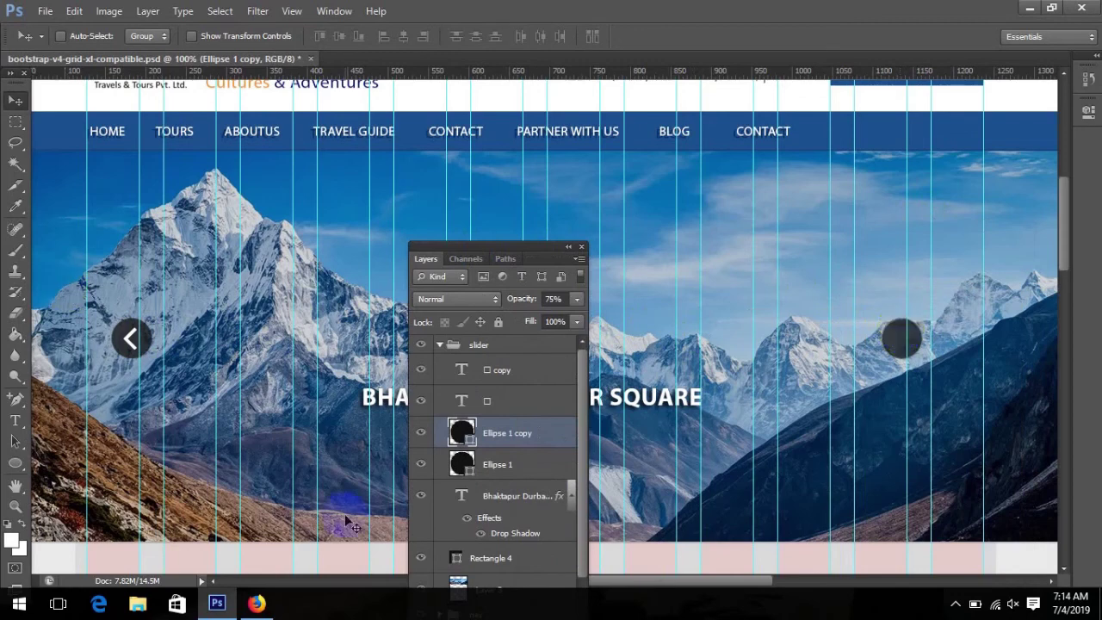
# - Delete the duplicate arrow text layer
pyautogui.click(504, 371)
pyautogui.click(129, 340)
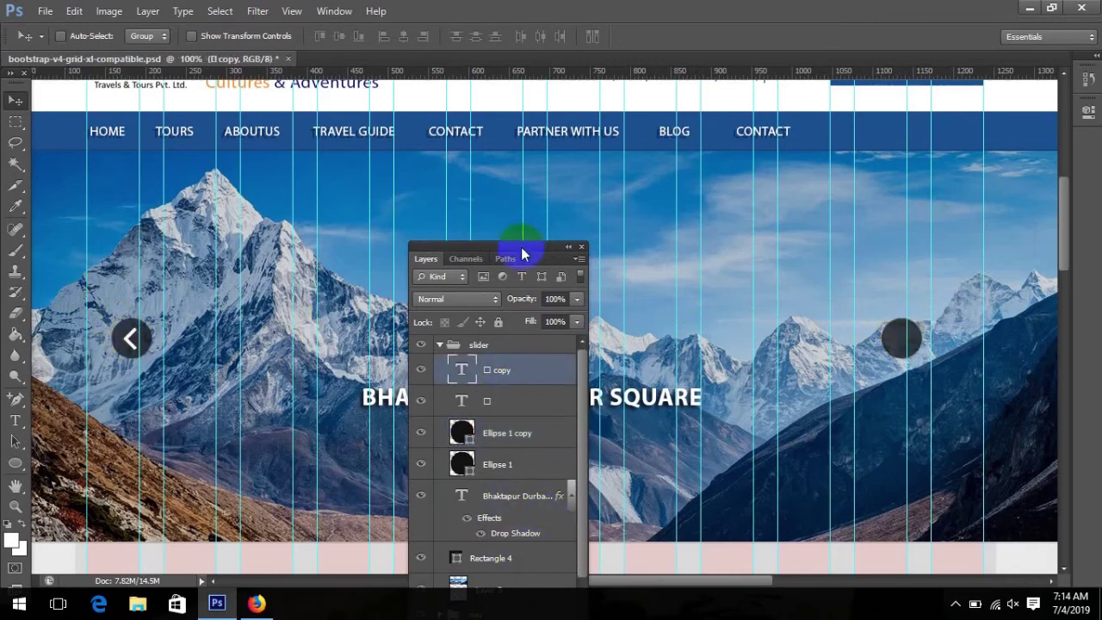
pyautogui.moveTo(522, 254); pyautogui.dragTo(487, 183)
pyautogui.click(525, 573)
pyautogui.click(472, 226)
pyautogui.click(459, 231)
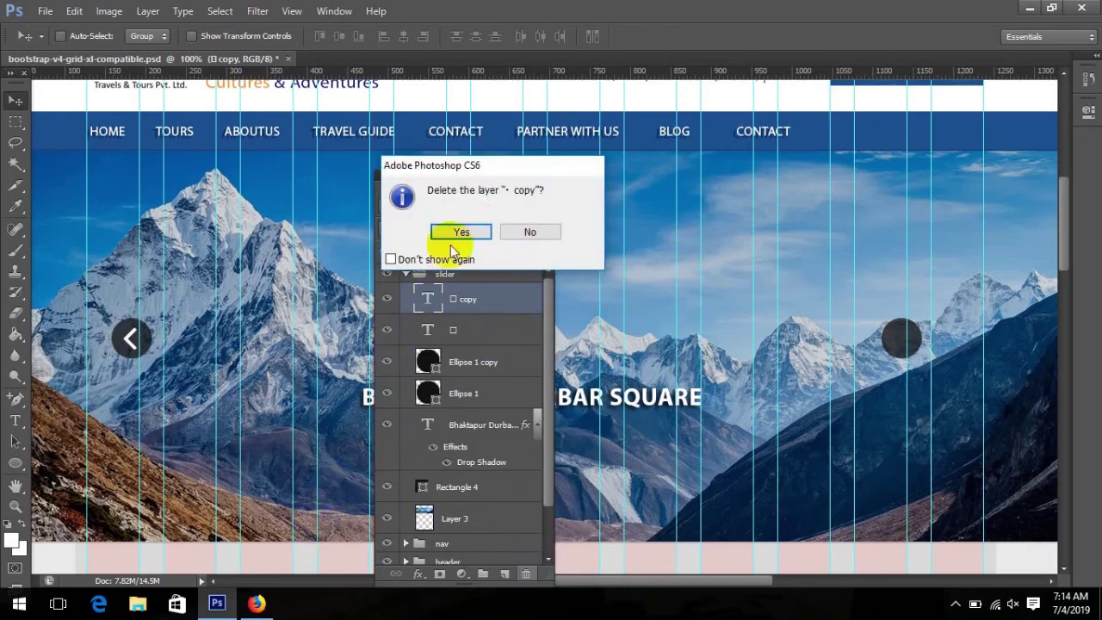
pyautogui.click(299, 555)
# - Copy the fa-angle-right glyph from the Font Awesome cheatsheet in Firefox
pyautogui.click(258, 600)
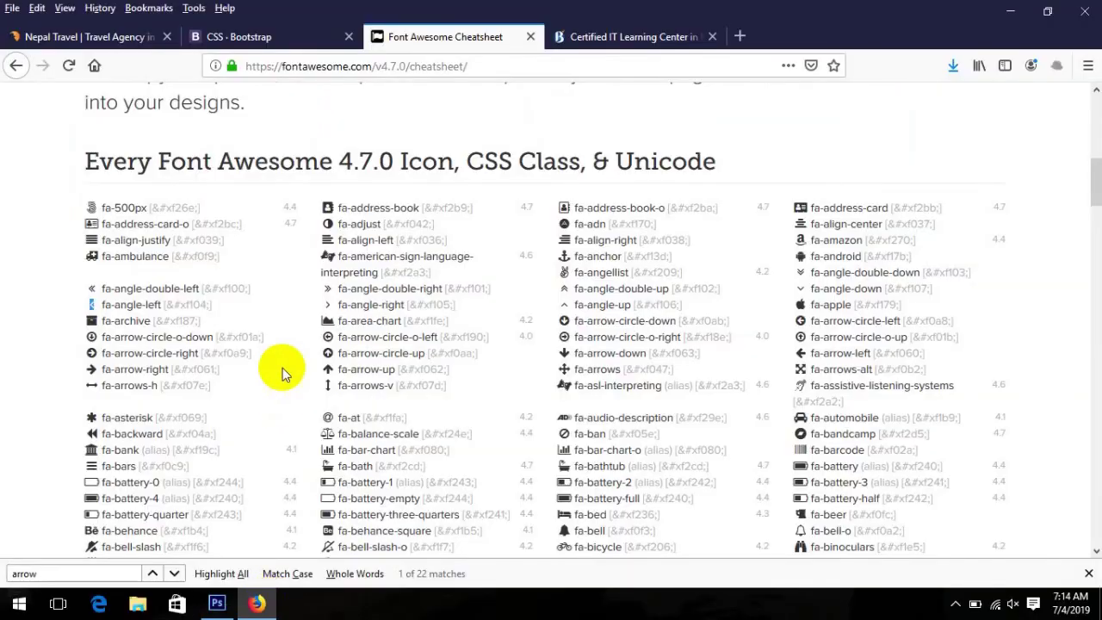
pyautogui.doubleClick(332, 305)
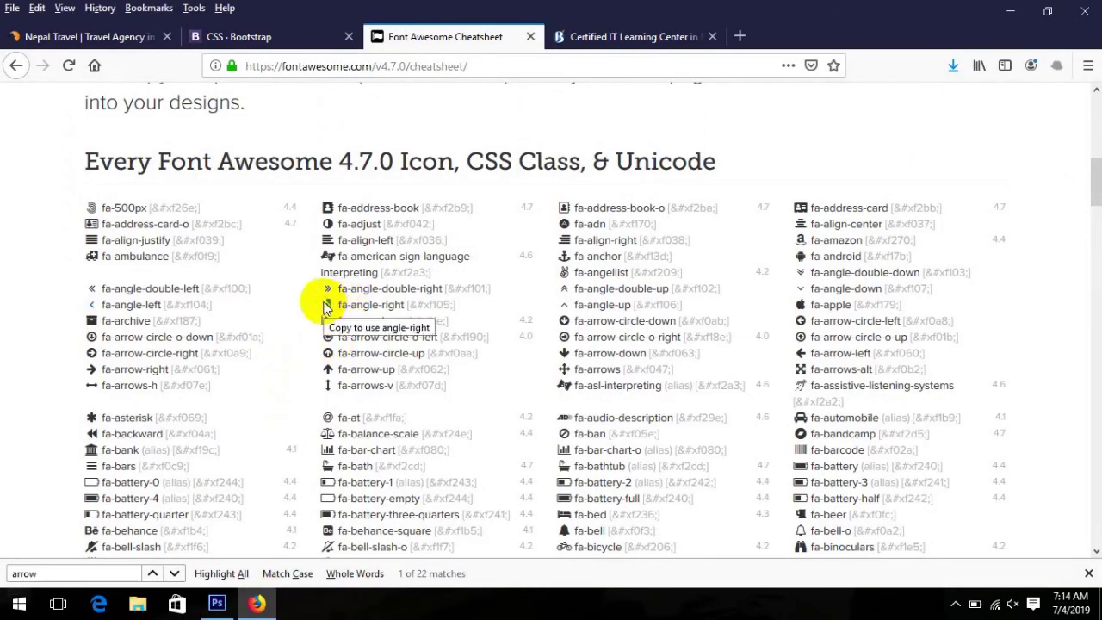
pyautogui.click(231, 609)
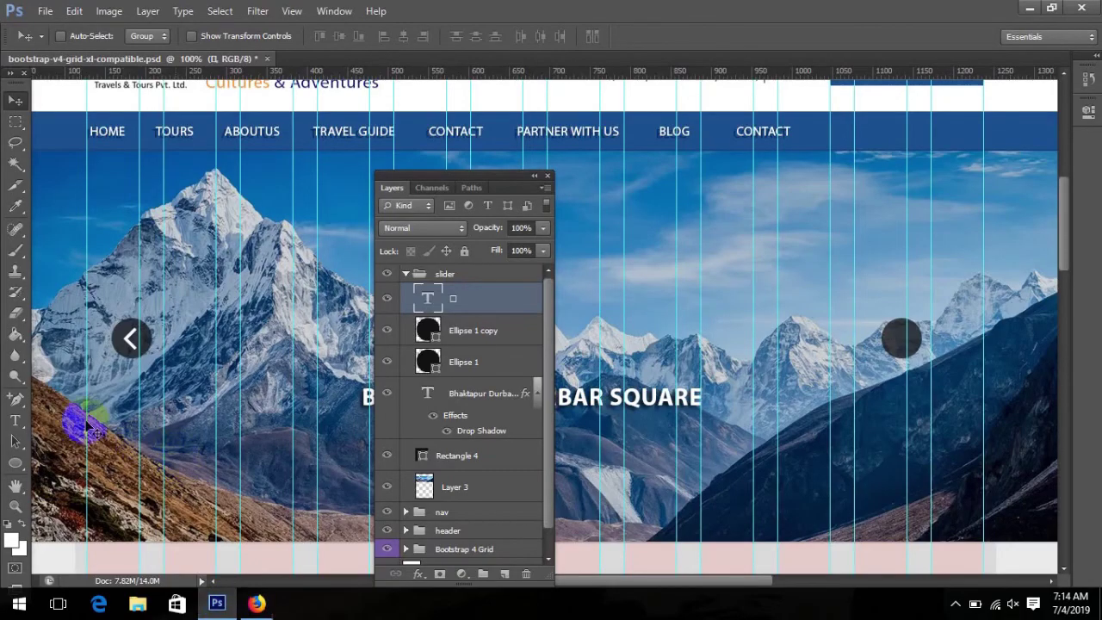
# - Paste the angle-right glyph as text, move it into the right circle, and collapse the slider group
pyautogui.click(20, 419)
pyautogui.click(782, 364)
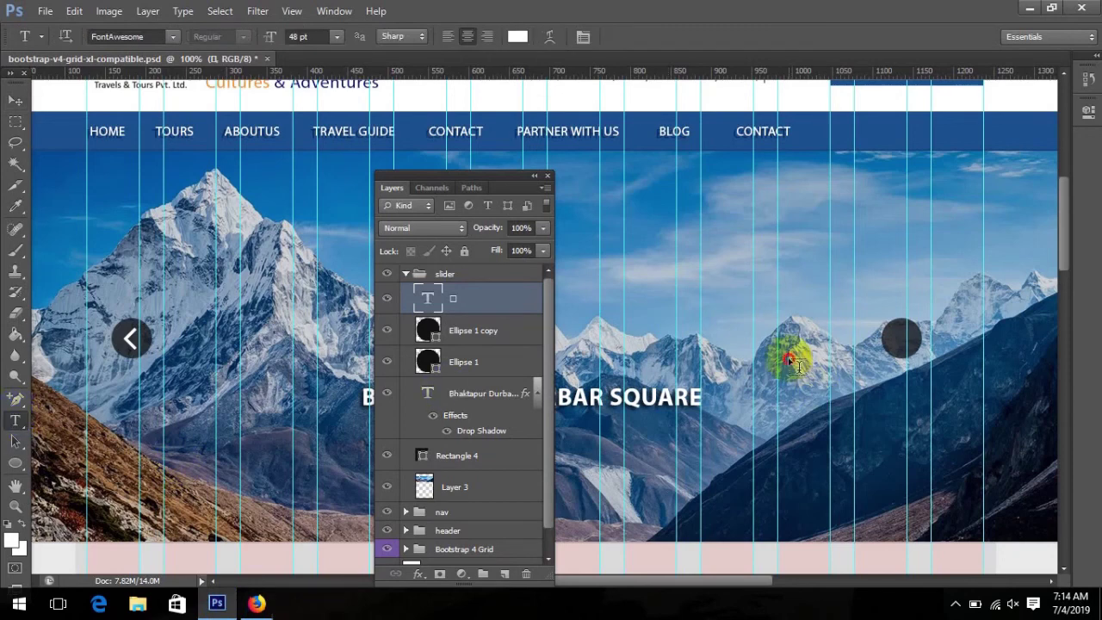
pyautogui.hotkey('ctrl', 'v')
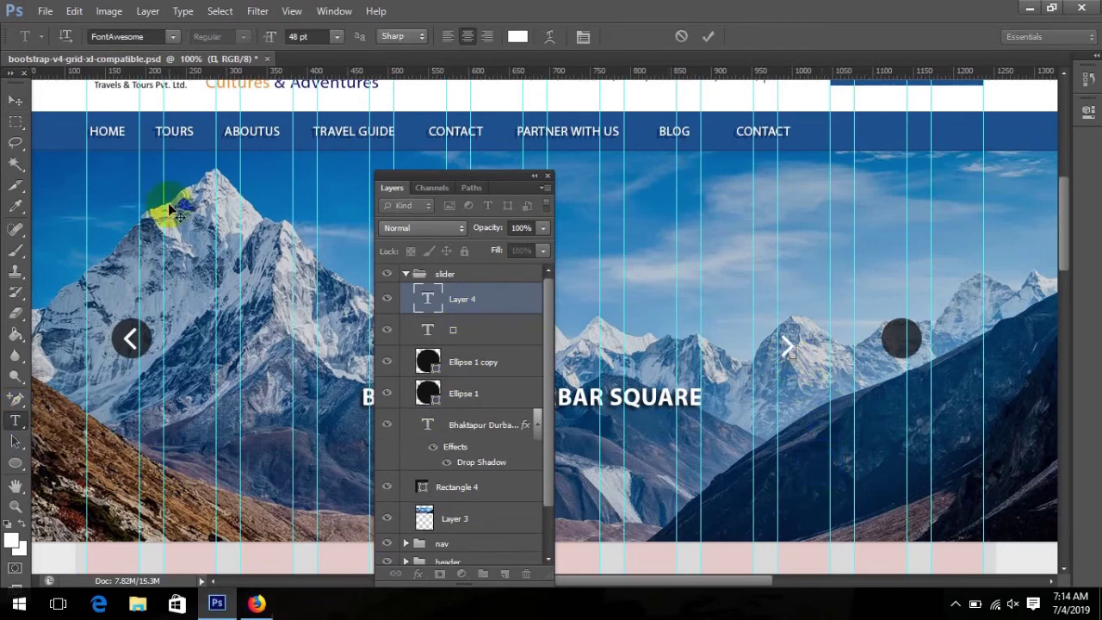
pyautogui.click(15, 101)
pyautogui.moveTo(789, 349); pyautogui.dragTo(909, 348)
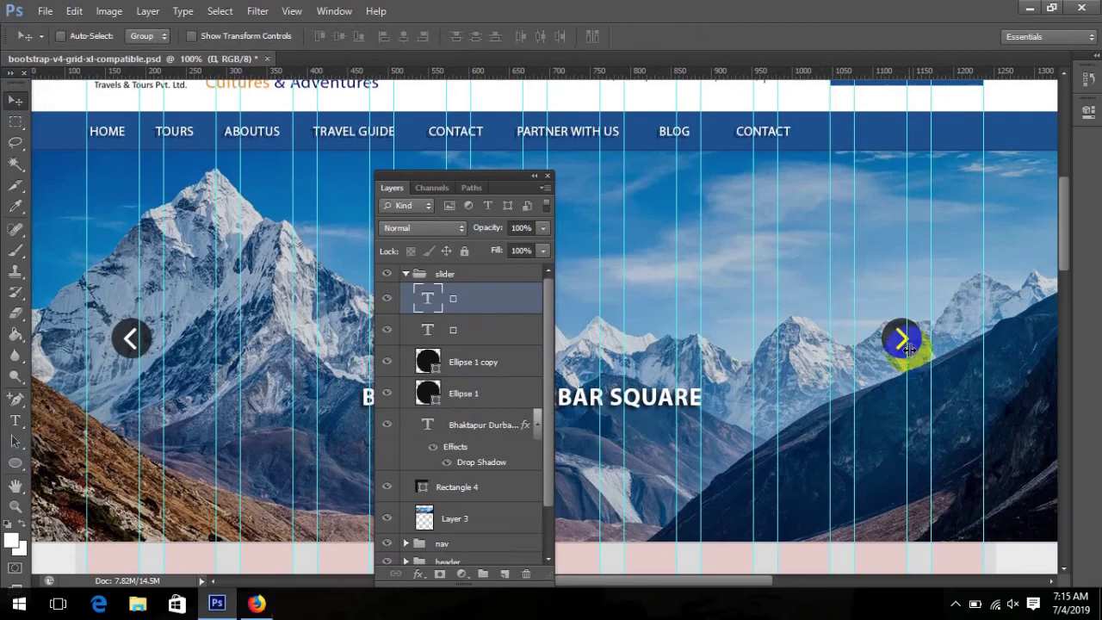
pyautogui.click(487, 367)
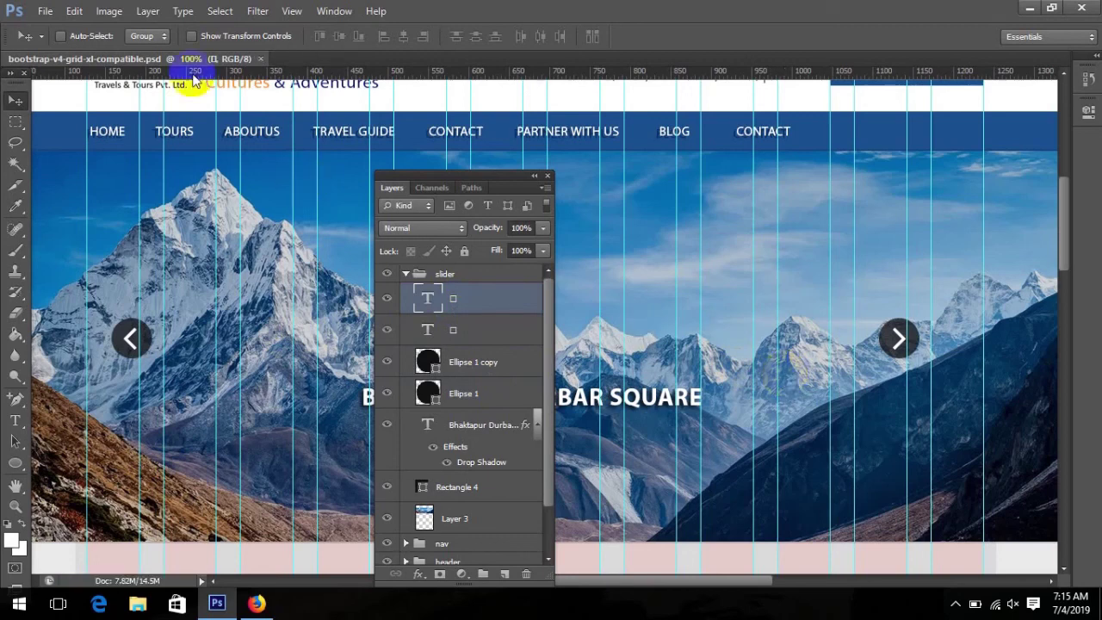
pyautogui.click(406, 274)
# - Scroll through the live Nepal Travel homepage in Firefox, then return to Photoshop
pyautogui.click(257, 603)
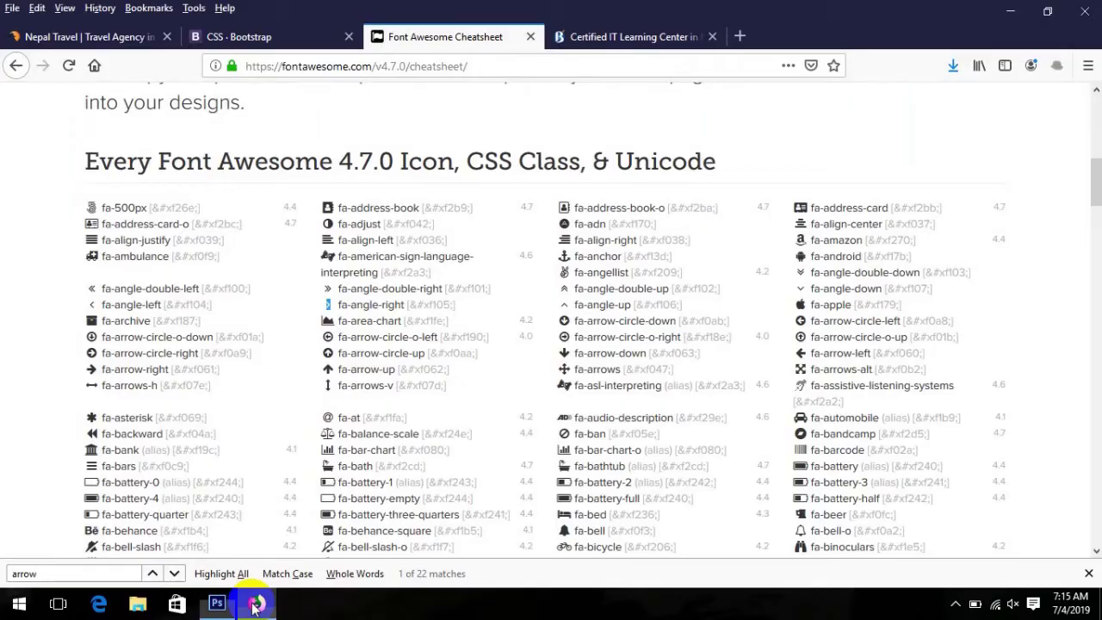
pyautogui.click(80, 47)
pyautogui.scroll(-3, 555, 352)
pyautogui.scroll(-1, 116, 361)
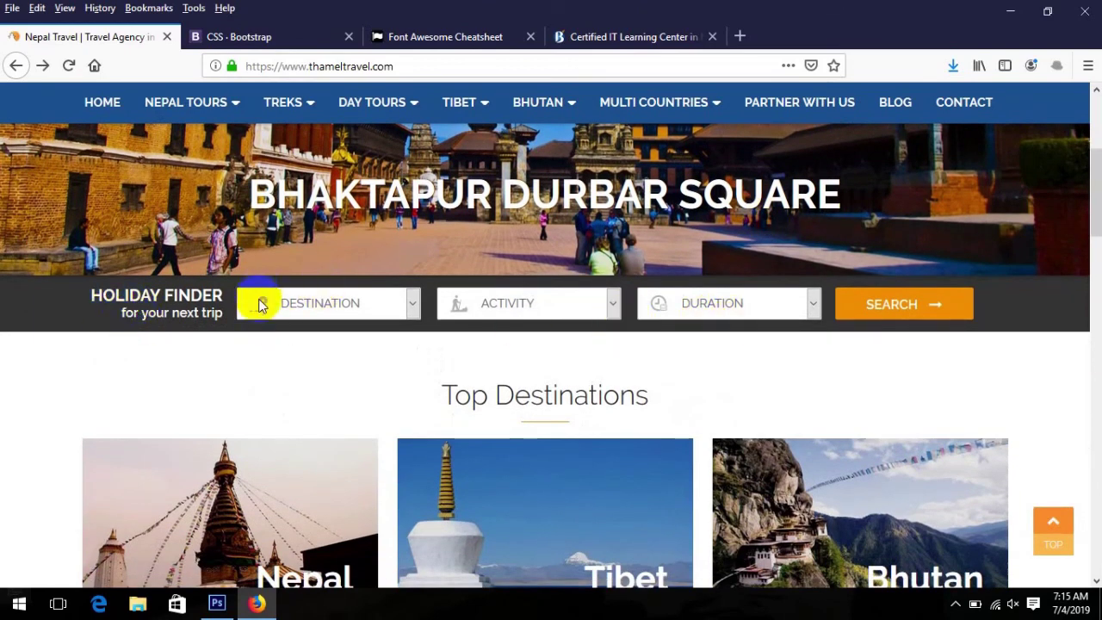
pyautogui.click(55, 303)
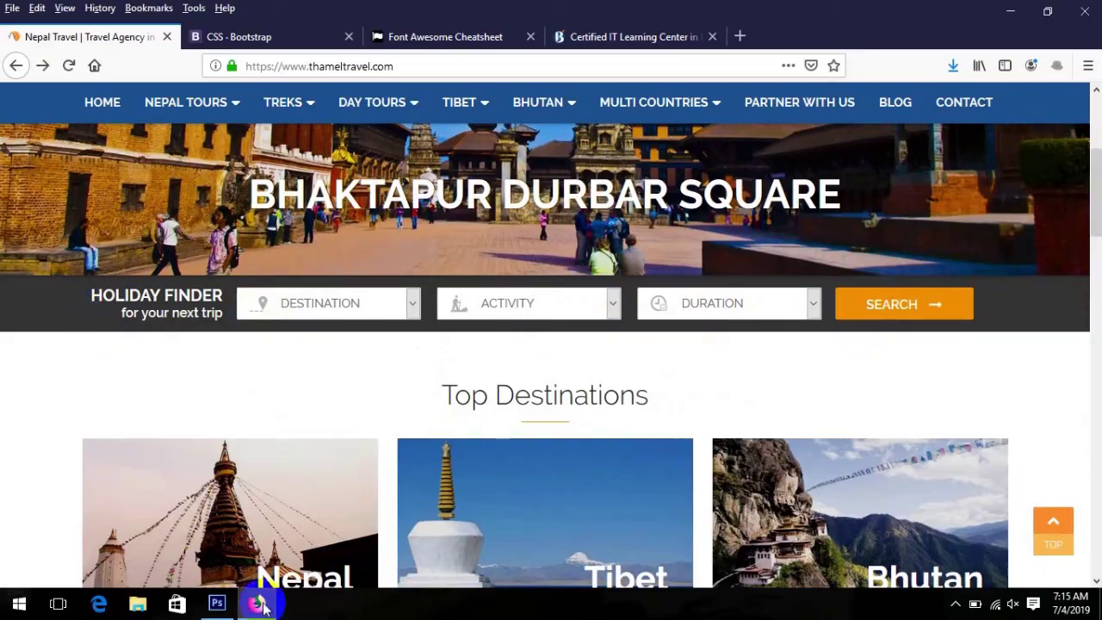
pyautogui.click(217, 604)
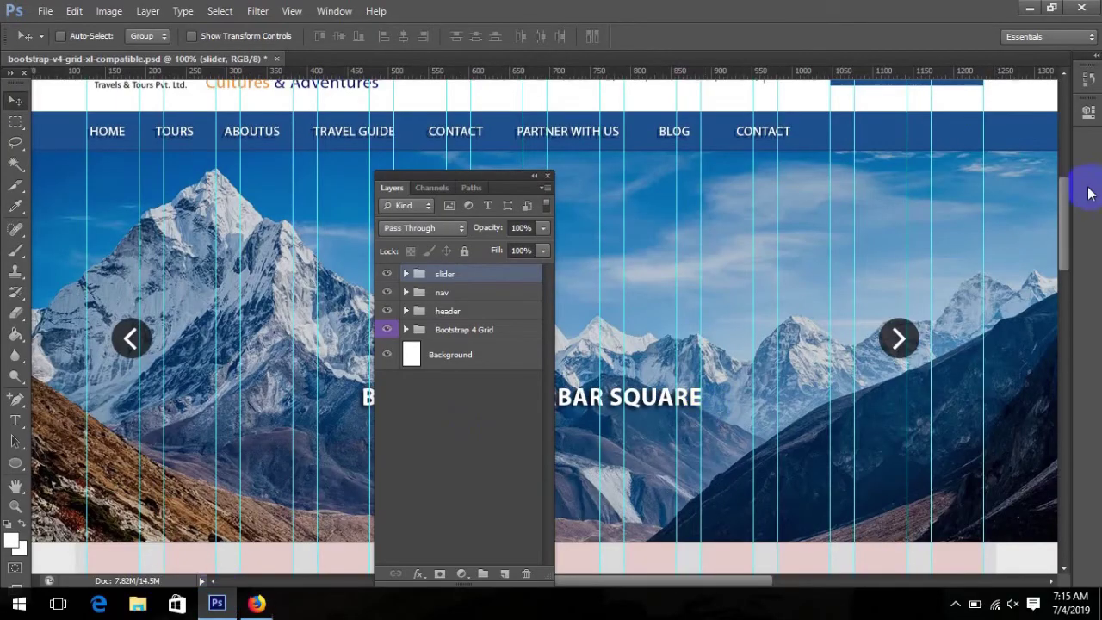
# - Open Save for Web and choose JPEG Maximum quality
pyautogui.scroll(-3, 1072, 202)
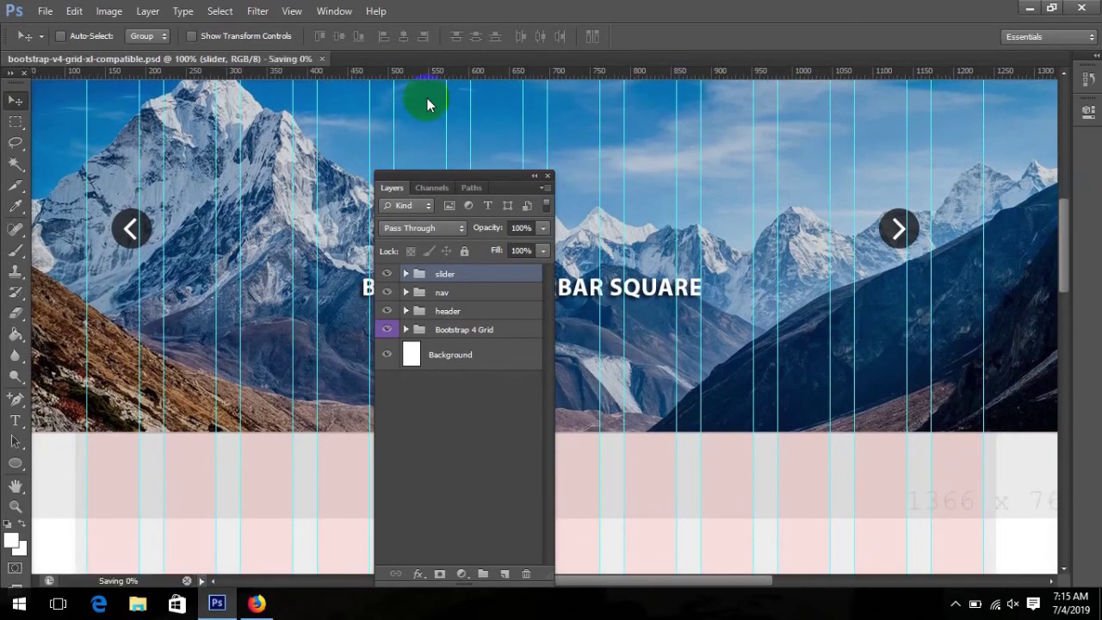
pyautogui.click(45, 10)
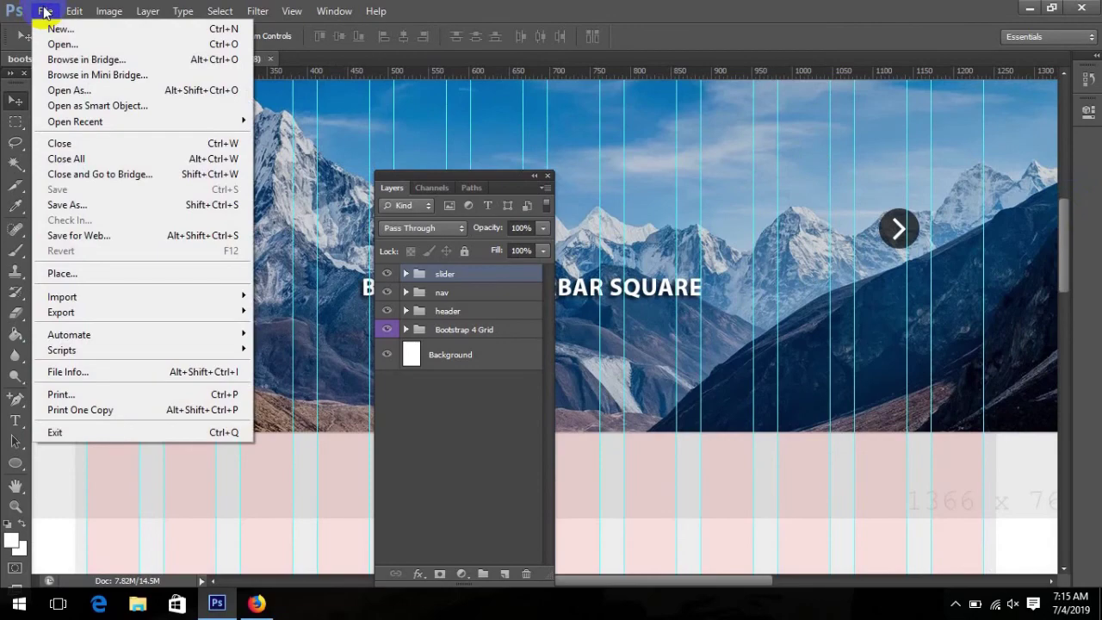
pyautogui.click(88, 235)
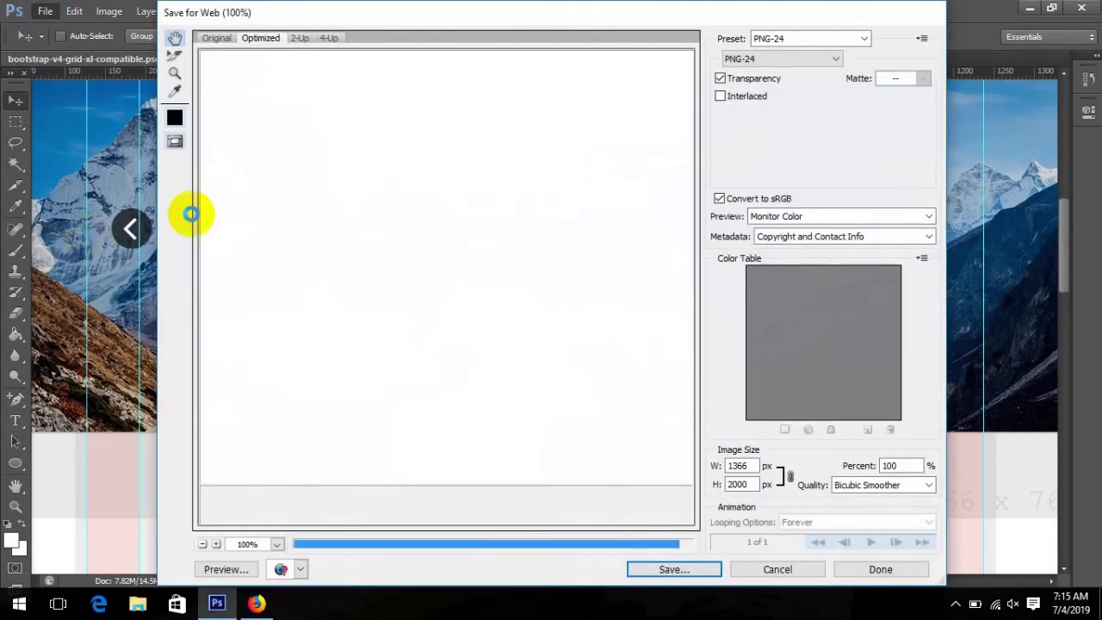
pyautogui.click(749, 58)
pyautogui.click(750, 80)
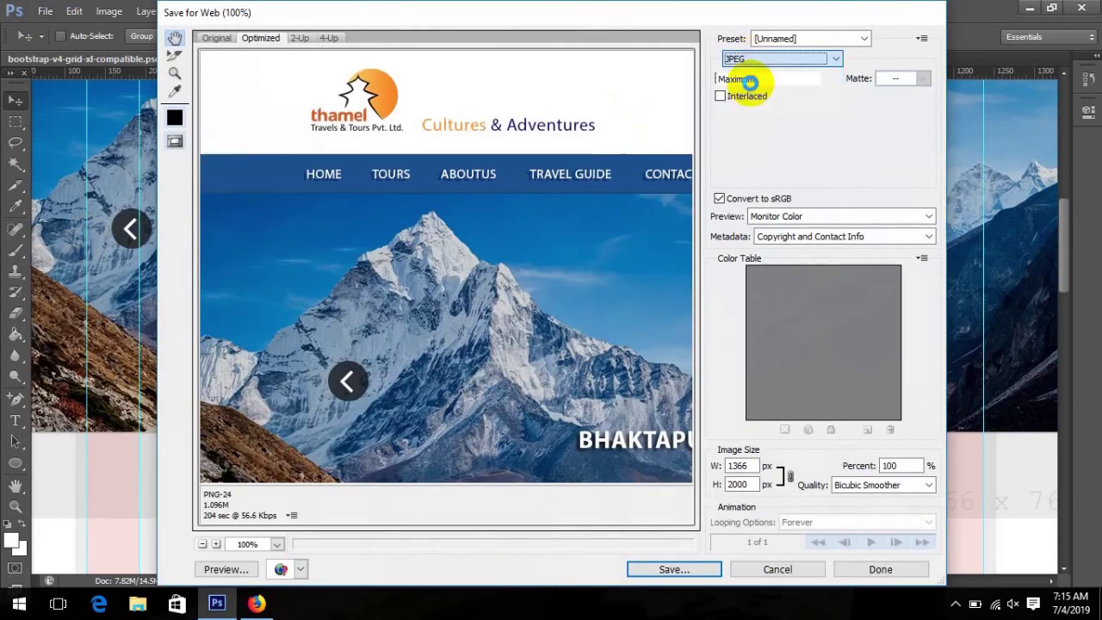
# - Save the export to the Desktop as travels.html with HTML and Images format
pyautogui.click(671, 570)
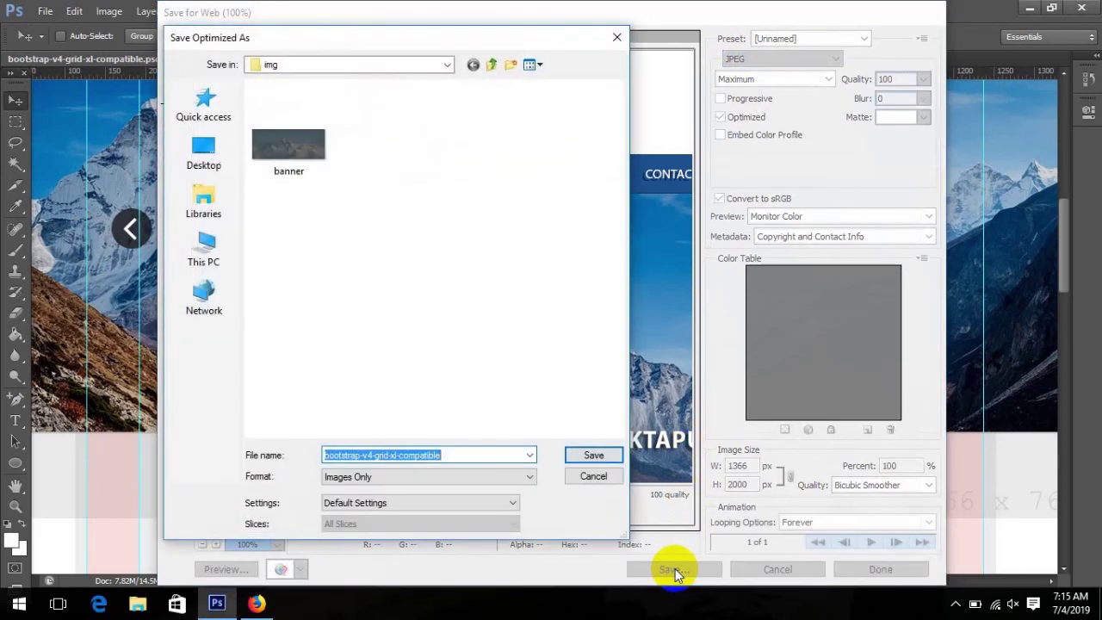
pyautogui.click(191, 146)
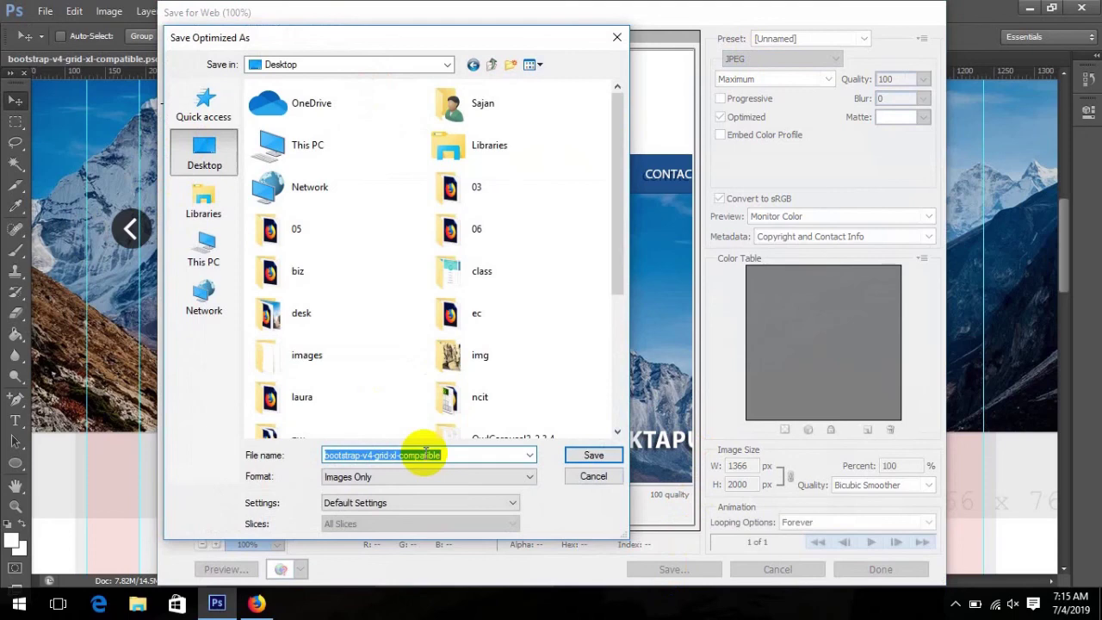
pyautogui.write('travels')
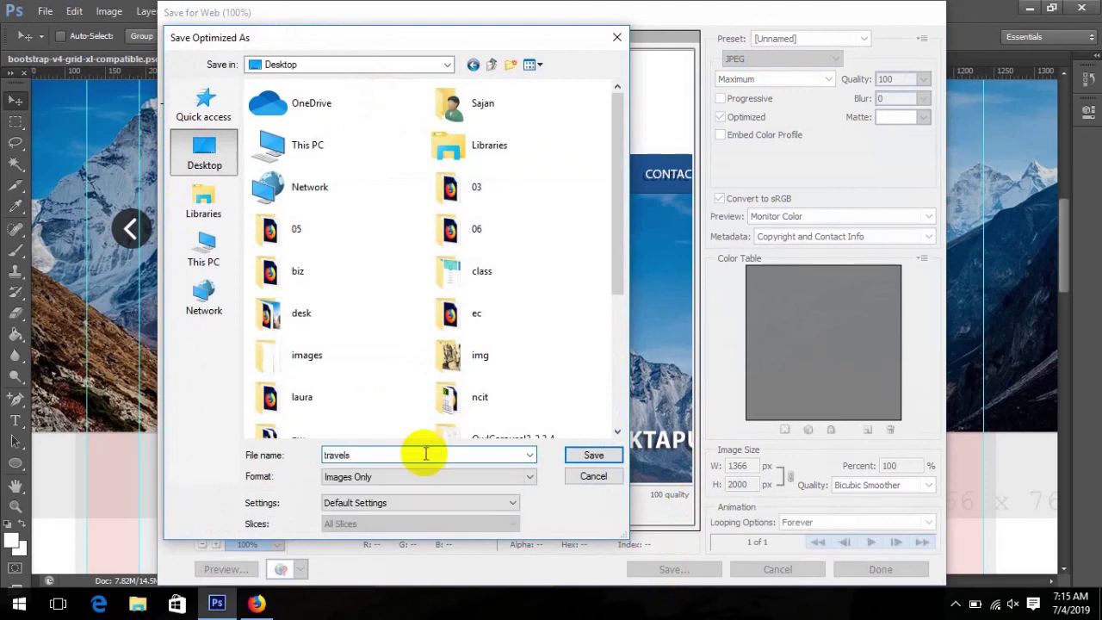
pyautogui.click(423, 475)
pyautogui.click(421, 489)
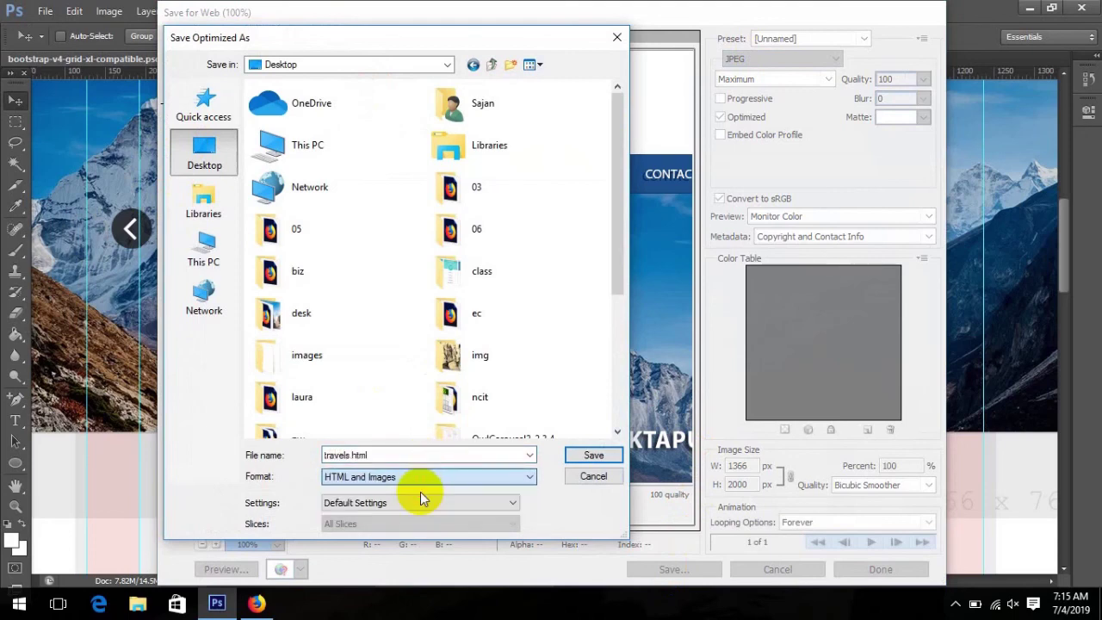
pyautogui.click(580, 458)
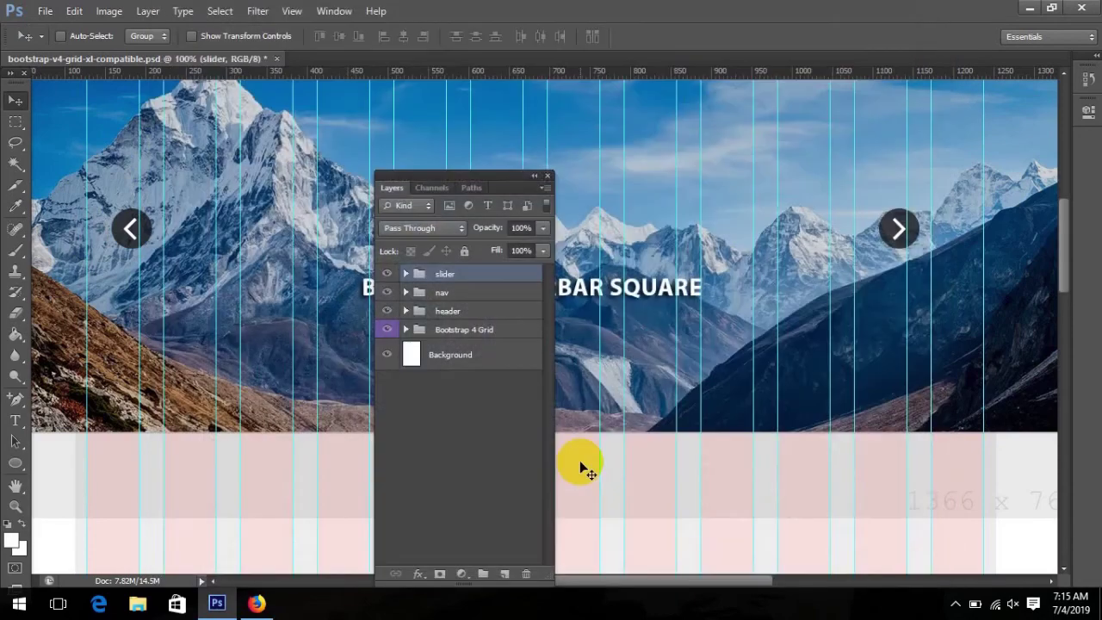
# - Minimize Photoshop and Firefox, then open the exported travels.html from the Desktop in Firefox
pyautogui.click(1011, 37)
pyautogui.click(1049, 8)
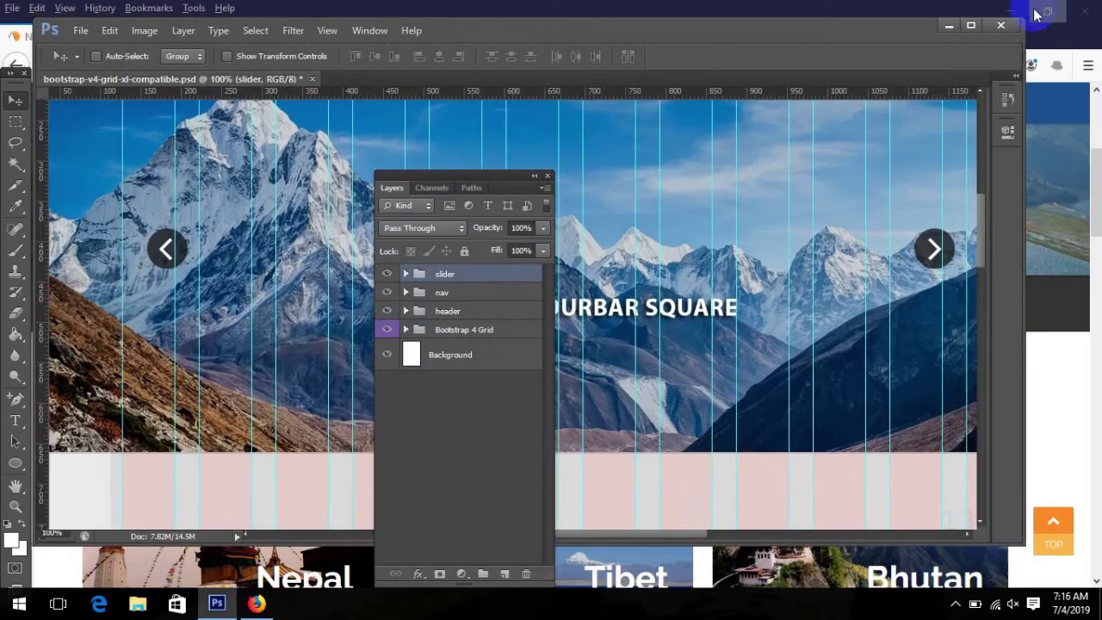
pyautogui.click(945, 36)
pyautogui.click(1031, 8)
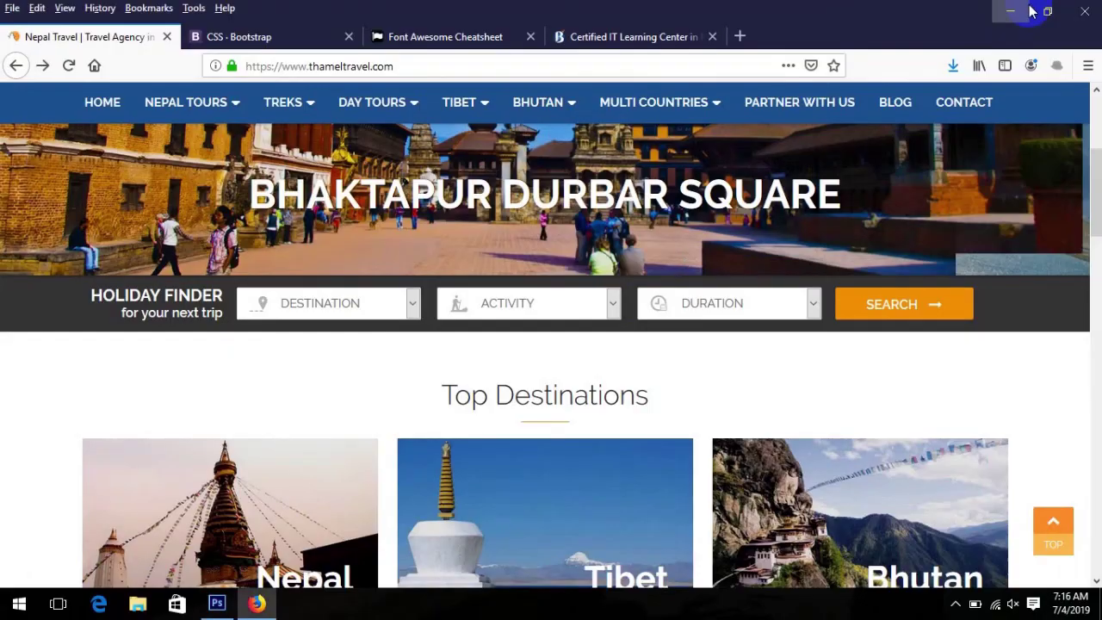
pyautogui.click(1004, 11)
pyautogui.doubleClick(517, 26)
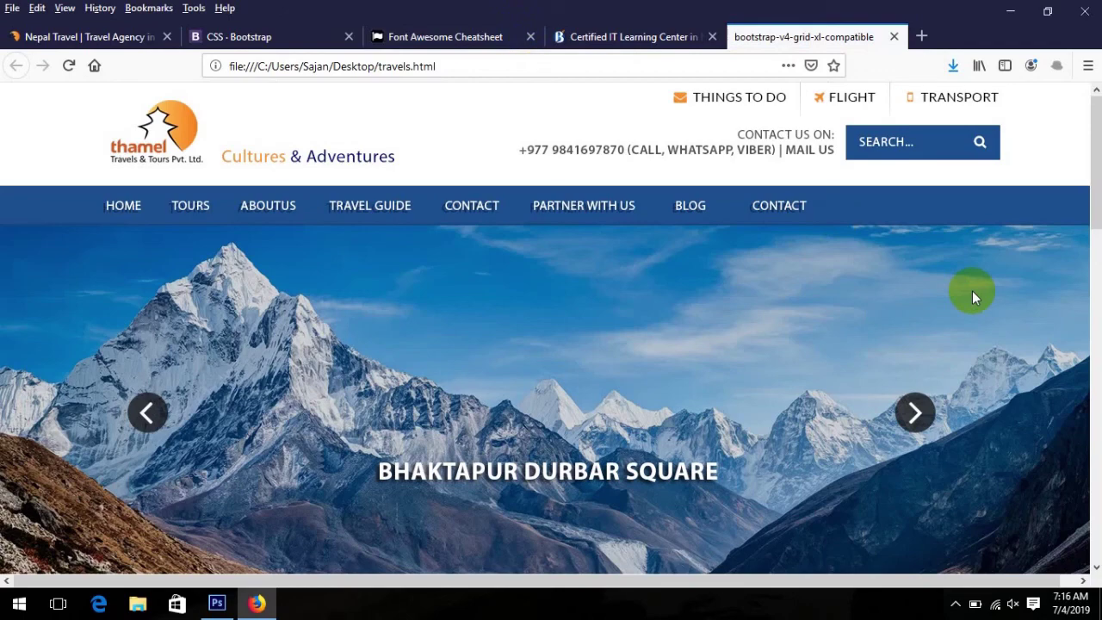
# - Scroll the mockup page, then compare it against the live Nepal Travel site tab
pyautogui.moveTo(1095, 162)
pyautogui.mouseDown()
pyautogui.moveTo(1098, 195)
pyautogui.moveTo(1095, 146)
pyautogui.mouseUp()
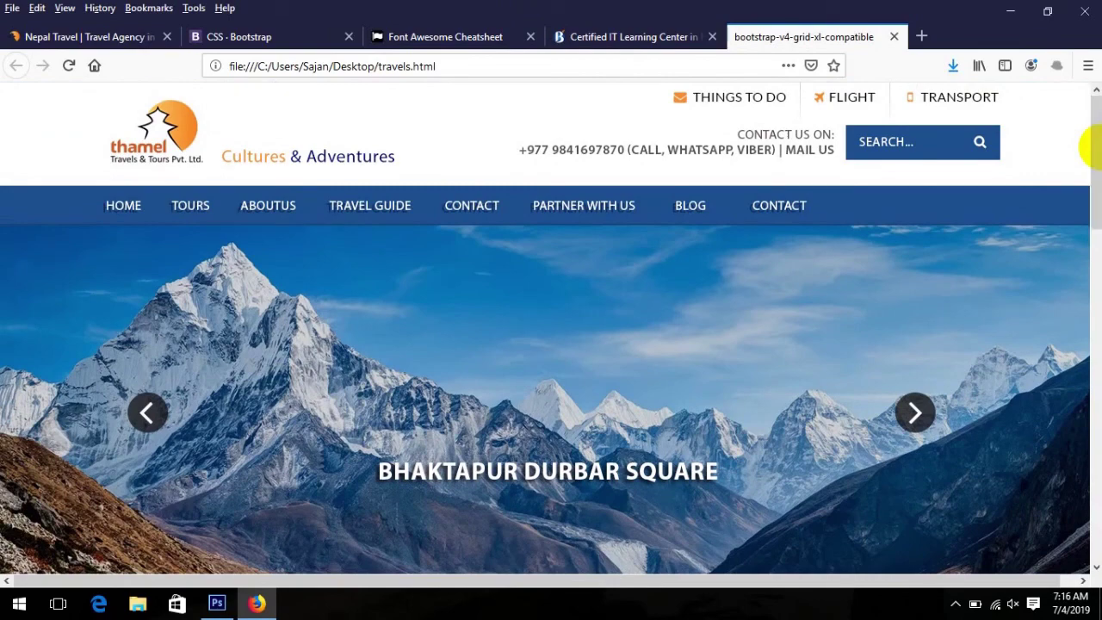
pyautogui.click(70, 36)
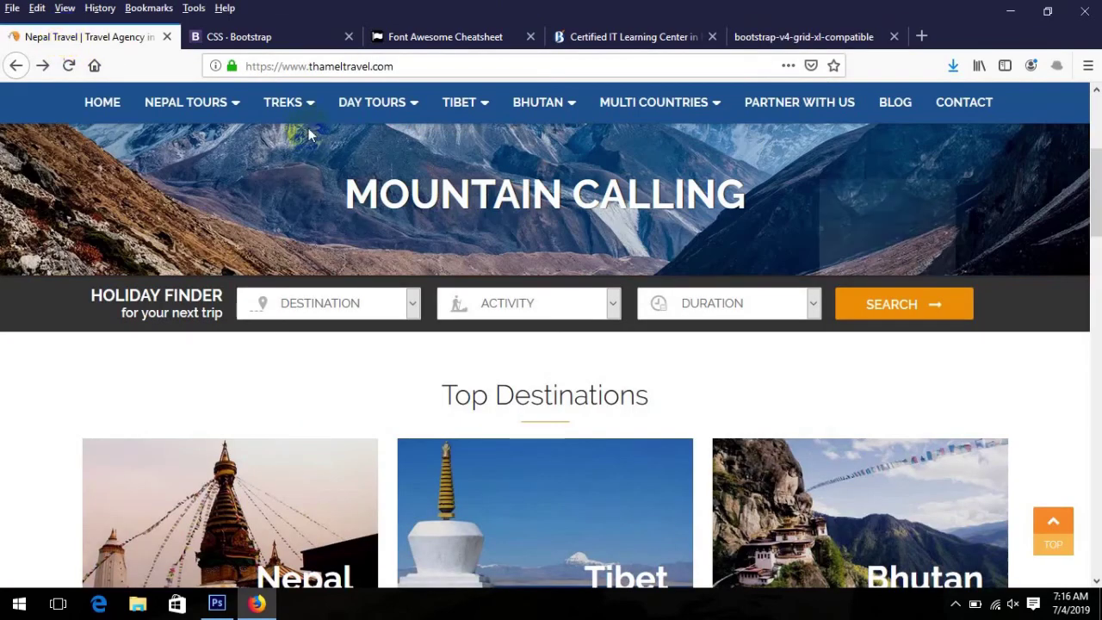
pyautogui.scroll(-1, 1063, 237)
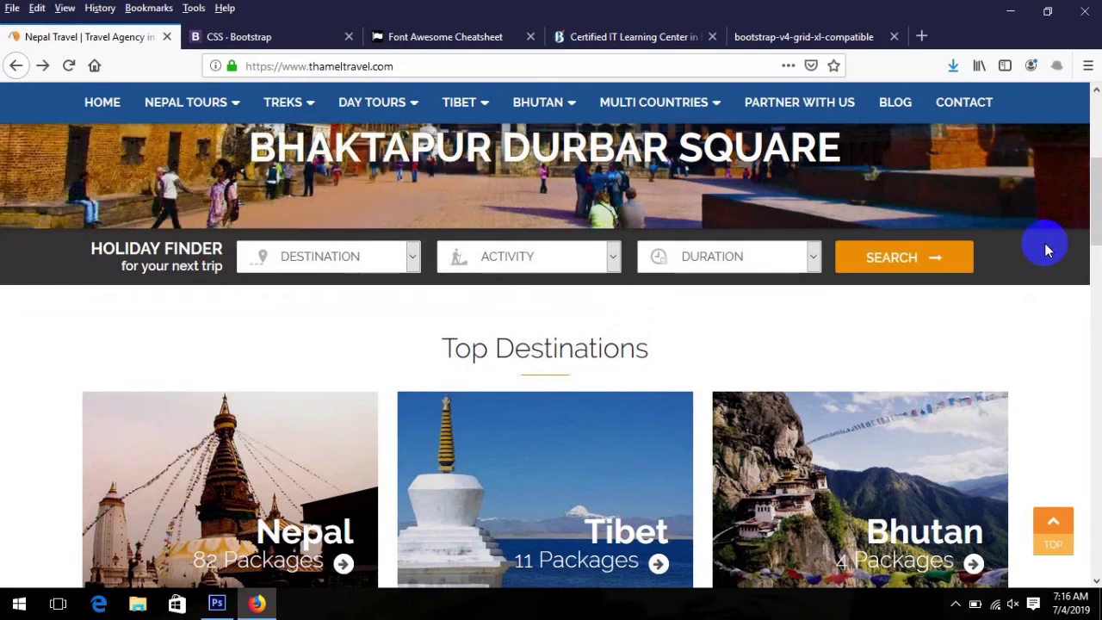
pyautogui.click(1097, 125)
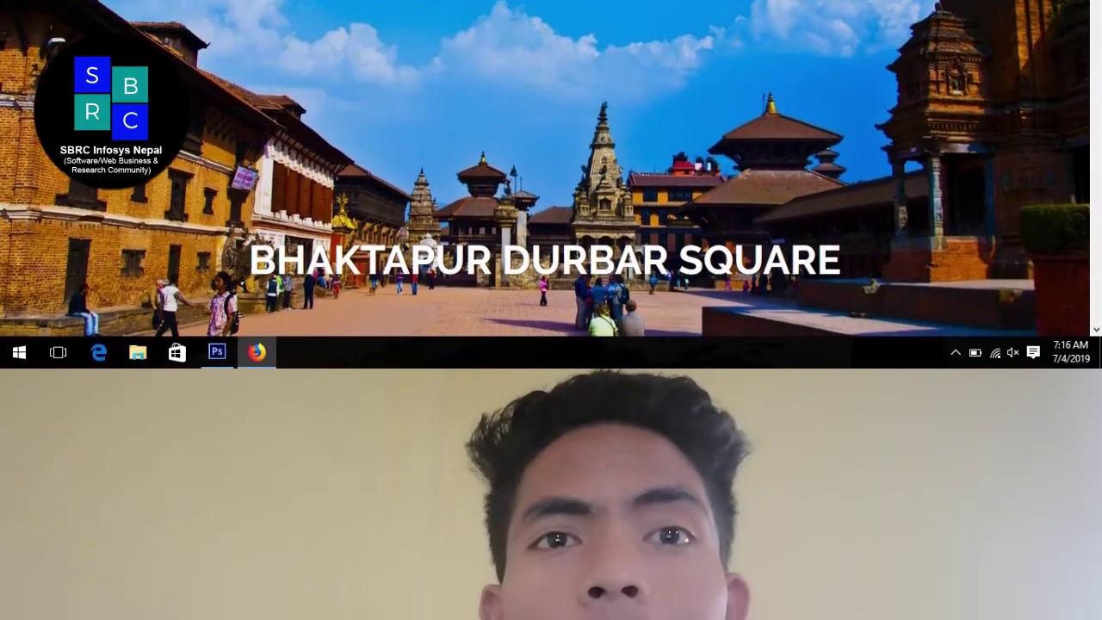